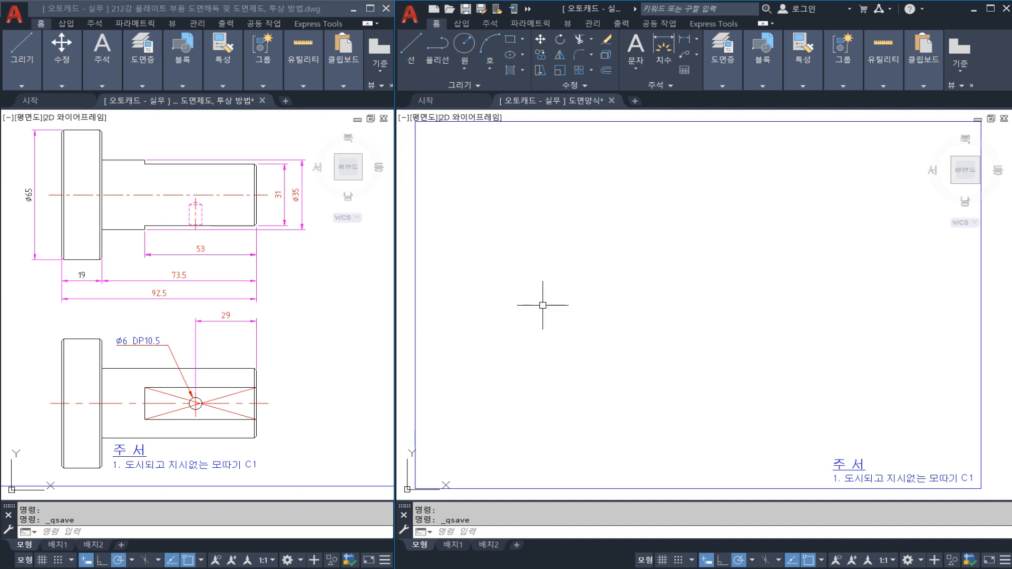
Examine the reference drawing's two views, focusing on the crossed diagonals that mark the flat face in the lower view
{"action": "left_click", "coordinate": [315, 352]}
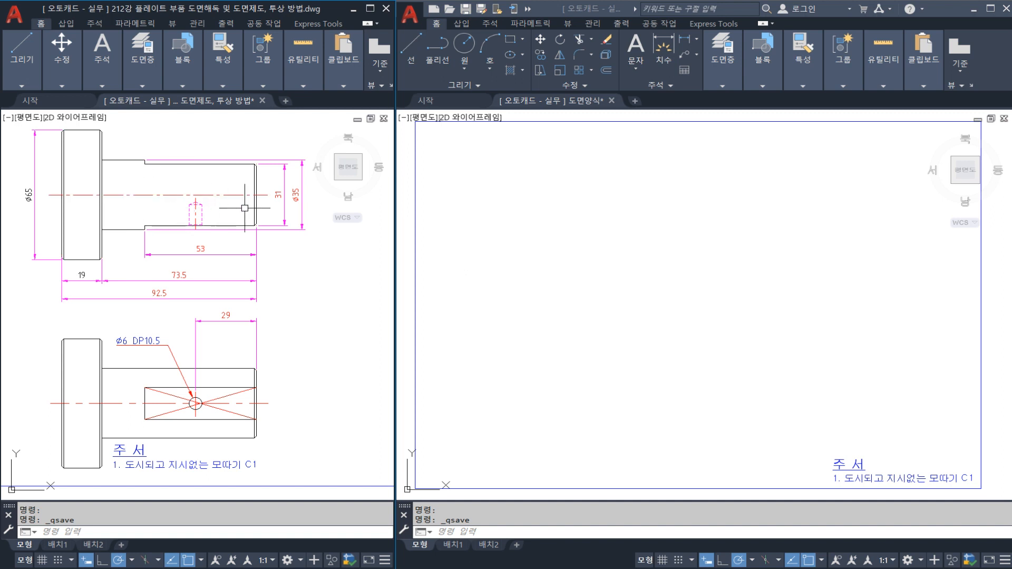
{"action": "scroll", "coordinate": [279, 201], "scroll_direction": "up", "scroll_amount": 4}
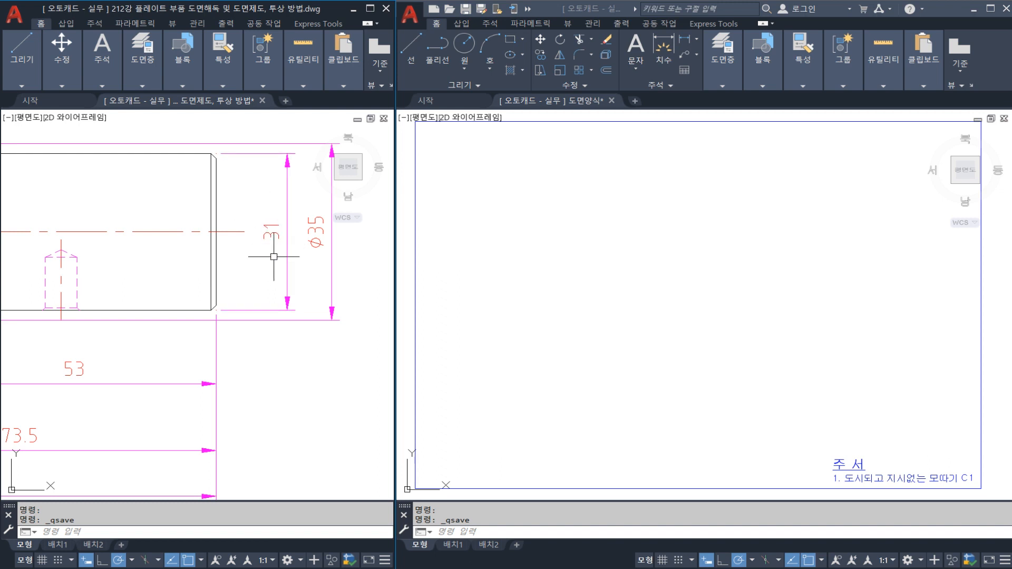
{"action": "scroll", "coordinate": [269, 228], "scroll_direction": "down", "scroll_amount": 5}
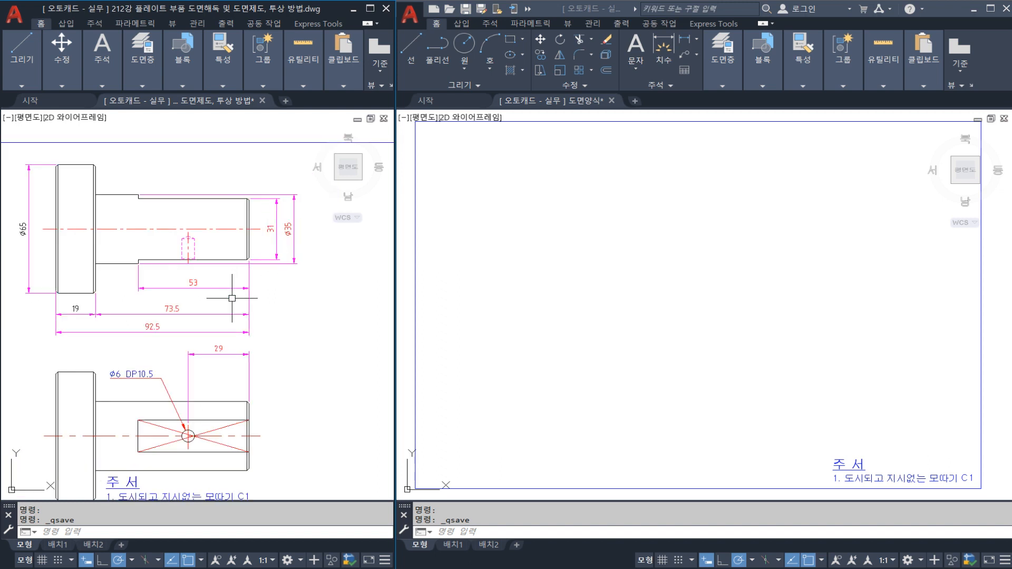
{"action": "scroll", "coordinate": [135, 346], "scroll_direction": "up", "scroll_amount": 2}
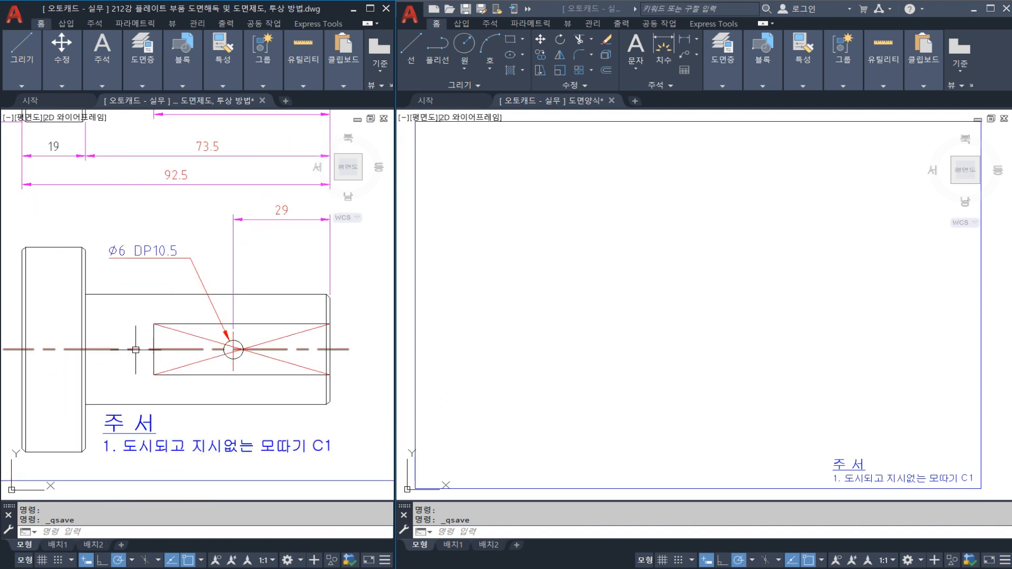
{"action": "left_click", "coordinate": [184, 333]}
{"action": "left_click", "coordinate": [185, 365]}
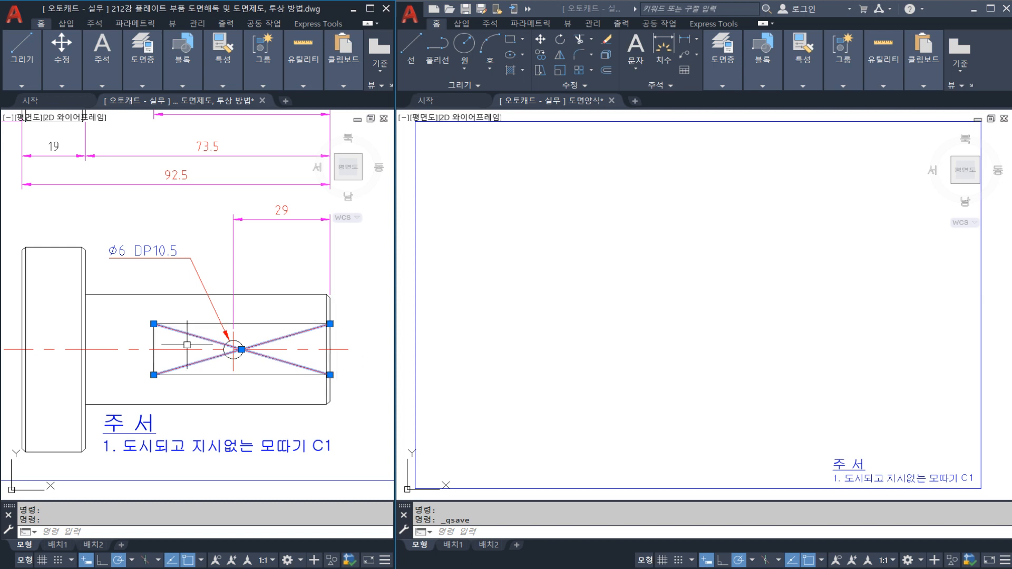
{"action": "key", "text": "Escape"}
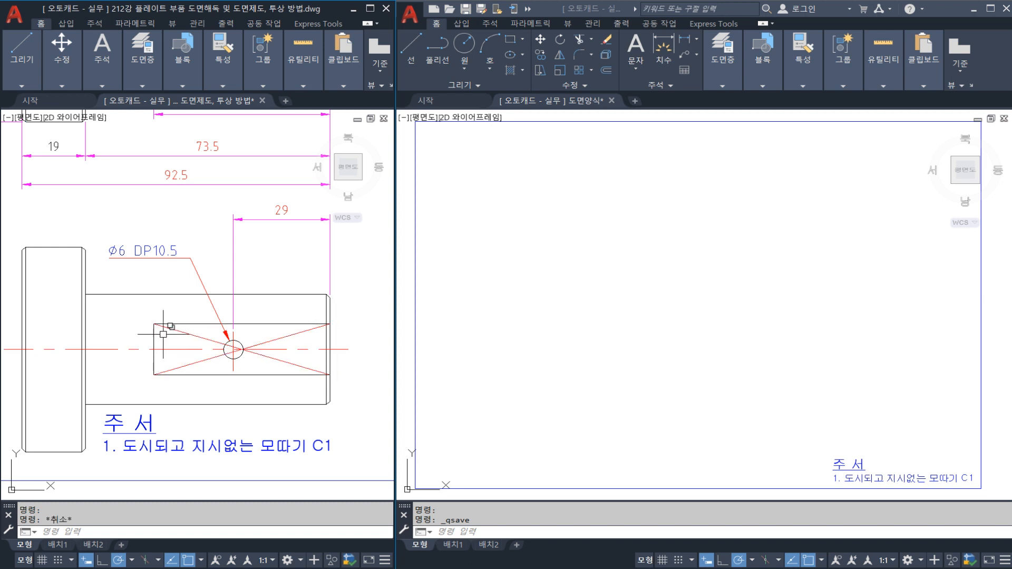
{"action": "left_click", "coordinate": [174, 330]}
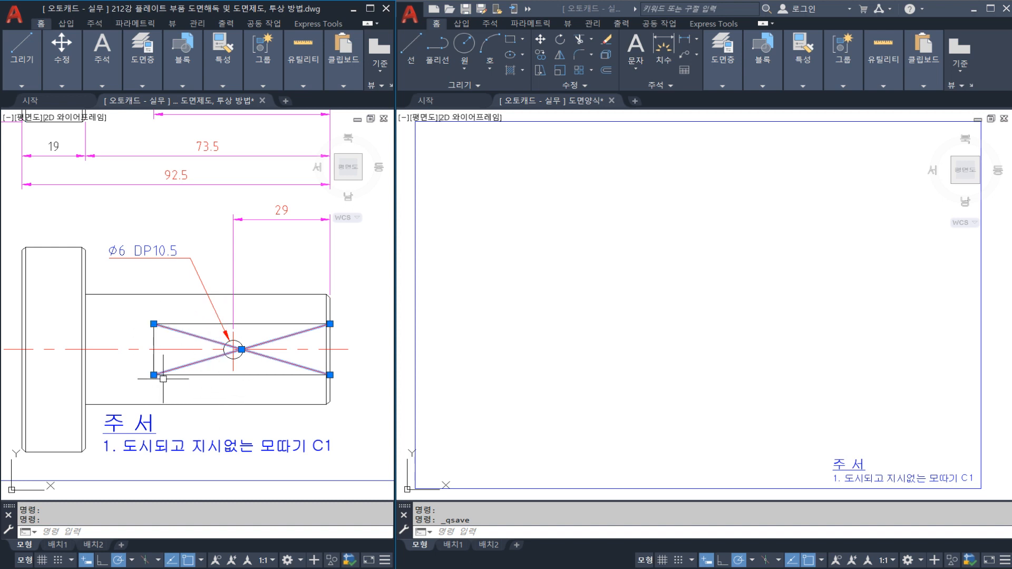
{"action": "key", "text": "Escape"}
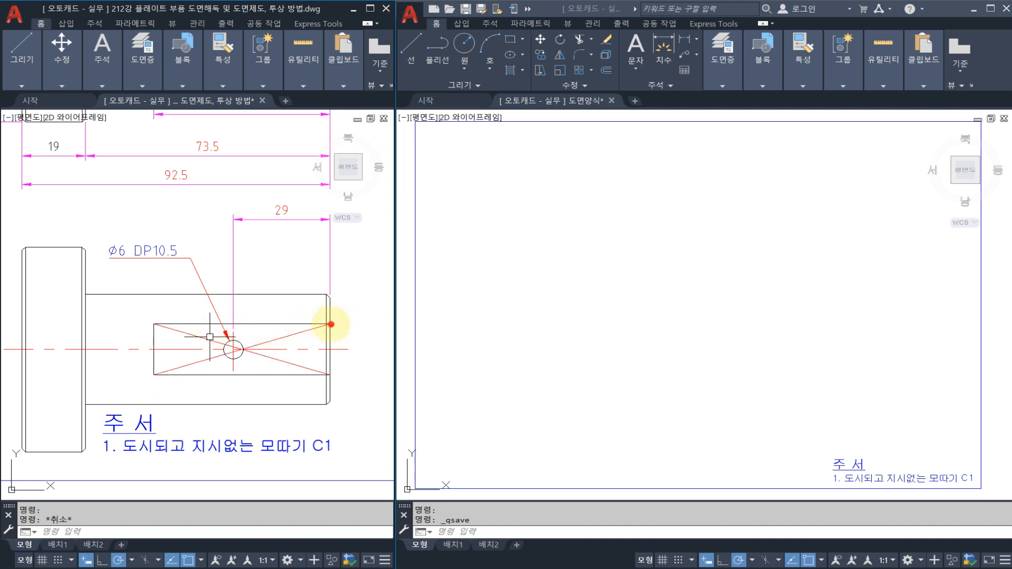
{"action": "mouse_move", "coordinate": [331, 324]}
{"action": "left_mouse_down"}
{"action": "mouse_move", "coordinate": [153, 325]}
{"action": "mouse_move", "coordinate": [153, 373]}
{"action": "mouse_move", "coordinate": [332, 373]}
{"action": "mouse_move", "coordinate": [302, 376]}
{"action": "mouse_move", "coordinate": [165, 329]}
{"action": "left_mouse_up"}
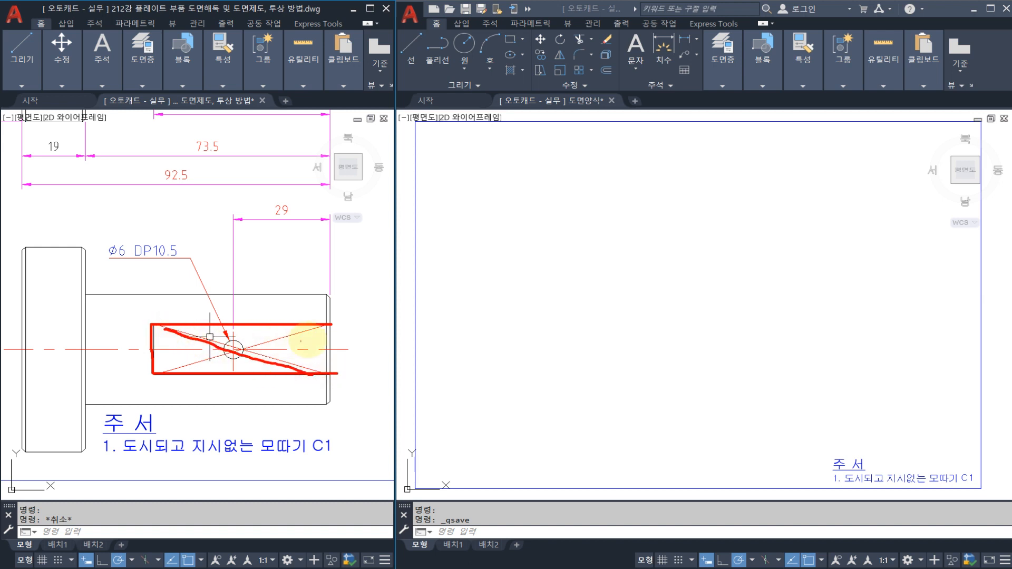
{"action": "mouse_move", "coordinate": [327, 326]}
{"action": "left_mouse_down"}
{"action": "mouse_move", "coordinate": [235, 339]}
{"action": "mouse_move", "coordinate": [162, 380]}
{"action": "left_mouse_up"}
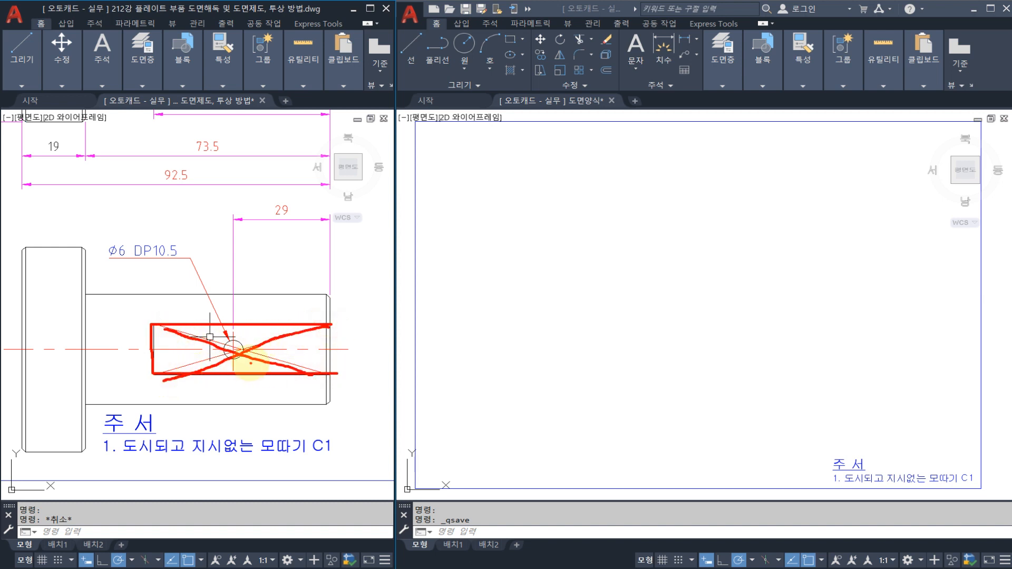
{"action": "mouse_move", "coordinate": [269, 361]}
{"action": "left_mouse_down"}
{"action": "mouse_move", "coordinate": [274, 349]}
{"action": "mouse_move", "coordinate": [308, 362]}
{"action": "left_mouse_up"}
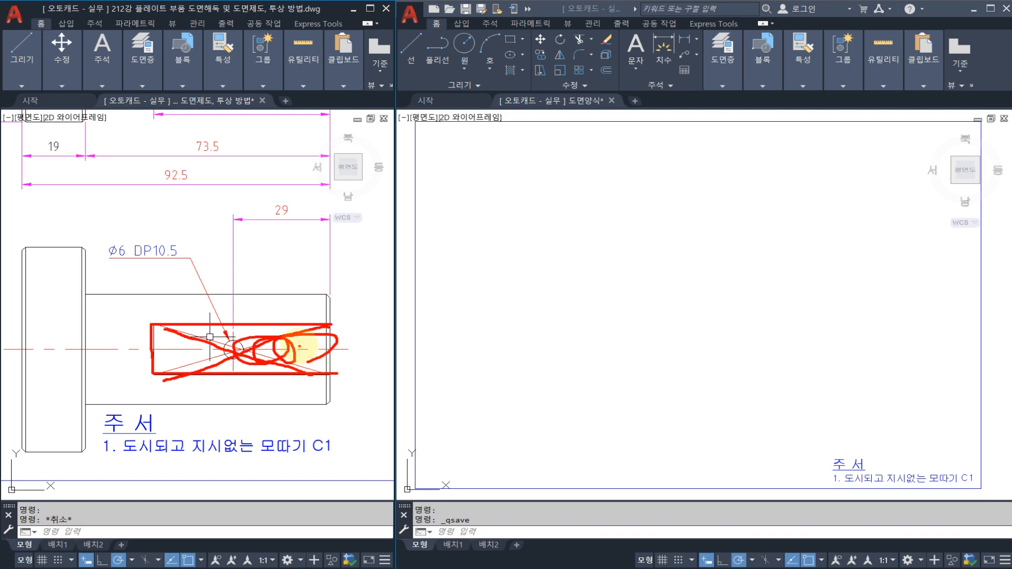
{"action": "key", "text": "Escape"}
Examine the shaft's flat edges and the 31 dimension between them in the reference drawing's upper view
{"action": "middle_click_drag", "start_coordinate": [289, 310], "coordinate": [221, 331]}
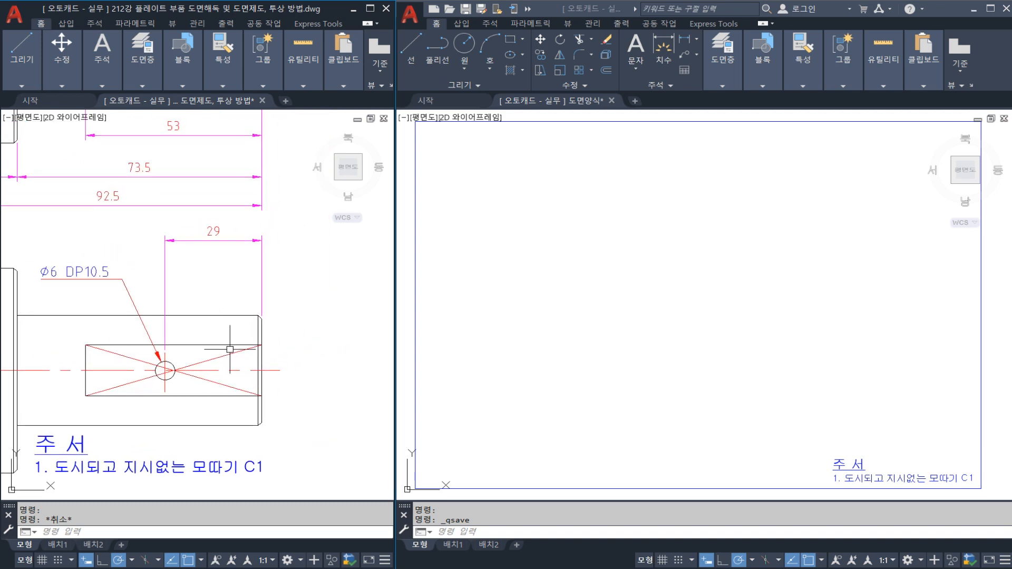
{"action": "mouse_move", "coordinate": [262, 250]}
{"action": "middle_mouse_down"}
{"action": "mouse_move", "coordinate": [225, 386]}
{"action": "mouse_move", "coordinate": [240, 454]}
{"action": "middle_mouse_up"}
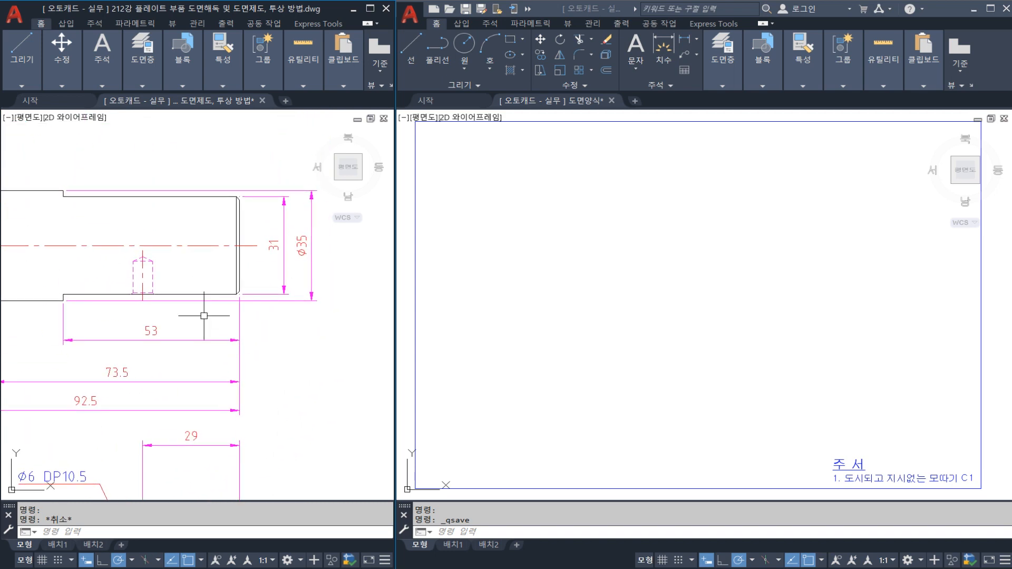
{"action": "left_click", "coordinate": [201, 292]}
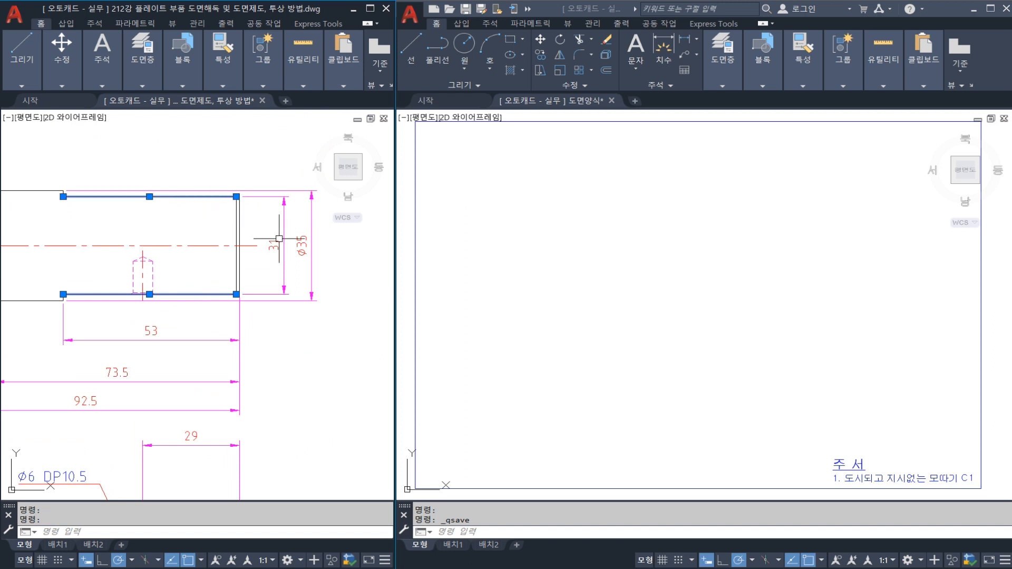
{"action": "left_click", "coordinate": [272, 265]}
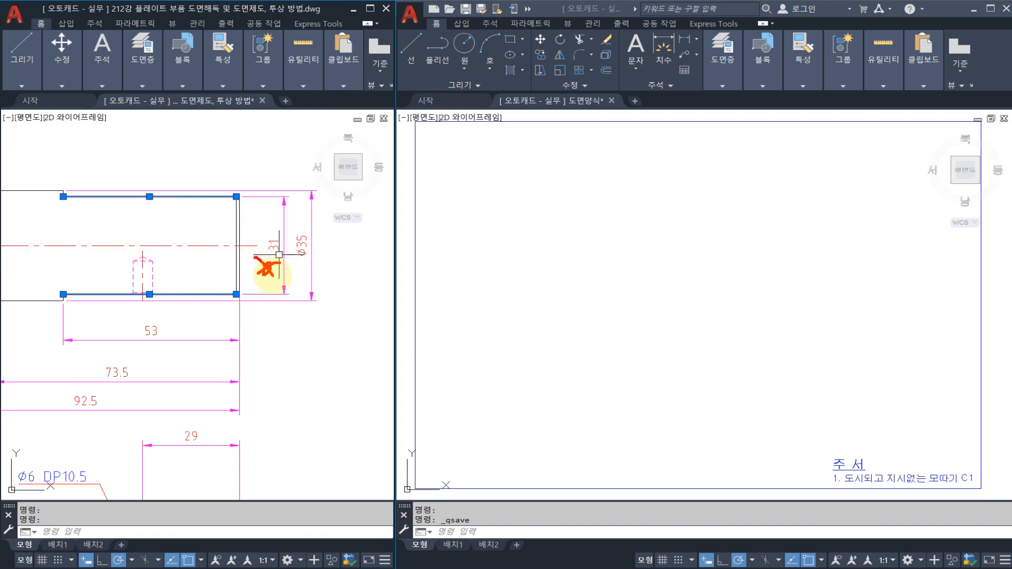
{"action": "left_click_drag", "start_coordinate": [578, 265], "coordinate": [555, 332]}
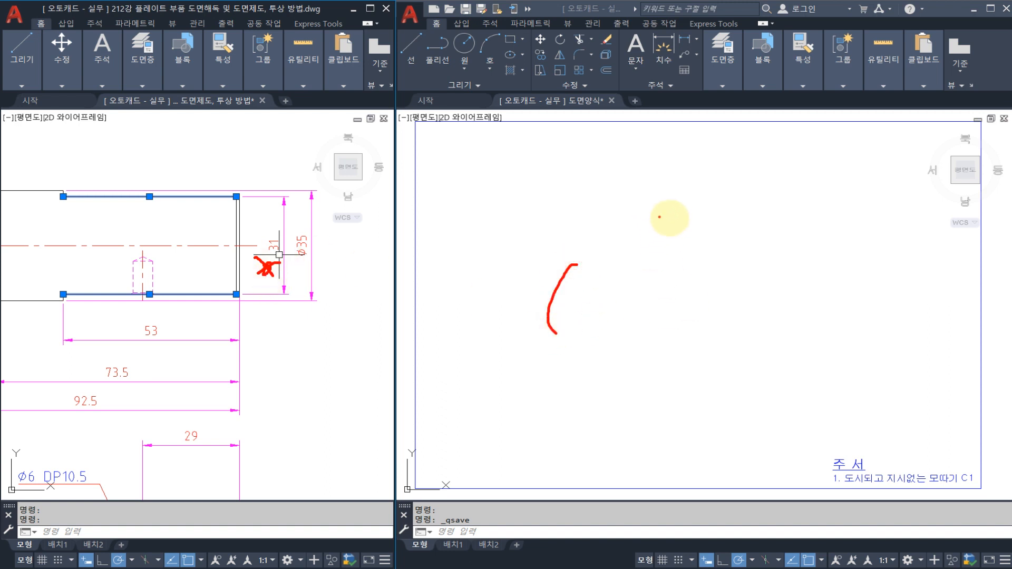
{"action": "left_click", "coordinate": [556, 217]}
{"action": "scroll", "coordinate": [332, 287], "scroll_direction": "down", "scroll_amount": 2}
{"action": "key", "text": "Escape"}
{"action": "key", "text": "Escape"}
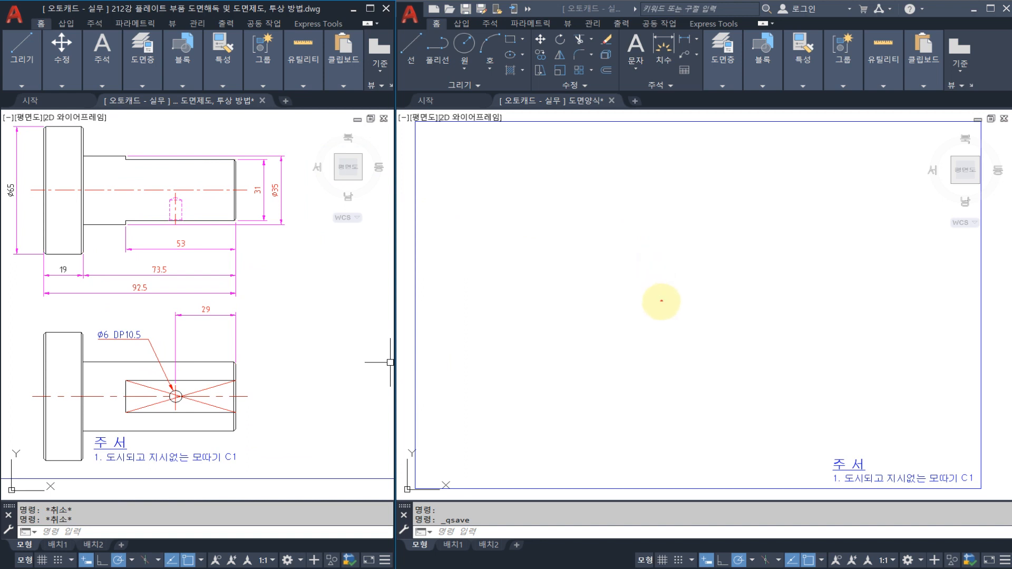
{"action": "mouse_move", "coordinate": [673, 322]}
{"action": "left_mouse_down"}
{"action": "mouse_move", "coordinate": [635, 319]}
{"action": "mouse_move", "coordinate": [607, 331]}
{"action": "mouse_move", "coordinate": [604, 362]}
{"action": "mouse_move", "coordinate": [637, 401]}
{"action": "left_mouse_up"}
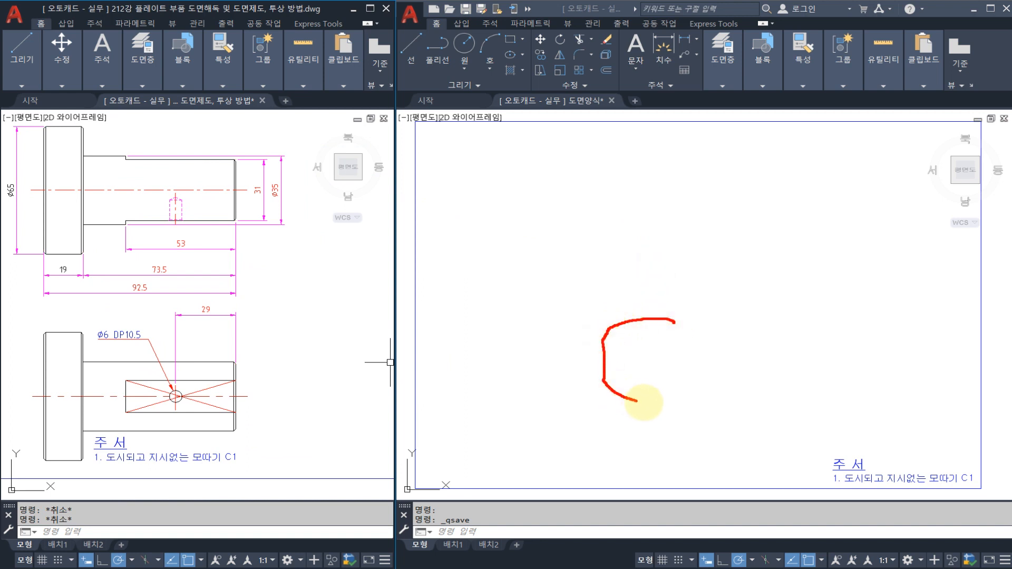
{"action": "mouse_move", "coordinate": [692, 385]}
{"action": "left_mouse_down"}
{"action": "mouse_move", "coordinate": [694, 332]}
{"action": "mouse_move", "coordinate": [646, 311]}
{"action": "mouse_move", "coordinate": [635, 293]}
{"action": "mouse_move", "coordinate": [648, 389]}
{"action": "mouse_move", "coordinate": [627, 406]}
{"action": "left_mouse_up"}
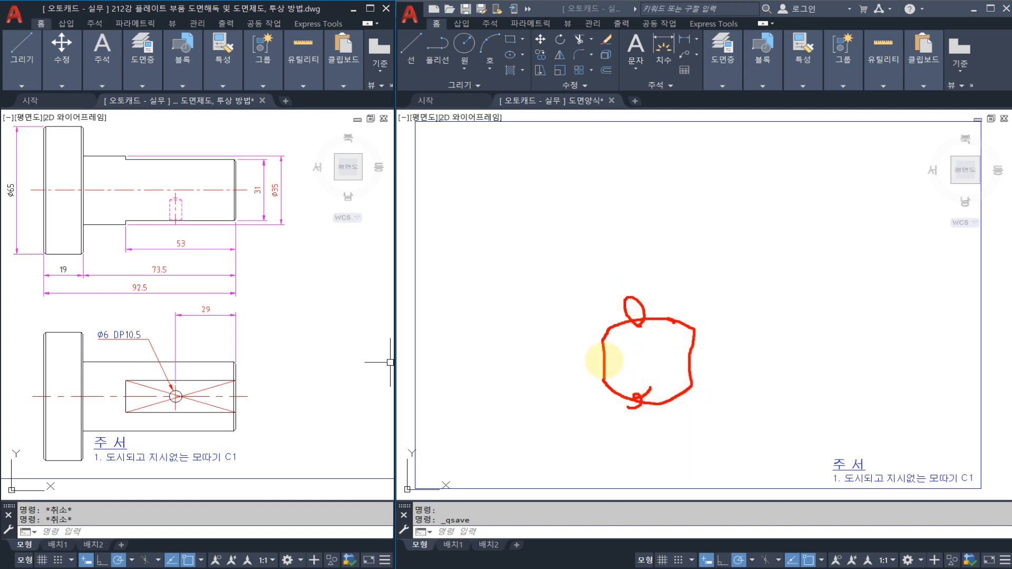
{"action": "left_click_drag", "start_coordinate": [692, 342], "coordinate": [691, 377]}
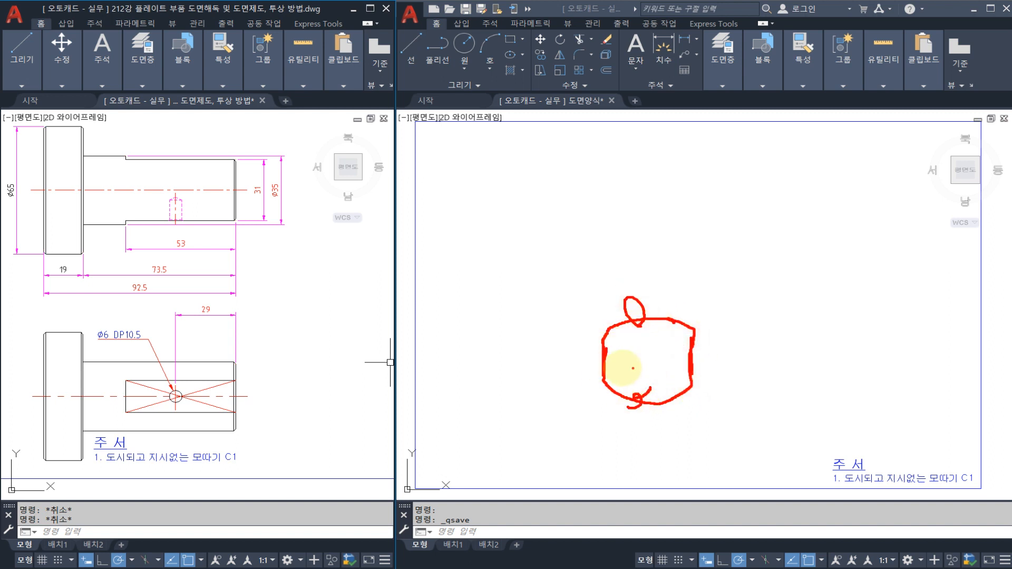
{"action": "mouse_move", "coordinate": [616, 366]}
{"action": "left_mouse_down"}
{"action": "mouse_move", "coordinate": [684, 364]}
{"action": "mouse_move", "coordinate": [665, 376]}
{"action": "mouse_move", "coordinate": [607, 370]}
{"action": "mouse_move", "coordinate": [627, 348]}
{"action": "mouse_move", "coordinate": [624, 357]}
{"action": "left_mouse_up"}
{"action": "left_click_drag", "start_coordinate": [647, 341], "coordinate": [646, 358]}
{"action": "mouse_move", "coordinate": [300, 428]}
{"action": "left_mouse_down"}
{"action": "mouse_move", "coordinate": [290, 387]}
{"action": "mouse_move", "coordinate": [286, 395]}
{"action": "mouse_move", "coordinate": [313, 372]}
{"action": "mouse_move", "coordinate": [316, 383]}
{"action": "left_mouse_up"}
{"action": "key", "text": "Escape"}
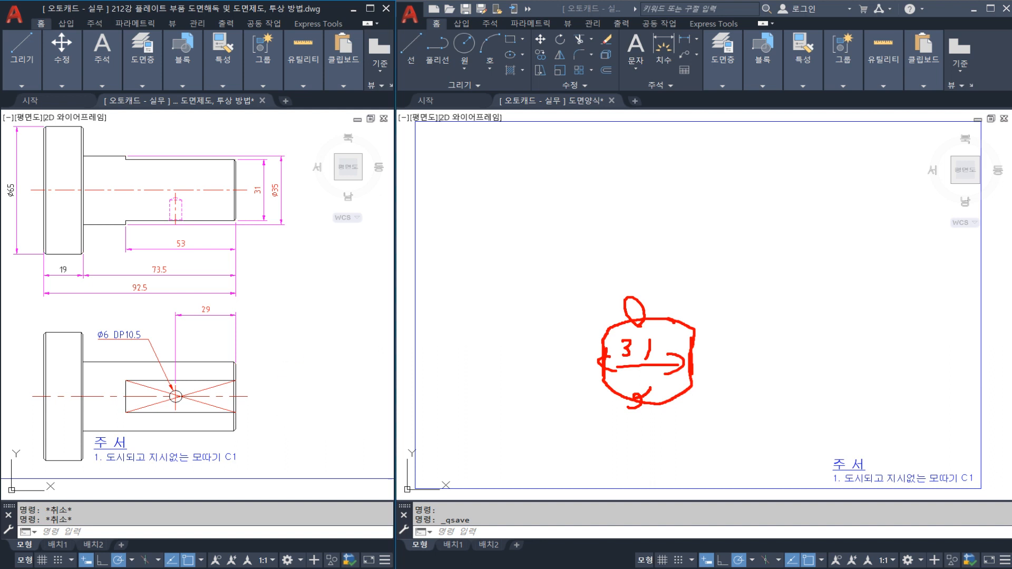
Draw a horizontal and a vertical construction line crossing in the upper-left area of the border in the blank drawing
{"action": "middle_click_drag", "start_coordinate": [298, 349], "coordinate": [314, 357]}
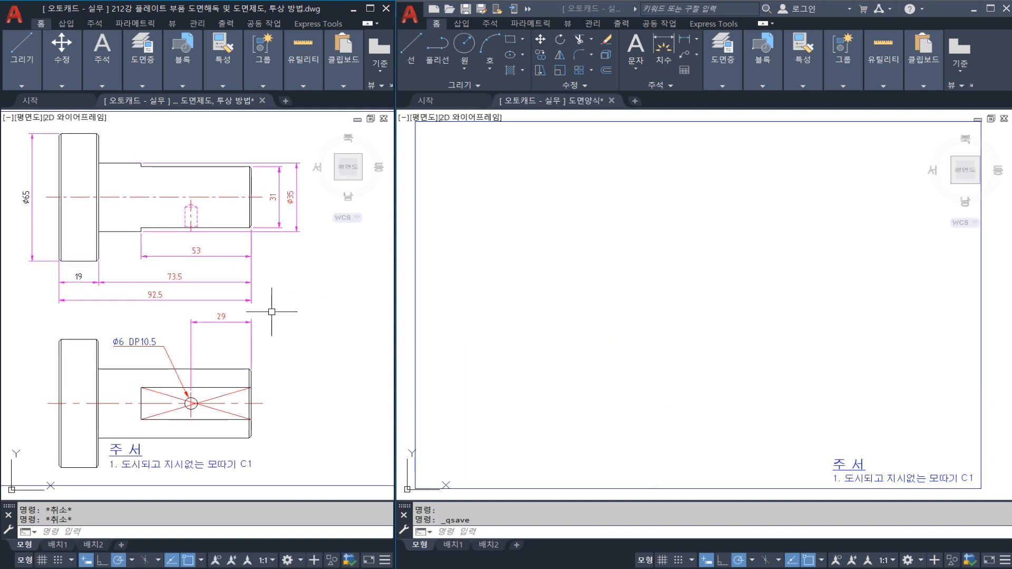
{"action": "left_click", "coordinate": [446, 299]}
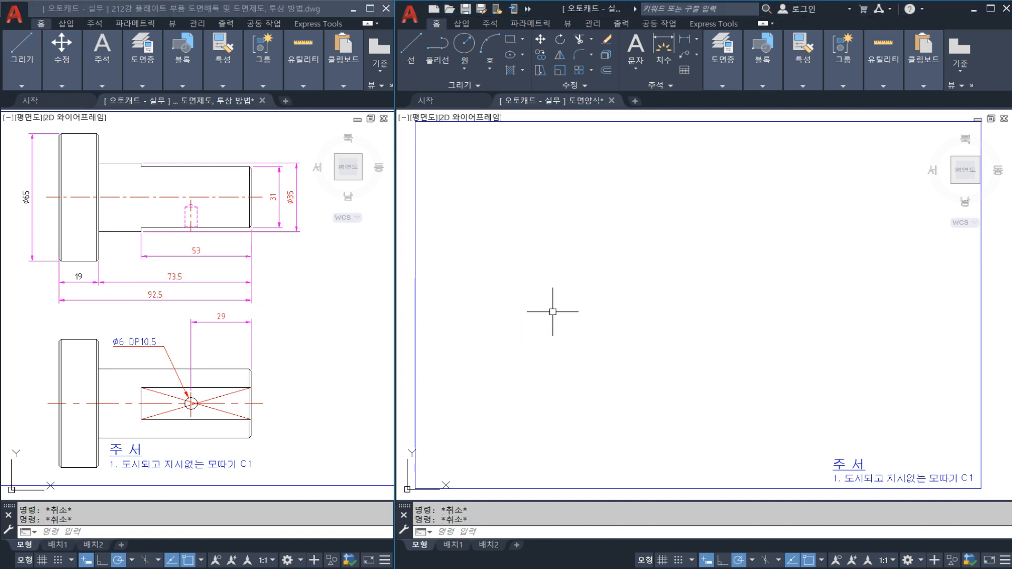
{"action": "left_click", "coordinate": [576, 305]}
{"action": "key", "text": "Escape"}
{"action": "key", "text": "Escape"}
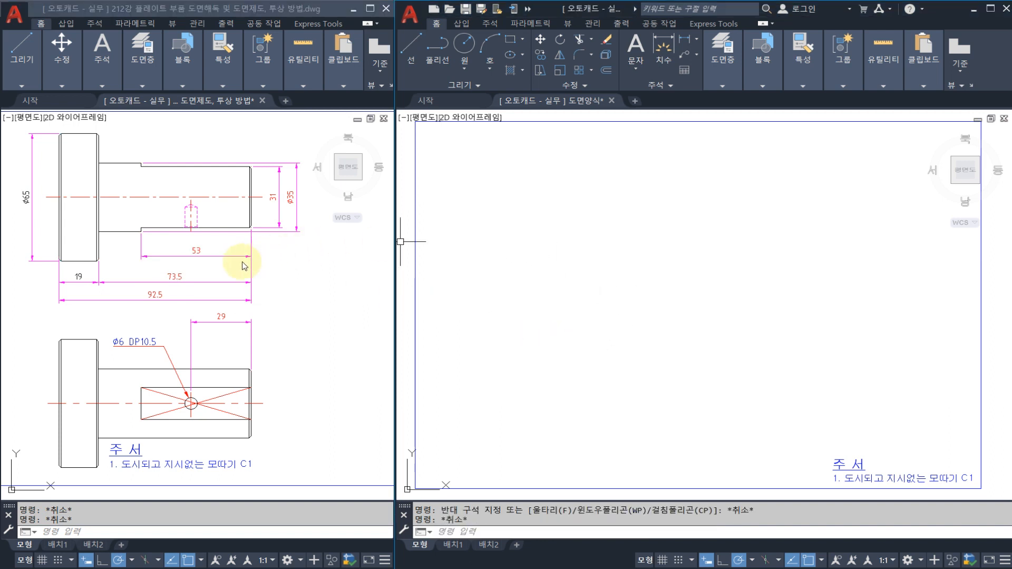
{"action": "left_click", "coordinate": [635, 196]}
{"action": "type", "text": "XL"}
{"action": "key", "text": "space"}
{"action": "left_click", "coordinate": [572, 202]}
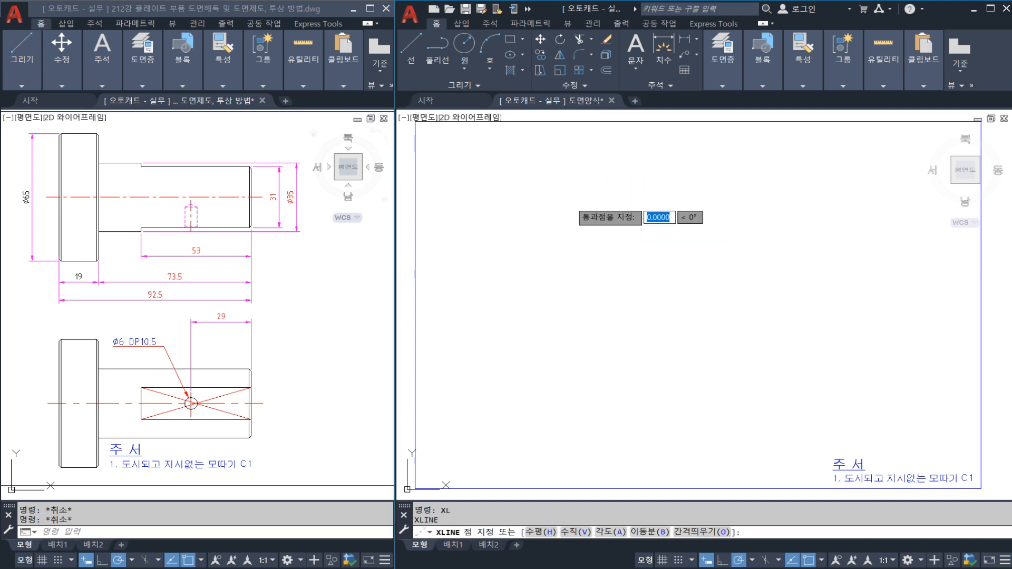
{"action": "left_click", "coordinate": [581, 202]}
{"action": "left_click", "coordinate": [571, 183]}
{"action": "key", "text": "Escape"}
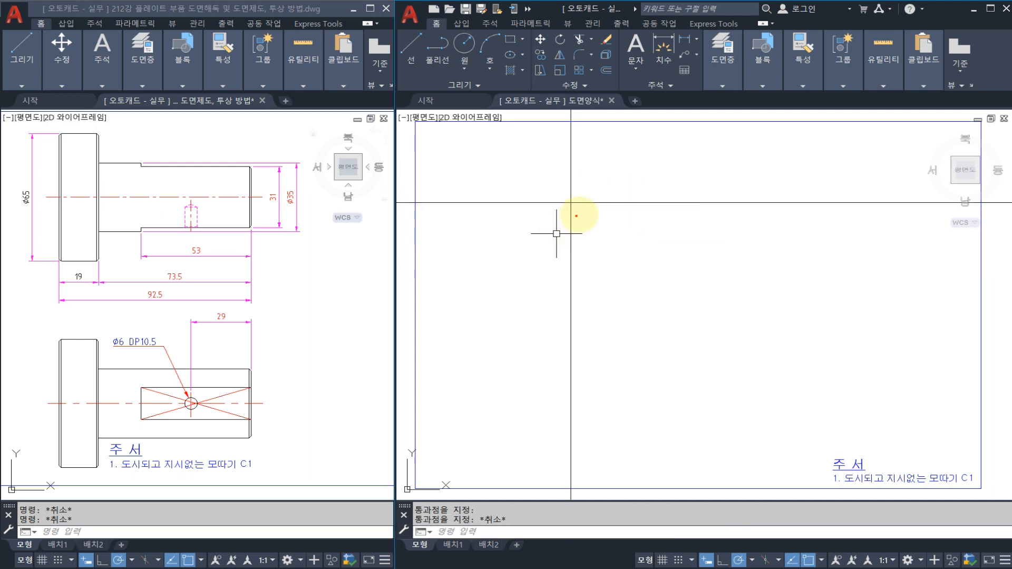
Examine the reference drawing's chamfered edges, the C1 chamfer note and the 6 mm hole in both views
{"action": "mouse_move", "coordinate": [576, 216]}
{"action": "left_mouse_down"}
{"action": "mouse_move", "coordinate": [584, 202]}
{"action": "mouse_move", "coordinate": [552, 221]}
{"action": "left_mouse_up"}
{"action": "left_click_drag", "start_coordinate": [55, 206], "coordinate": [56, 205]}
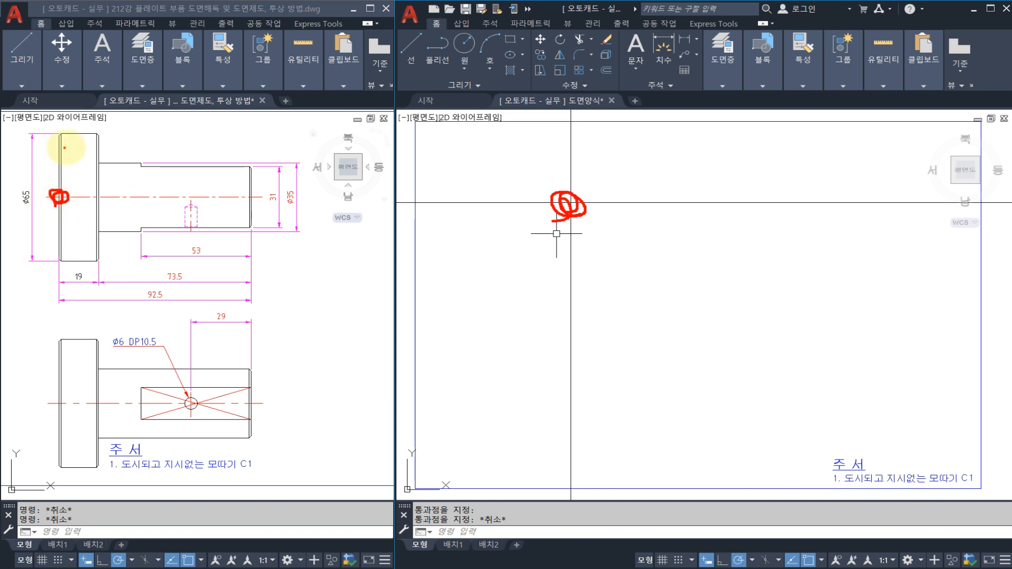
{"action": "mouse_move", "coordinate": [64, 135]}
{"action": "left_mouse_down"}
{"action": "mouse_move", "coordinate": [71, 147]}
{"action": "mouse_move", "coordinate": [111, 140]}
{"action": "left_mouse_up"}
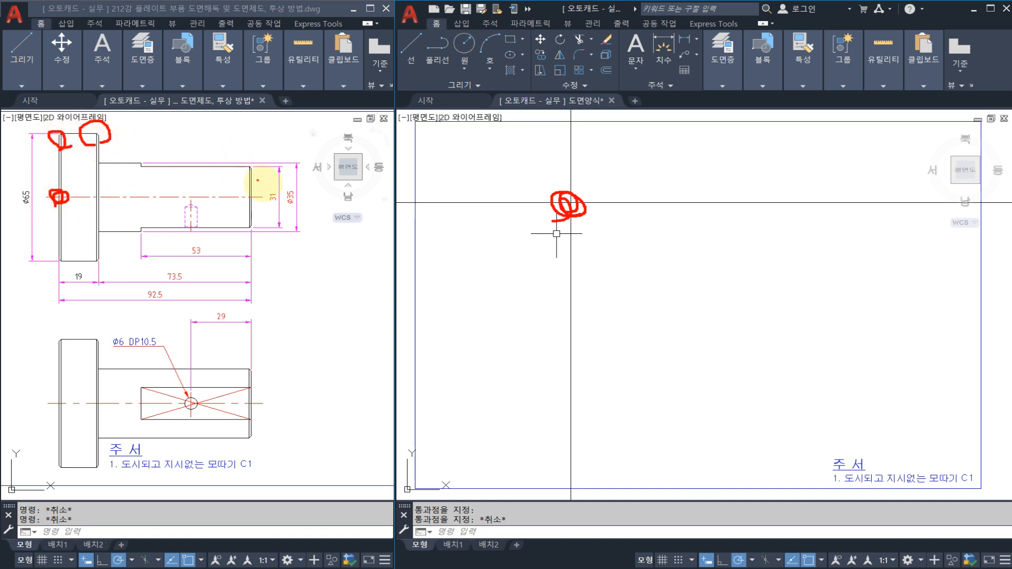
{"action": "mouse_move", "coordinate": [108, 349]}
{"action": "left_mouse_down"}
{"action": "mouse_move", "coordinate": [102, 362]}
{"action": "mouse_move", "coordinate": [113, 357]}
{"action": "left_mouse_up"}
{"action": "left_click_drag", "start_coordinate": [194, 473], "coordinate": [263, 468]}
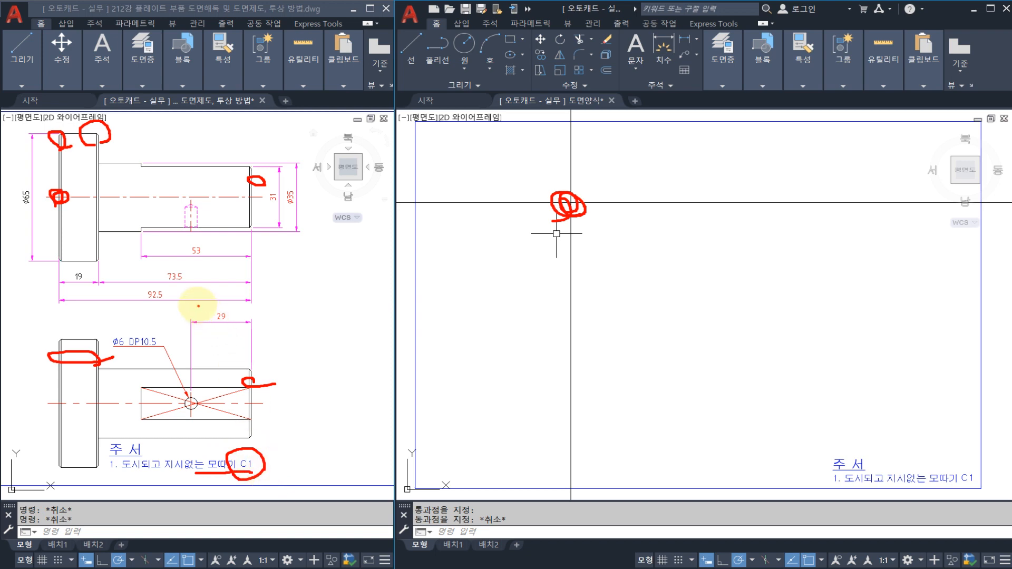
{"action": "key", "text": "Escape"}
{"action": "scroll", "coordinate": [182, 223], "scroll_direction": "up", "scroll_amount": 10}
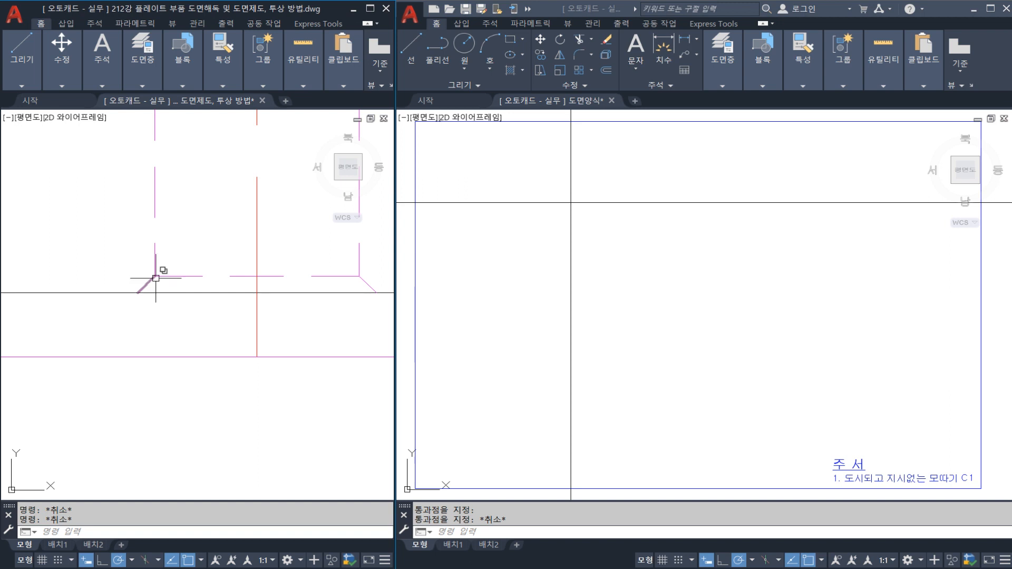
{"action": "scroll", "coordinate": [152, 280], "scroll_direction": "down", "scroll_amount": 6}
{"action": "scroll", "coordinate": [210, 302], "scroll_direction": "up", "scroll_amount": 8}
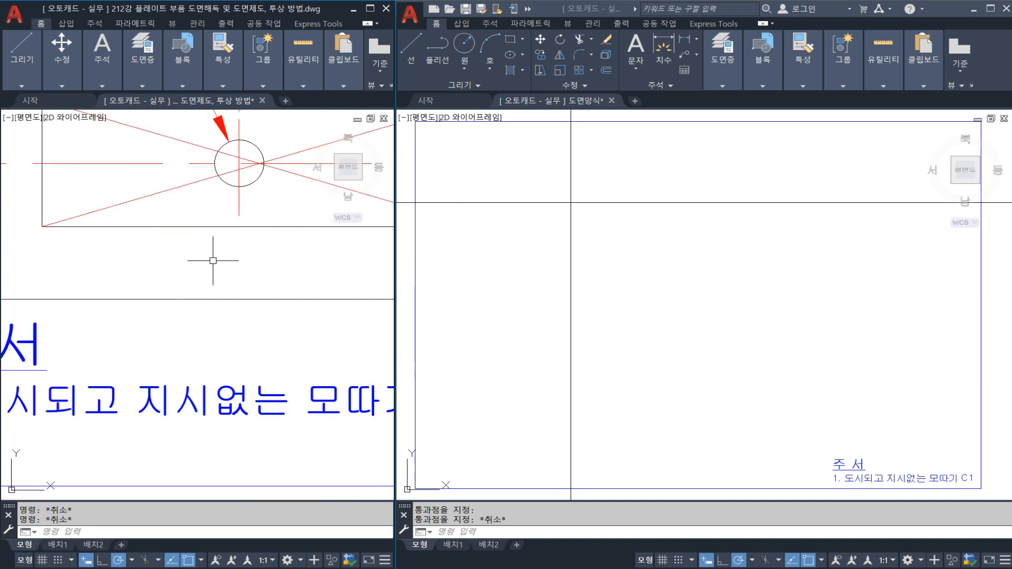
{"action": "scroll", "coordinate": [216, 261], "scroll_direction": "down", "scroll_amount": 8}
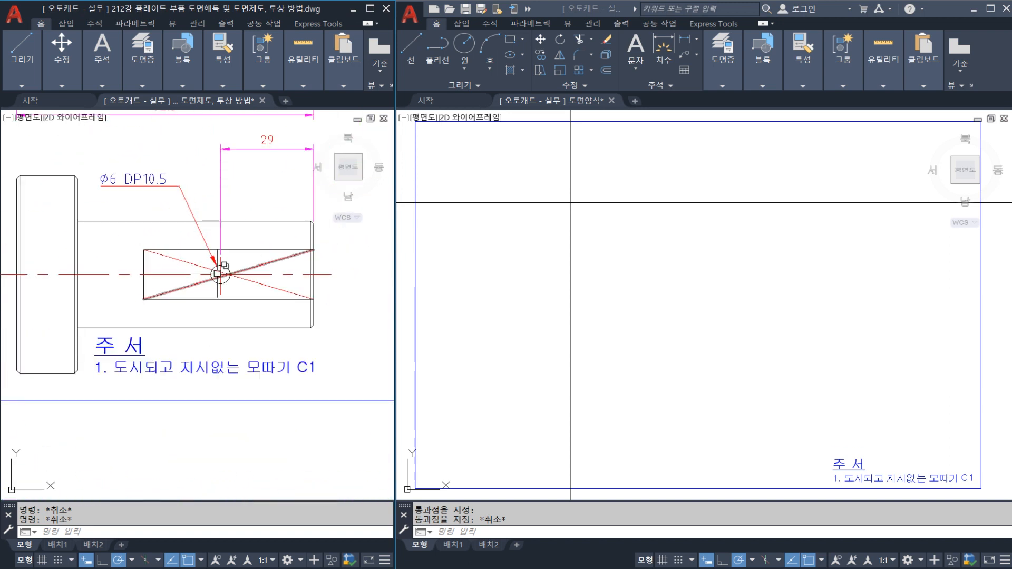
{"action": "scroll", "coordinate": [210, 211], "scroll_direction": "up", "scroll_amount": 5}
{"action": "scroll", "coordinate": [198, 232], "scroll_direction": "down", "scroll_amount": 3}
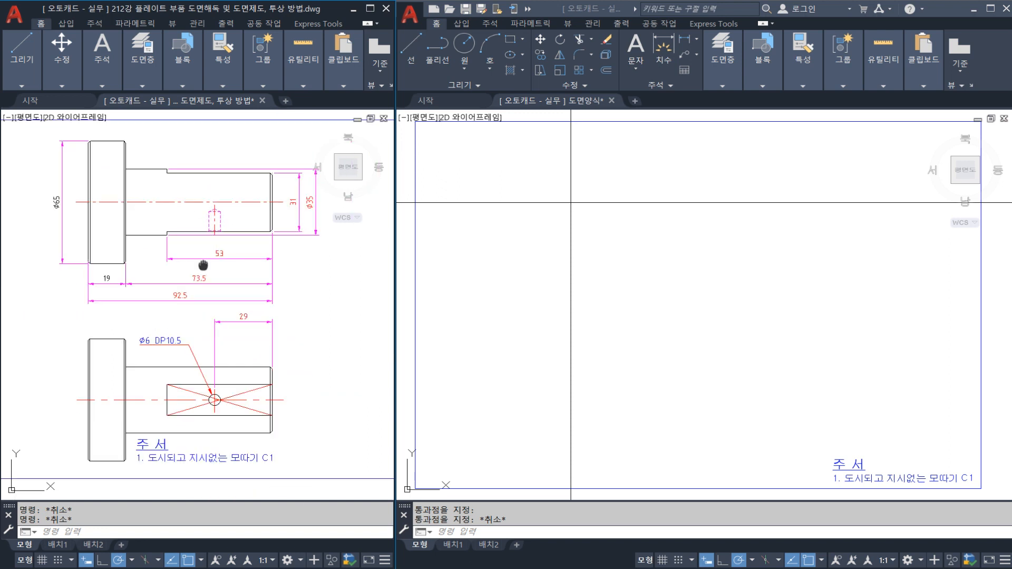
{"action": "left_click", "coordinate": [560, 260]}
{"action": "key", "text": "Escape"}
{"action": "middle_click_drag", "start_coordinate": [539, 242], "coordinate": [522, 268]}
{"action": "key", "text": "ctrl+2"}
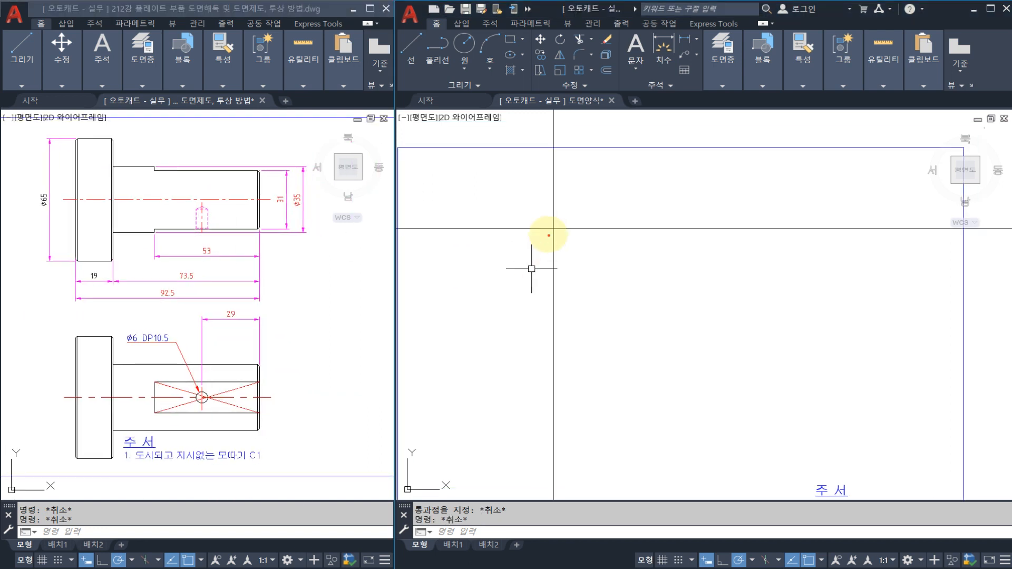
{"action": "mouse_move", "coordinate": [531, 229]}
{"action": "left_mouse_down"}
{"action": "mouse_move", "coordinate": [563, 233]}
{"action": "mouse_move", "coordinate": [534, 236]}
{"action": "left_mouse_up"}
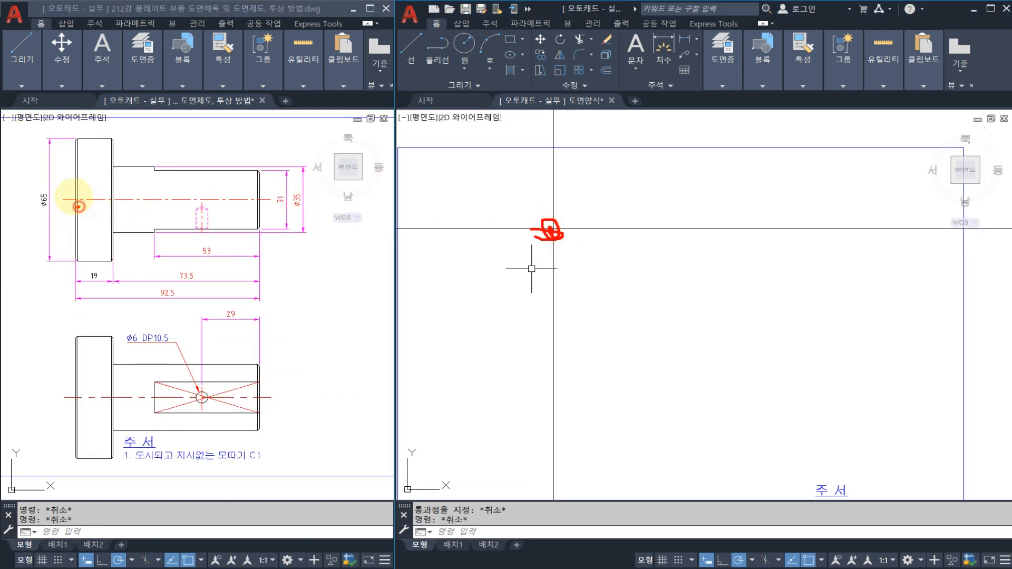
Offset the vertical construction line 19 to the right to mark the flange thickness in the blank drawing
{"action": "key", "text": "Escape"}
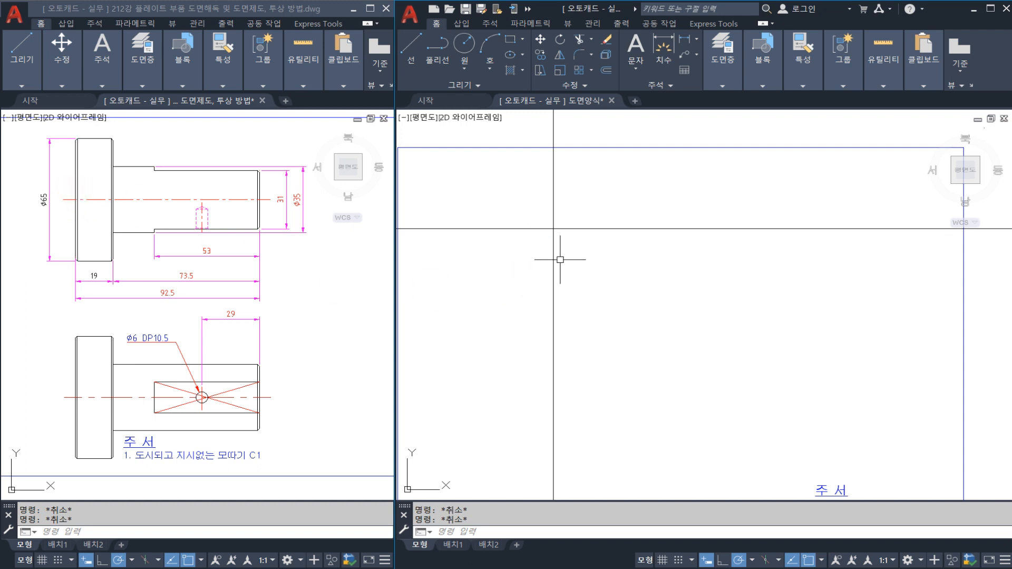
{"action": "left_click", "coordinate": [592, 261]}
{"action": "key", "text": "Escape"}
{"action": "middle_click_drag", "start_coordinate": [592, 261], "coordinate": [562, 275]}
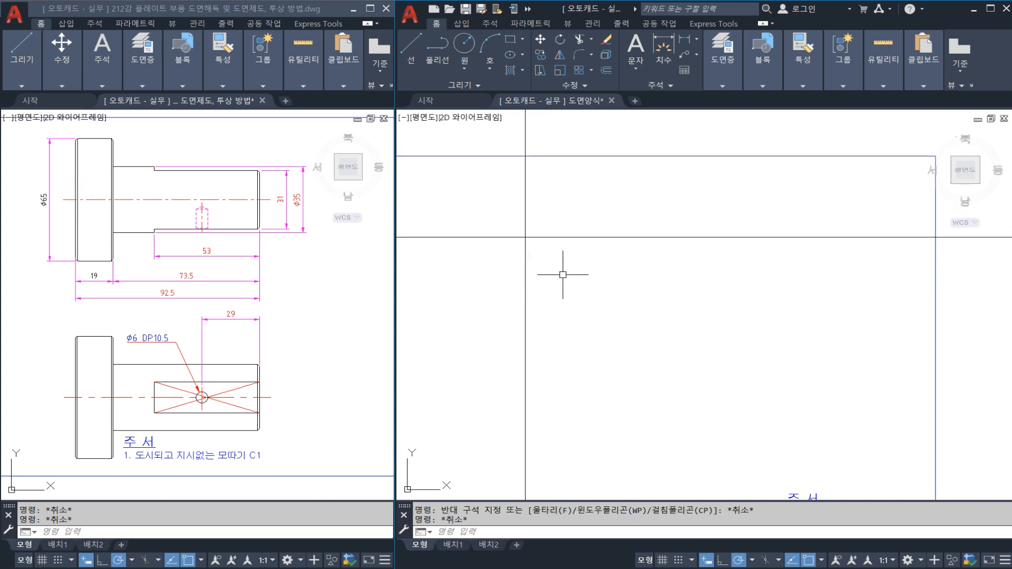
{"action": "type", "text": "o"}
{"action": "key", "text": "Return"}
{"action": "type", "text": "19"}
{"action": "key", "text": "Return"}
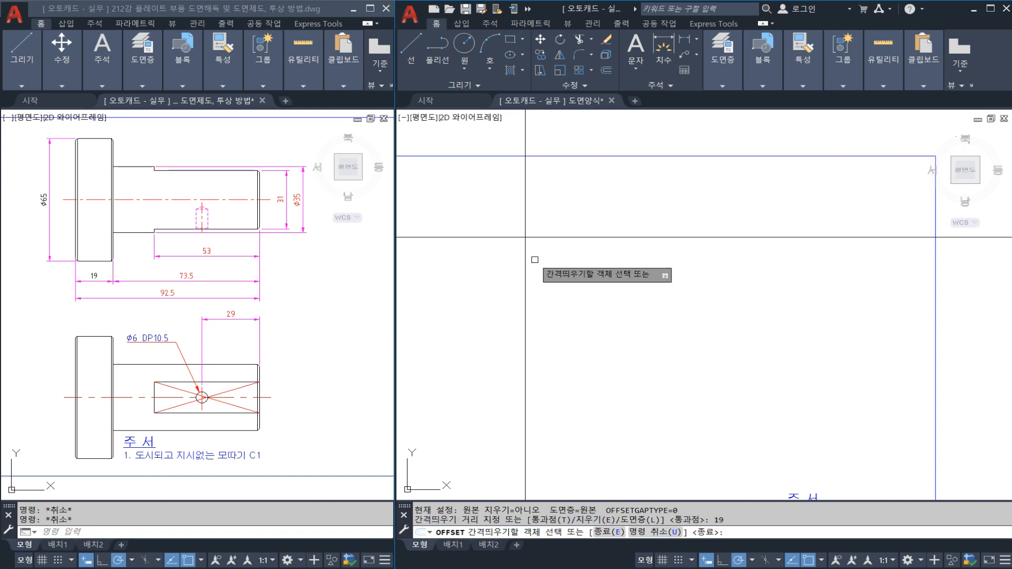
{"action": "left_click", "coordinate": [526, 259]}
{"action": "left_click", "coordinate": [540, 260]}
{"action": "key", "text": "Return"}
Offset the horizontal construction line upward by 65/2 to mark the flange's outer radius
{"action": "key", "text": "Return"}
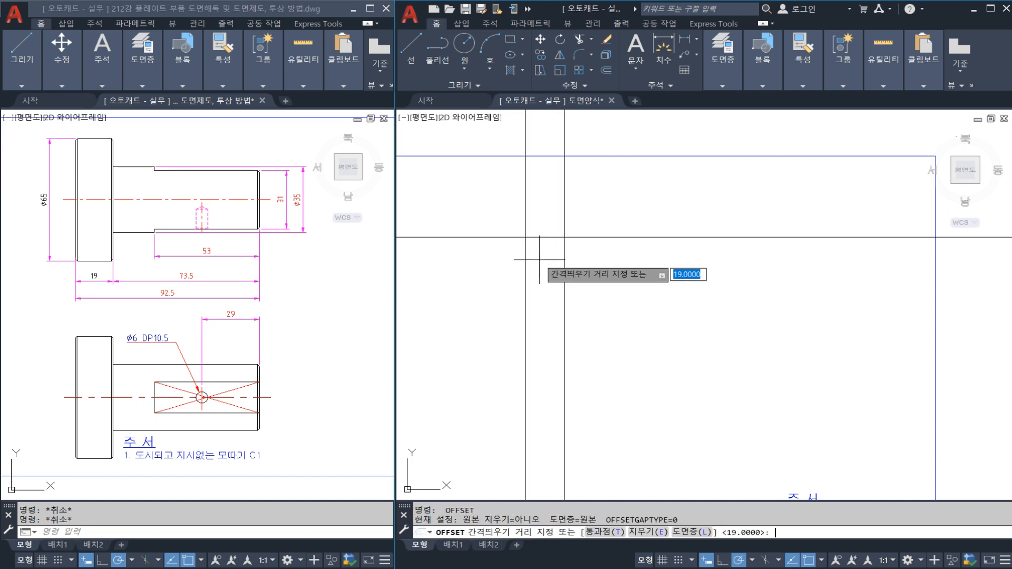
{"action": "type", "text": "65/2"}
{"action": "key", "text": "Return"}
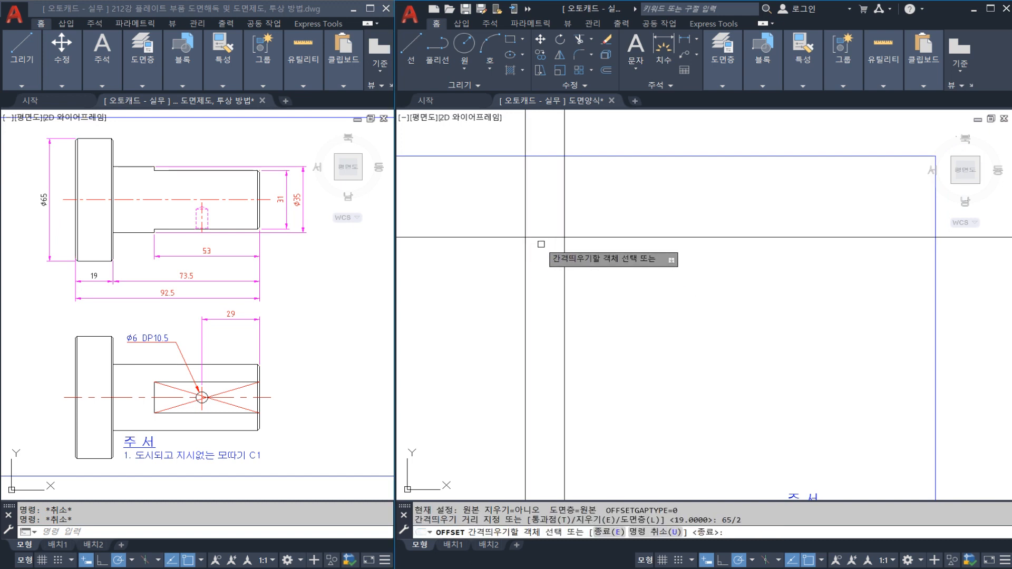
{"action": "left_click", "coordinate": [538, 237]}
{"action": "left_click", "coordinate": [551, 222]}
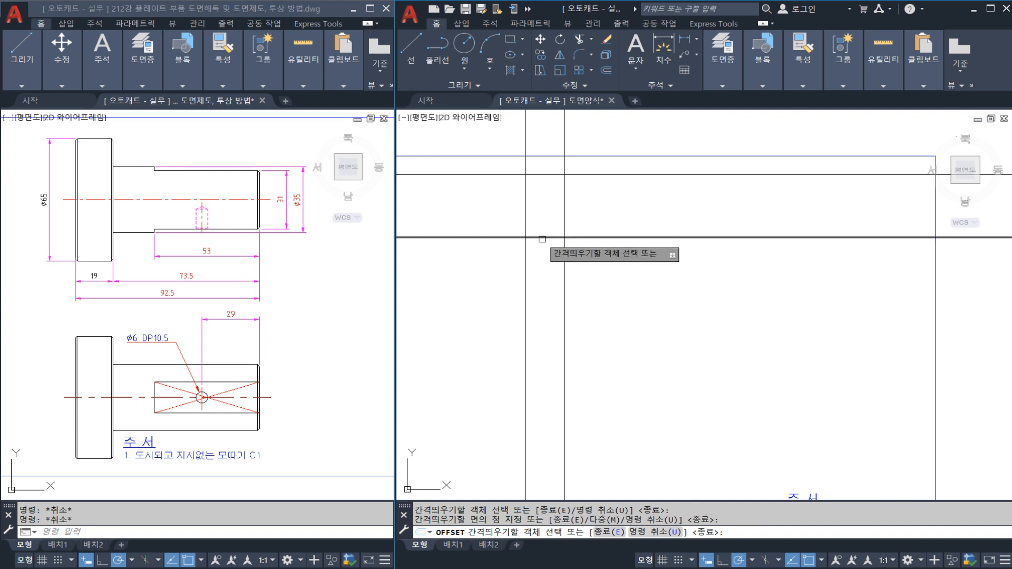
{"action": "key", "text": "Escape"}
{"action": "middle_click_drag", "start_coordinate": [579, 238], "coordinate": [566, 246]}
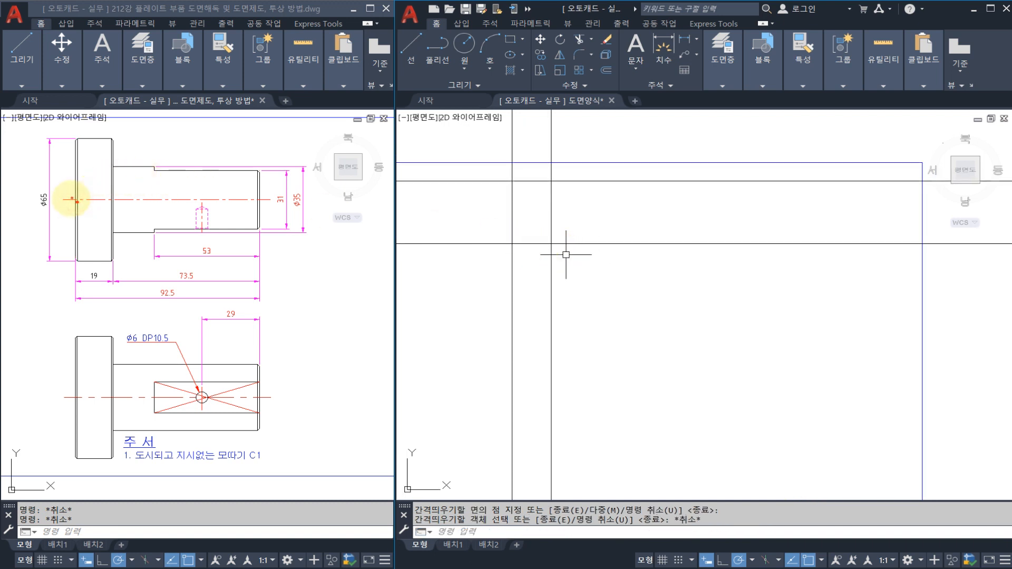
Examine the centerline, the flange edges and the stepped shaft outline in the reference drawing's upper view
{"action": "left_click_drag", "start_coordinate": [41, 201], "coordinate": [235, 202]}
{"action": "left_click_drag", "start_coordinate": [72, 120], "coordinate": [68, 274]}
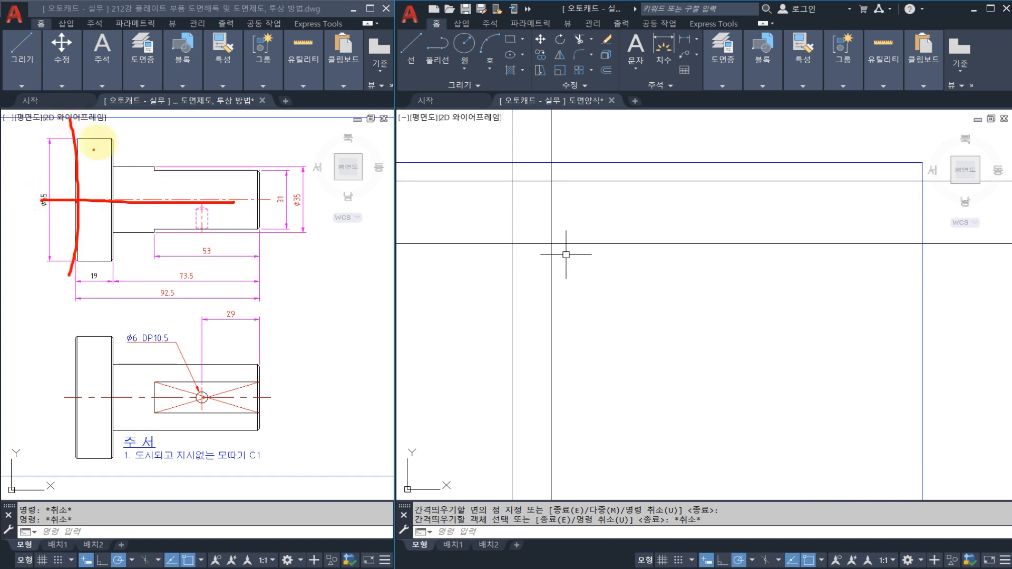
{"action": "left_click_drag", "start_coordinate": [108, 126], "coordinate": [113, 280]}
{"action": "left_click_drag", "start_coordinate": [41, 141], "coordinate": [160, 133]}
{"action": "left_click_drag", "start_coordinate": [259, 170], "coordinate": [195, 178]}
{"action": "mouse_move", "coordinate": [180, 277]}
{"action": "left_mouse_down"}
{"action": "mouse_move", "coordinate": [161, 223]}
{"action": "mouse_move", "coordinate": [163, 261]}
{"action": "left_mouse_up"}
{"action": "mouse_move", "coordinate": [171, 160]}
{"action": "left_mouse_down"}
{"action": "mouse_move", "coordinate": [276, 203]}
{"action": "mouse_move", "coordinate": [240, 269]}
{"action": "left_mouse_up"}
{"action": "mouse_move", "coordinate": [221, 232]}
{"action": "left_mouse_down"}
{"action": "mouse_move", "coordinate": [233, 271]}
{"action": "mouse_move", "coordinate": [247, 281]}
{"action": "left_mouse_up"}
{"action": "key", "text": "Escape"}
{"action": "key", "text": "Escape"}
{"action": "left_click", "coordinate": [565, 216]}
{"action": "key", "text": "Escape"}
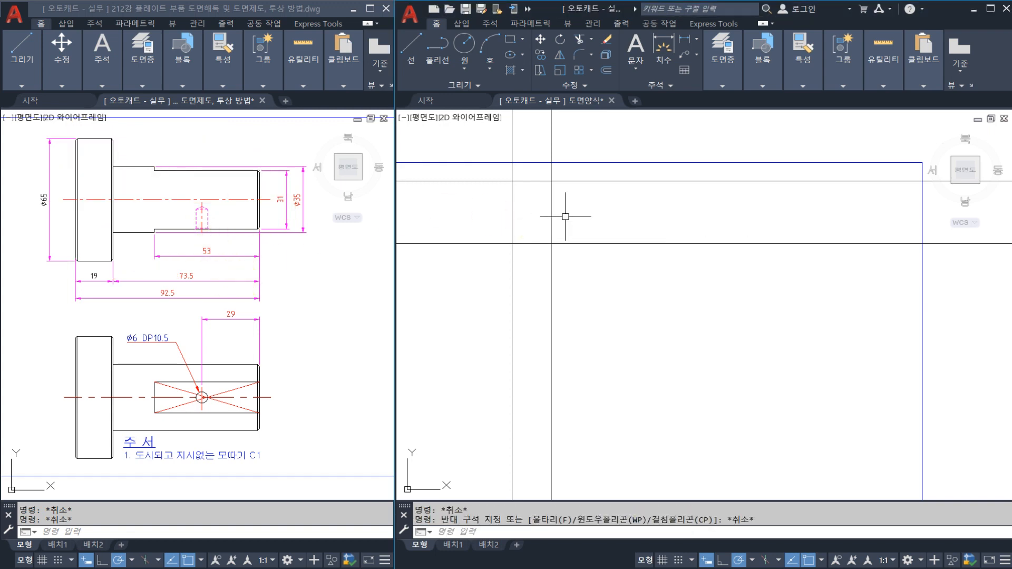
Trim the flange's upper horizontal line to the segment between the two vertical lines
{"action": "type", "text": "tr"}
{"action": "key", "text": "space"}
{"action": "left_click", "coordinate": [565, 218]}
{"action": "left_click", "coordinate": [459, 199]}
{"action": "key", "text": "space"}
{"action": "left_click", "coordinate": [484, 181]}
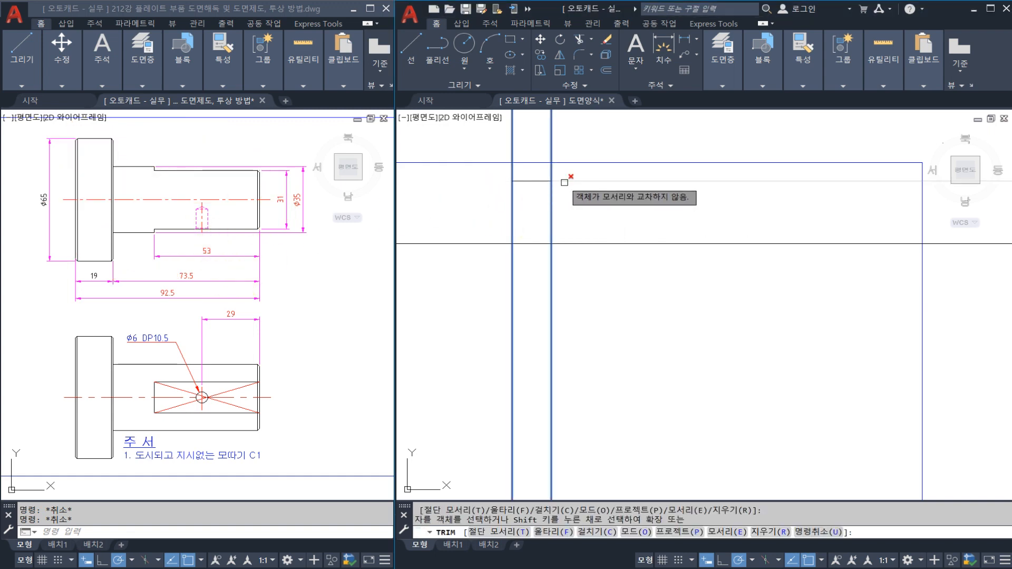
{"action": "left_click", "coordinate": [565, 182]}
{"action": "key", "text": "Escape"}
{"action": "mouse_move", "coordinate": [514, 244]}
{"action": "left_mouse_down"}
{"action": "mouse_move", "coordinate": [517, 182]}
{"action": "mouse_move", "coordinate": [553, 257]}
{"action": "left_mouse_up"}
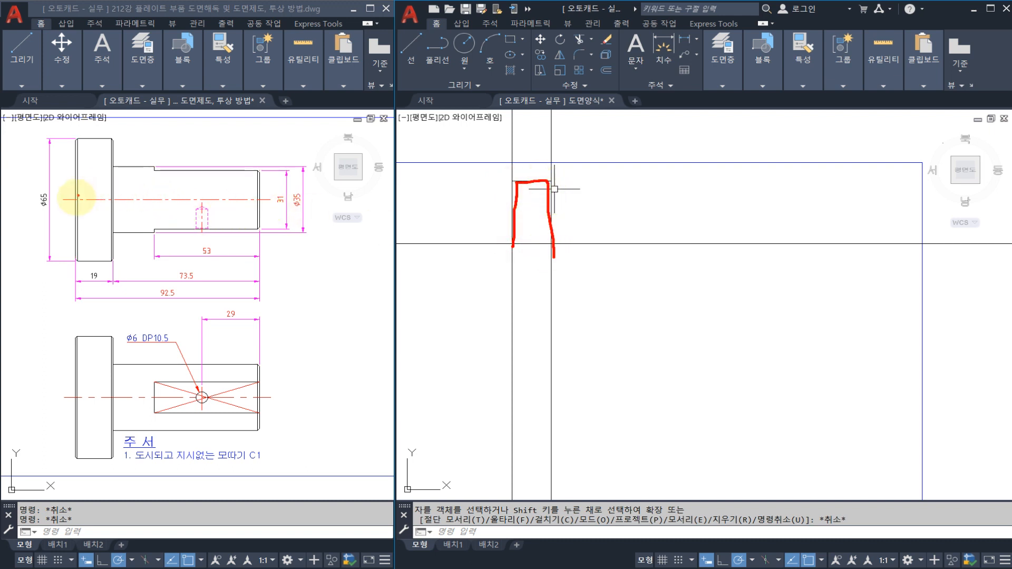
{"action": "mouse_move", "coordinate": [77, 199]}
{"action": "left_mouse_down"}
{"action": "mouse_move", "coordinate": [79, 145]}
{"action": "mouse_move", "coordinate": [118, 139]}
{"action": "mouse_move", "coordinate": [113, 201]}
{"action": "left_mouse_up"}
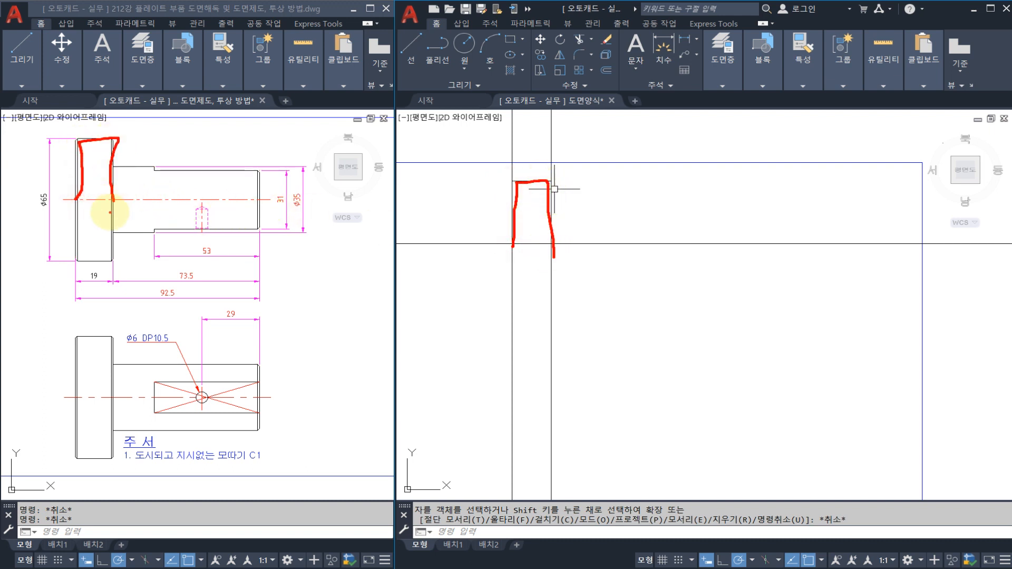
{"action": "left_click", "coordinate": [559, 264]}
{"action": "key", "text": "Escape"}
{"action": "key", "text": "Escape"}
Offset the flange's right vertical line 73.5 to the right to mark the shaft end
{"action": "middle_click_drag", "start_coordinate": [568, 247], "coordinate": [543, 262]}
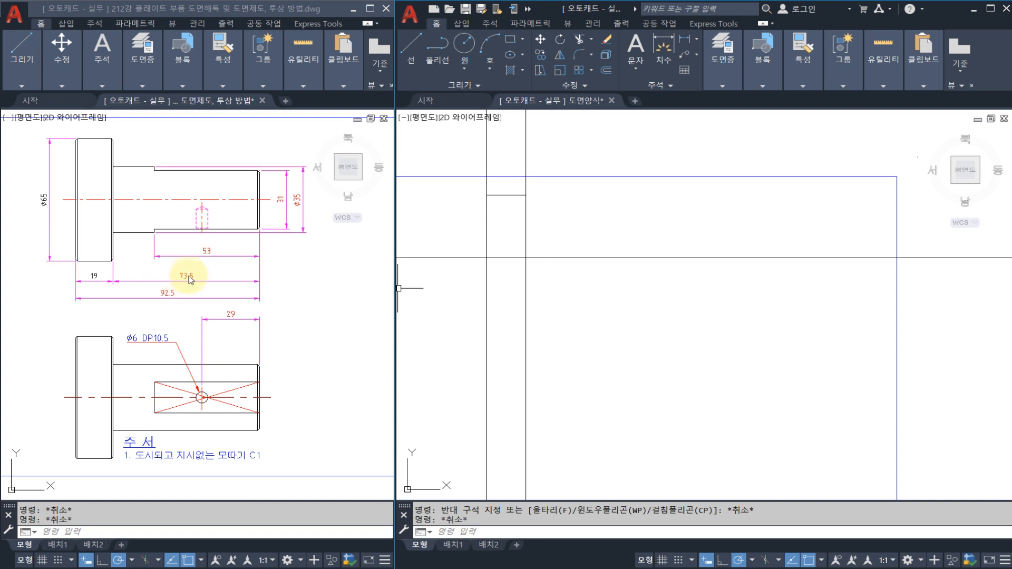
{"action": "key", "text": "Escape"}
{"action": "type", "text": "o"}
{"action": "key", "text": "Return"}
{"action": "type", "text": "7"}
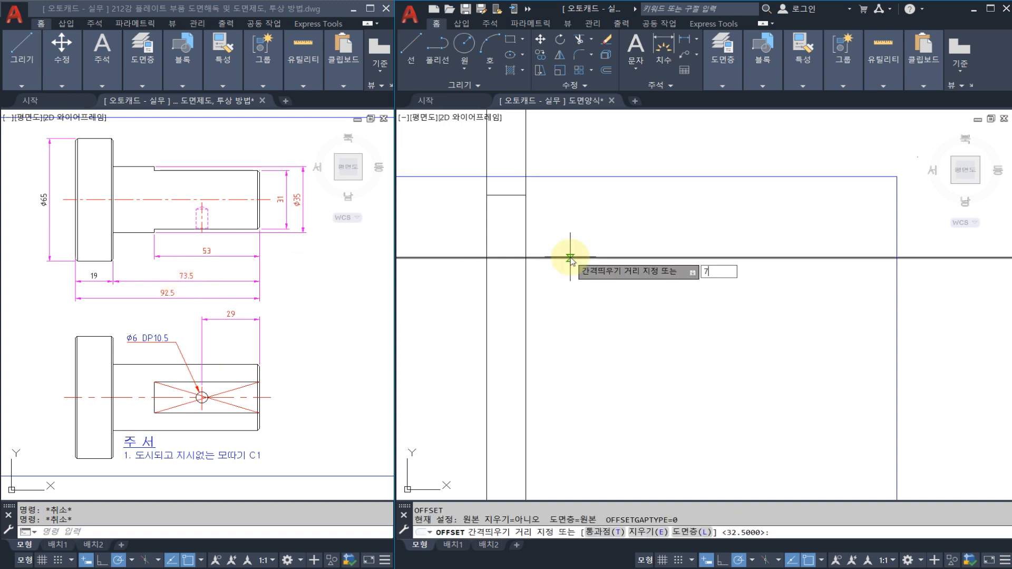
{"action": "type", "text": "3.5"}
{"action": "key", "text": "Return"}
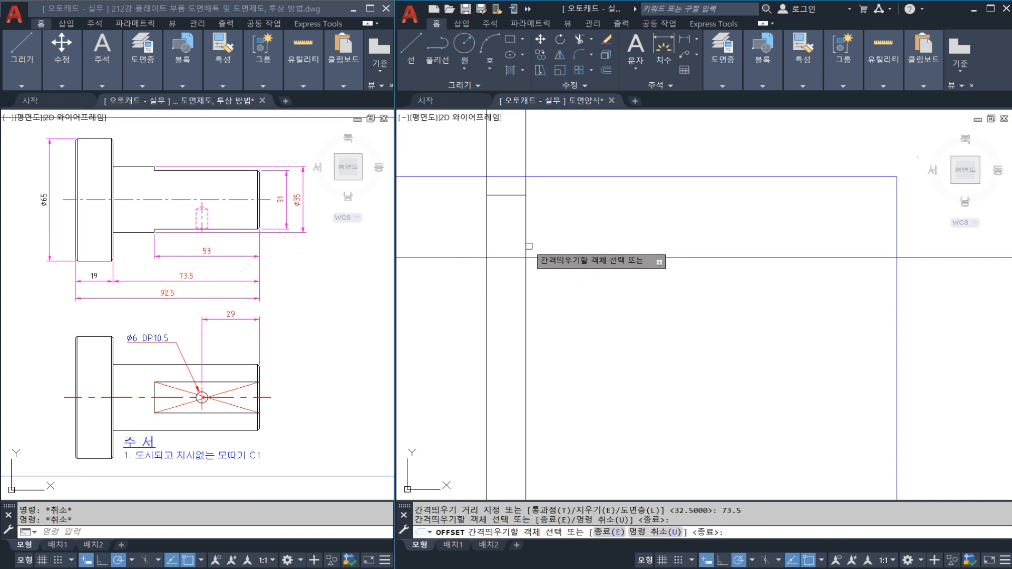
{"action": "left_click", "coordinate": [525, 246]}
{"action": "left_click", "coordinate": [554, 248]}
{"action": "key", "text": "Escape"}
{"action": "key", "text": "Escape"}
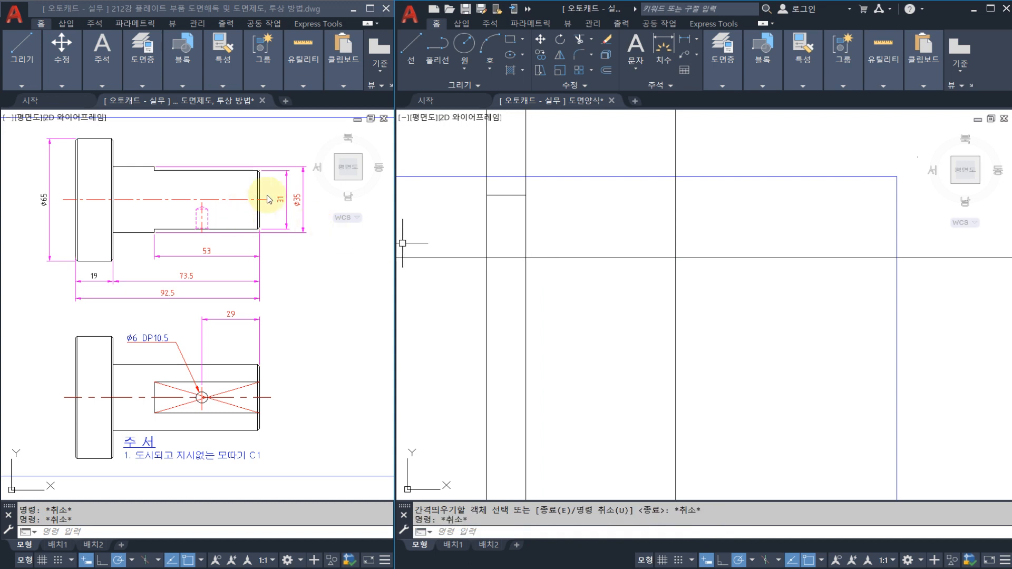
Offset the horizontal center line upward by 35/2 to mark the shaft's outer radius
{"action": "type", "text": "o"}
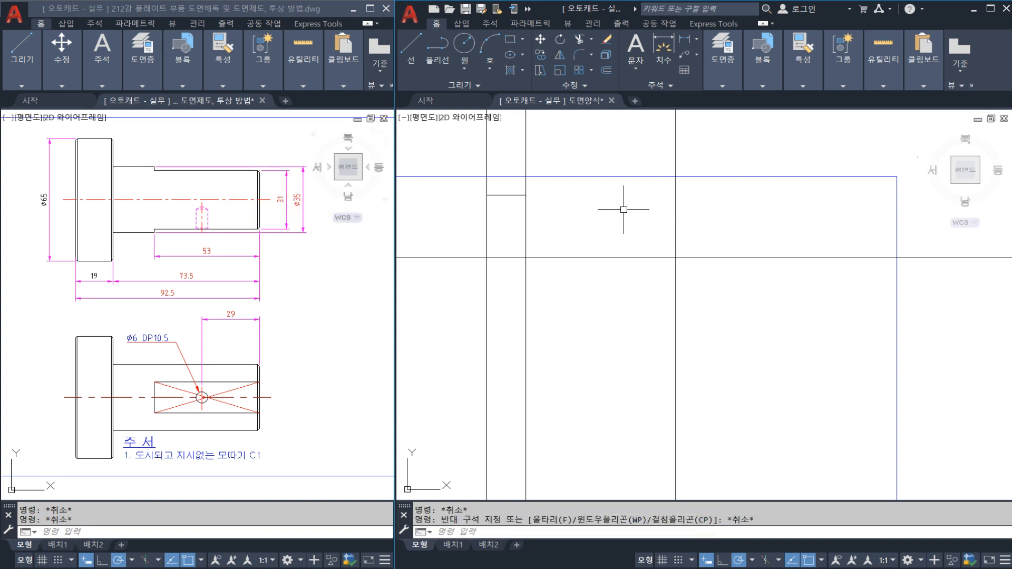
{"action": "key", "text": "Return"}
{"action": "type", "text": "3"}
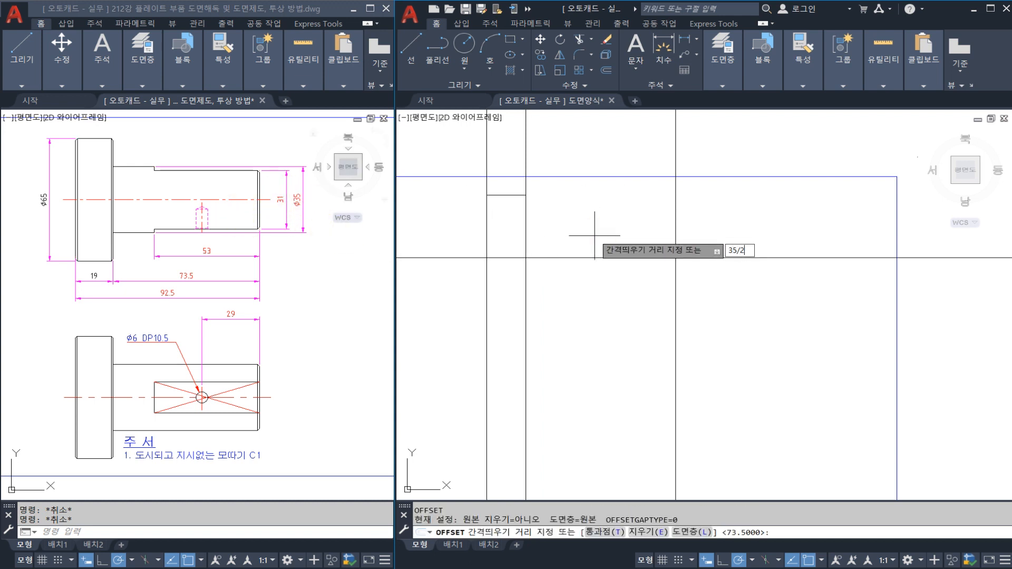
{"action": "type", "text": "5/2"}
{"action": "key", "text": "Return"}
{"action": "left_click", "coordinate": [593, 258]}
{"action": "left_click", "coordinate": [594, 240]}
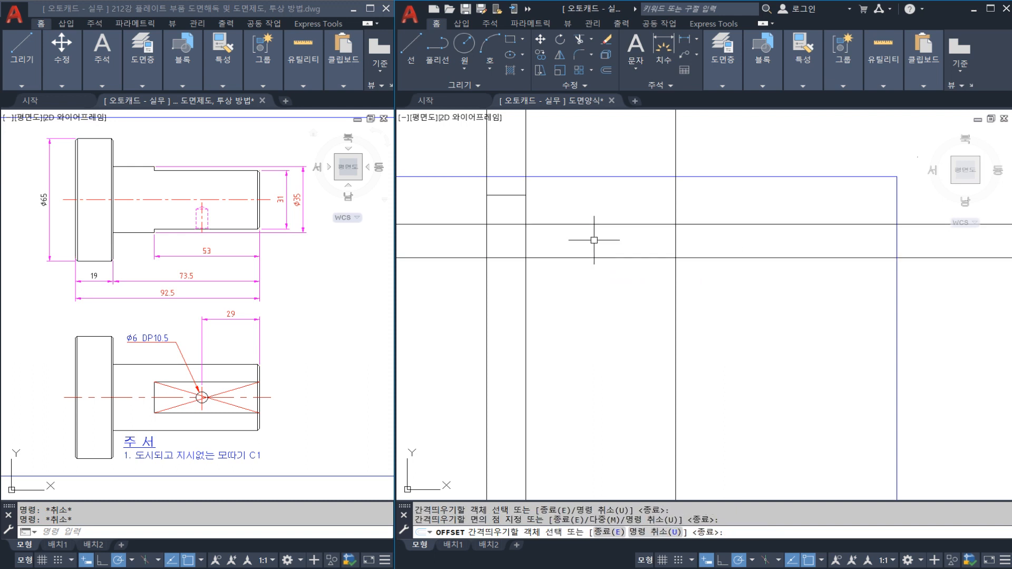
{"action": "key", "text": "Escape"}
Trim away the part of the shaft's upper line that lies left of the flange's right edge
{"action": "type", "text": "tr"}
{"action": "key", "text": "Return"}
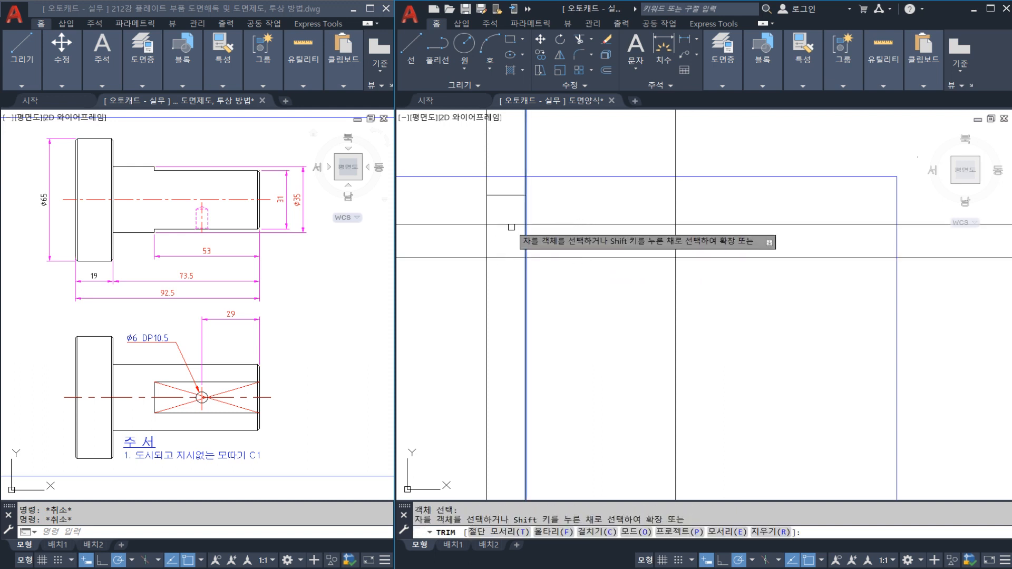
{"action": "left_click", "coordinate": [506, 224]}
{"action": "key", "text": "Escape"}
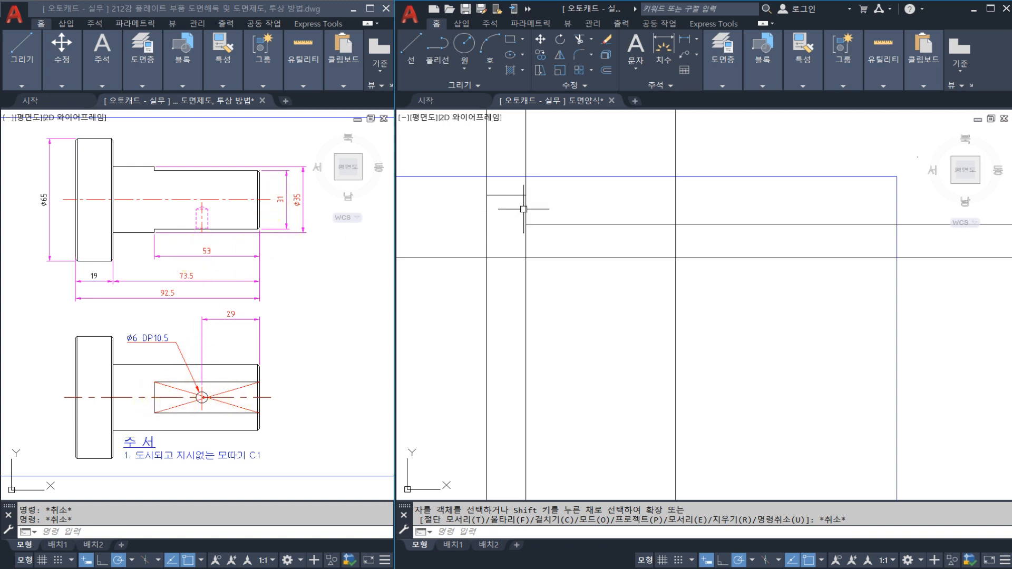
Offset the shaft's end line 53 to the left to mark where the flat starts
{"action": "left_click", "coordinate": [577, 203]}
{"action": "key", "text": "Escape"}
{"action": "key", "text": "Escape"}
{"action": "type", "text": "o"}
{"action": "key", "text": "Return"}
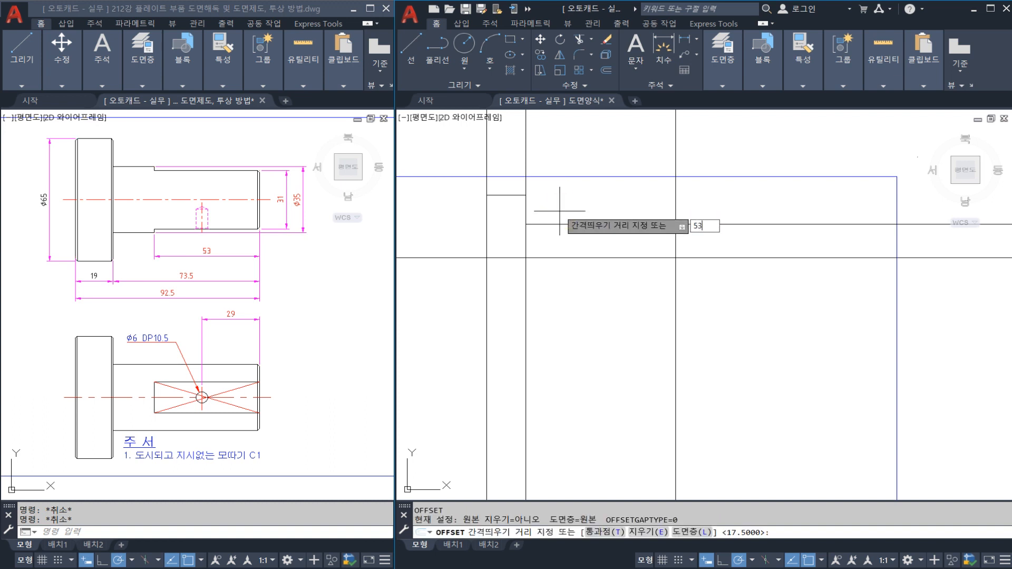
{"action": "key", "text": "Return"}
{"action": "left_click", "coordinate": [676, 209]}
{"action": "left_click", "coordinate": [590, 230]}
{"action": "key", "text": "Escape"}
{"action": "key", "text": "Escape"}
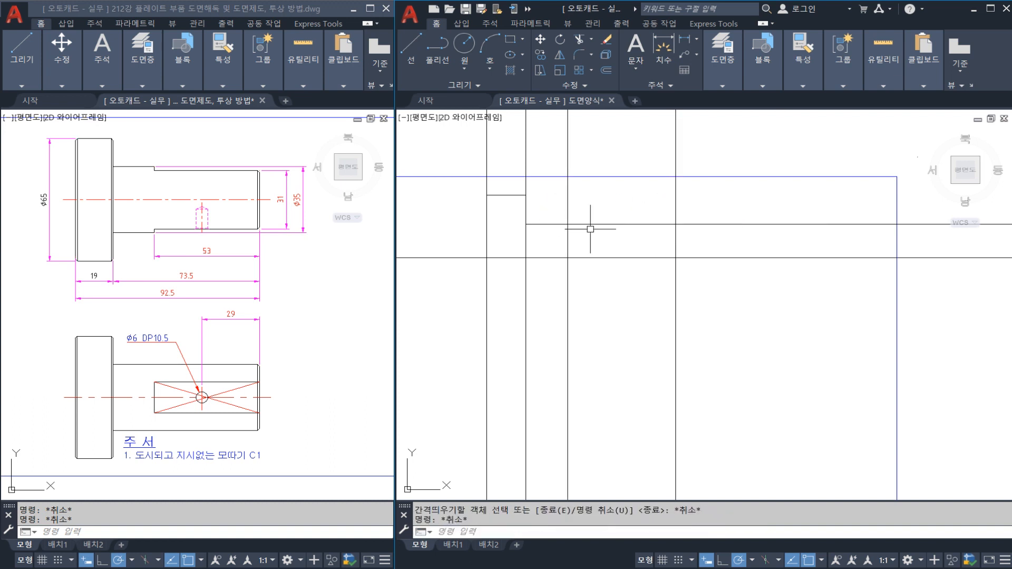
Trim the shaft's upper line beyond the vertical line where the flat starts
{"action": "type", "text": "tr"}
{"action": "key", "text": "Return"}
{"action": "left_click", "coordinate": [574, 225]}
{"action": "key", "text": "Escape"}
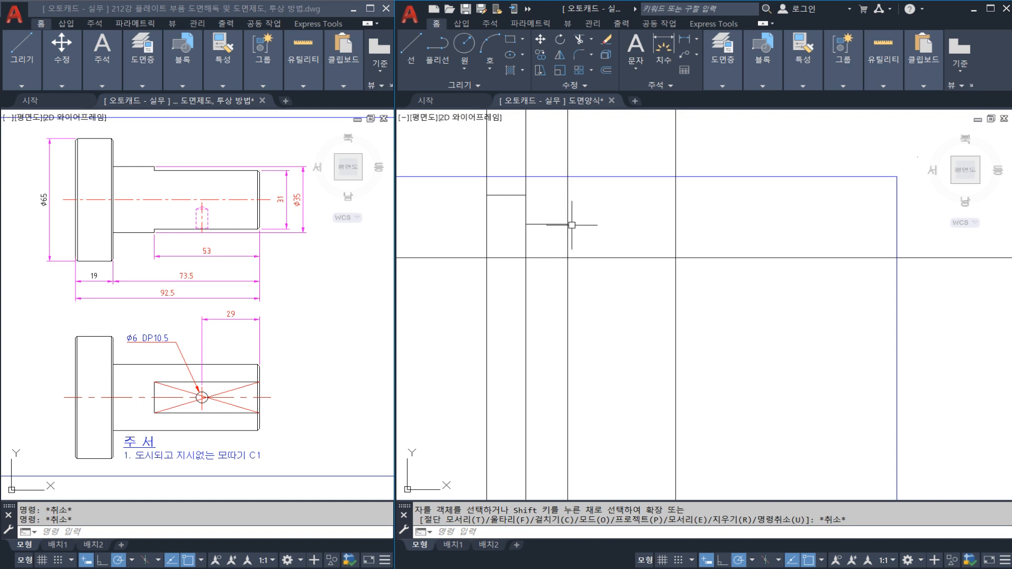
Offset the horizontal center line upward by 31/2 to mark the height of the flat
{"action": "type", "text": "o"}
{"action": "key", "text": "Return"}
{"action": "type", "text": "31/"}
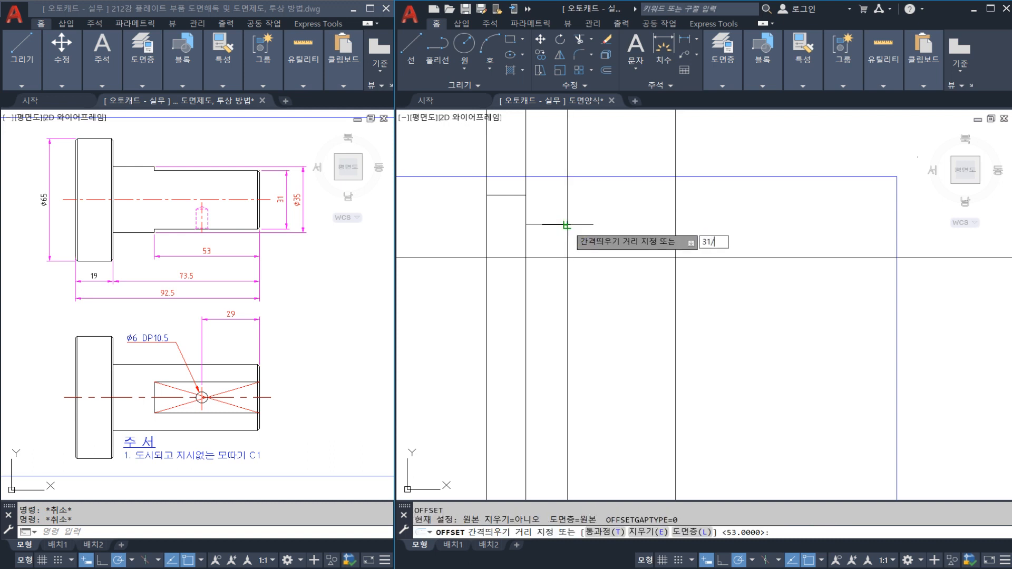
{"action": "key", "text": "Return"}
{"action": "left_click", "coordinate": [603, 257]}
{"action": "left_click", "coordinate": [606, 240]}
{"action": "key", "text": "Escape"}
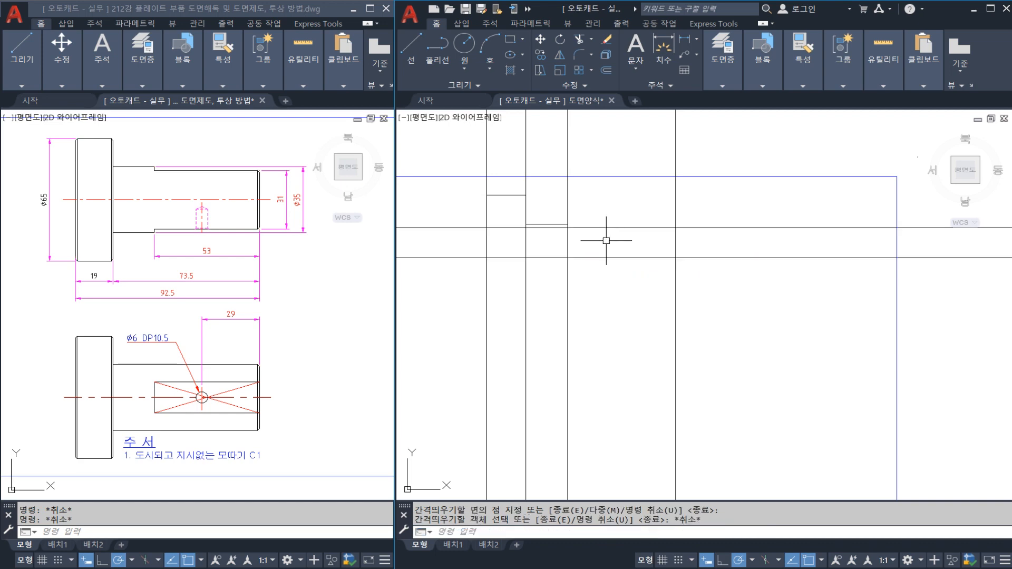
Trim the flat's horizontal line to the segment between the flat's start line and the shaft's end line
{"action": "type", "text": "tr"}
{"action": "key", "text": "Return"}
{"action": "left_click", "coordinate": [687, 244]}
{"action": "left_click", "coordinate": [553, 239]}
{"action": "key", "text": "Return"}
{"action": "left_click", "coordinate": [552, 230]}
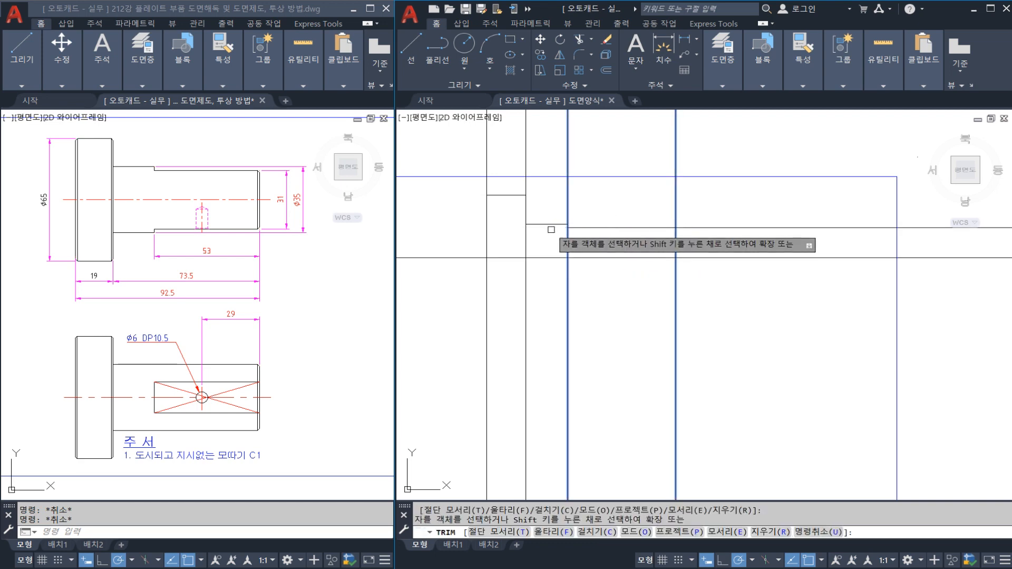
{"action": "left_click", "coordinate": [713, 228]}
{"action": "key", "text": "Escape"}
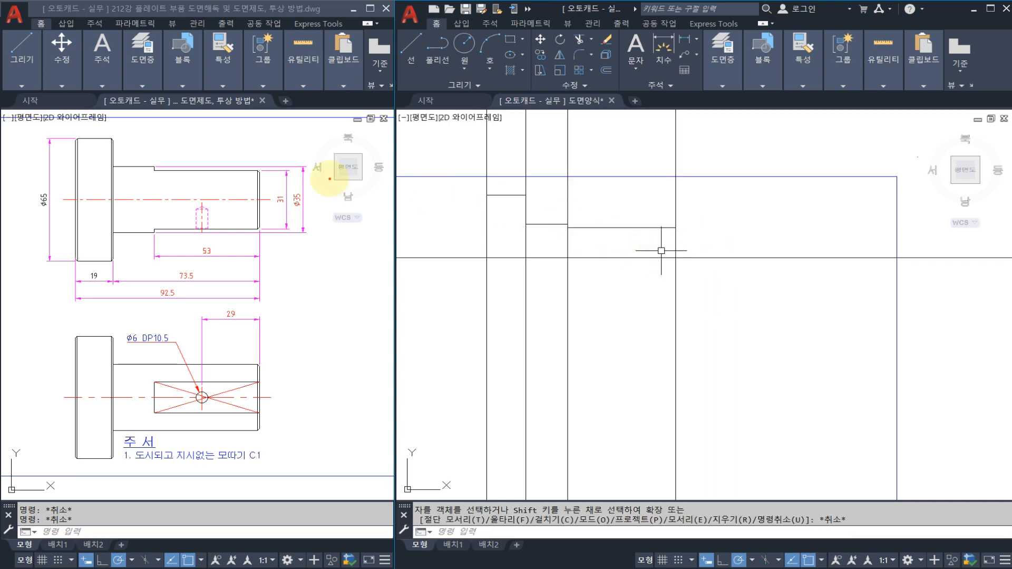
Examine which flange and shaft-end corners are chamfered in the reference and compare them with the stepped outline being drawn
{"action": "mouse_move", "coordinate": [251, 164]}
{"action": "left_mouse_down"}
{"action": "mouse_move", "coordinate": [271, 170]}
{"action": "mouse_move", "coordinate": [241, 184]}
{"action": "left_mouse_up"}
{"action": "left_click_drag", "start_coordinate": [109, 142], "coordinate": [68, 145]}
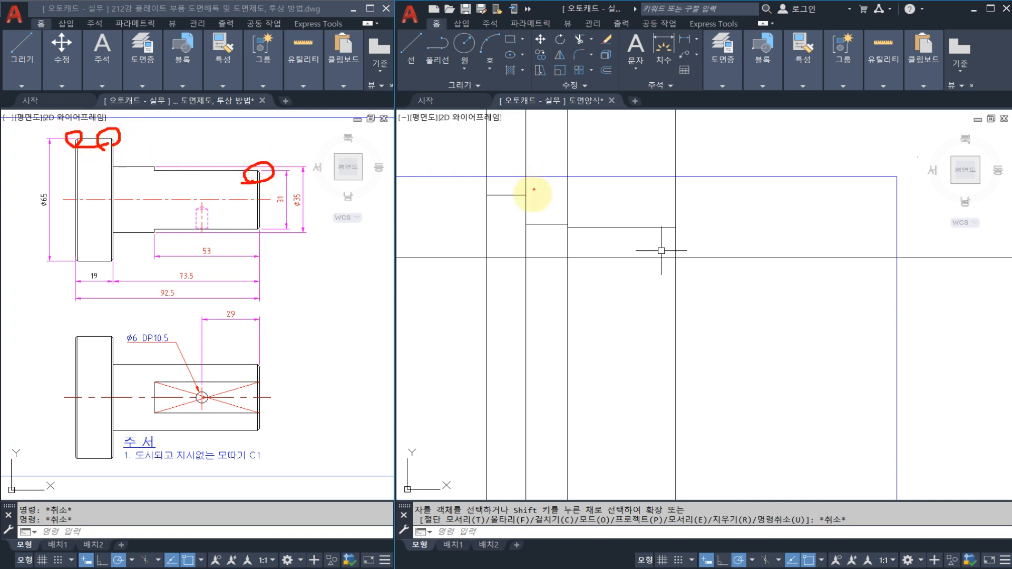
{"action": "left_click_drag", "start_coordinate": [529, 225], "coordinate": [619, 228]}
{"action": "left_click_drag", "start_coordinate": [527, 226], "coordinate": [536, 226]}
{"action": "mouse_move", "coordinate": [623, 235]}
{"action": "left_mouse_down"}
{"action": "mouse_move", "coordinate": [634, 228]}
{"action": "mouse_move", "coordinate": [625, 229]}
{"action": "left_mouse_up"}
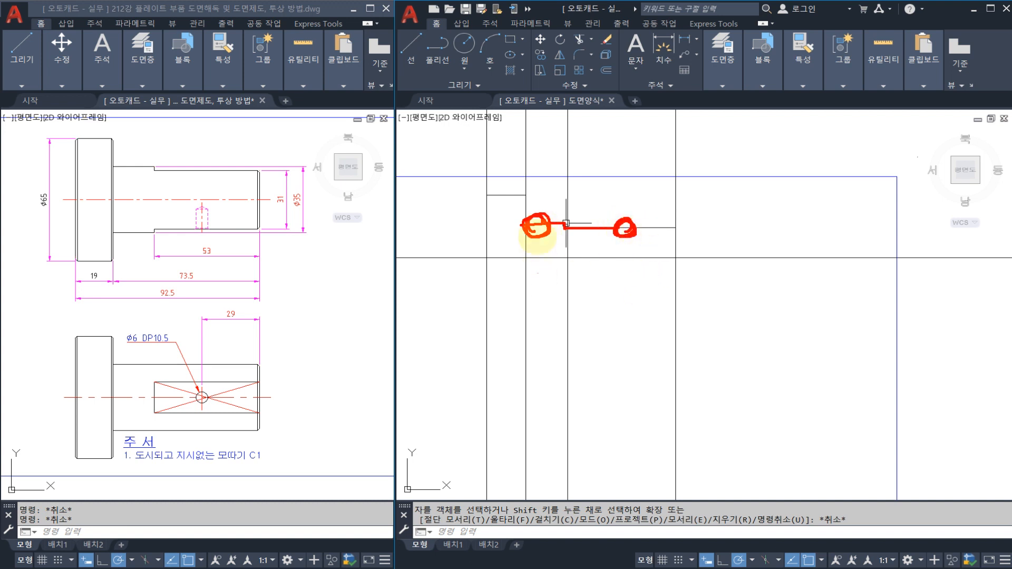
{"action": "key", "text": "Escape"}
{"action": "key", "text": "Escape"}
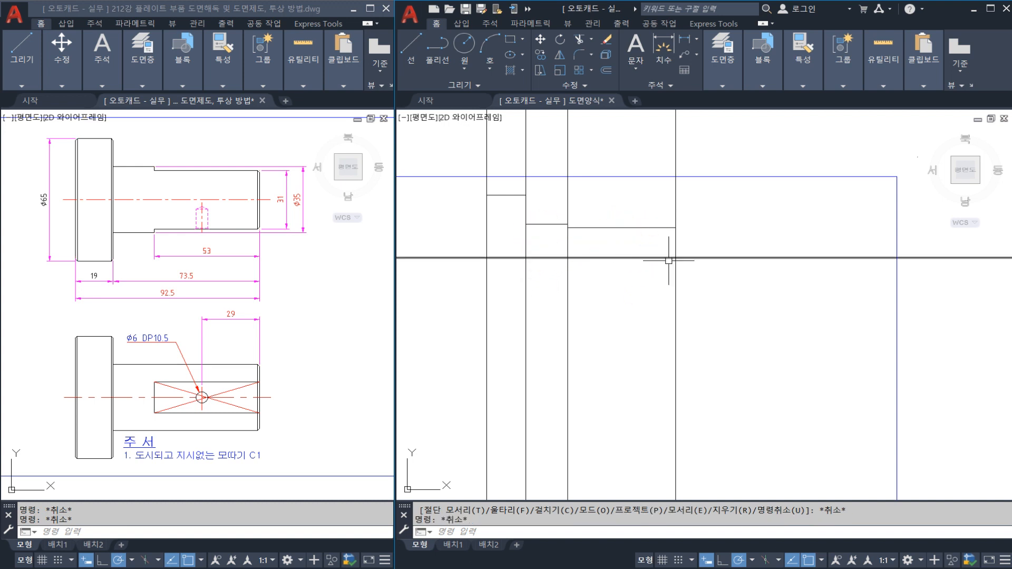
Move all the construction lines and the stepped half-outline slightly downward, away from the upper border
{"action": "type", "text": "m"}
{"action": "key", "text": "space"}
{"action": "left_click", "coordinate": [704, 285]}
{"action": "left_click", "coordinate": [445, 194]}
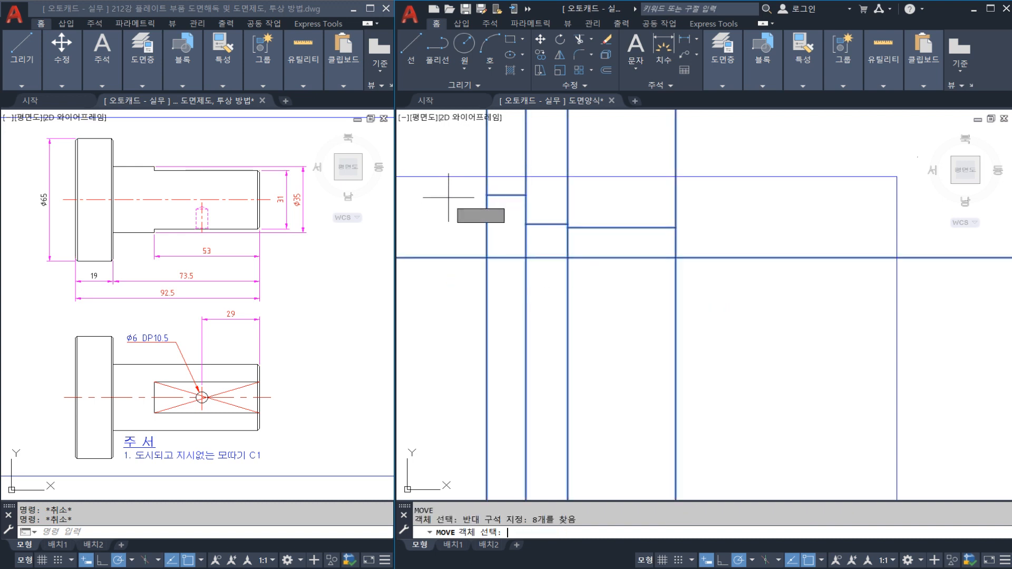
{"action": "key", "text": "space"}
{"action": "left_click", "coordinate": [452, 211]}
{"action": "left_click", "coordinate": [454, 219]}
{"action": "key", "text": "Escape"}
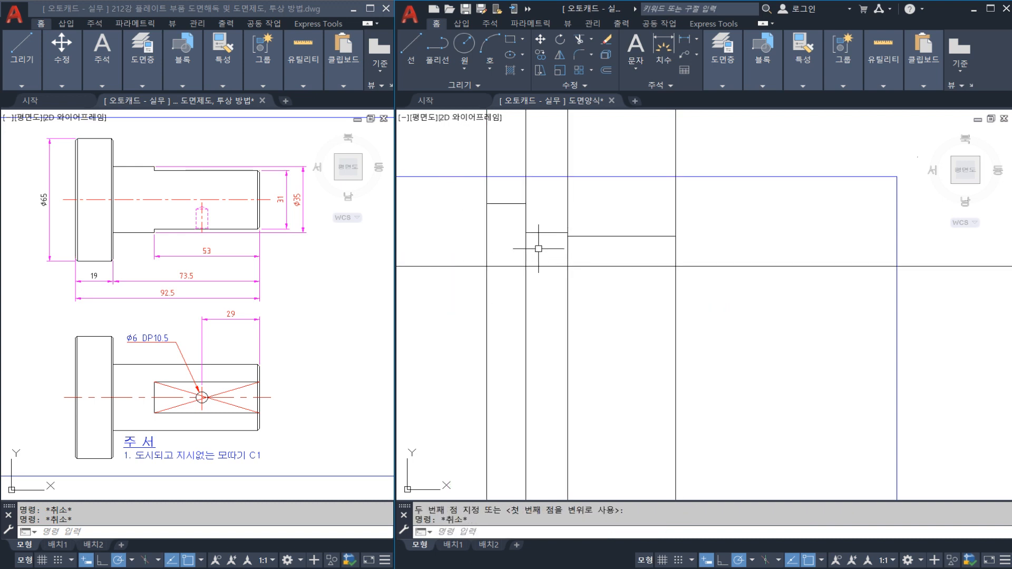
Chamfer the flange's upper-left corner with both distances set to 1
{"action": "type", "text": "CH"}
{"action": "key", "text": "space"}
{"action": "type", "text": "d"}
{"action": "key", "text": "Return"}
{"action": "type", "text": "1"}
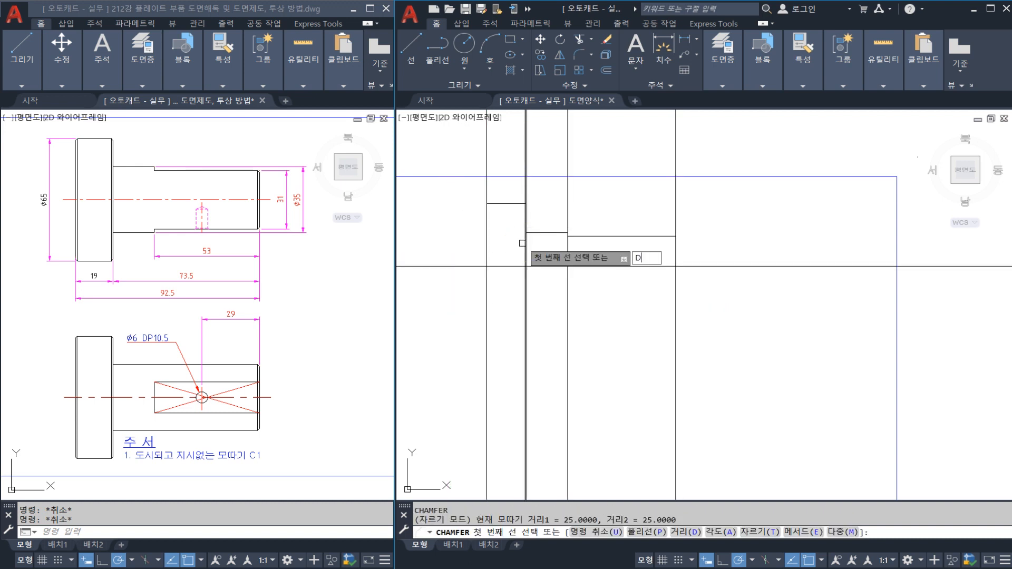
{"action": "key", "text": "Return"}
{"action": "key", "text": "Return"}
{"action": "left_click", "coordinate": [487, 219]}
{"action": "left_click", "coordinate": [494, 204]}
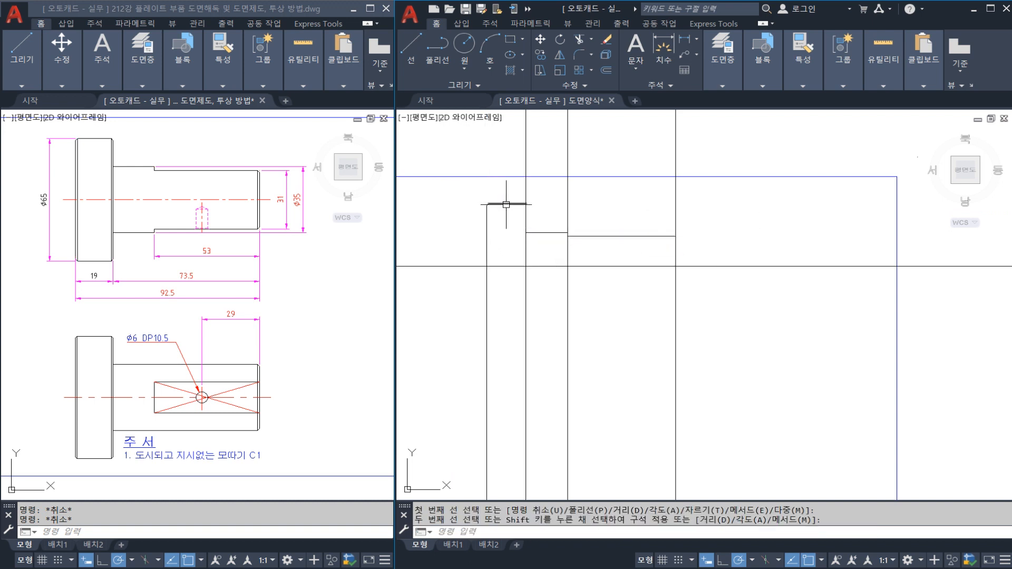
Chamfer the flange's upper-right corner and the shaft end's upper corner with both distances at 1
{"action": "key", "text": "space"}
{"action": "left_click", "coordinate": [509, 204]}
{"action": "left_click", "coordinate": [525, 214]}
{"action": "key", "text": "space"}
{"action": "left_click", "coordinate": [664, 237]}
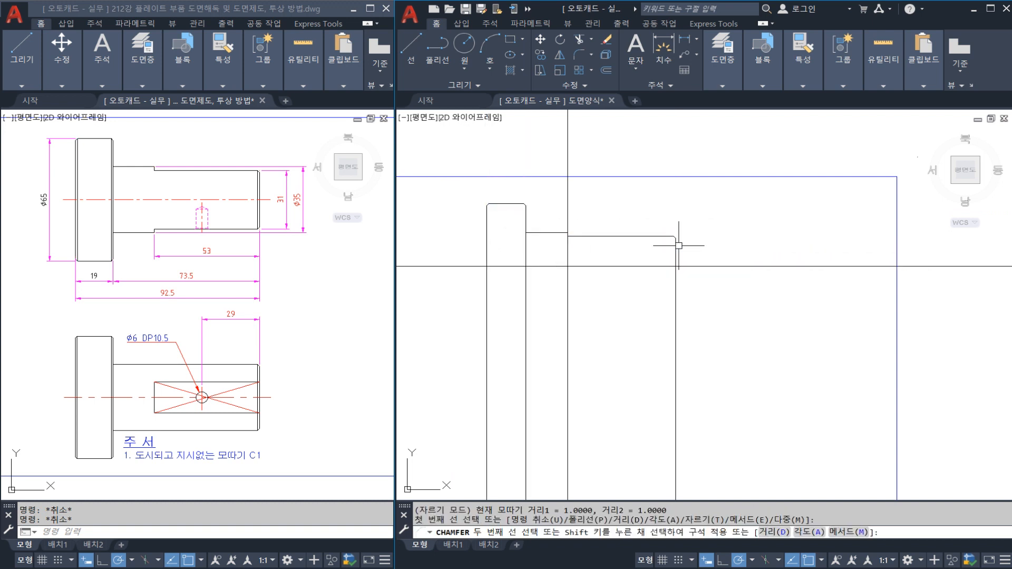
{"action": "left_click", "coordinate": [676, 246]}
Trim the vertical line at the flat's start where it extends above the stepped outline, and save the drawing
{"action": "scroll", "coordinate": [575, 232], "scroll_direction": "up", "scroll_amount": 2}
{"action": "type", "text": "tr"}
{"action": "key", "text": "space"}
{"action": "left_click", "coordinate": [577, 249]}
{"action": "left_click", "coordinate": [549, 218]}
{"action": "key", "text": "space"}
{"action": "left_click", "coordinate": [563, 219]}
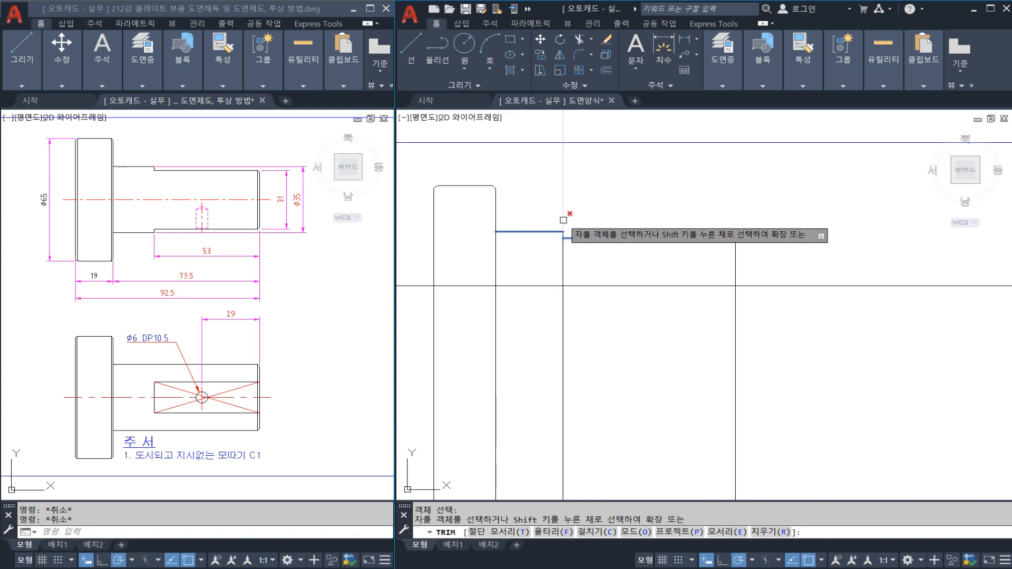
{"action": "key", "text": "Escape"}
{"action": "middle_click_drag", "start_coordinate": [507, 239], "coordinate": [547, 267]}
{"action": "key", "text": "ctrl+s"}
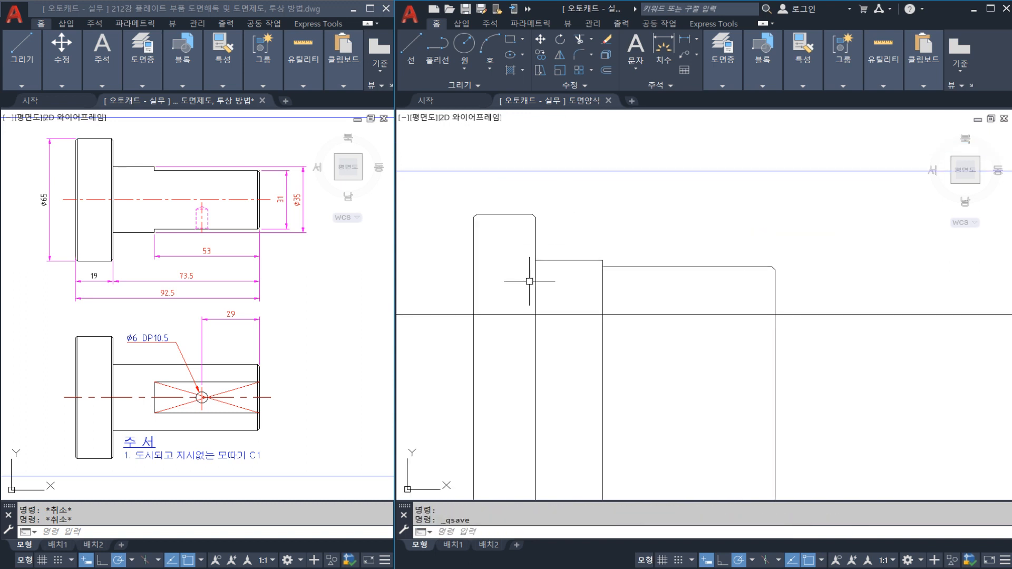
Draw vertical construction lines through the inner corners of both flange chamfers and the shaft-end chamfer
{"action": "type", "text": "xl"}
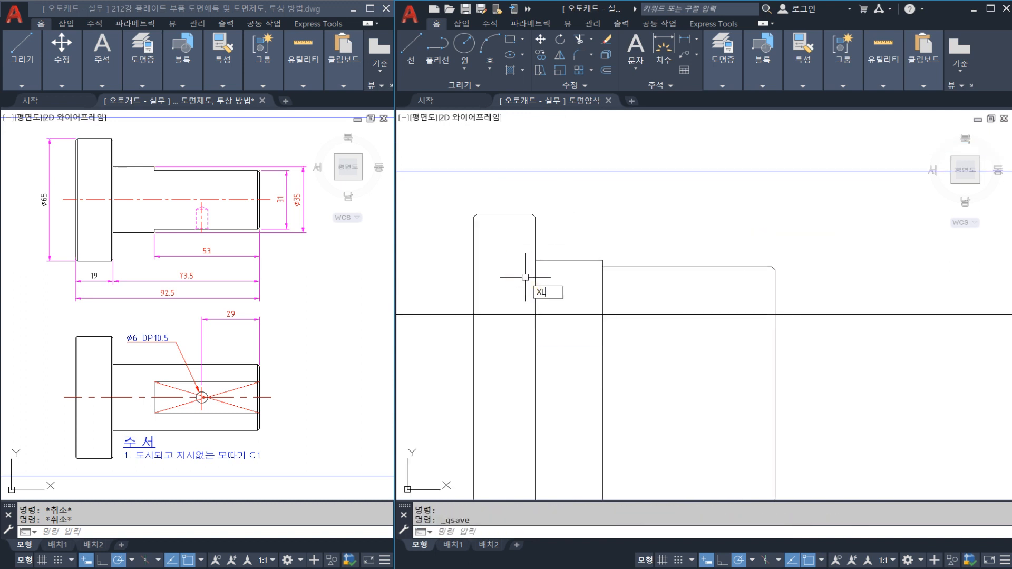
{"action": "key", "text": "space"}
{"action": "left_click", "coordinate": [477, 213]}
{"action": "left_click", "coordinate": [476, 203]}
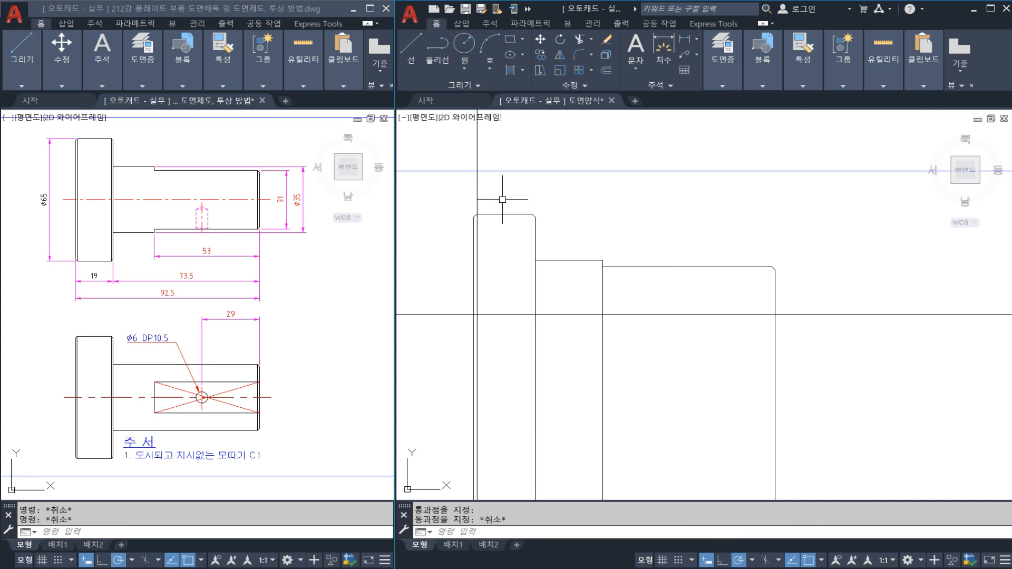
{"action": "left_click", "coordinate": [532, 206]}
{"action": "key", "text": "Escape"}
{"action": "key", "text": "space"}
{"action": "left_click", "coordinate": [773, 268]}
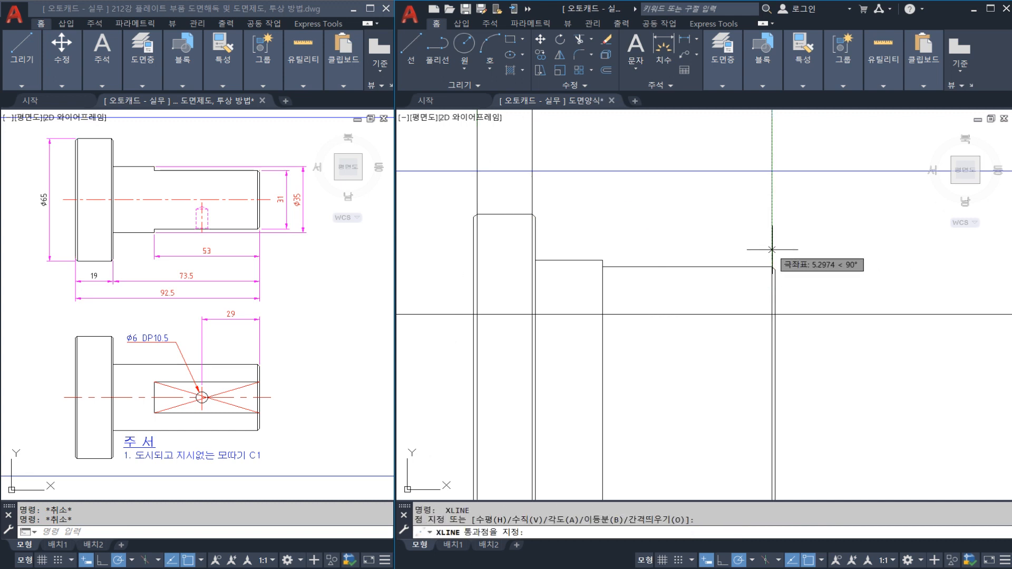
{"action": "left_click", "coordinate": [774, 254]}
{"action": "key", "text": "Escape"}
Trim the flange's two chamfer construction lines above the flange's top edge
{"action": "type", "text": "tr"}
{"action": "key", "text": "space"}
{"action": "left_click", "coordinate": [519, 215]}
{"action": "key", "text": "space"}
{"action": "left_click", "coordinate": [556, 202]}
{"action": "left_click", "coordinate": [447, 190]}
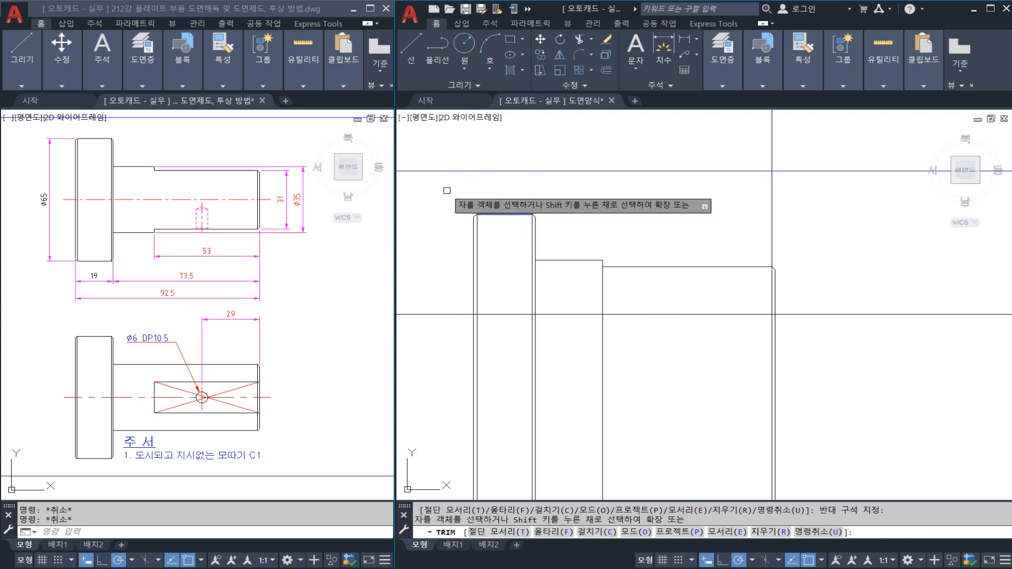
{"action": "key", "text": "Escape"}
{"action": "key", "text": "space"}
{"action": "left_click", "coordinate": [746, 263]}
{"action": "key", "text": "space"}
{"action": "key", "text": "Escape"}
{"action": "key", "text": "Escape"}
Trim the shaft-end chamfer construction line above the flat's horizontal edge, and save the drawing
{"action": "key", "text": "space"}
{"action": "left_click", "coordinate": [754, 267]}
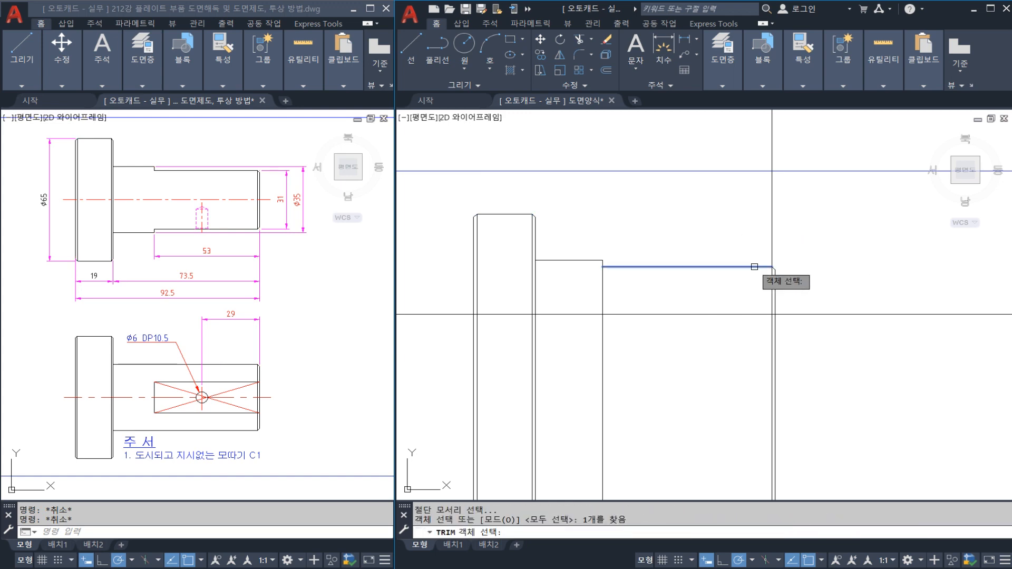
{"action": "key", "text": "space"}
{"action": "left_click", "coordinate": [788, 249]}
{"action": "left_click", "coordinate": [740, 241]}
{"action": "middle_click_drag", "start_coordinate": [691, 256], "coordinate": [677, 259]}
{"action": "key", "text": "ctrl+s"}
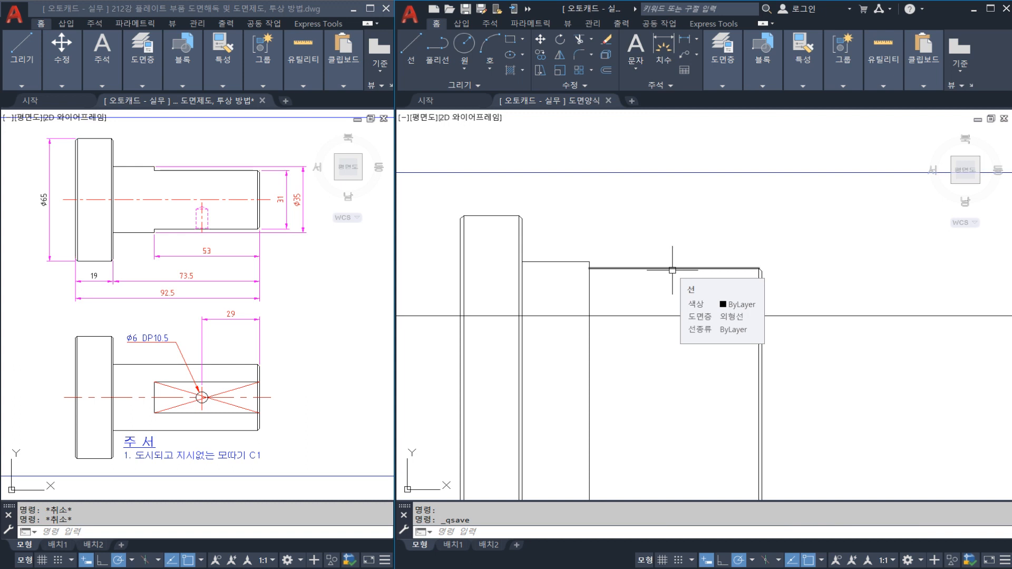
Examine the hole's hidden outline and centreline in the reference drawing's upper view
{"action": "scroll", "coordinate": [203, 332], "scroll_direction": "up", "scroll_amount": 2}
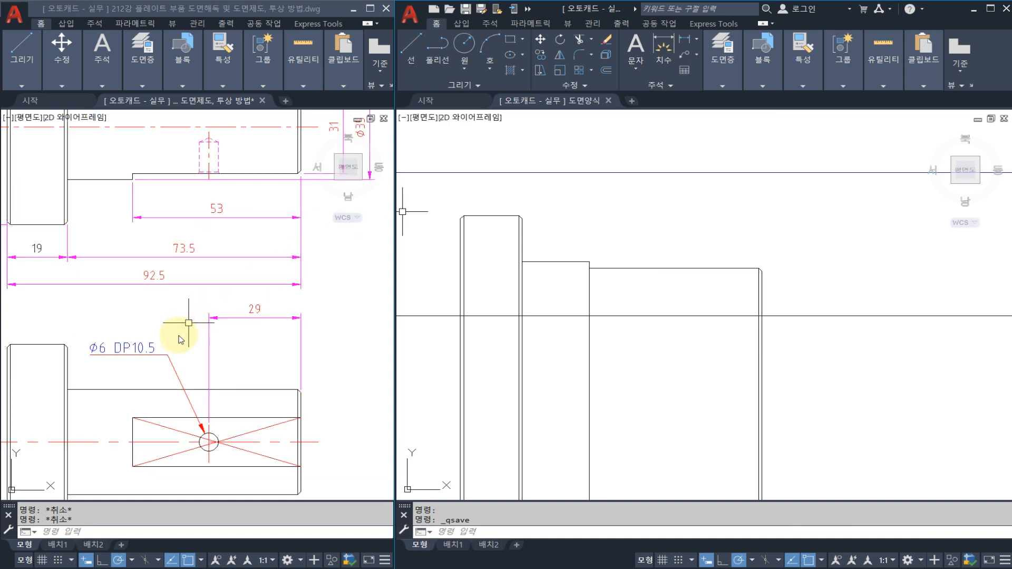
{"action": "middle_click_drag", "start_coordinate": [194, 308], "coordinate": [199, 315]}
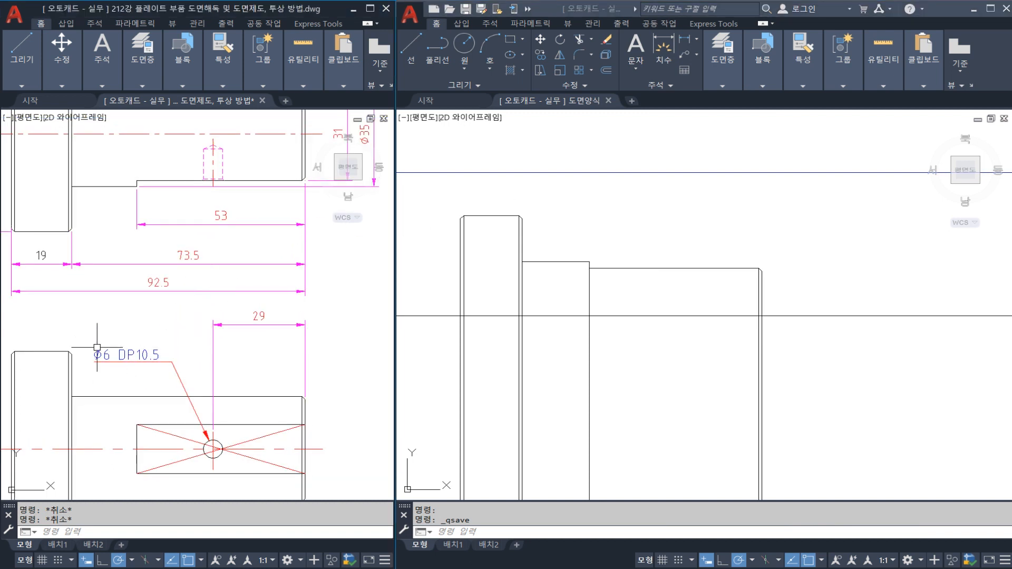
{"action": "scroll", "coordinate": [215, 260], "scroll_direction": "up", "scroll_amount": 2}
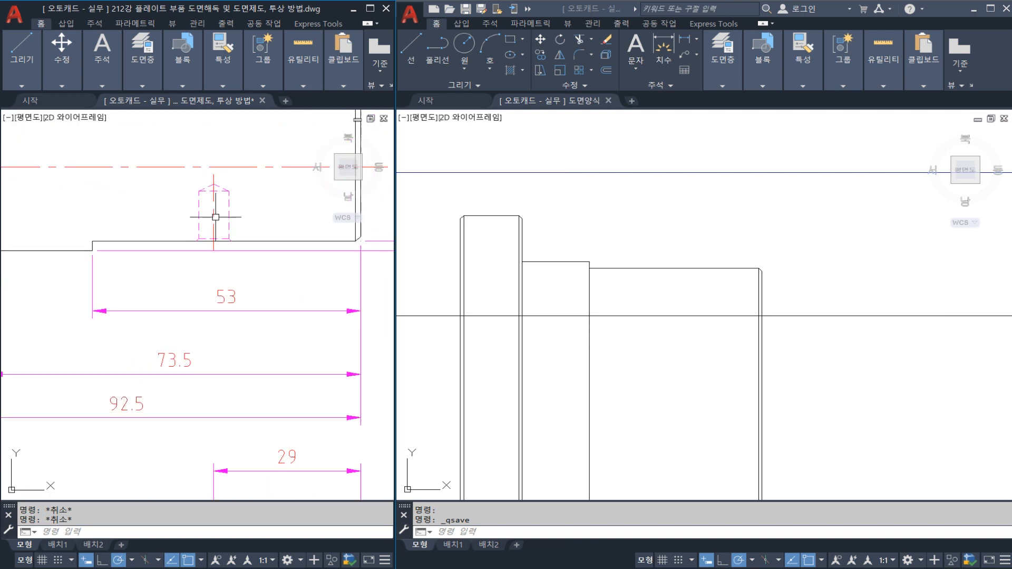
{"action": "scroll", "coordinate": [206, 197], "scroll_direction": "up", "scroll_amount": 2}
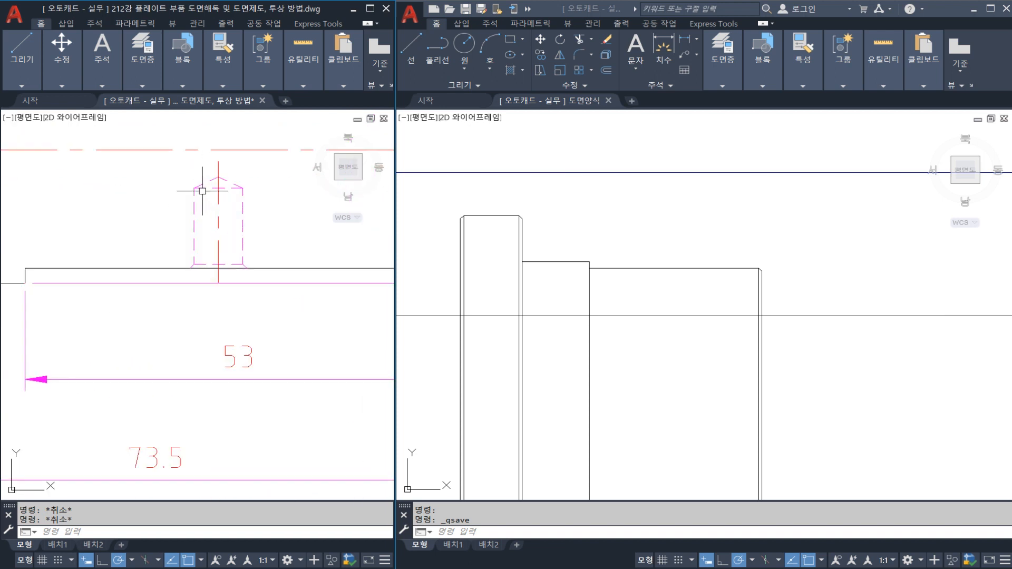
{"action": "left_click", "coordinate": [173, 172]}
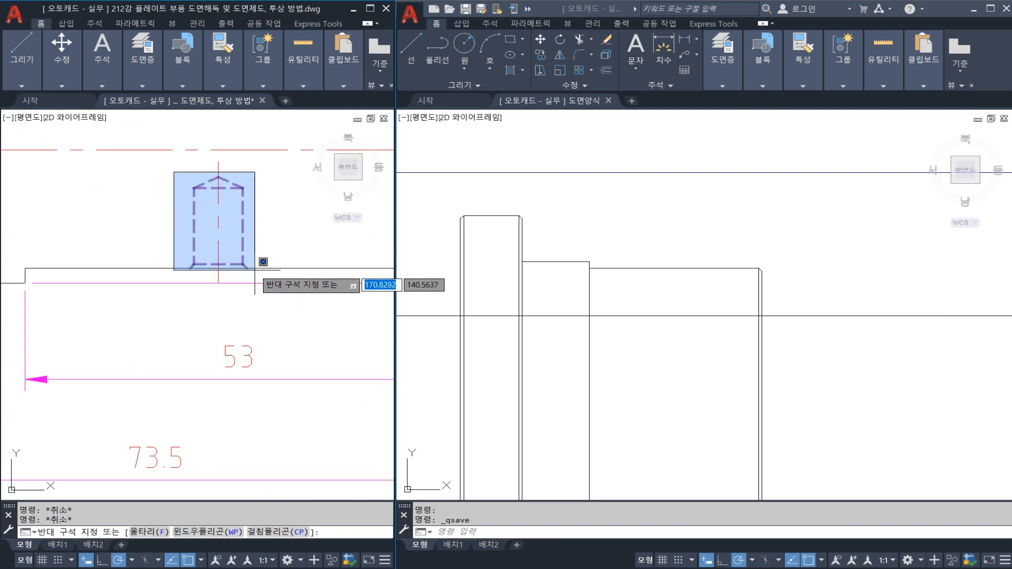
{"action": "key", "text": "Escape"}
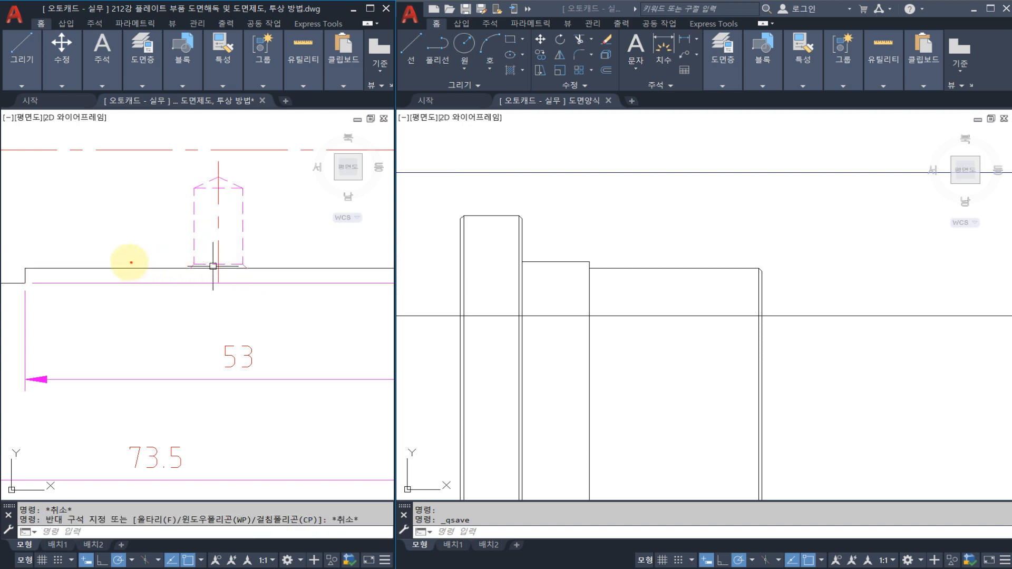
{"action": "mouse_move", "coordinate": [129, 262]}
{"action": "left_mouse_down"}
{"action": "mouse_move", "coordinate": [153, 177]}
{"action": "mouse_move", "coordinate": [238, 154]}
{"action": "mouse_move", "coordinate": [279, 271]}
{"action": "left_mouse_up"}
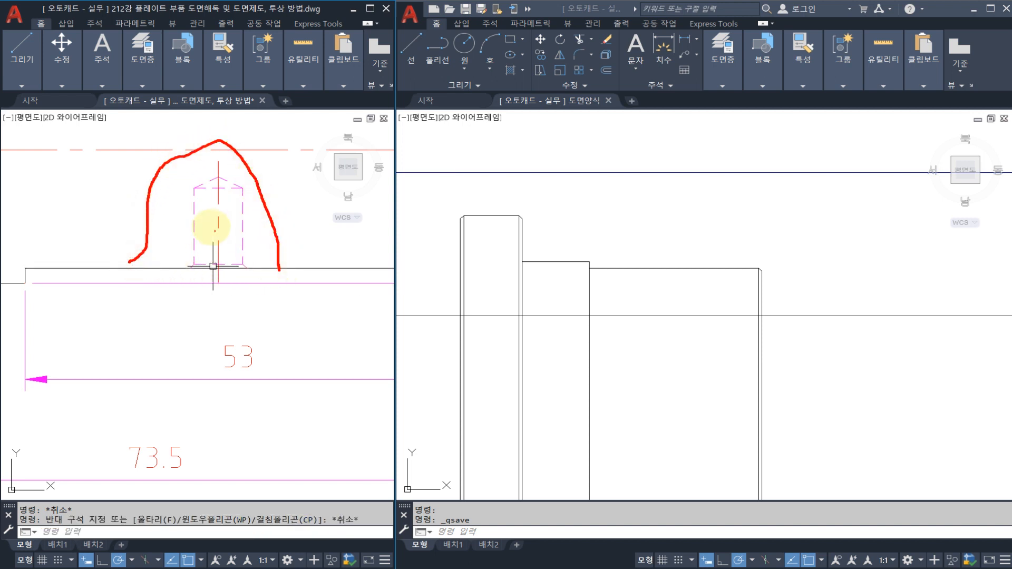
{"action": "left_click_drag", "start_coordinate": [210, 226], "coordinate": [153, 249]}
{"action": "mouse_move", "coordinate": [157, 198]}
{"action": "left_mouse_down"}
{"action": "mouse_move", "coordinate": [201, 161]}
{"action": "mouse_move", "coordinate": [237, 186]}
{"action": "left_mouse_up"}
{"action": "mouse_move", "coordinate": [256, 211]}
{"action": "left_mouse_down"}
{"action": "mouse_move", "coordinate": [229, 250]}
{"action": "mouse_move", "coordinate": [242, 253]}
{"action": "left_mouse_up"}
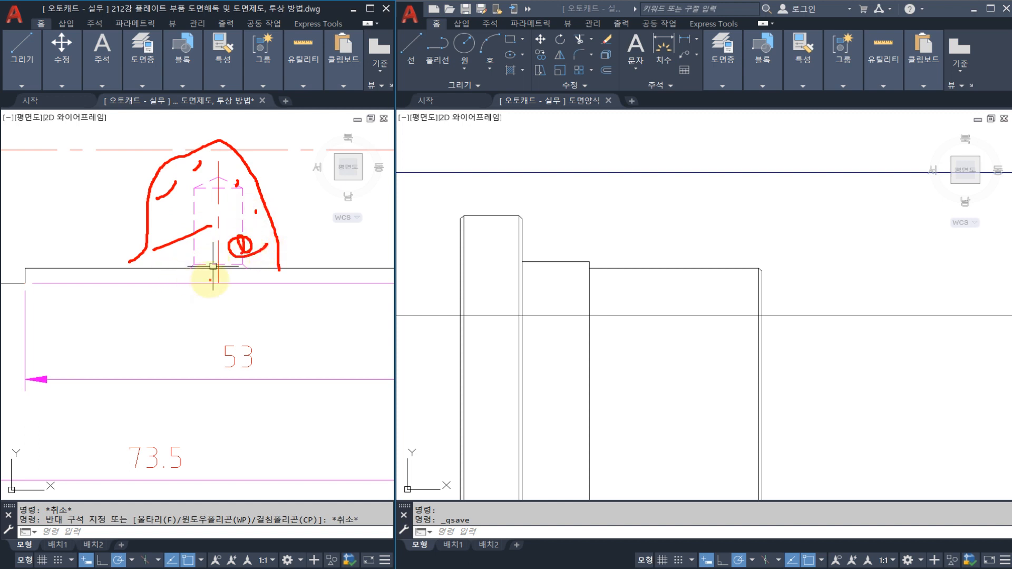
{"action": "key", "text": "Escape"}
{"action": "scroll", "coordinate": [235, 270], "scroll_direction": "down", "scroll_amount": 2}
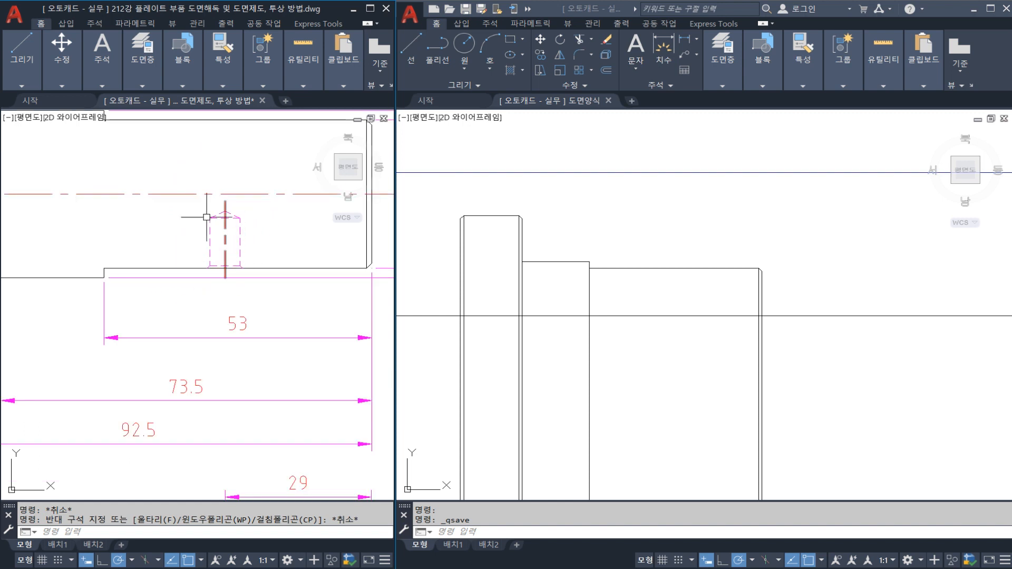
{"action": "scroll", "coordinate": [217, 242], "scroll_direction": "down", "scroll_amount": 3}
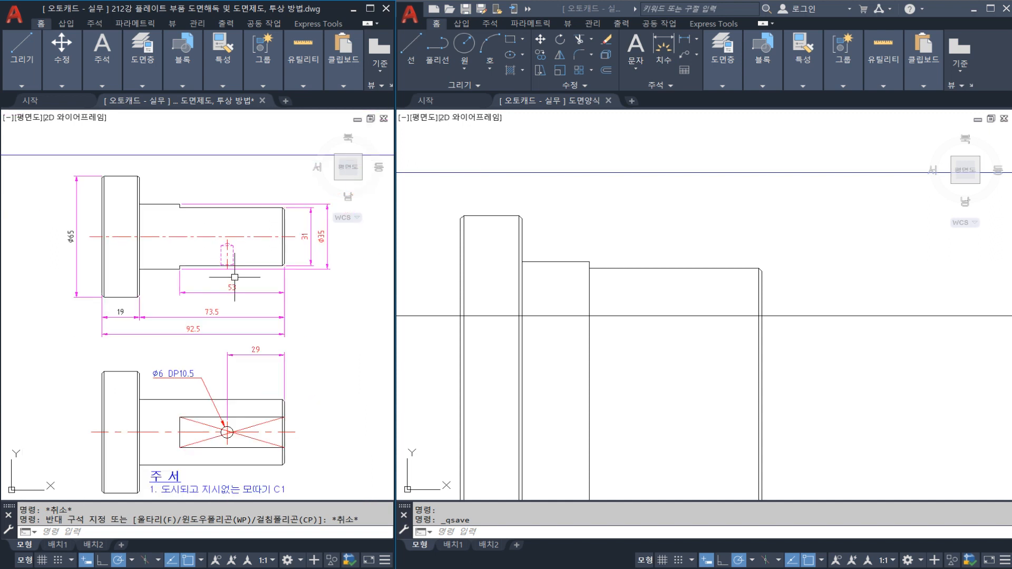
{"action": "middle_click_drag", "start_coordinate": [222, 279], "coordinate": [206, 247]}
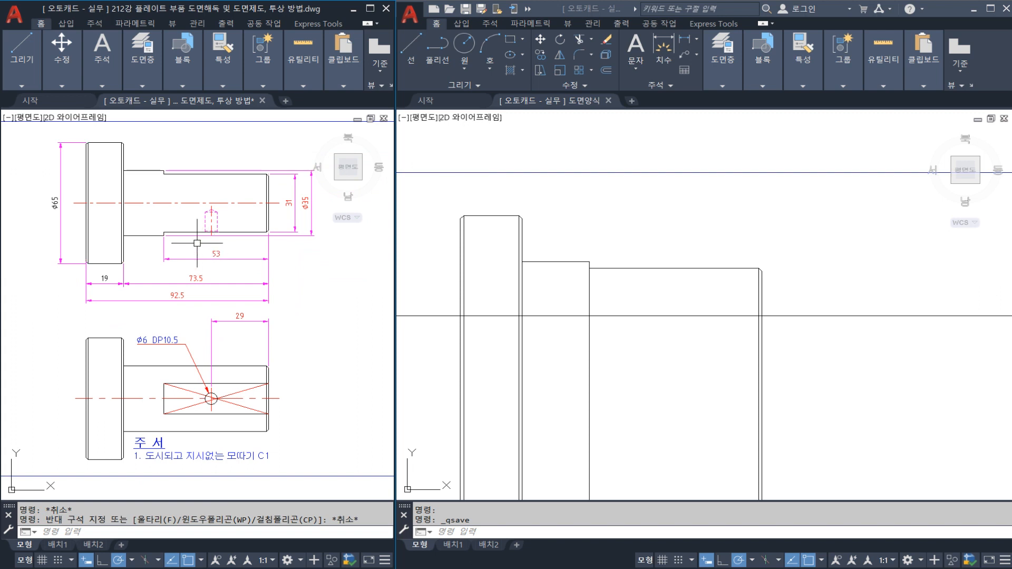
Examine the hole's diameter and depth note in the reference's lower view and match it to the hidden hole above
{"action": "scroll", "coordinate": [211, 227], "scroll_direction": "up", "scroll_amount": 2}
{"action": "middle_click_drag", "start_coordinate": [143, 321], "coordinate": [152, 211]}
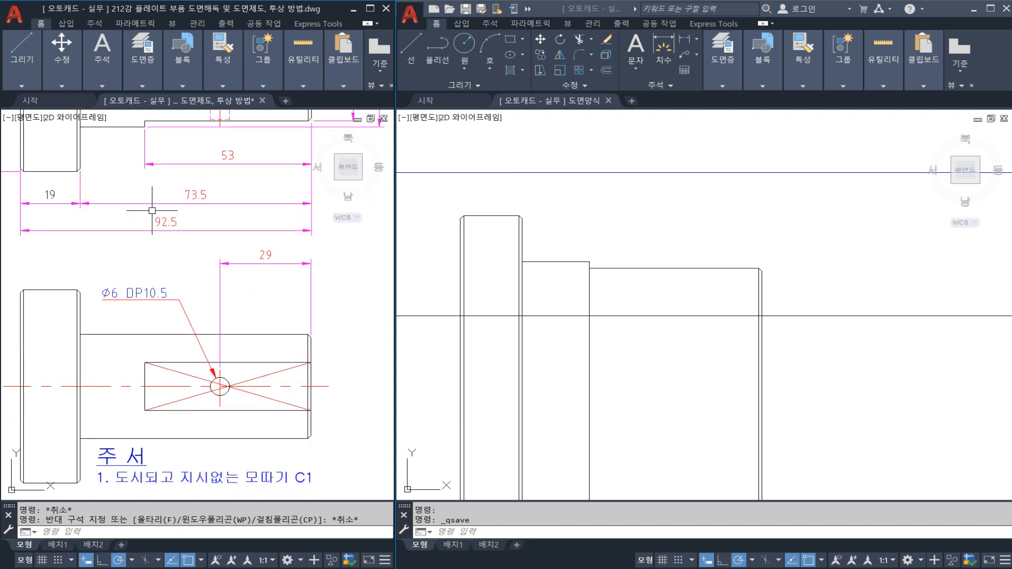
{"action": "scroll", "coordinate": [152, 328], "scroll_direction": "up", "scroll_amount": 2}
{"action": "middle_click_drag", "start_coordinate": [152, 348], "coordinate": [145, 332]}
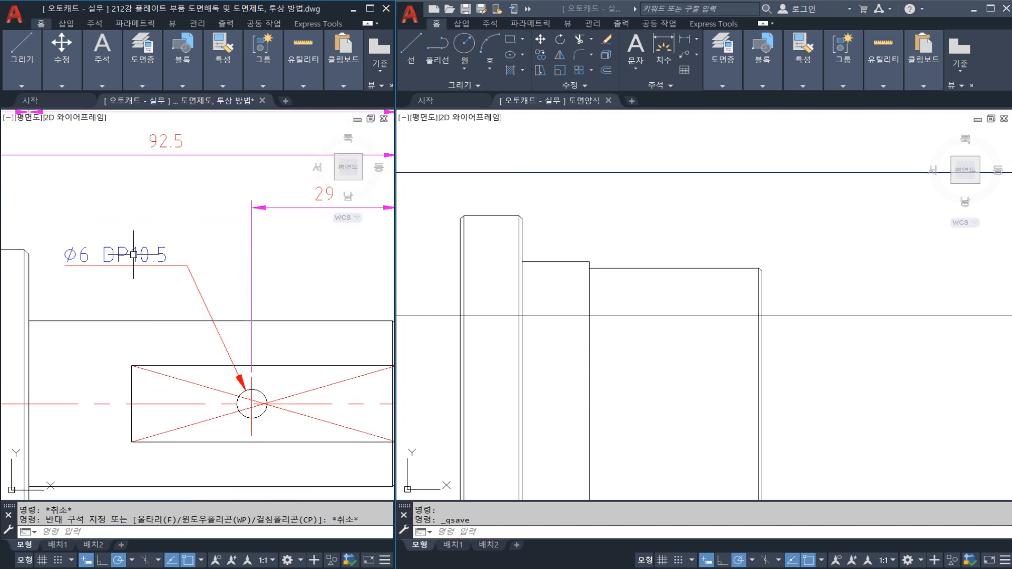
{"action": "scroll", "coordinate": [149, 233], "scroll_direction": "down", "scroll_amount": 2}
{"action": "scroll", "coordinate": [140, 301], "scroll_direction": "up", "scroll_amount": 2}
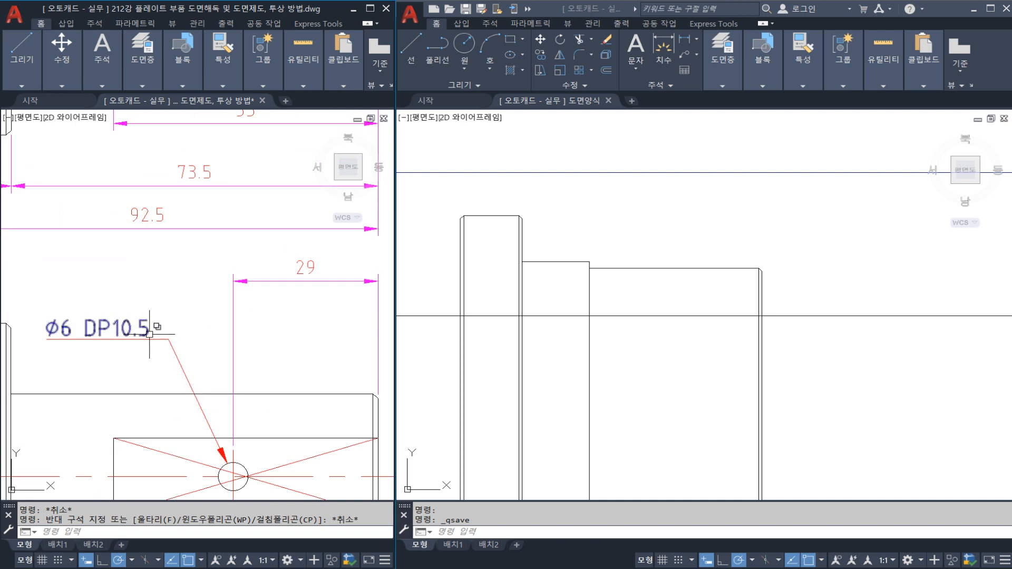
{"action": "scroll", "coordinate": [147, 267], "scroll_direction": "down", "scroll_amount": 2}
{"action": "scroll", "coordinate": [177, 240], "scroll_direction": "up", "scroll_amount": 2}
{"action": "middle_click_drag", "start_coordinate": [131, 257], "coordinate": [188, 269]}
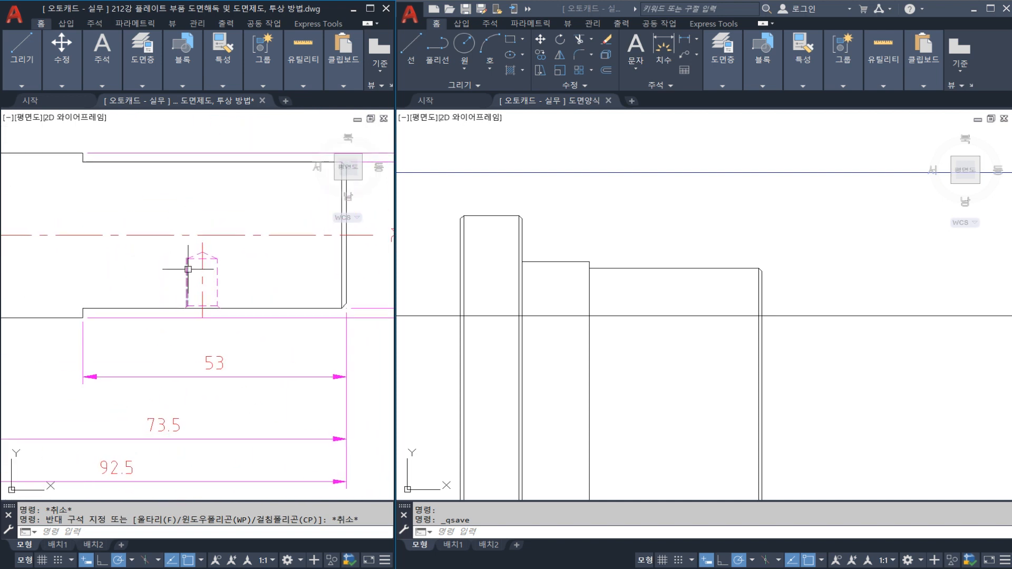
Examine the reference hole's straight section between the flat's edge and the shoulder, where the 10.5 depth applies
{"action": "scroll", "coordinate": [189, 269], "scroll_direction": "up", "scroll_amount": 2}
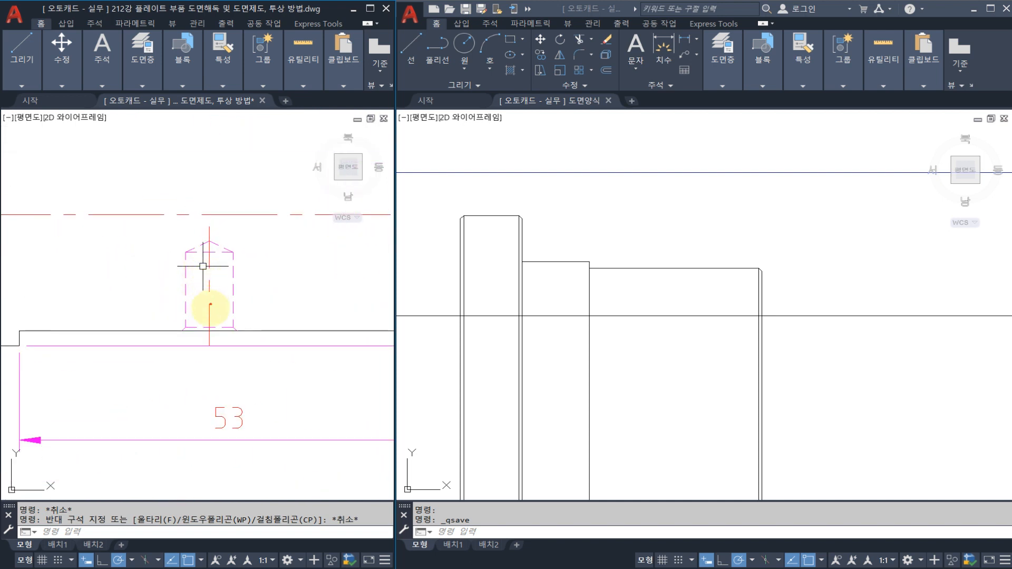
{"action": "left_click_drag", "start_coordinate": [179, 330], "coordinate": [100, 324]}
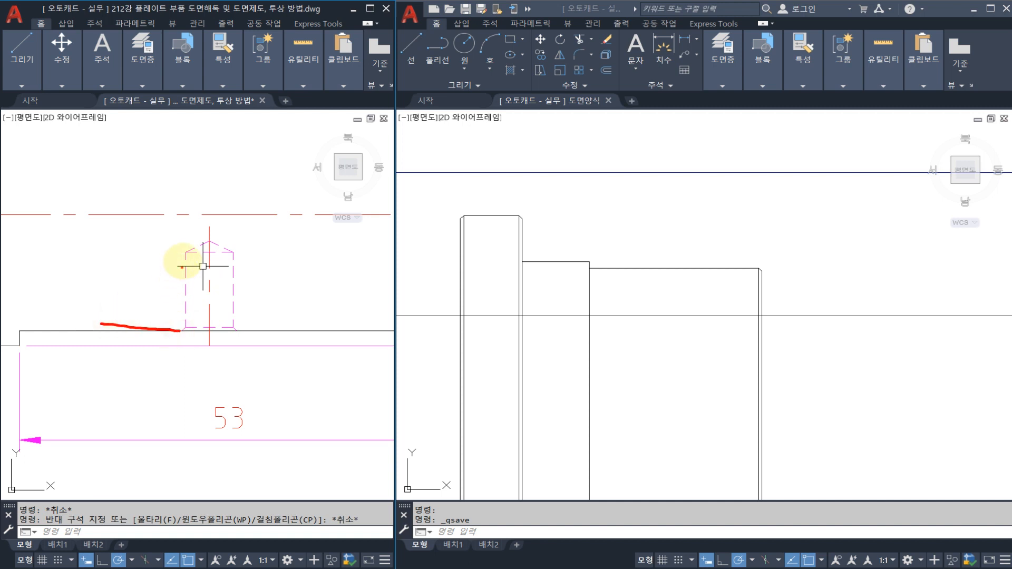
{"action": "mouse_move", "coordinate": [189, 253]}
{"action": "left_mouse_down"}
{"action": "mouse_move", "coordinate": [117, 252]}
{"action": "mouse_move", "coordinate": [136, 319]}
{"action": "left_mouse_up"}
{"action": "mouse_move", "coordinate": [127, 259]}
{"action": "left_mouse_down"}
{"action": "mouse_move", "coordinate": [140, 258]}
{"action": "mouse_move", "coordinate": [153, 286]}
{"action": "left_mouse_up"}
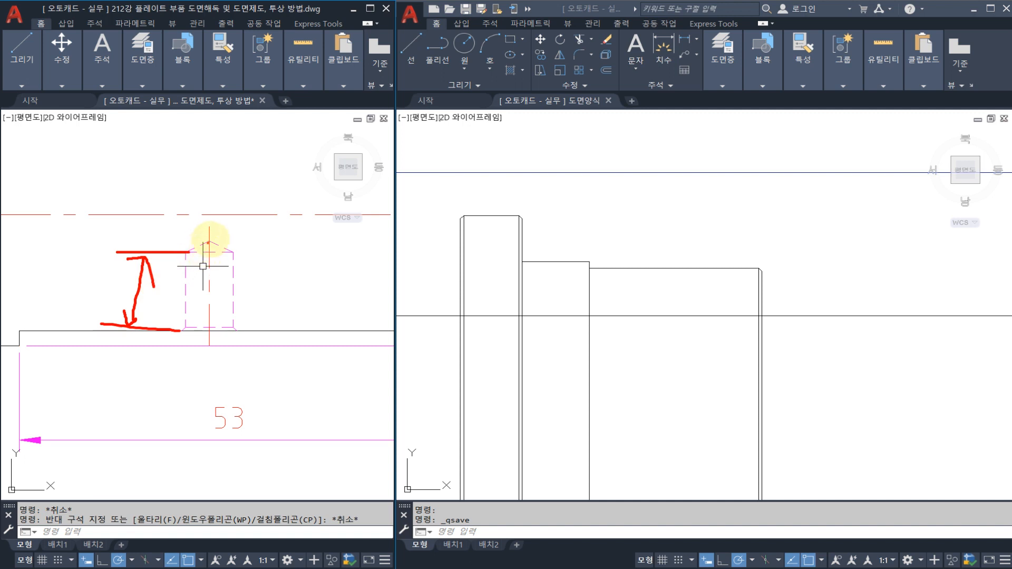
{"action": "left_click_drag", "start_coordinate": [245, 227], "coordinate": [261, 238]}
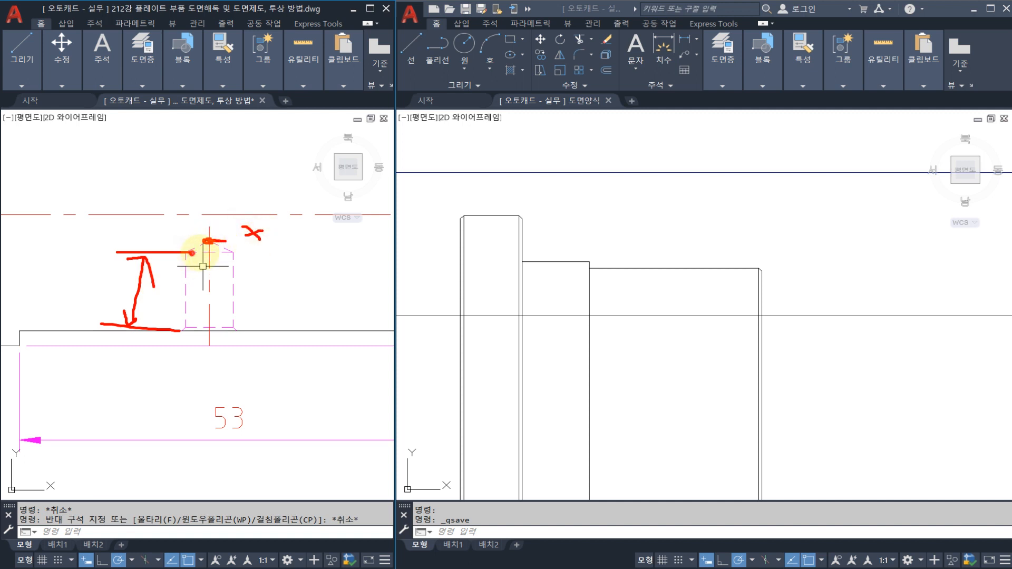
{"action": "left_click_drag", "start_coordinate": [193, 253], "coordinate": [224, 252]}
{"action": "mouse_move", "coordinate": [285, 267]}
{"action": "left_mouse_down"}
{"action": "mouse_move", "coordinate": [276, 286]}
{"action": "mouse_move", "coordinate": [315, 270]}
{"action": "mouse_move", "coordinate": [370, 283]}
{"action": "mouse_move", "coordinate": [379, 268]}
{"action": "left_mouse_up"}
{"action": "left_click", "coordinate": [334, 288]}
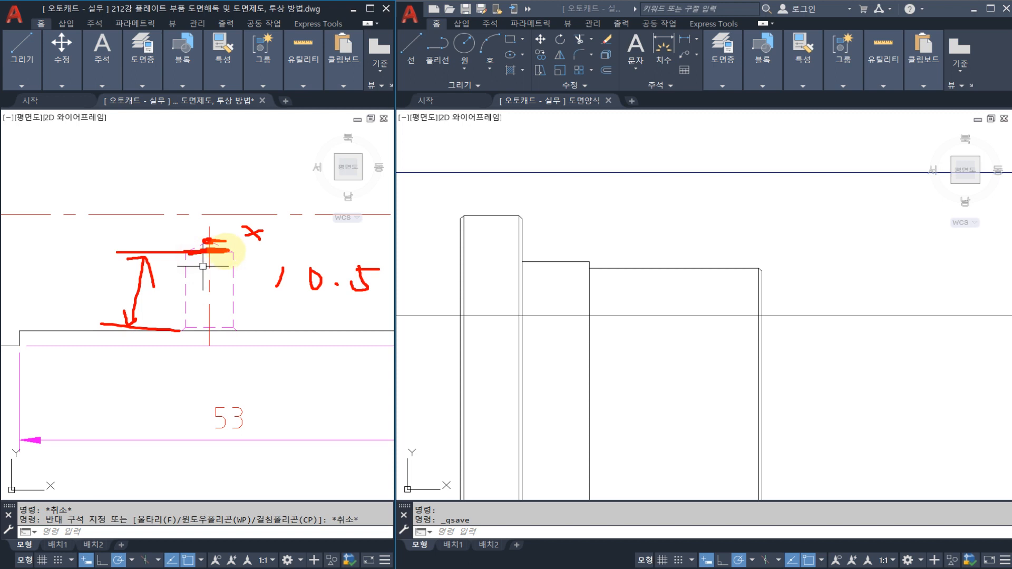
{"action": "left_click_drag", "start_coordinate": [227, 251], "coordinate": [226, 414]}
{"action": "left_click_drag", "start_coordinate": [182, 259], "coordinate": [189, 403]}
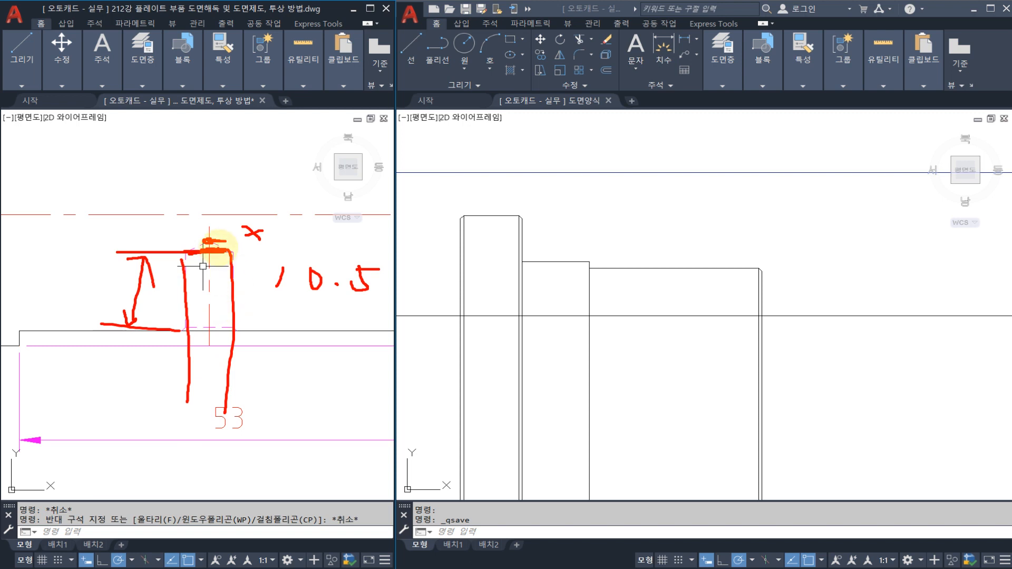
{"action": "key", "text": "Escape"}
{"action": "key", "text": "ctrl+2"}
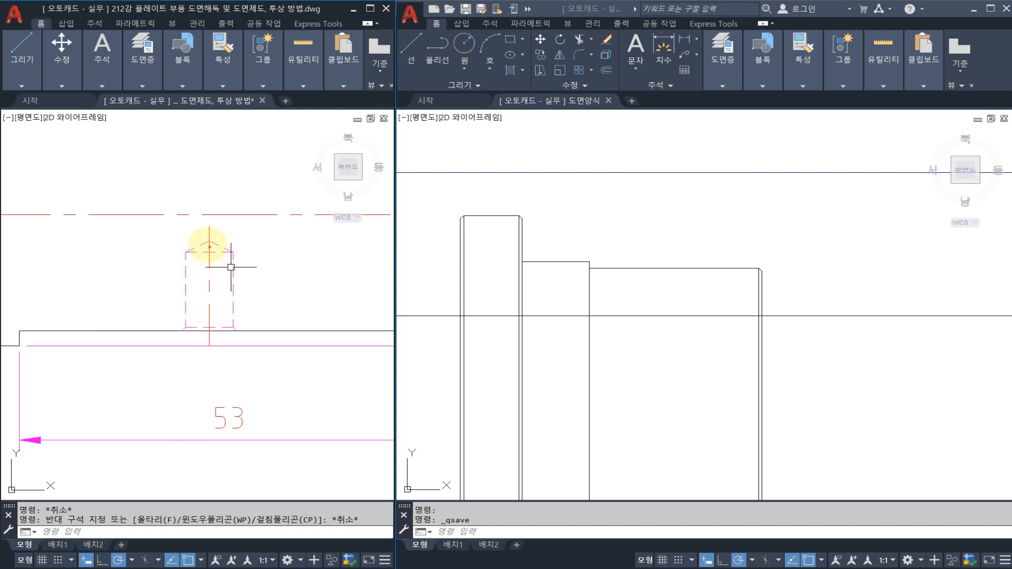
Examine the reference hole's conical tip and whether the depth is measured up to its point
{"action": "left_click_drag", "start_coordinate": [207, 241], "coordinate": [119, 247]}
{"action": "left_click_drag", "start_coordinate": [140, 243], "coordinate": [141, 316]}
{"action": "mouse_move", "coordinate": [125, 300]}
{"action": "left_mouse_down"}
{"action": "mouse_move", "coordinate": [136, 325]}
{"action": "mouse_move", "coordinate": [140, 314]}
{"action": "left_mouse_up"}
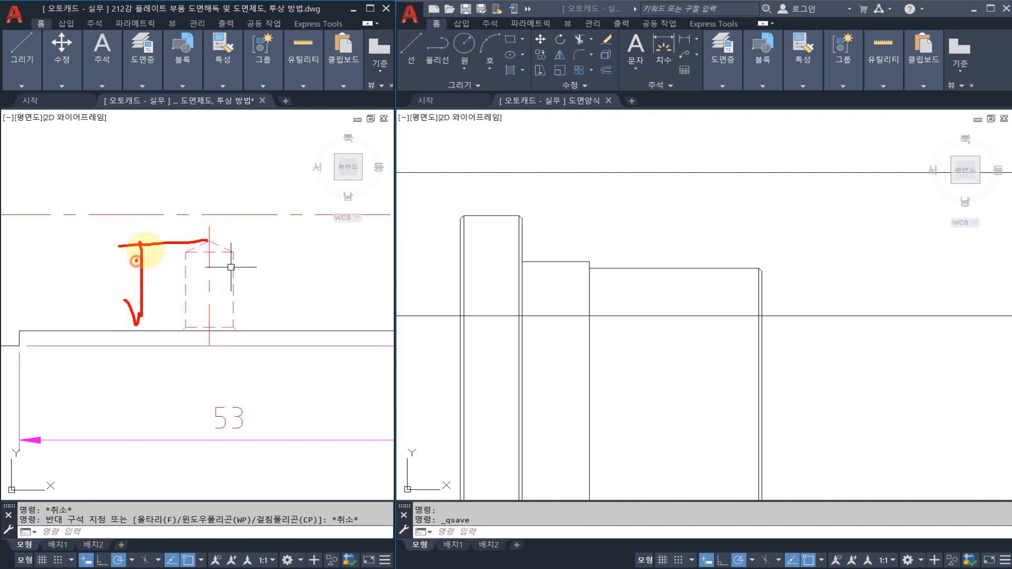
{"action": "mouse_move", "coordinate": [139, 263]}
{"action": "left_mouse_down"}
{"action": "mouse_move", "coordinate": [153, 267]}
{"action": "mouse_move", "coordinate": [94, 269]}
{"action": "mouse_move", "coordinate": [112, 273]}
{"action": "left_mouse_up"}
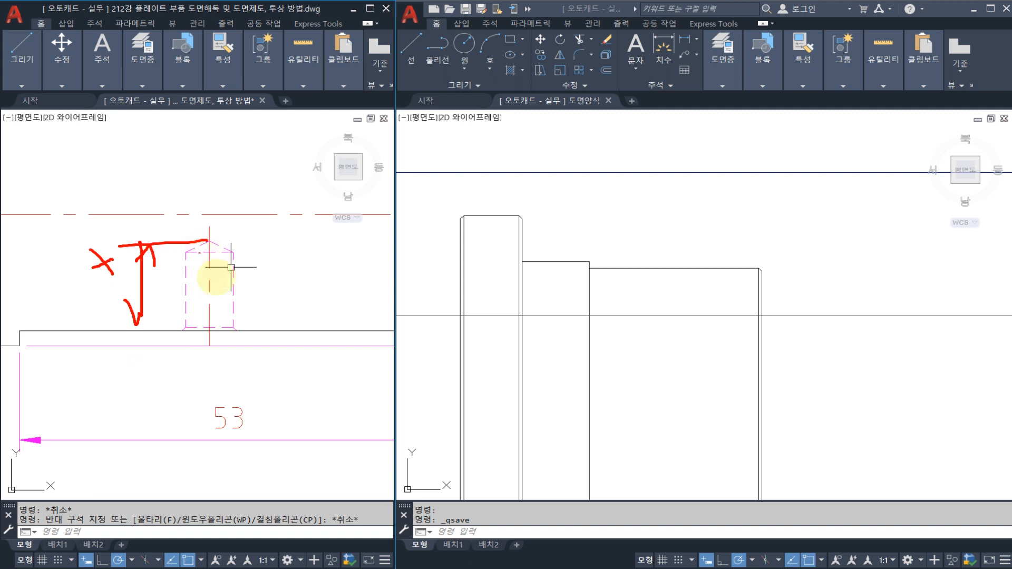
{"action": "mouse_move", "coordinate": [282, 379]}
{"action": "left_mouse_down"}
{"action": "mouse_move", "coordinate": [281, 276]}
{"action": "mouse_move", "coordinate": [295, 294]}
{"action": "left_mouse_up"}
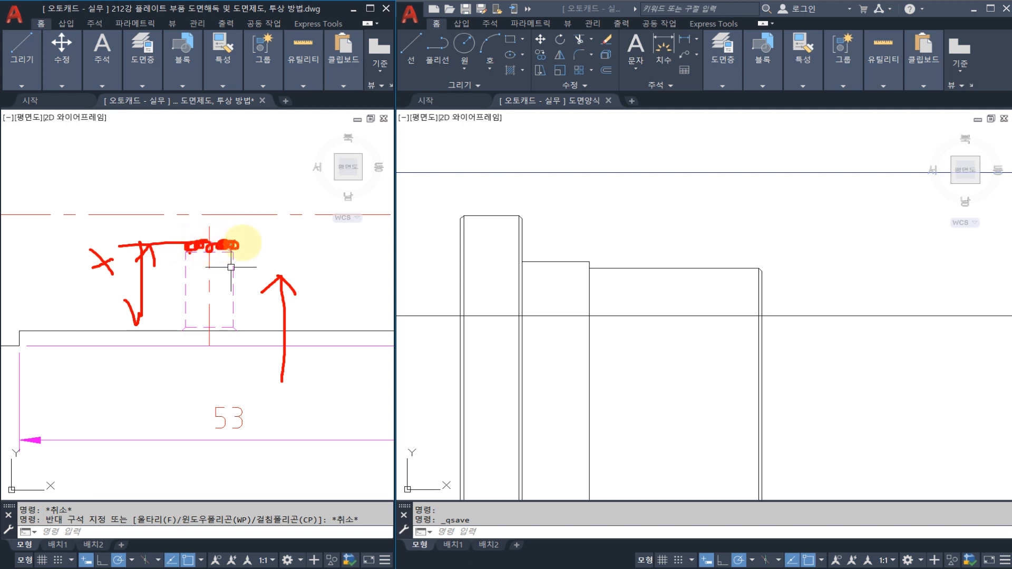
{"action": "left_click_drag", "start_coordinate": [255, 244], "coordinate": [267, 245]}
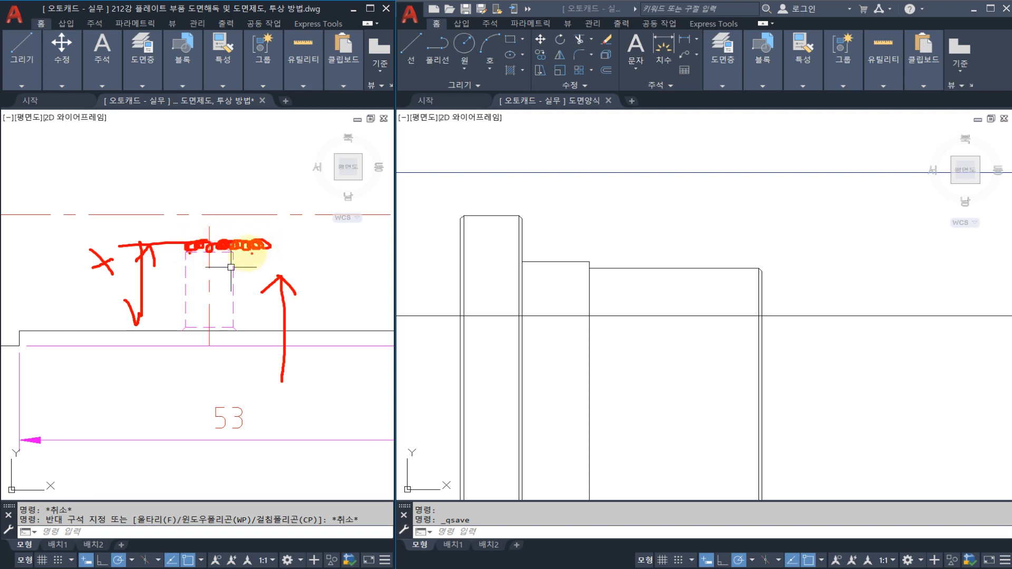
{"action": "key", "text": "Escape"}
{"action": "key", "text": "ctrl+2"}
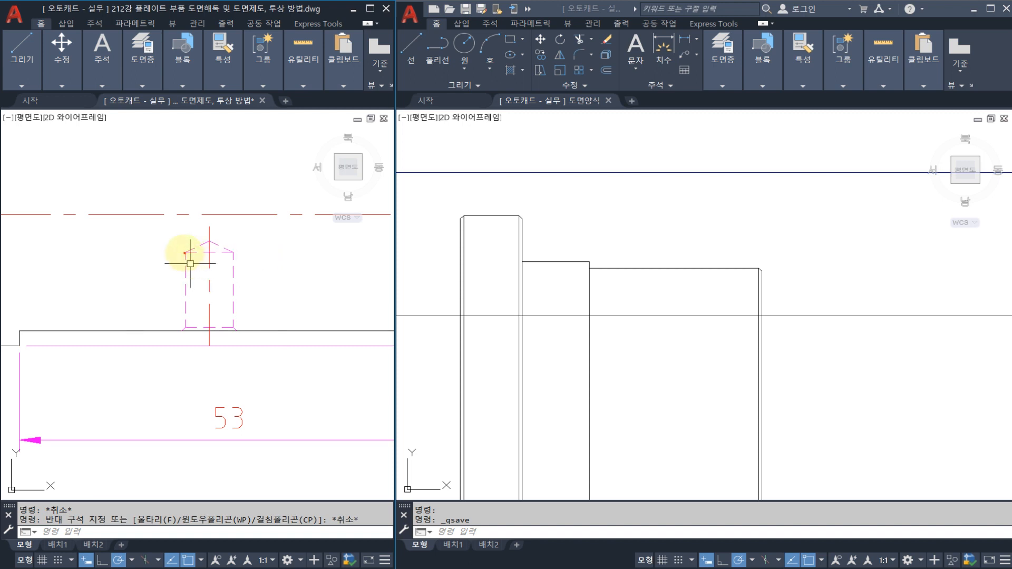
Examine the reference hole's depth to its straight shoulder and the drill-point angle of the cone above it
{"action": "mouse_move", "coordinate": [184, 252]}
{"action": "left_mouse_down"}
{"action": "mouse_move", "coordinate": [130, 253]}
{"action": "mouse_move", "coordinate": [141, 327]}
{"action": "left_mouse_up"}
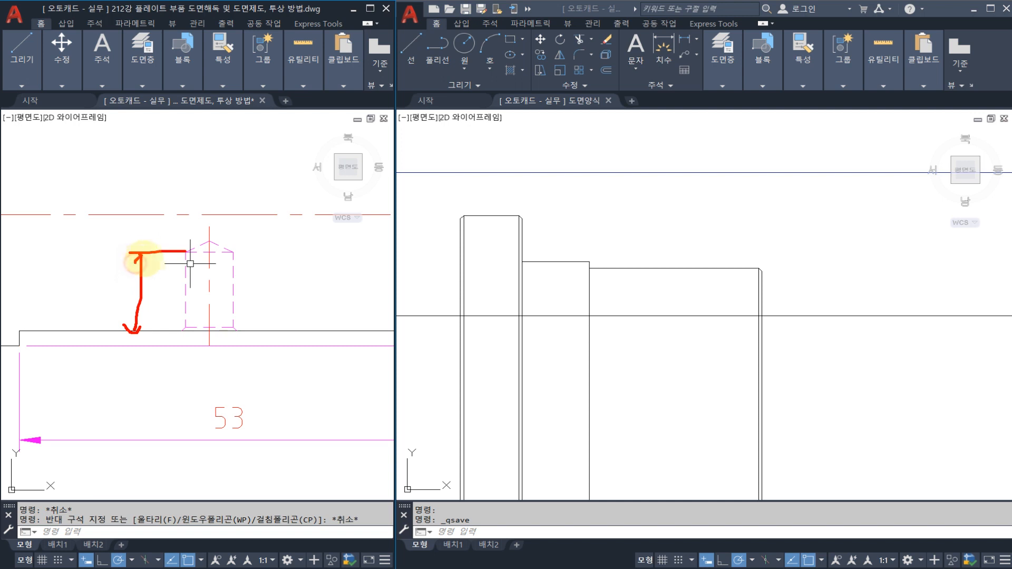
{"action": "mouse_move", "coordinate": [133, 264]}
{"action": "left_mouse_down"}
{"action": "mouse_move", "coordinate": [210, 238]}
{"action": "mouse_move", "coordinate": [251, 257]}
{"action": "left_mouse_up"}
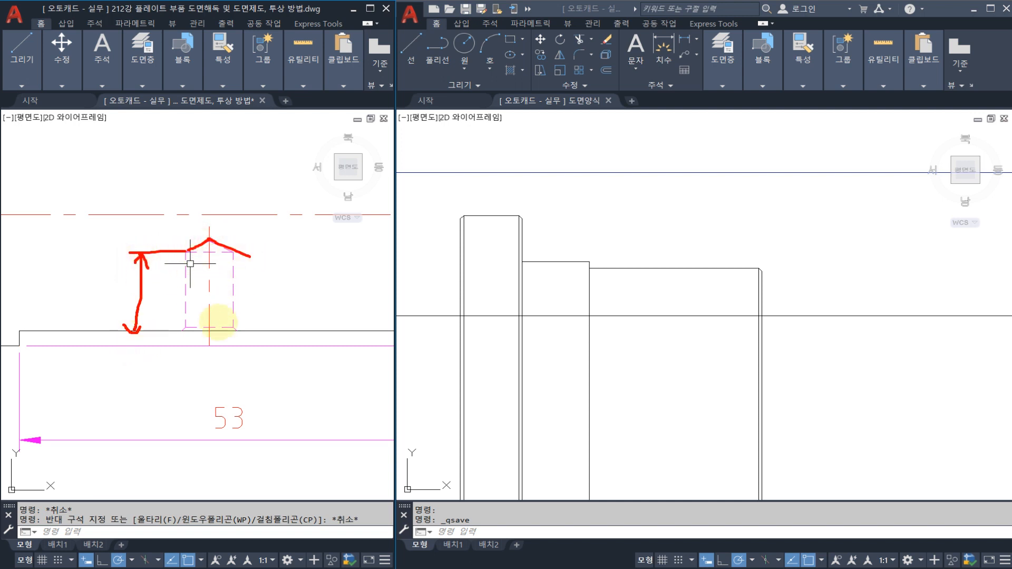
{"action": "mouse_move", "coordinate": [212, 298]}
{"action": "left_mouse_down"}
{"action": "mouse_move", "coordinate": [217, 322]}
{"action": "mouse_move", "coordinate": [199, 306]}
{"action": "mouse_move", "coordinate": [208, 292]}
{"action": "left_mouse_up"}
{"action": "mouse_move", "coordinate": [178, 254]}
{"action": "left_mouse_down"}
{"action": "mouse_move", "coordinate": [211, 238]}
{"action": "mouse_move", "coordinate": [250, 257]}
{"action": "left_mouse_up"}
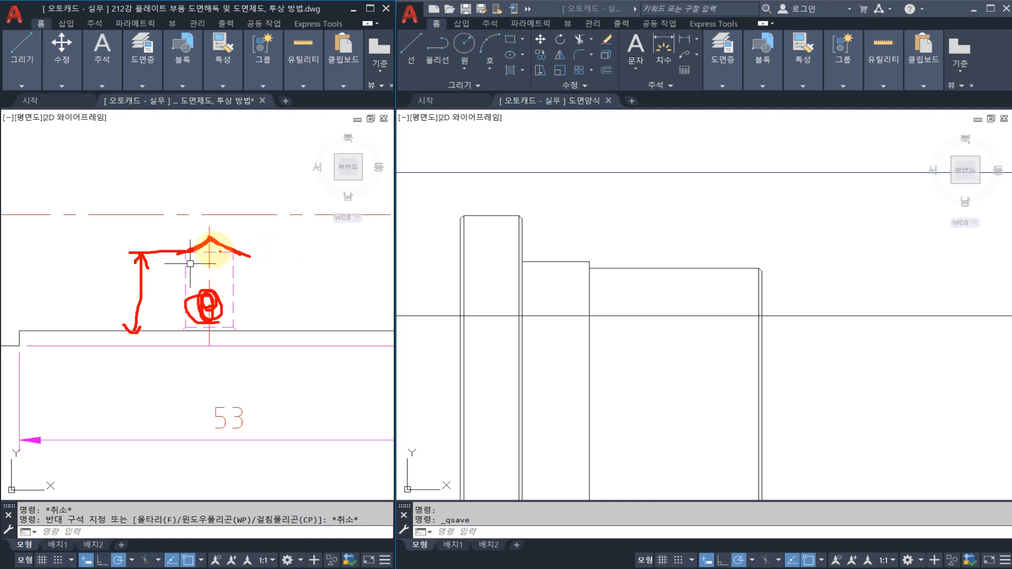
{"action": "left_click_drag", "start_coordinate": [215, 248], "coordinate": [220, 245]}
{"action": "mouse_move", "coordinate": [215, 249]}
{"action": "left_mouse_down"}
{"action": "mouse_move", "coordinate": [224, 269]}
{"action": "mouse_move", "coordinate": [269, 277]}
{"action": "left_mouse_up"}
{"action": "mouse_move", "coordinate": [263, 269]}
{"action": "left_mouse_down"}
{"action": "mouse_move", "coordinate": [257, 284]}
{"action": "mouse_move", "coordinate": [299, 279]}
{"action": "left_mouse_up"}
{"action": "mouse_move", "coordinate": [309, 267]}
{"action": "left_mouse_down"}
{"action": "mouse_move", "coordinate": [312, 282]}
{"action": "mouse_move", "coordinate": [330, 286]}
{"action": "mouse_move", "coordinate": [345, 270]}
{"action": "left_mouse_up"}
{"action": "mouse_move", "coordinate": [297, 305]}
{"action": "left_mouse_down"}
{"action": "mouse_move", "coordinate": [321, 316]}
{"action": "mouse_move", "coordinate": [284, 322]}
{"action": "mouse_move", "coordinate": [352, 305]}
{"action": "left_mouse_up"}
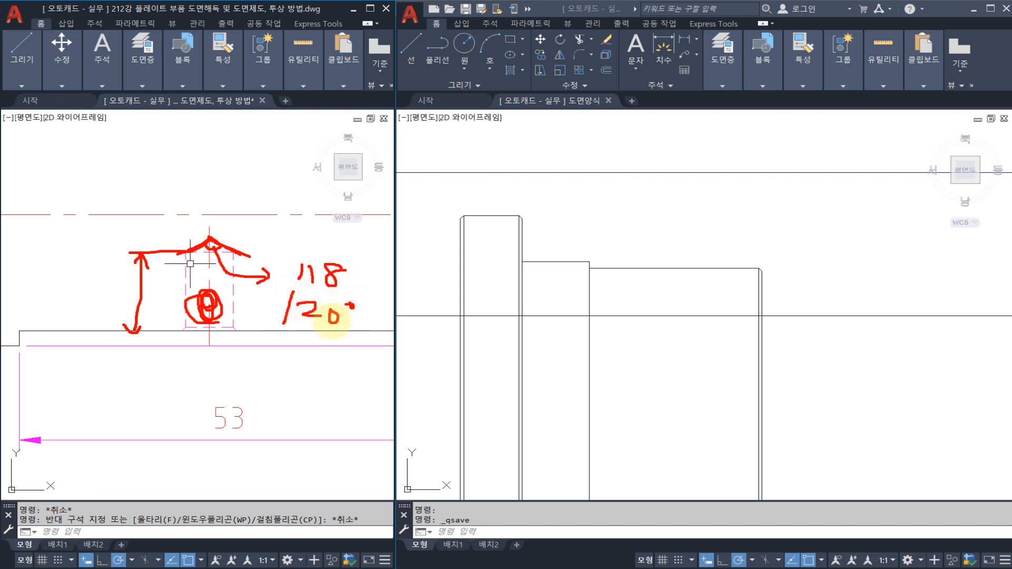
{"action": "mouse_move", "coordinate": [182, 251]}
{"action": "left_mouse_down"}
{"action": "mouse_move", "coordinate": [205, 235]}
{"action": "mouse_move", "coordinate": [230, 249]}
{"action": "mouse_move", "coordinate": [283, 225]}
{"action": "mouse_move", "coordinate": [317, 244]}
{"action": "mouse_move", "coordinate": [289, 221]}
{"action": "mouse_move", "coordinate": [289, 248]}
{"action": "left_mouse_up"}
{"action": "key", "text": "Escape"}
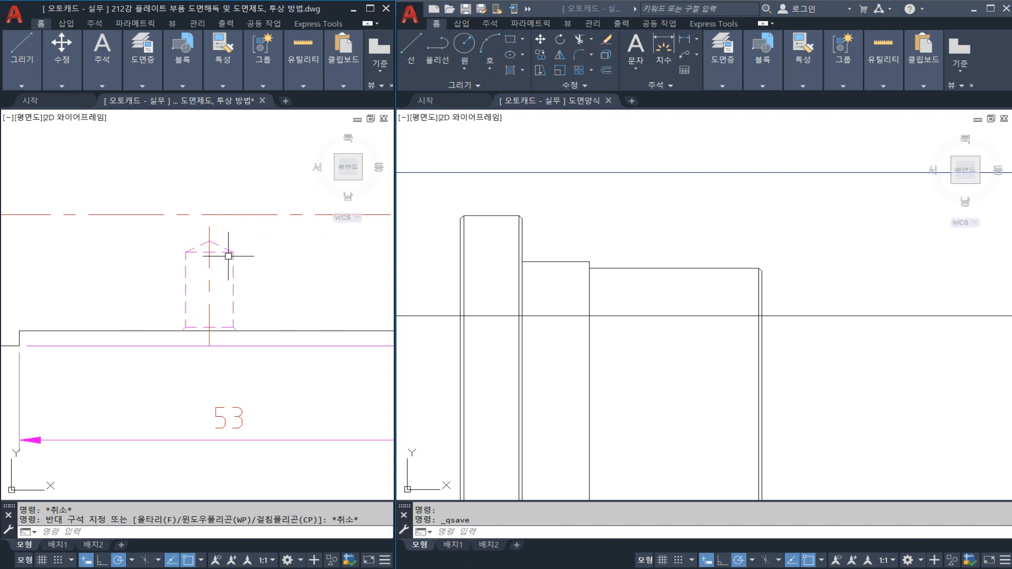
Trim the vertical construction line below the flat's edge where the shaft steps down in the upper view
{"action": "scroll", "coordinate": [232, 262], "scroll_direction": "down", "scroll_amount": 5}
{"action": "key", "text": "Escape"}
{"action": "scroll", "coordinate": [225, 265], "scroll_direction": "up", "scroll_amount": 2}
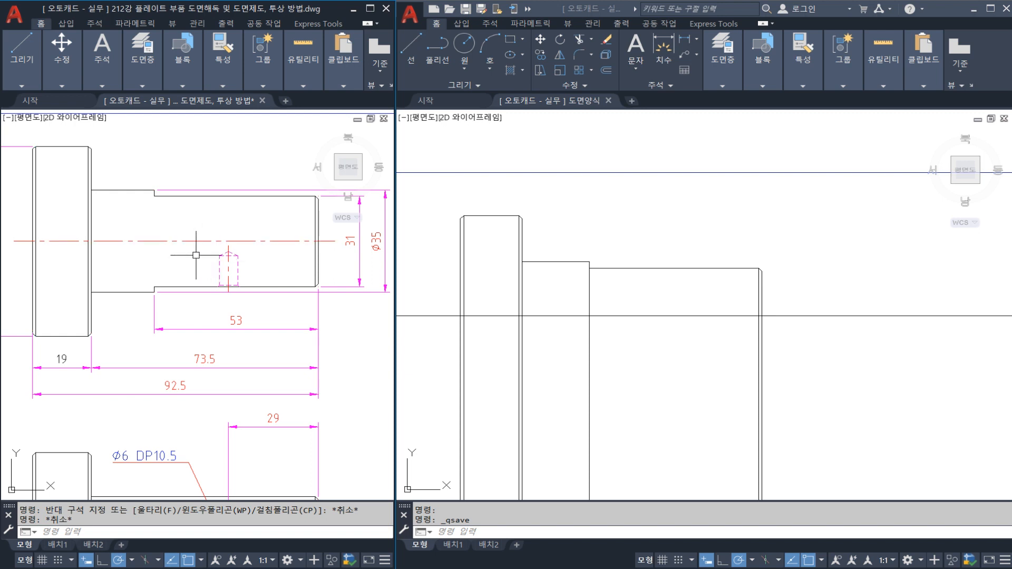
{"action": "middle_click_drag", "start_coordinate": [196, 255], "coordinate": [222, 256]}
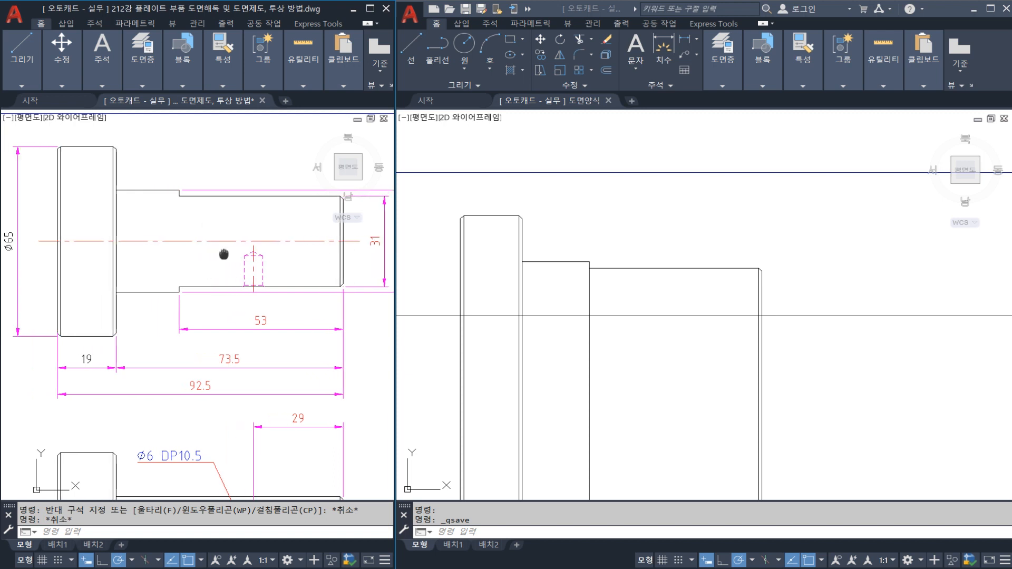
{"action": "scroll", "coordinate": [199, 287], "scroll_direction": "down", "scroll_amount": 3}
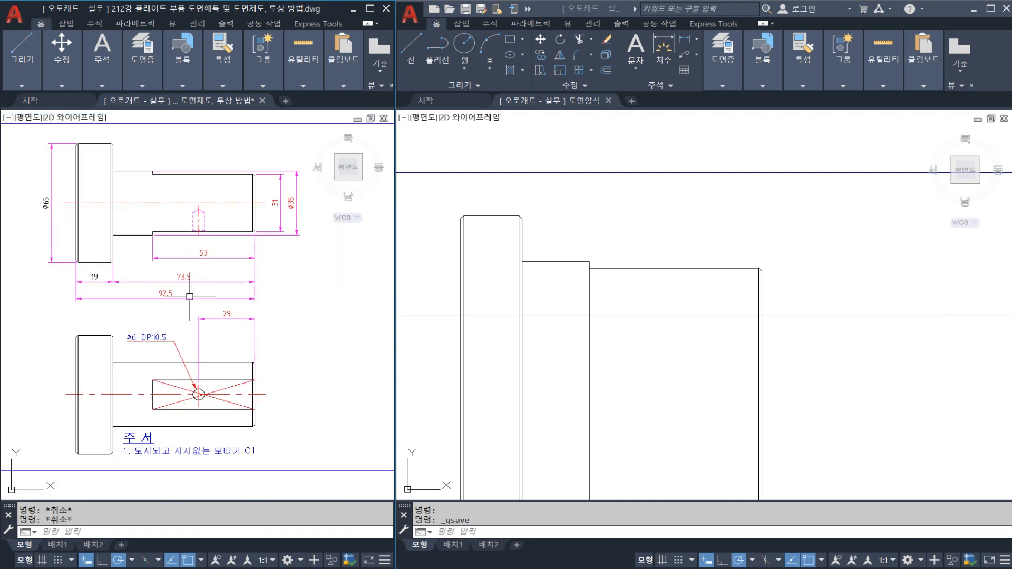
{"action": "scroll", "coordinate": [158, 243], "scroll_direction": "up", "scroll_amount": 2}
{"action": "middle_click_drag", "start_coordinate": [158, 261], "coordinate": [181, 264]}
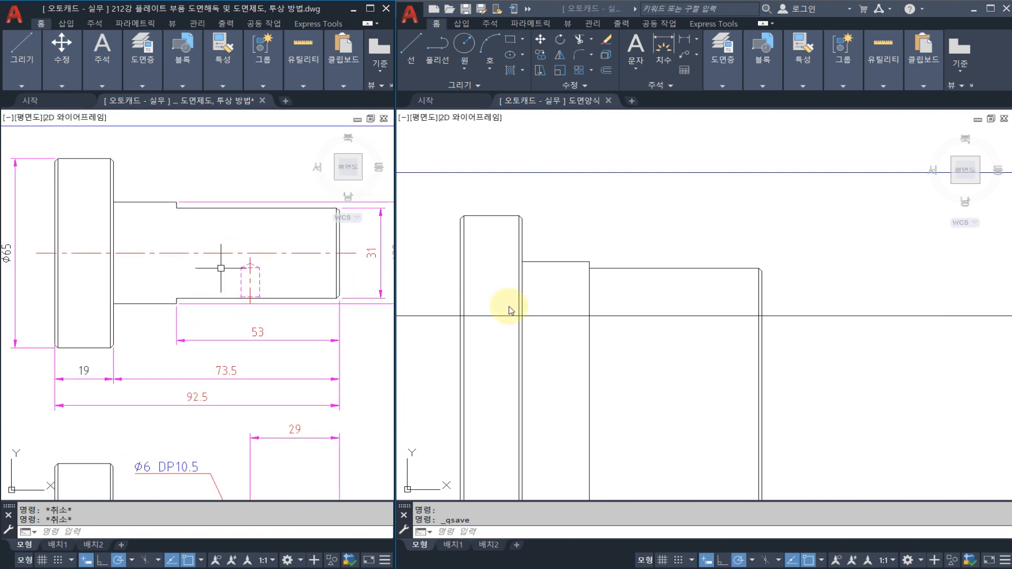
{"action": "left_click", "coordinate": [543, 309]}
{"action": "key", "text": "Escape"}
{"action": "key", "text": "Escape"}
{"action": "middle_click_drag", "start_coordinate": [561, 298], "coordinate": [549, 297]}
{"action": "type", "text": "tr"}
{"action": "key", "text": "space"}
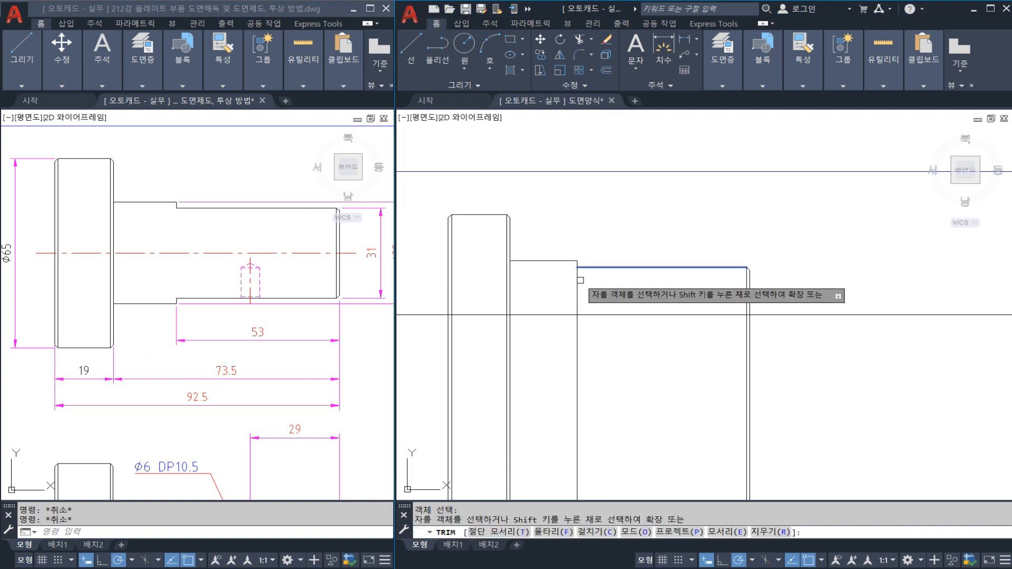
{"action": "left_click", "coordinate": [576, 303]}
{"action": "key", "text": "Escape"}
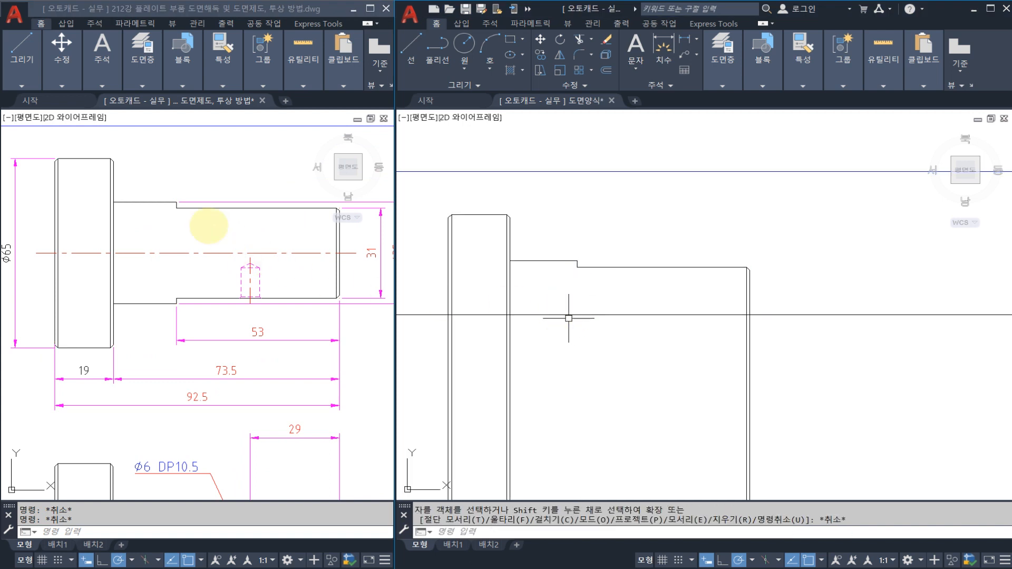
Examine the vertical edges of the reference's upper view at the flange, the shaft end and the start of the flat
{"action": "left_click_drag", "start_coordinate": [135, 235], "coordinate": [105, 236]}
{"action": "left_click_drag", "start_coordinate": [328, 227], "coordinate": [352, 237]}
{"action": "mouse_move", "coordinate": [182, 205]}
{"action": "left_mouse_down"}
{"action": "mouse_move", "coordinate": [153, 216]}
{"action": "mouse_move", "coordinate": [189, 252]}
{"action": "mouse_move", "coordinate": [188, 305]}
{"action": "mouse_move", "coordinate": [161, 266]}
{"action": "mouse_move", "coordinate": [179, 301]}
{"action": "left_mouse_up"}
{"action": "key", "text": "Escape"}
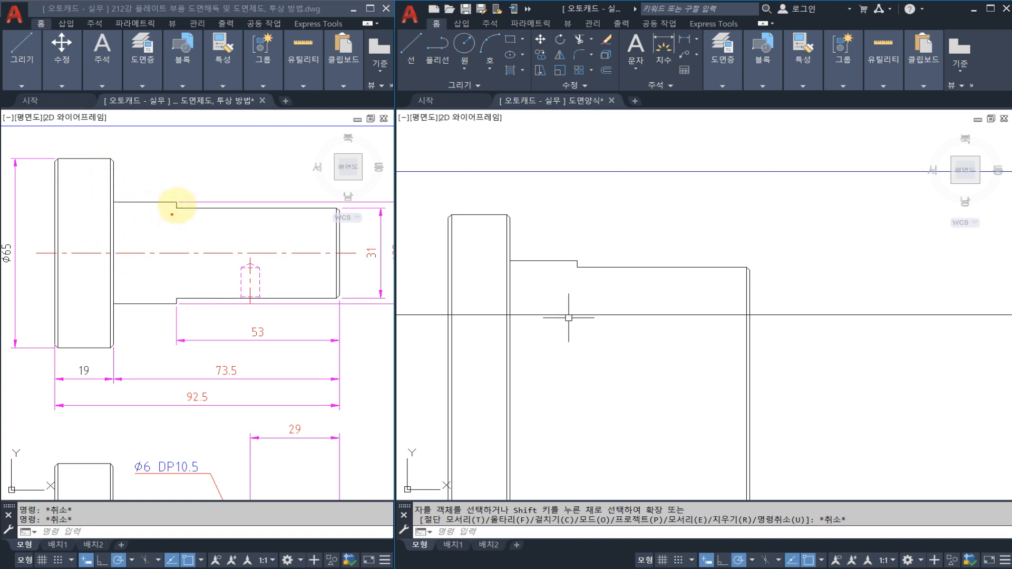
{"action": "mouse_move", "coordinate": [56, 160]}
{"action": "left_mouse_down"}
{"action": "mouse_move", "coordinate": [105, 161]}
{"action": "mouse_move", "coordinate": [90, 356]}
{"action": "mouse_move", "coordinate": [58, 351]}
{"action": "left_mouse_up"}
{"action": "left_click_drag", "start_coordinate": [125, 302], "coordinate": [110, 302]}
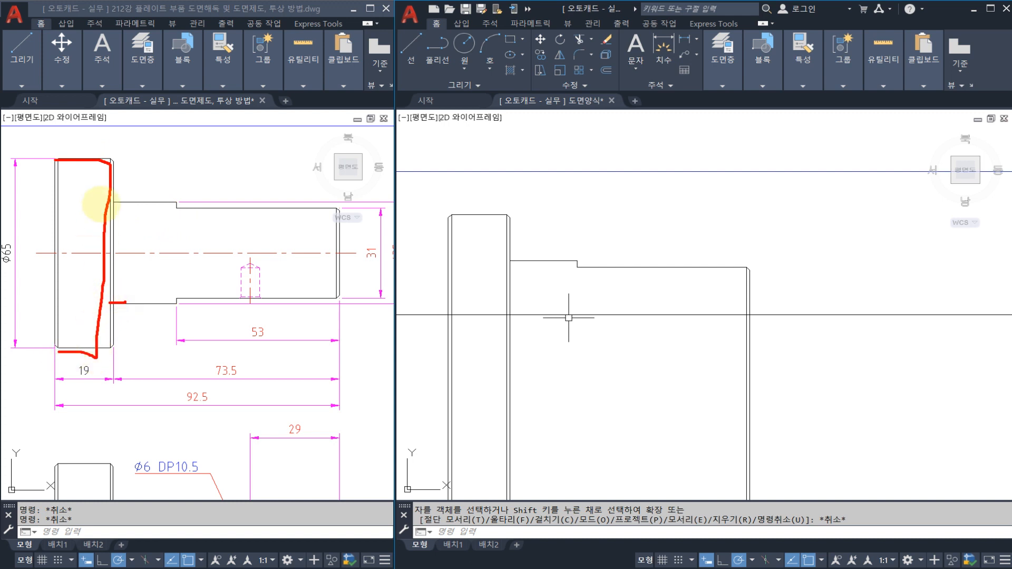
{"action": "mouse_move", "coordinate": [99, 227]}
{"action": "left_mouse_down"}
{"action": "mouse_move", "coordinate": [111, 225]}
{"action": "mouse_move", "coordinate": [101, 226]}
{"action": "left_mouse_up"}
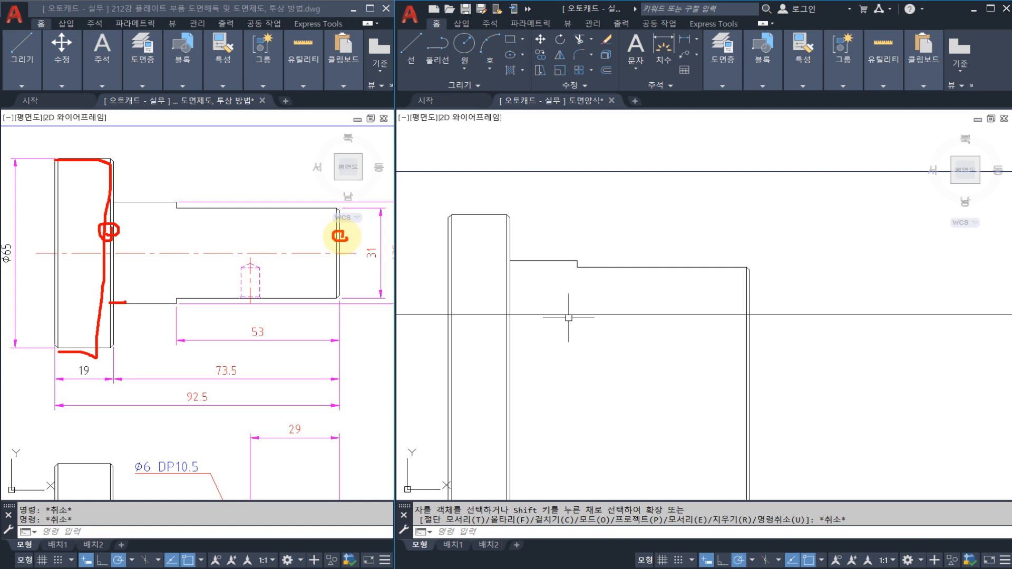
{"action": "left_click_drag", "start_coordinate": [167, 204], "coordinate": [136, 298]}
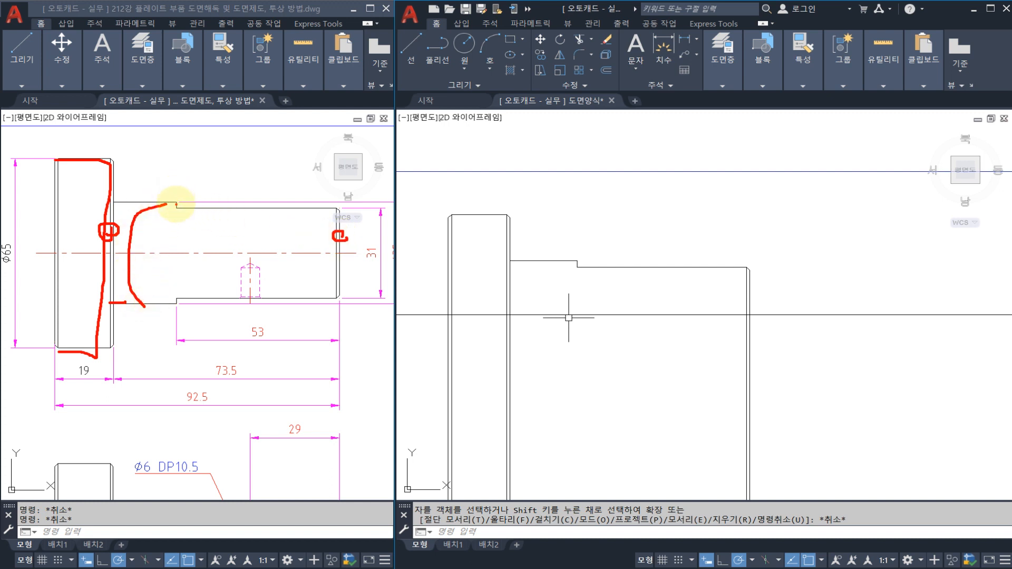
{"action": "left_click_drag", "start_coordinate": [176, 207], "coordinate": [289, 208]}
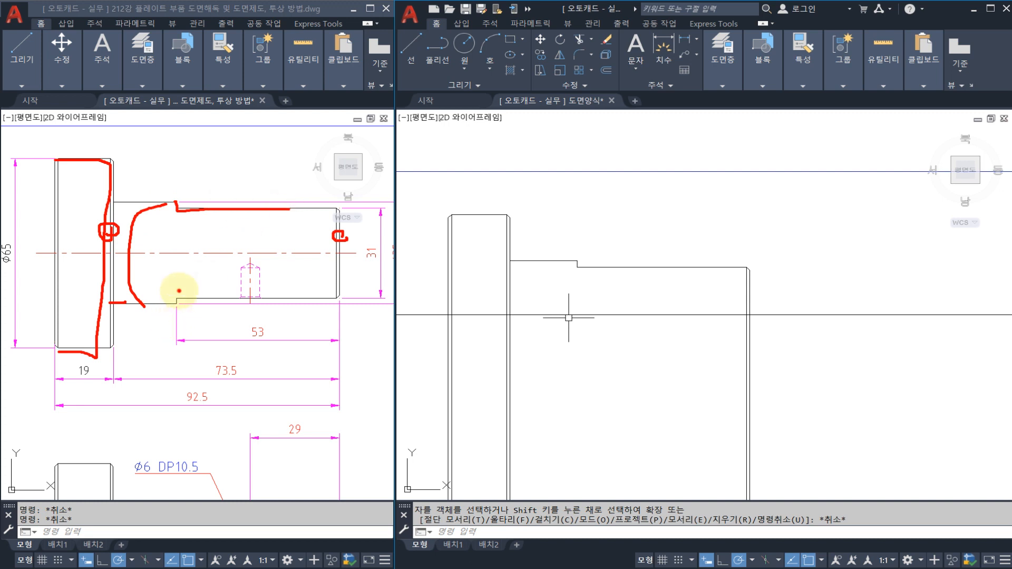
{"action": "left_click_drag", "start_coordinate": [179, 290], "coordinate": [177, 225]}
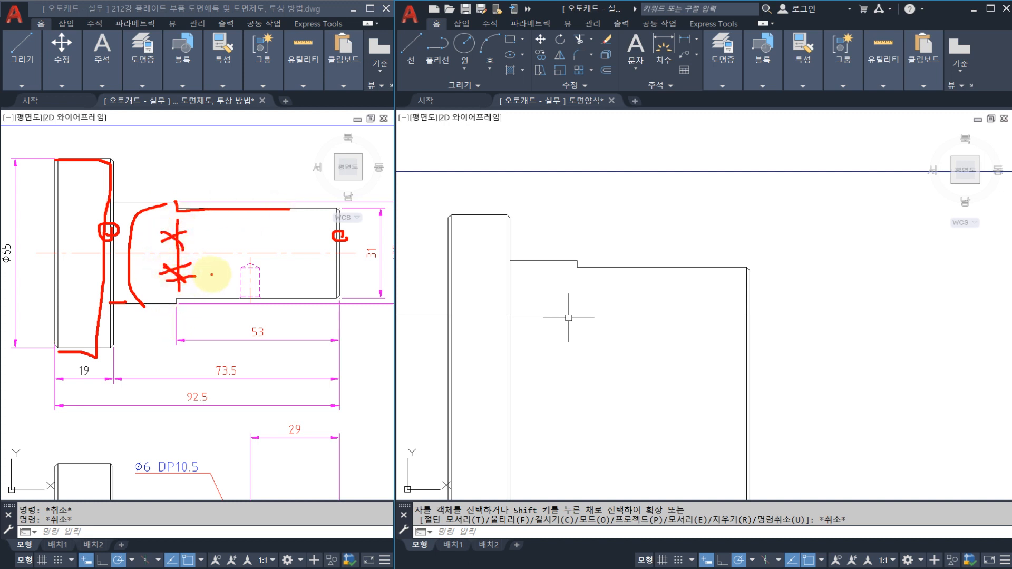
{"action": "key", "text": "Escape"}
Mirror the upper view's chamfered half-outline about the horizontal centre line, keeping the original
{"action": "left_click", "coordinate": [653, 285]}
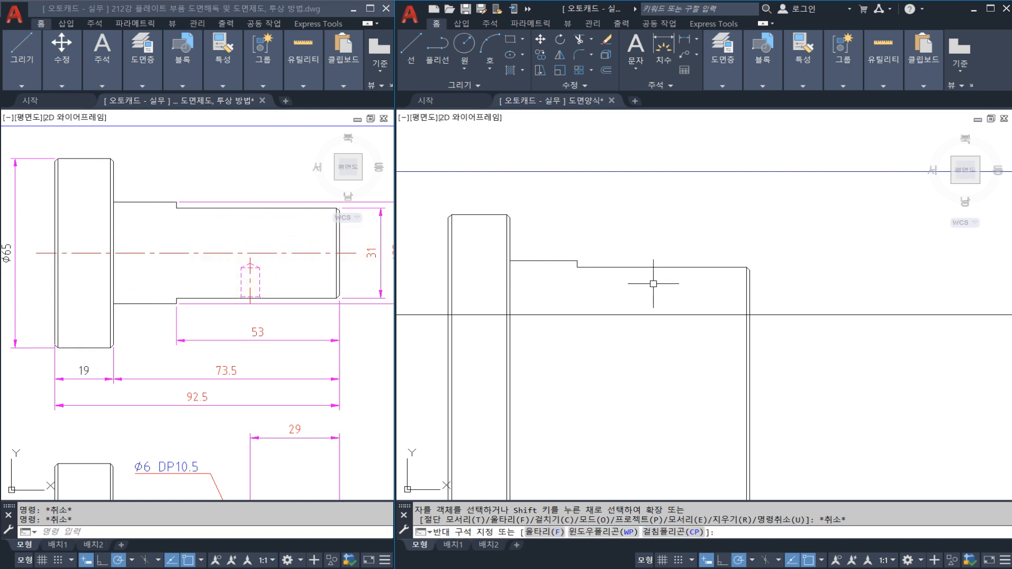
{"action": "key", "text": "Escape"}
{"action": "key", "text": "Escape"}
{"action": "scroll", "coordinate": [628, 264], "scroll_direction": "down", "scroll_amount": 2}
{"action": "left_click", "coordinate": [501, 223]}
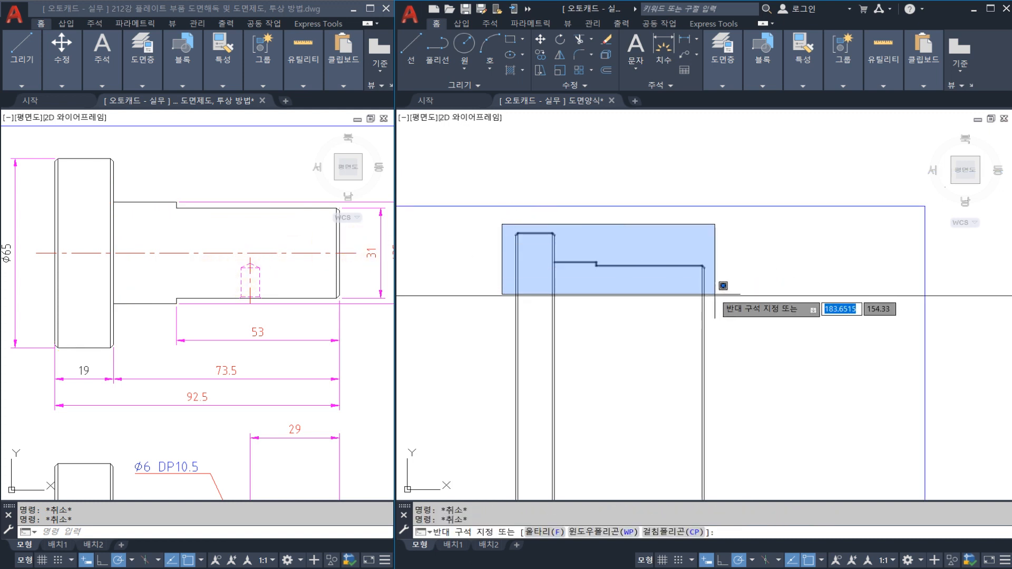
{"action": "left_click", "coordinate": [714, 293]}
{"action": "type", "text": "mi"}
{"action": "key", "text": "Return"}
{"action": "left_click", "coordinate": [677, 295]}
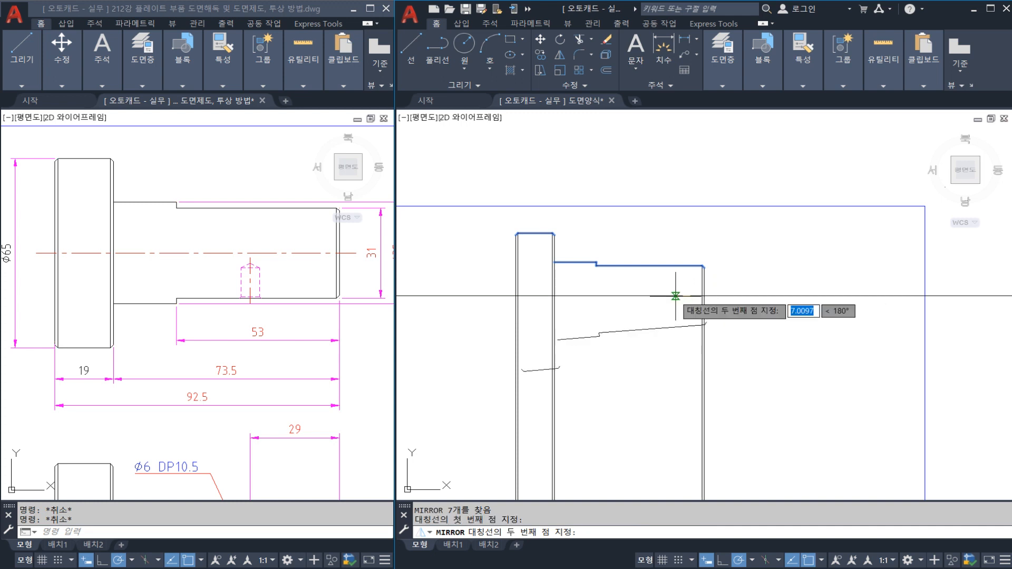
{"action": "left_click", "coordinate": [696, 311]}
Trim the two vertical lines extending below the mirrored chamfer at the shaft end
{"action": "scroll", "coordinate": [707, 324], "scroll_direction": "up", "scroll_amount": 8}
{"action": "type", "text": "tr"}
{"action": "key", "text": "Return"}
{"action": "left_click", "coordinate": [664, 339]}
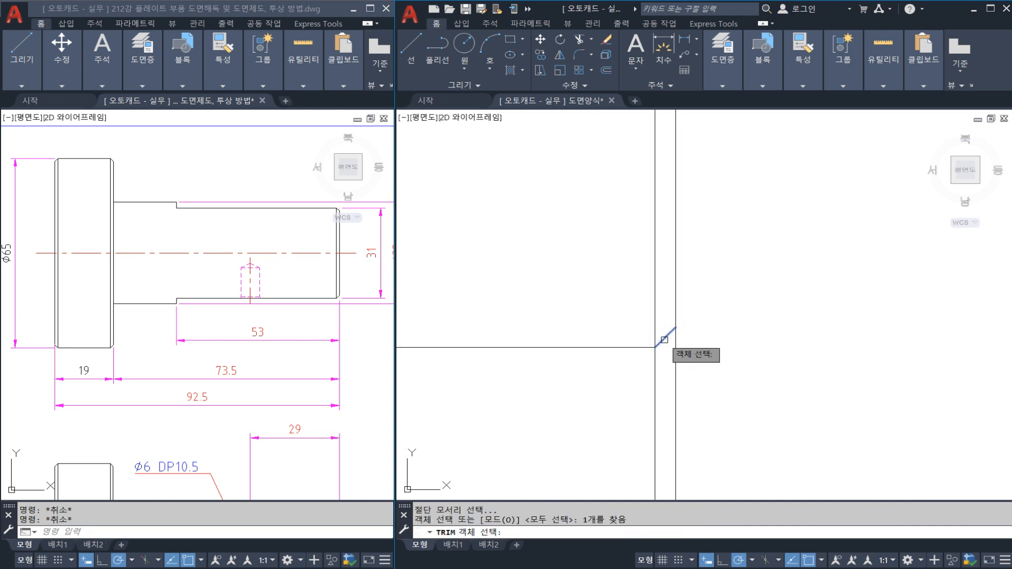
{"action": "key", "text": "Return"}
{"action": "left_click", "coordinate": [689, 370]}
{"action": "scroll", "coordinate": [690, 369], "scroll_direction": "down", "scroll_amount": 4}
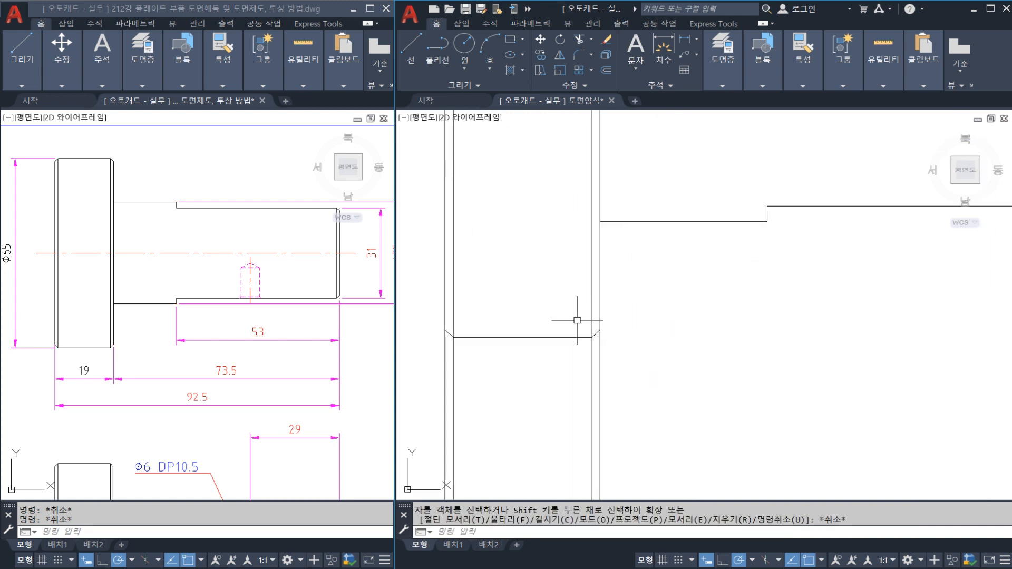
{"action": "key", "text": "Escape"}
Trim the two vertical lines extending below the mirrored chamfer on the flange's shaft side
{"action": "scroll", "coordinate": [595, 336], "scroll_direction": "up", "scroll_amount": 4}
{"action": "type", "text": "tr"}
{"action": "left_click", "coordinate": [595, 337]}
{"action": "key", "text": "space"}
{"action": "left_click_drag", "start_coordinate": [634, 380], "coordinate": [570, 410]}
{"action": "key", "text": "Escape"}
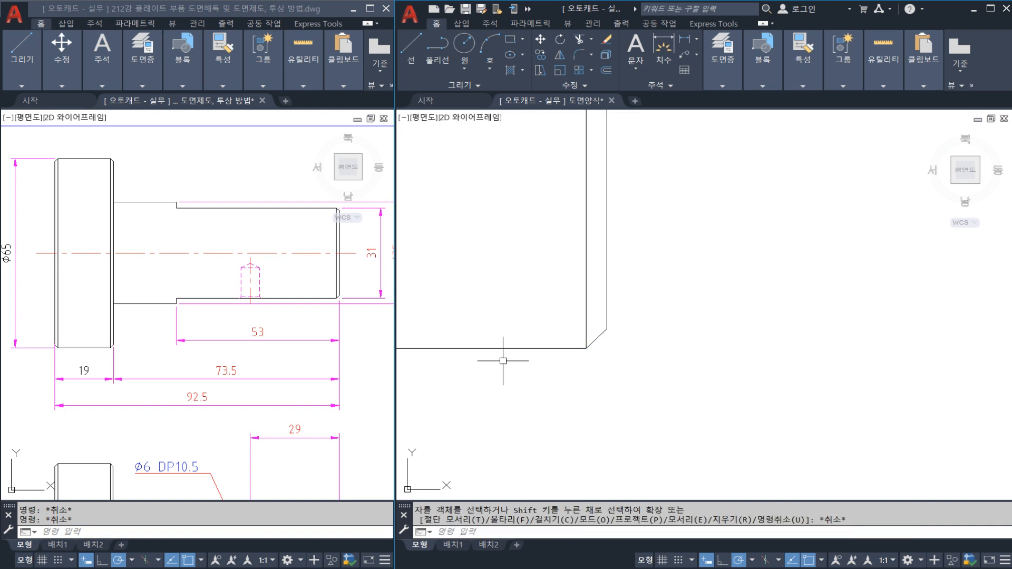
Trim the two vertical lines extending below the mirrored chamfer on the flange's outer side, and save the drawing
{"action": "scroll", "coordinate": [495, 361], "scroll_direction": "down", "scroll_amount": 4}
{"action": "middle_click_drag", "start_coordinate": [477, 360], "coordinate": [628, 331]}
{"action": "scroll", "coordinate": [537, 336], "scroll_direction": "up", "scroll_amount": 4}
{"action": "type", "text": "tr"}
{"action": "left_click", "coordinate": [540, 307]}
{"action": "key", "text": "space"}
{"action": "left_click", "coordinate": [570, 351]}
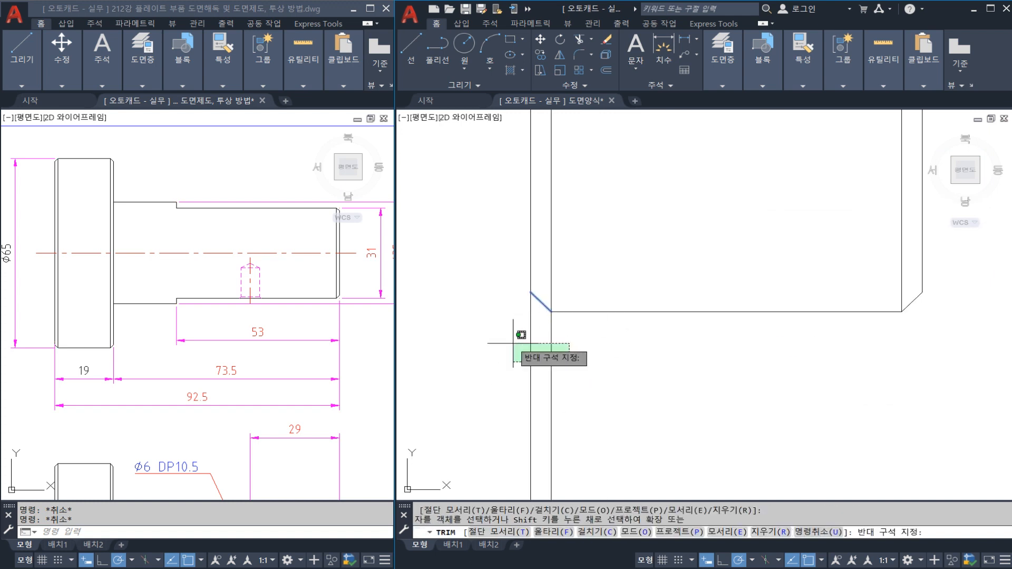
{"action": "left_click", "coordinate": [512, 343]}
{"action": "key", "text": "Escape"}
{"action": "scroll", "coordinate": [525, 321], "scroll_direction": "down", "scroll_amount": 4}
{"action": "scroll", "coordinate": [525, 321], "scroll_direction": "down", "scroll_amount": 4}
{"action": "key", "text": "ctrl+s"}
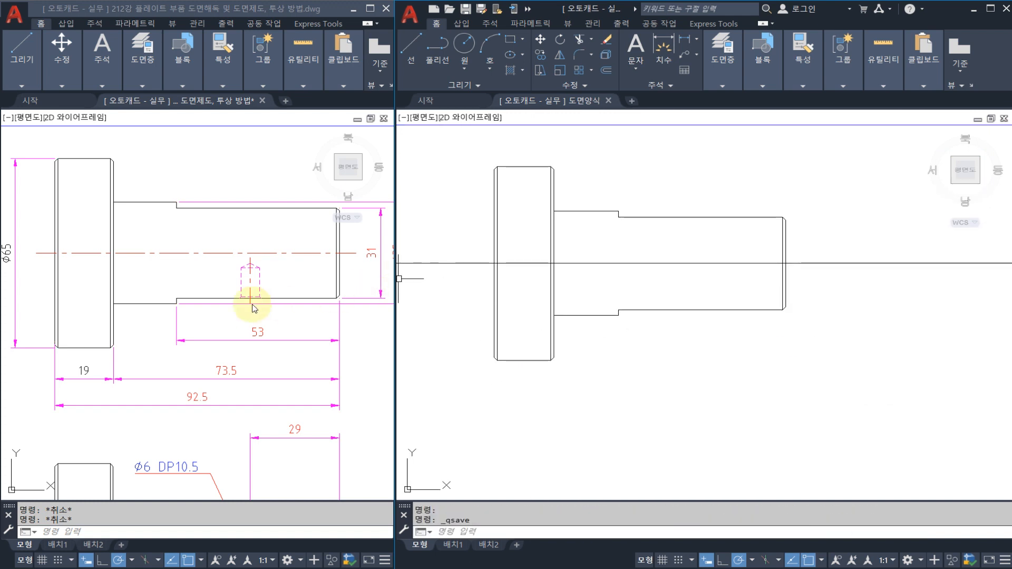
Offset the upper view's shaft end line 29 mm toward the flange to mark the hole's centre position
{"action": "left_click", "coordinate": [637, 316]}
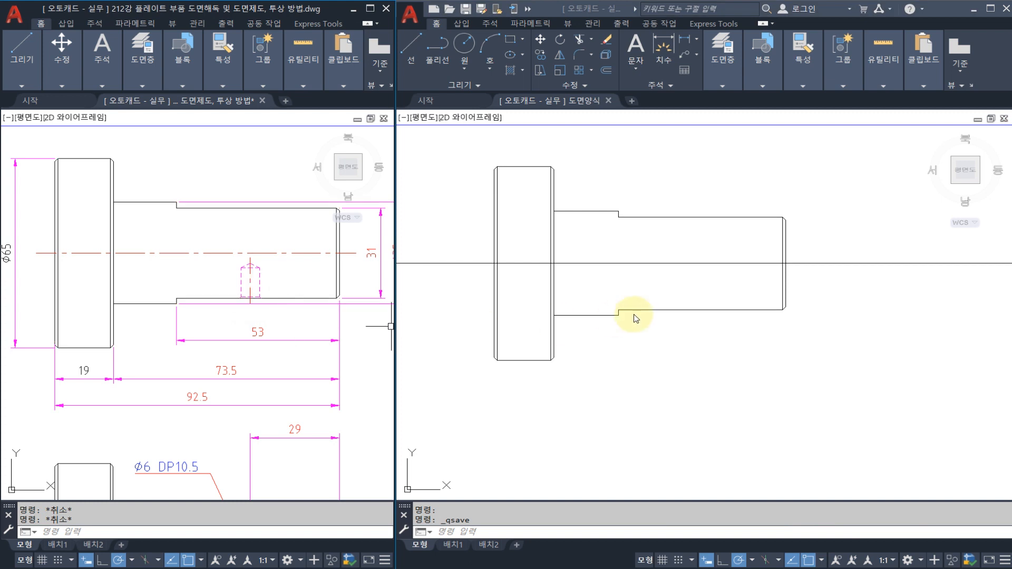
{"action": "middle_click_drag", "start_coordinate": [696, 323], "coordinate": [687, 326]}
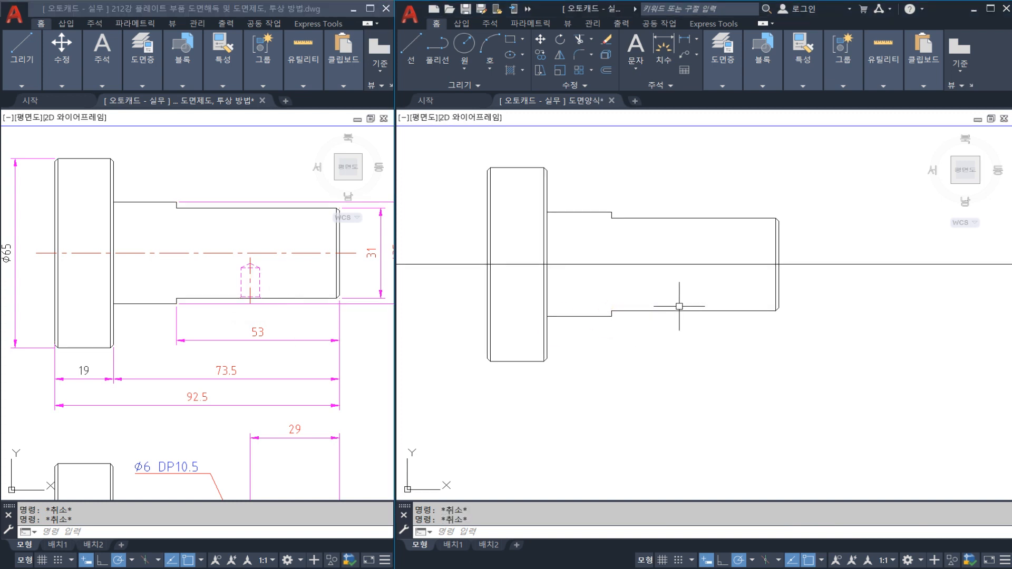
{"action": "left_click", "coordinate": [316, 369]}
{"action": "mouse_move", "coordinate": [299, 357]}
{"action": "middle_mouse_down"}
{"action": "mouse_move", "coordinate": [278, 336]}
{"action": "mouse_move", "coordinate": [267, 280]}
{"action": "middle_mouse_up"}
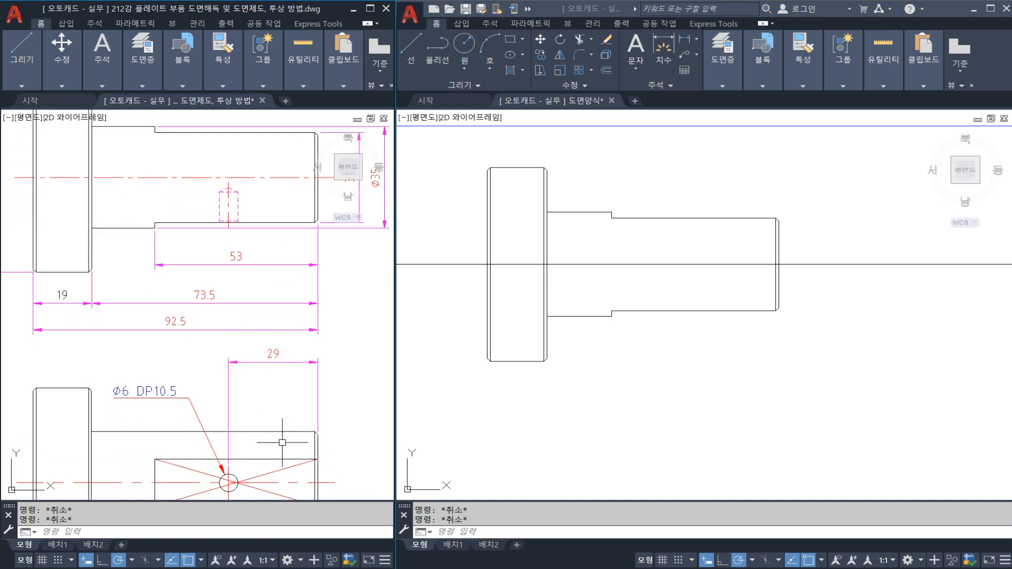
{"action": "left_click", "coordinate": [533, 330]}
{"action": "middle_click_drag", "start_coordinate": [746, 293], "coordinate": [731, 293]}
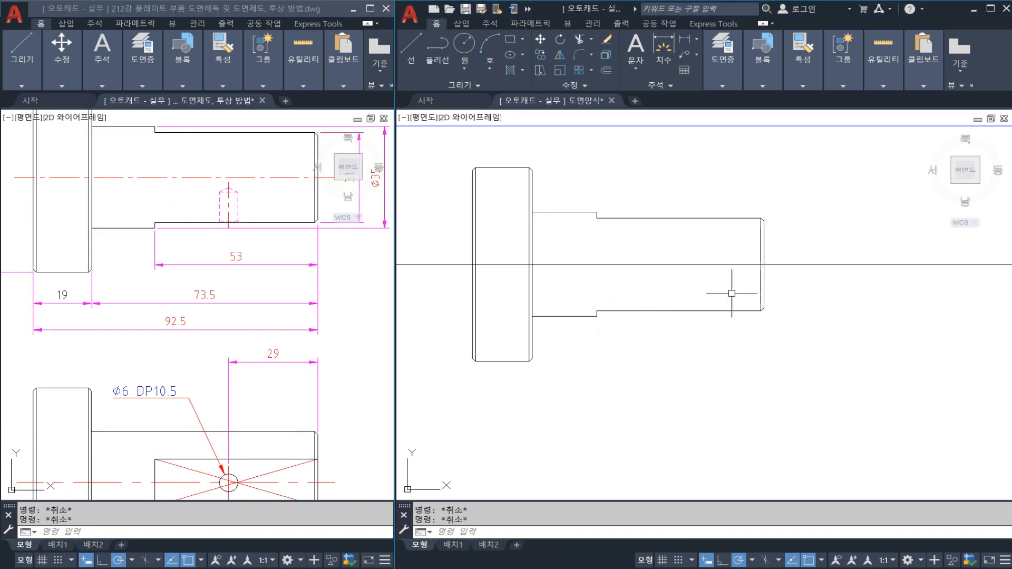
{"action": "type", "text": "o"}
{"action": "key", "text": "Return"}
{"action": "type", "text": "29"}
{"action": "key", "text": "Return"}
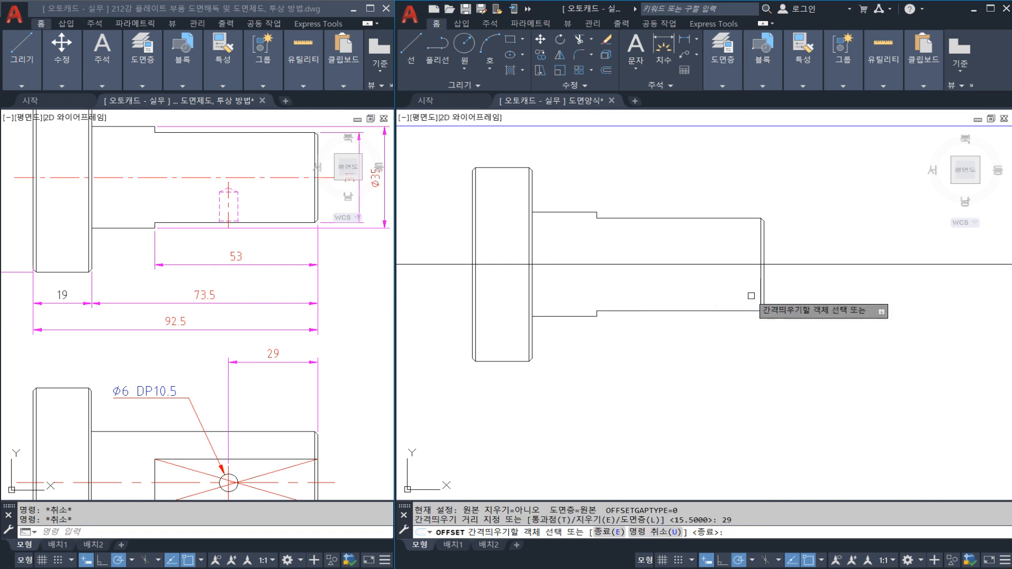
{"action": "left_click", "coordinate": [765, 293]}
{"action": "left_click", "coordinate": [712, 290]}
{"action": "key", "text": "Escape"}
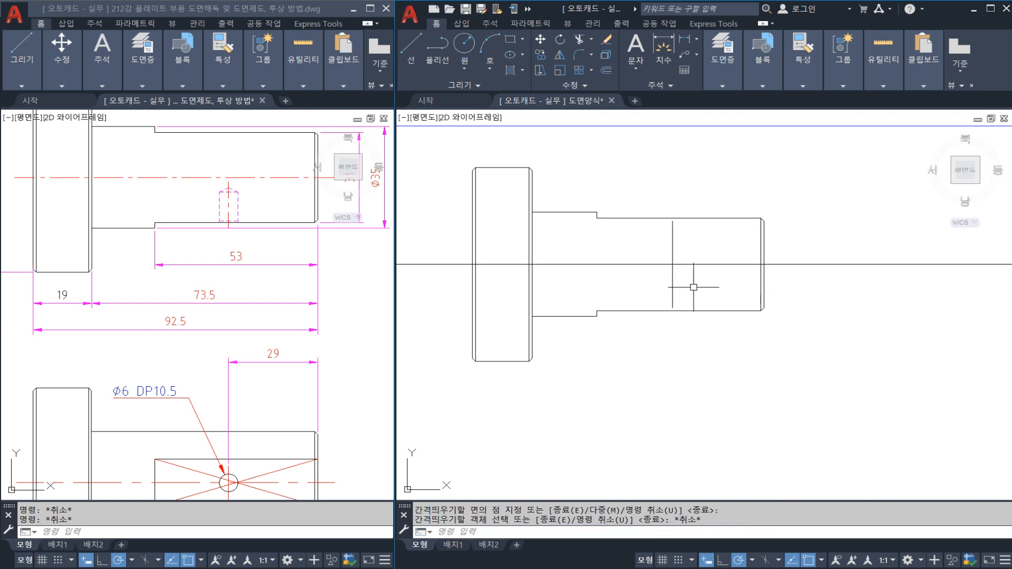
Stretch the lower end of the hole's vertical centre line straight down past the upper view's outline
{"action": "left_click", "coordinate": [672, 295]}
{"action": "left_click", "coordinate": [672, 311]}
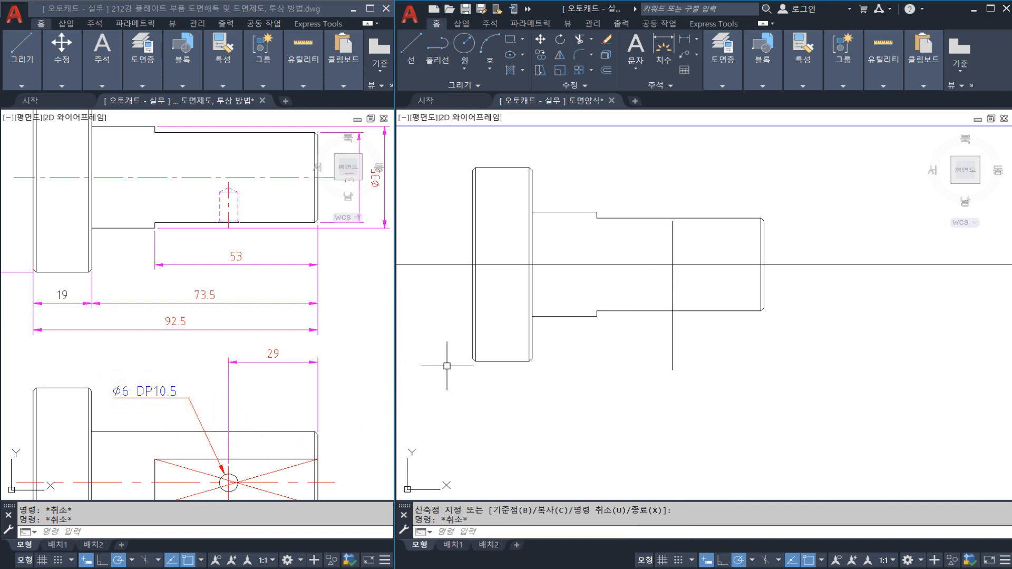
{"action": "left_click", "coordinate": [559, 353]}
{"action": "key", "text": "Escape"}
Draw vertical construction lines through the flange's outer face and its shaft-side face
{"action": "middle_click_drag", "start_coordinate": [582, 384], "coordinate": [571, 313]}
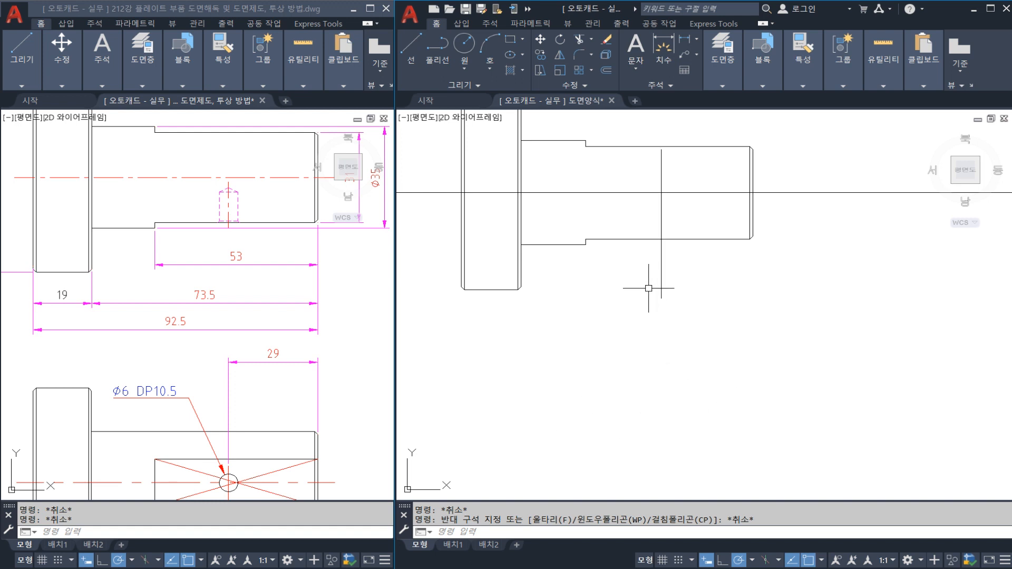
{"action": "scroll", "coordinate": [612, 290], "scroll_direction": "down", "scroll_amount": 4}
{"action": "scroll", "coordinate": [595, 293], "scroll_direction": "up", "scroll_amount": 2}
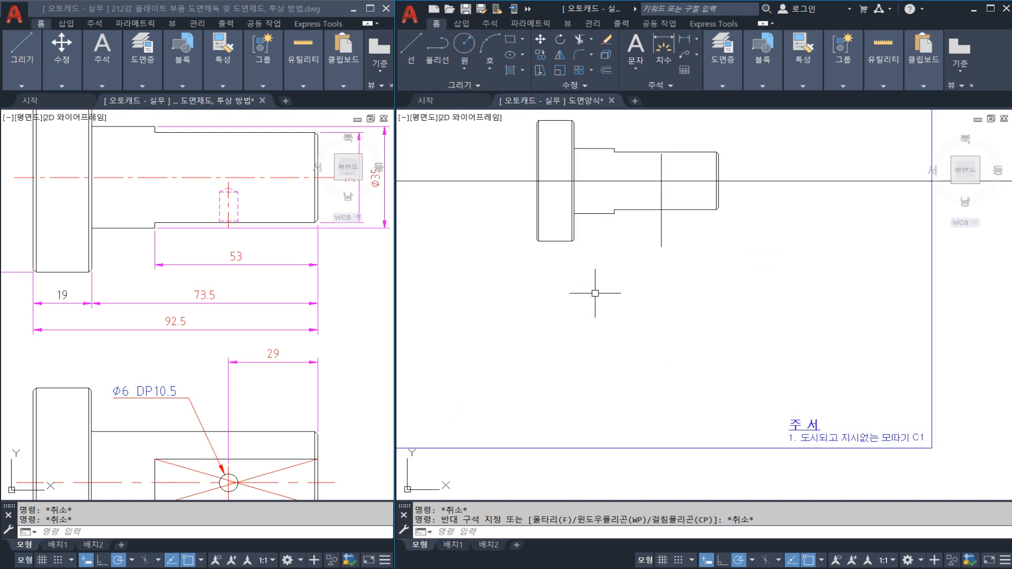
{"action": "type", "text": "l"}
{"action": "key", "text": "Return"}
{"action": "scroll", "coordinate": [585, 269], "scroll_direction": "up", "scroll_amount": 4}
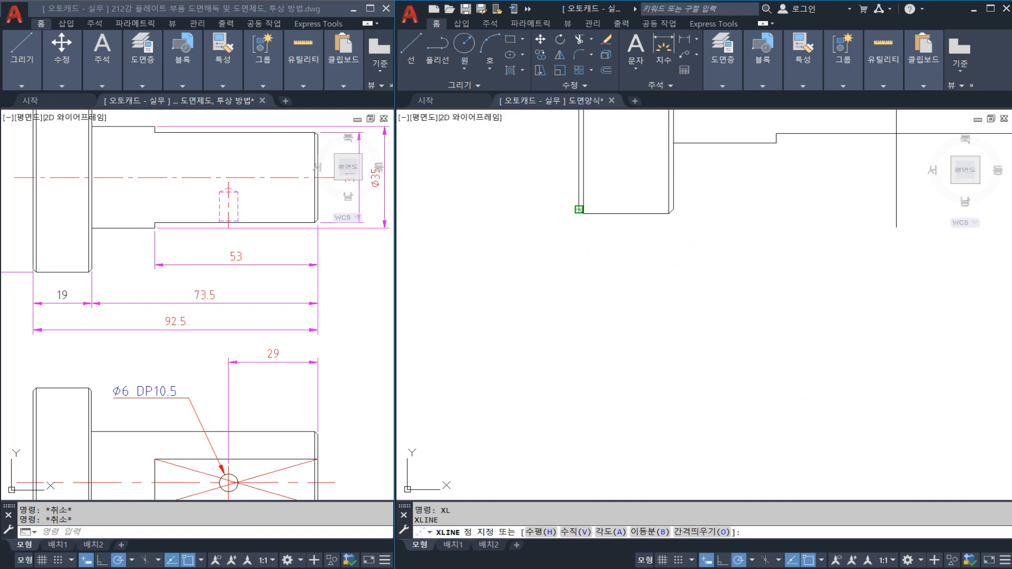
{"action": "left_click", "coordinate": [579, 211]}
{"action": "left_click", "coordinate": [577, 242]}
{"action": "key", "text": "Escape"}
{"action": "key", "text": "space"}
{"action": "left_click", "coordinate": [674, 210]}
{"action": "left_click", "coordinate": [673, 240]}
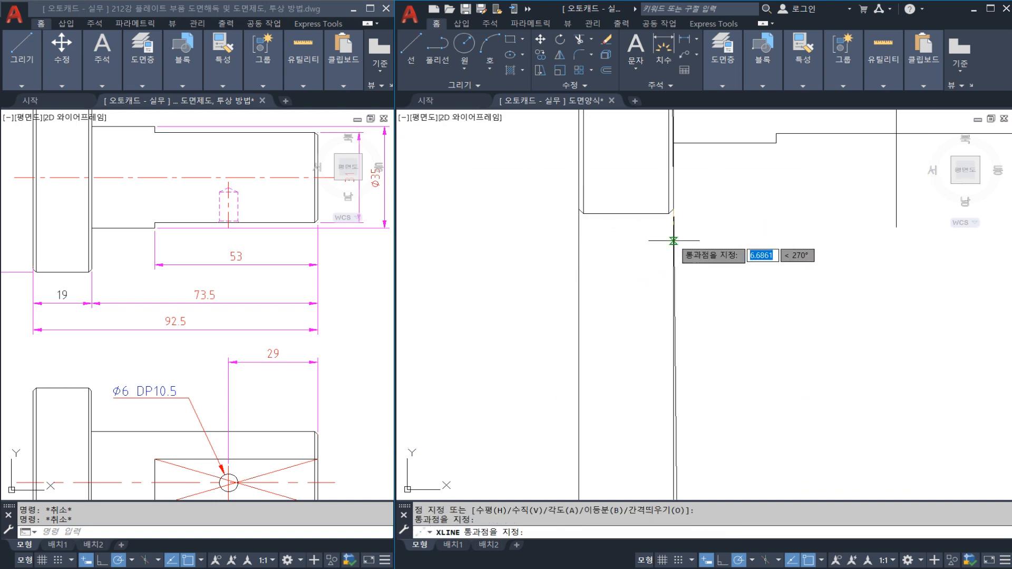
{"action": "key", "text": "Escape"}
Draw a vertical construction line through the shaft's end face and erase the stray extra construction line
{"action": "scroll", "coordinate": [674, 240], "scroll_direction": "down", "scroll_amount": 4}
{"action": "middle_click_drag", "start_coordinate": [795, 227], "coordinate": [759, 225]}
{"action": "scroll", "coordinate": [738, 211], "scroll_direction": "up", "scroll_amount": 3}
{"action": "key", "text": "space"}
{"action": "left_click", "coordinate": [698, 200]}
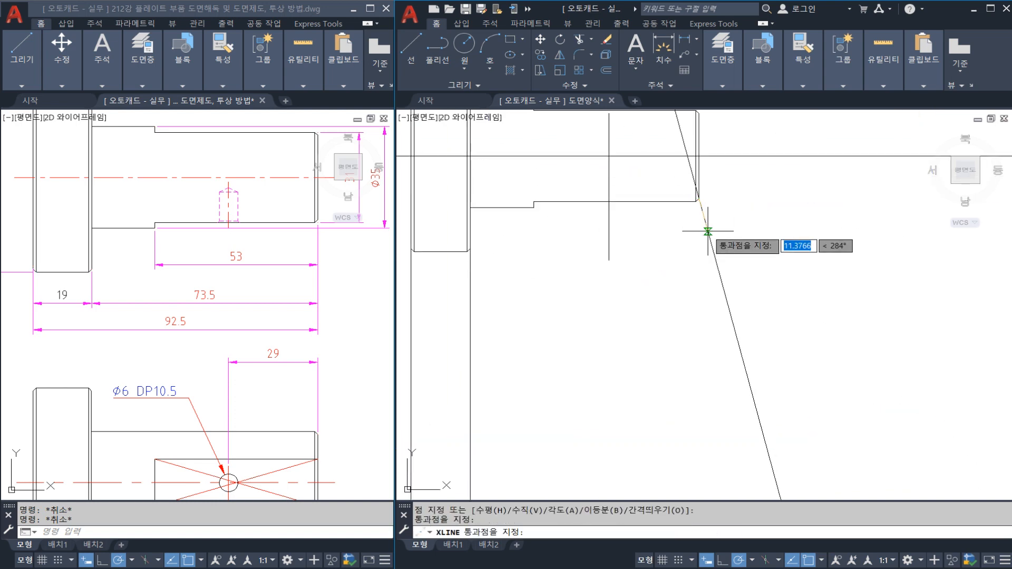
{"action": "left_click", "coordinate": [702, 246]}
{"action": "key", "text": "Escape"}
{"action": "left_click", "coordinate": [715, 251]}
{"action": "type", "text": "e"}
{"action": "key", "text": "space"}
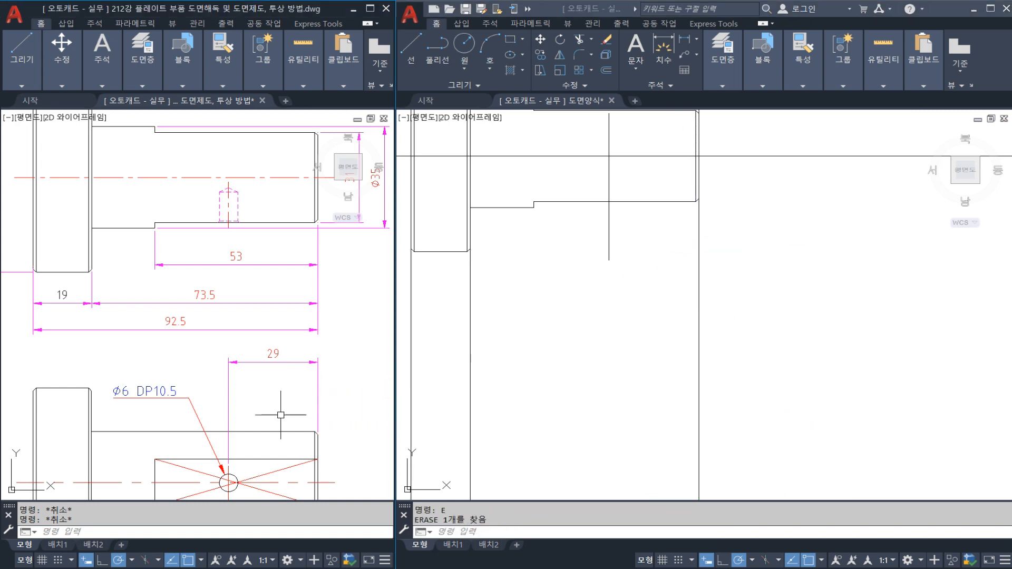
{"action": "middle_click_drag", "start_coordinate": [244, 423], "coordinate": [274, 273]}
{"action": "left_click", "coordinate": [581, 324]}
{"action": "key", "text": "Escape"}
{"action": "scroll", "coordinate": [587, 318], "scroll_direction": "down", "scroll_amount": 4}
{"action": "middle_click_drag", "start_coordinate": [527, 327], "coordinate": [547, 309]}
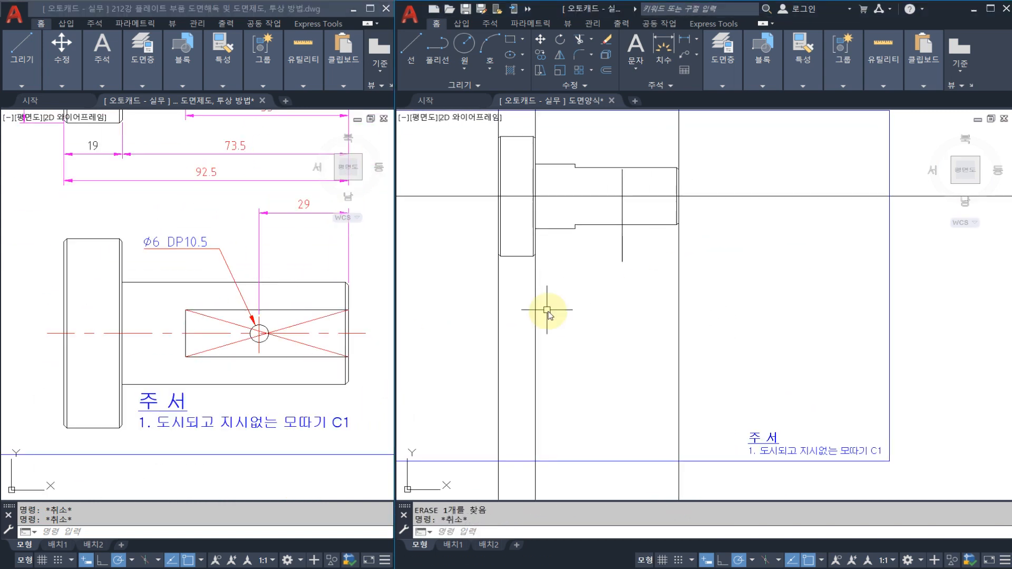
{"action": "type", "text": "xl"}
{"action": "key", "text": "space"}
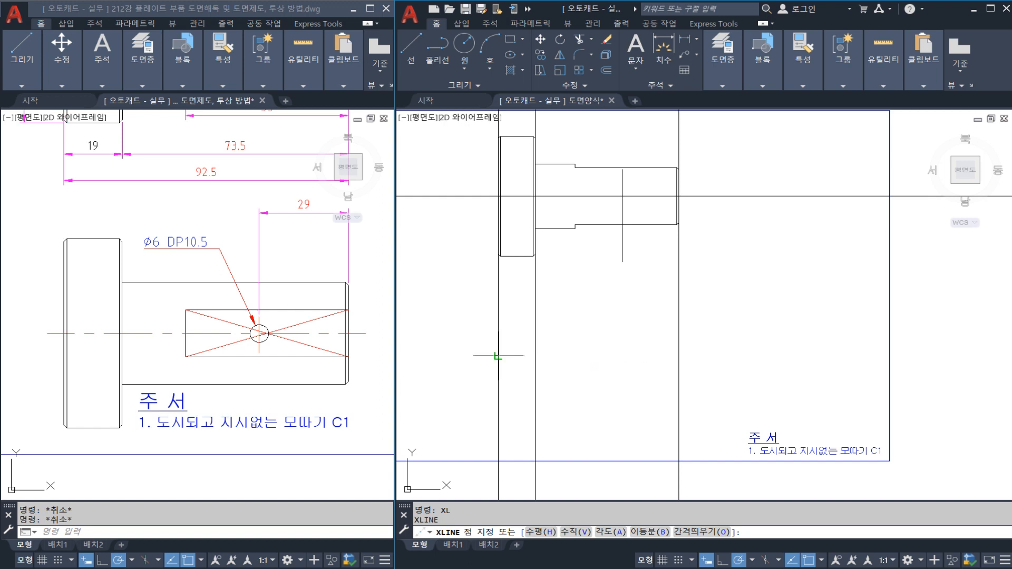
{"action": "left_click", "coordinate": [498, 356]}
{"action": "key", "text": "Escape"}
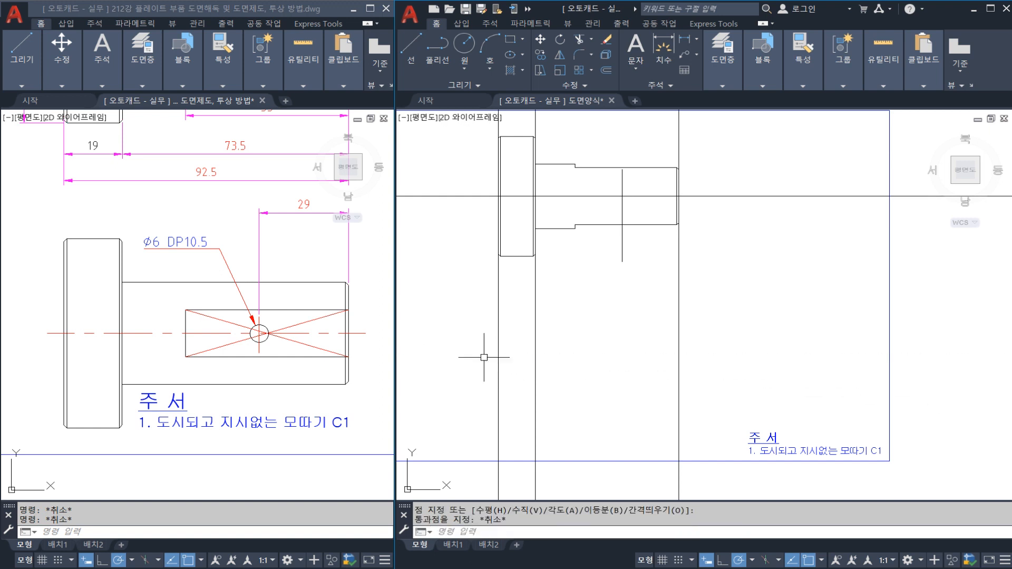
Erase the three vertical construction lines projected from the upper view
{"action": "left_click", "coordinate": [713, 368]}
{"action": "left_click", "coordinate": [466, 331]}
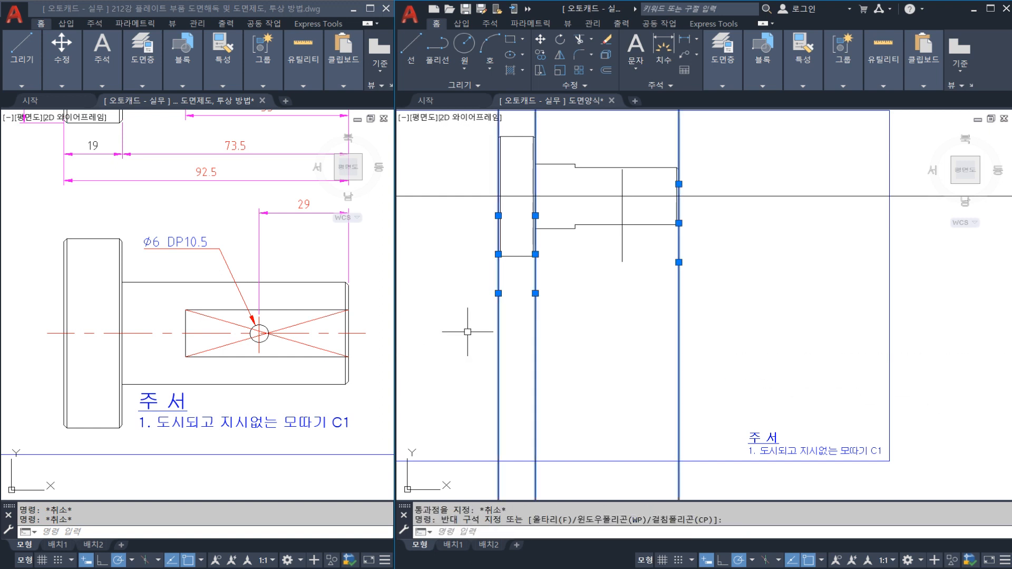
{"action": "key", "text": "Delete"}
Copy the whole upper view with its centre lines straight down to form the lower view
{"action": "scroll", "coordinate": [236, 299], "scroll_direction": "down", "scroll_amount": 4}
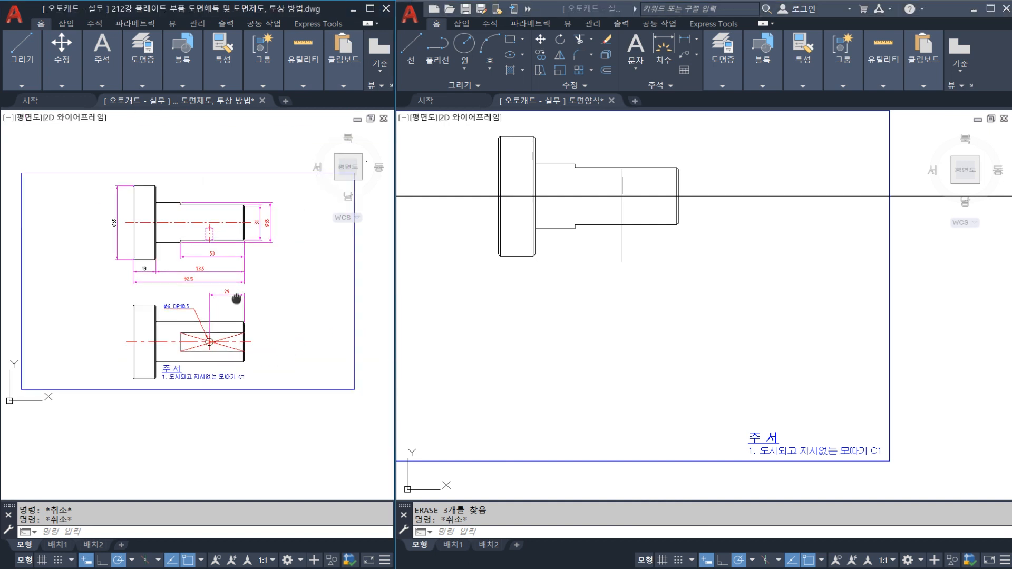
{"action": "scroll", "coordinate": [237, 298], "scroll_direction": "up", "scroll_amount": 2}
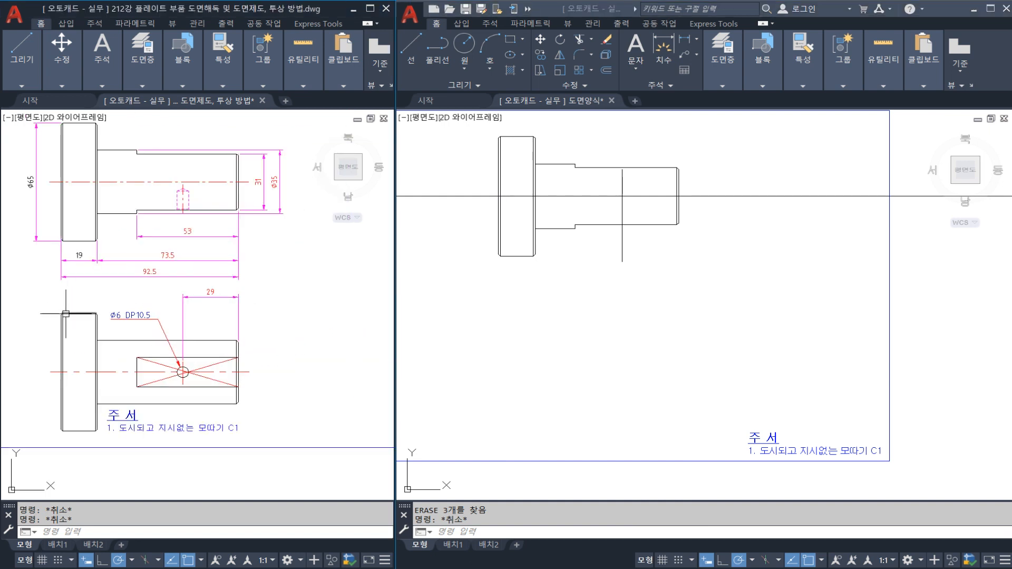
{"action": "left_click", "coordinate": [719, 293]}
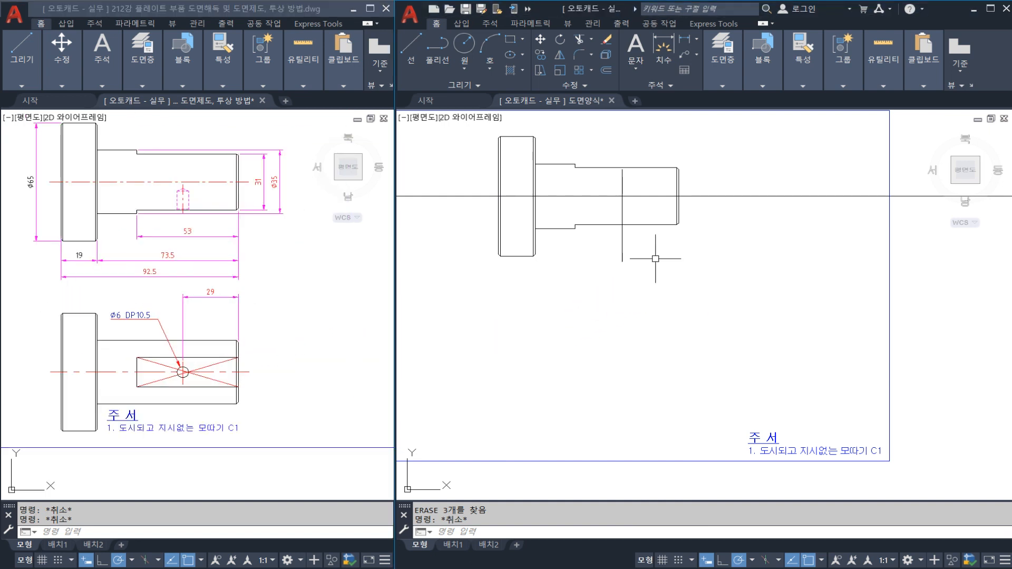
{"action": "left_click", "coordinate": [709, 296]}
{"action": "left_click", "coordinate": [446, 115]}
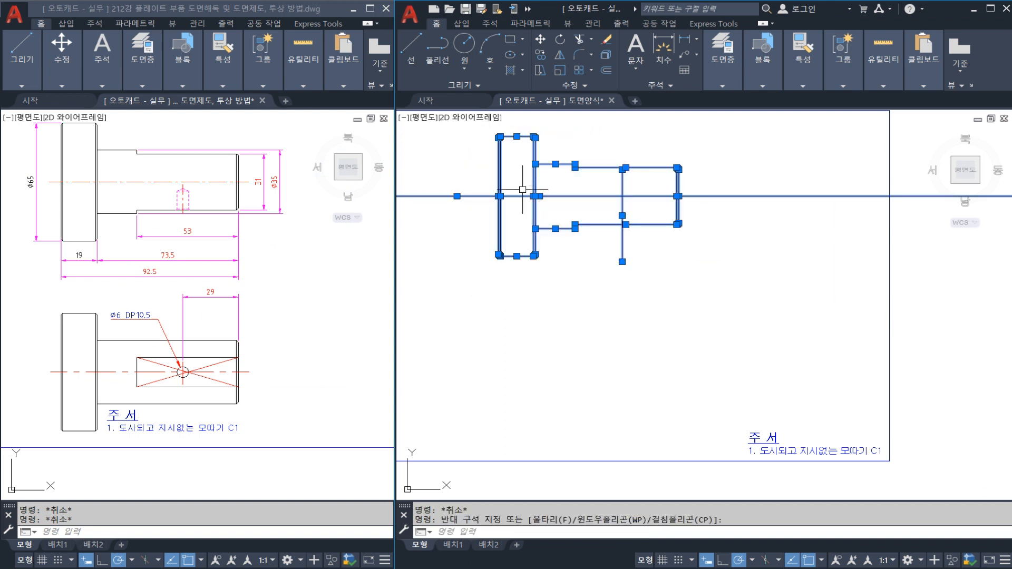
{"action": "type", "text": "co"}
{"action": "key", "text": "space"}
{"action": "left_click", "coordinate": [468, 259]}
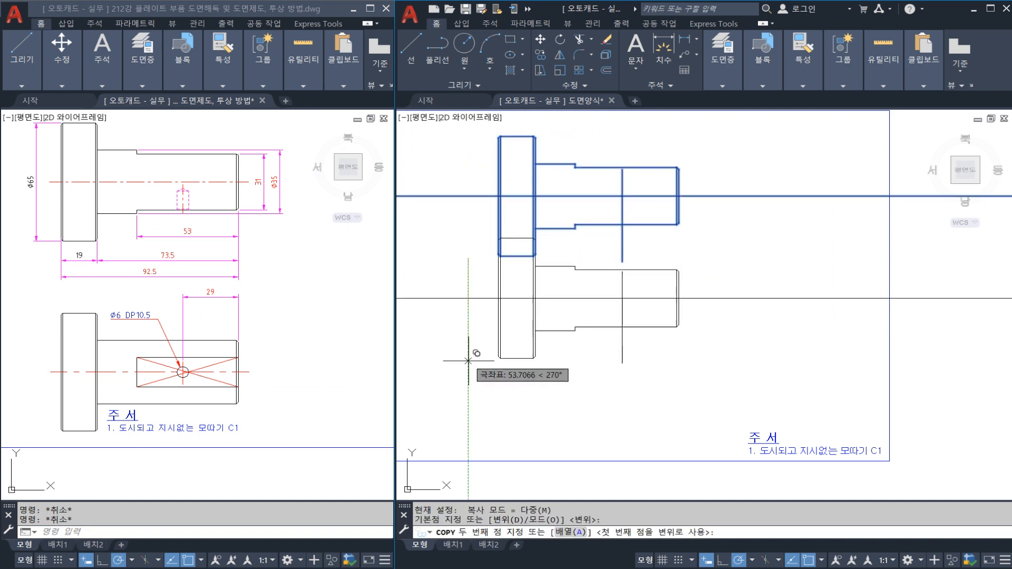
{"action": "left_click", "coordinate": [471, 416]}
{"action": "key", "text": "Escape"}
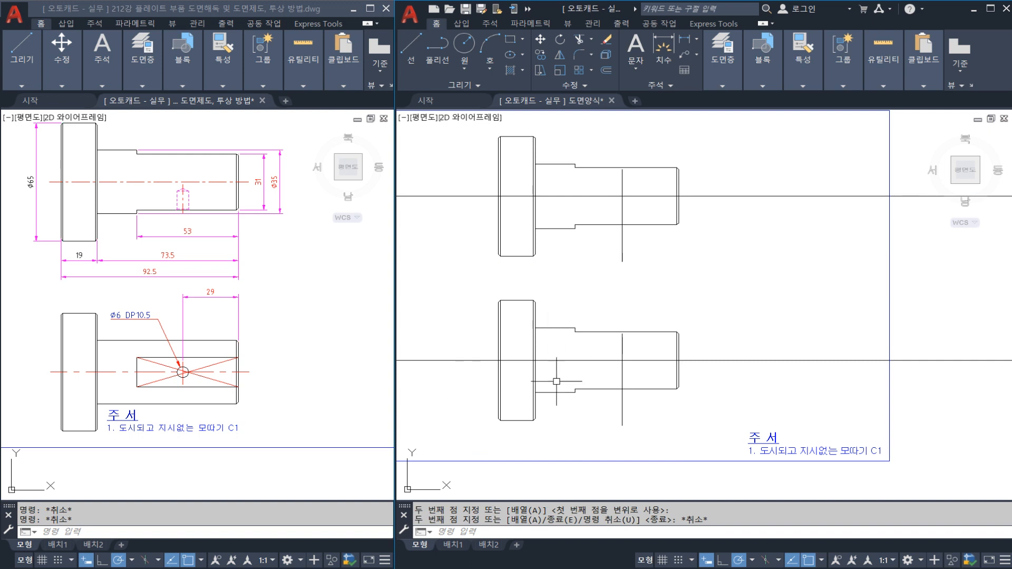
Draw a 6 mm diameter hole circle where the lower view's vertical line and horizontal centre line cross
{"action": "scroll", "coordinate": [615, 370], "scroll_direction": "up", "scroll_amount": 4}
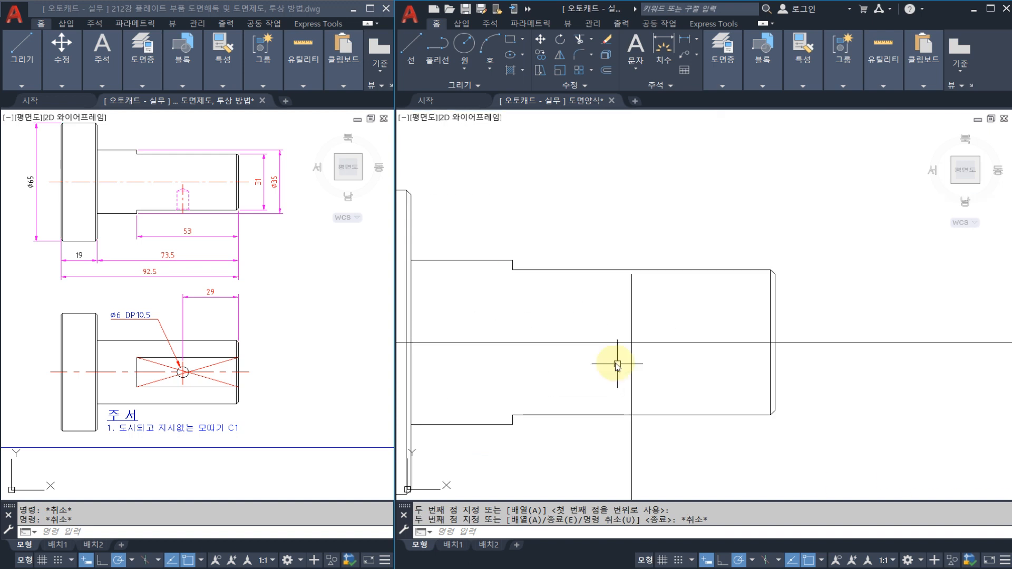
{"action": "type", "text": "c"}
{"action": "key", "text": "space"}
{"action": "left_click", "coordinate": [631, 342]}
{"action": "type", "text": "d"}
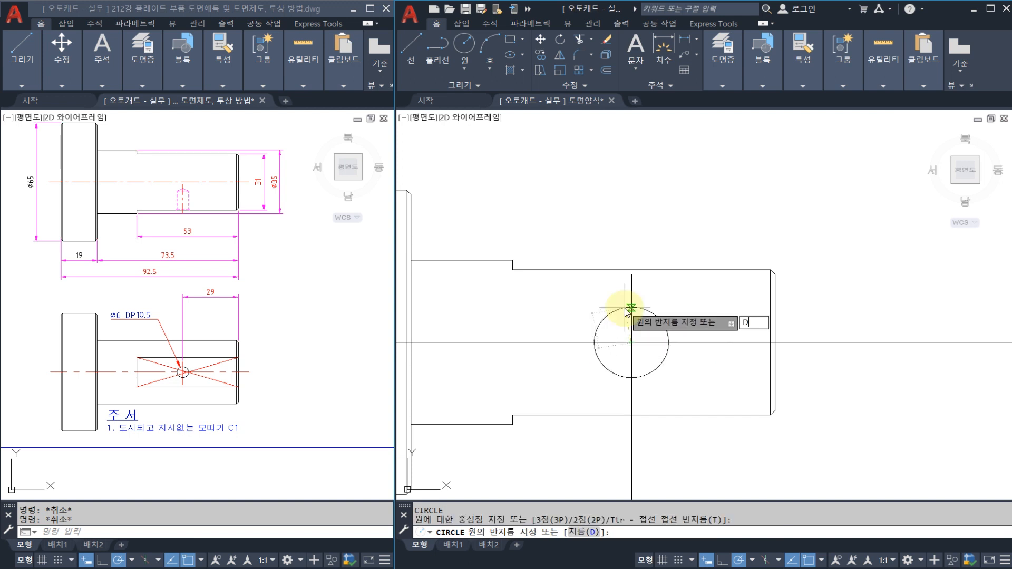
{"action": "key", "text": "space"}
{"action": "type", "text": "6"}
{"action": "key", "text": "space"}
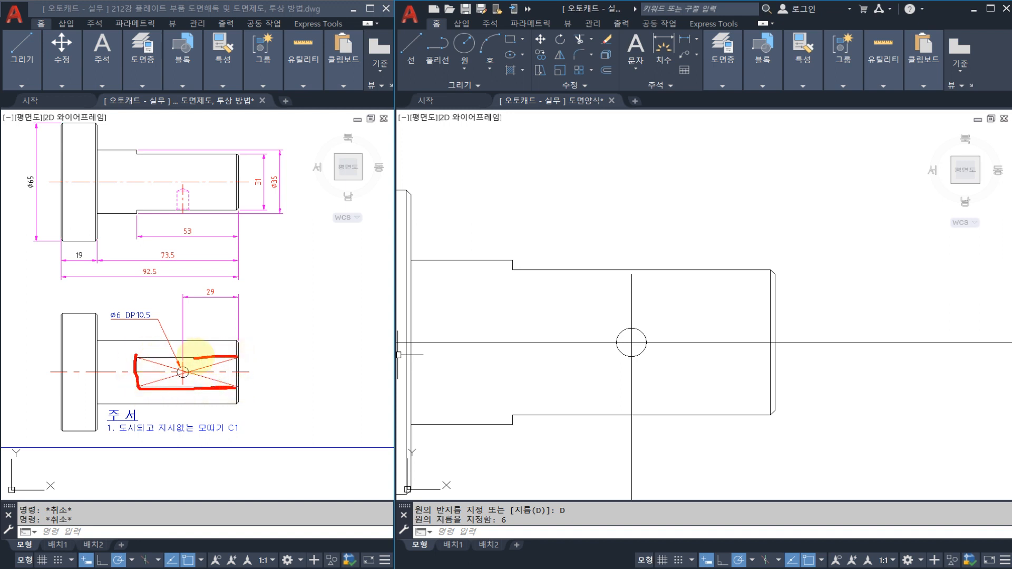
Draw a vertical construction line across the horizontal centre line, beyond the lower view's shaft end
{"action": "scroll", "coordinate": [580, 355], "scroll_direction": "down", "scroll_amount": 2}
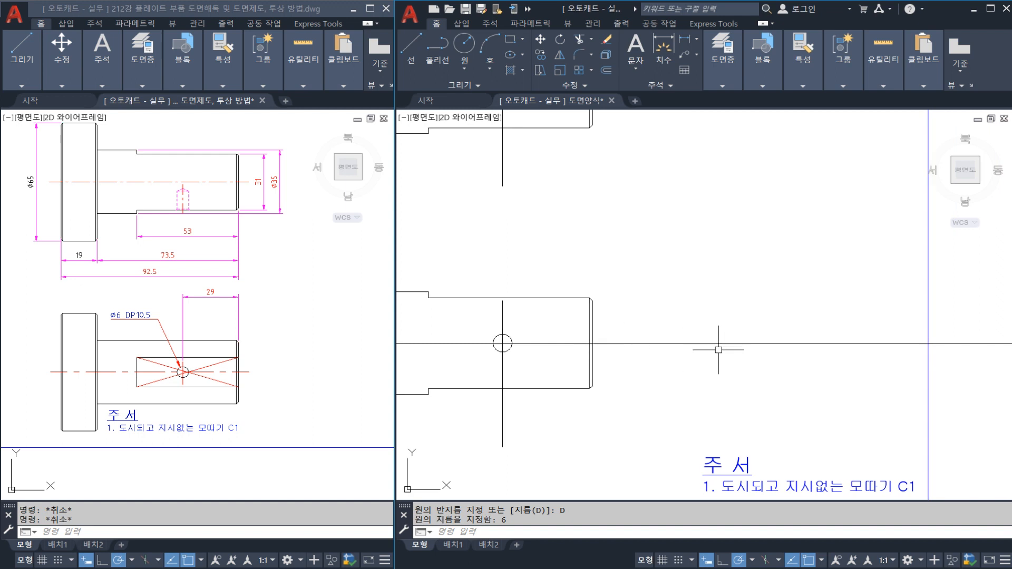
{"action": "type", "text": "XL"}
{"action": "key", "text": "space"}
{"action": "left_click", "coordinate": [734, 343]}
{"action": "left_click", "coordinate": [734, 319]}
{"action": "key", "text": "Escape"}
{"action": "key", "text": "Escape"}
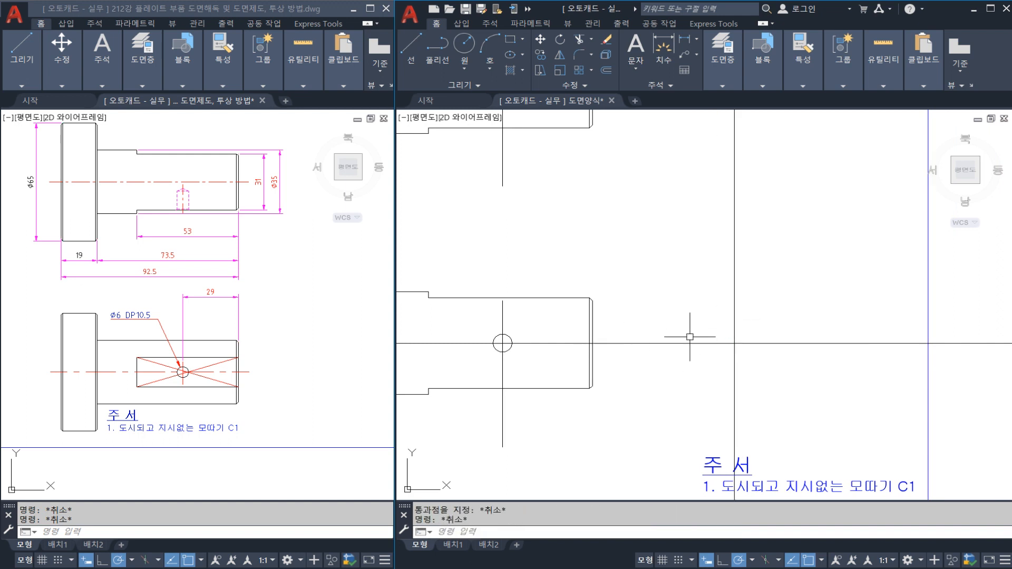
Draw a horizontal construction line through the lower corner of the shaft step in the lower view
{"action": "middle_click_drag", "start_coordinate": [673, 337], "coordinate": [709, 328]}
{"action": "type", "text": "XL"}
{"action": "key", "text": "space"}
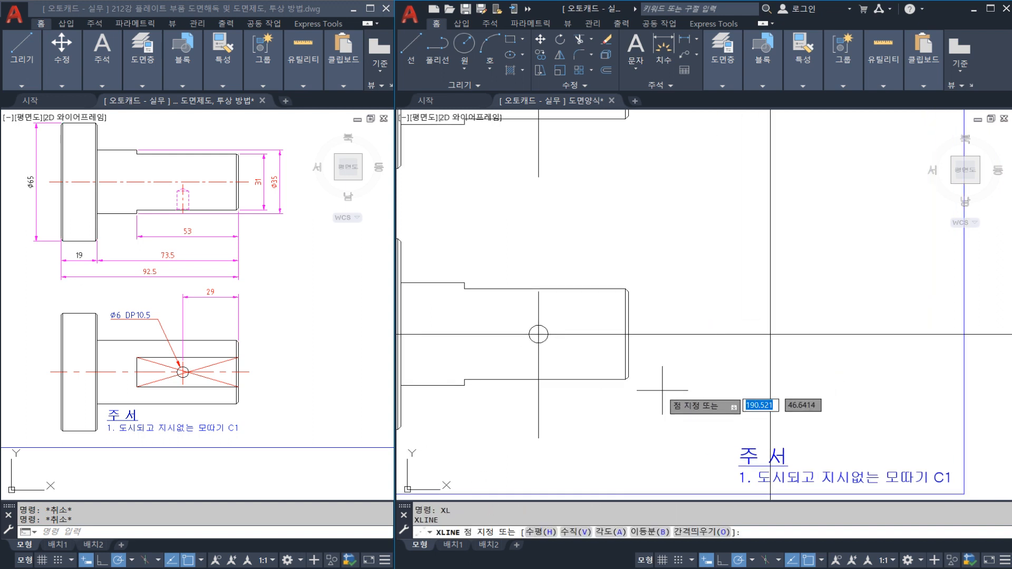
{"action": "left_click", "coordinate": [463, 386]}
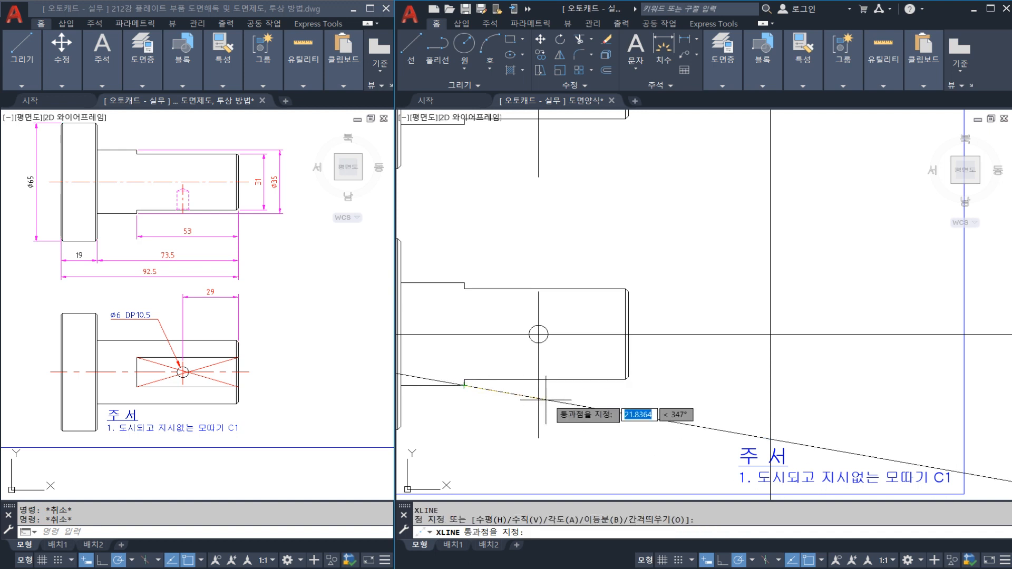
{"action": "left_click", "coordinate": [646, 387]}
{"action": "key", "text": "Escape"}
{"action": "key", "text": "Escape"}
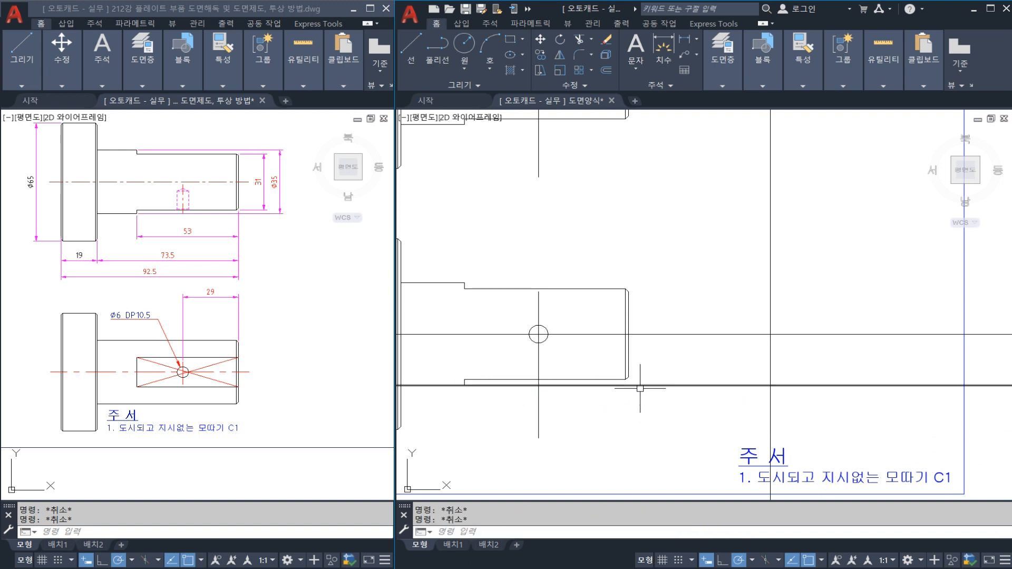
Draw a circle centred on the centre-line crossing beside the lower view, reaching the lower horizontal construction line, and erase that line
{"action": "type", "text": "c"}
{"action": "key", "text": "space"}
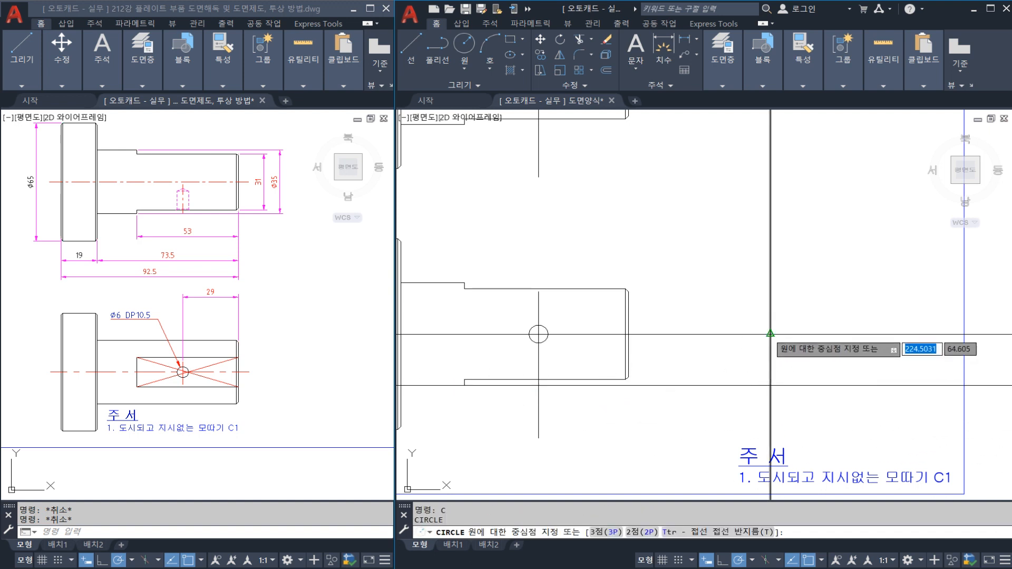
{"action": "left_click", "coordinate": [770, 334]}
{"action": "left_click", "coordinate": [769, 385]}
{"action": "left_click", "coordinate": [817, 386]}
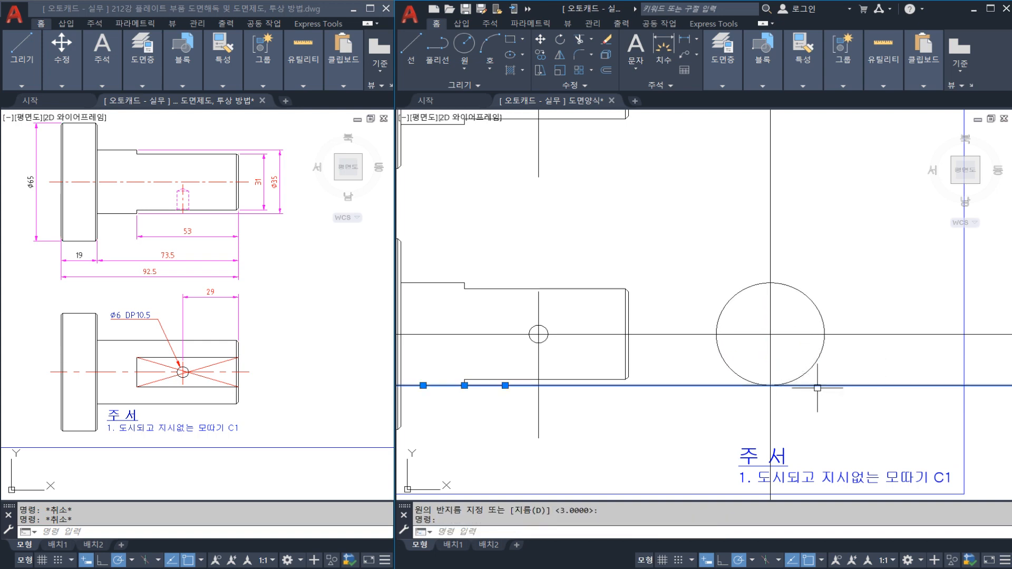
{"action": "type", "text": "E"}
{"action": "key", "text": "space"}
Check the end-view circle's size with a diameter dimension, cancelling it before placement
{"action": "type", "text": "ddi"}
{"action": "key", "text": "space"}
{"action": "left_click", "coordinate": [807, 371]}
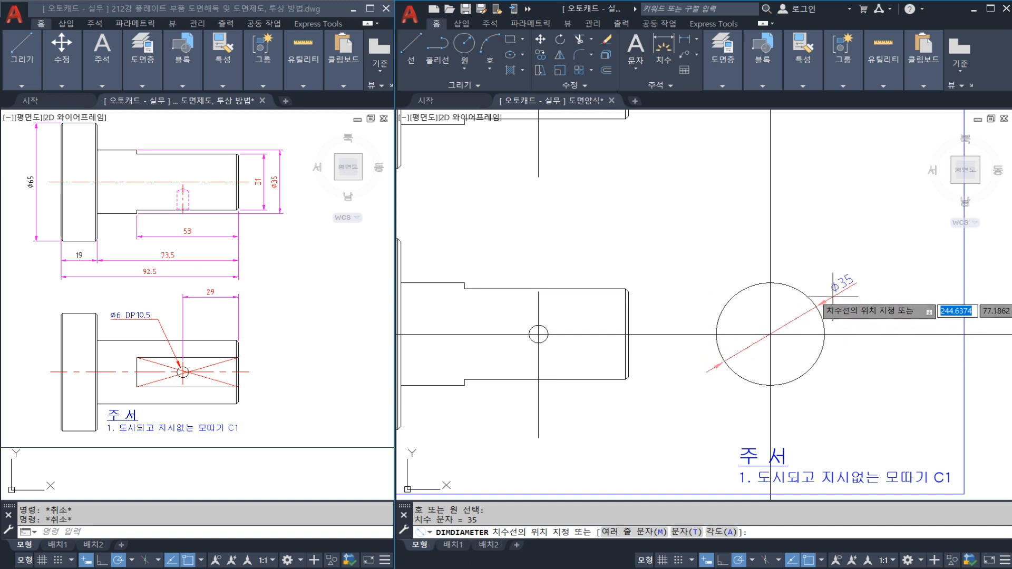
{"action": "key", "text": "Escape"}
{"action": "key", "text": "Escape"}
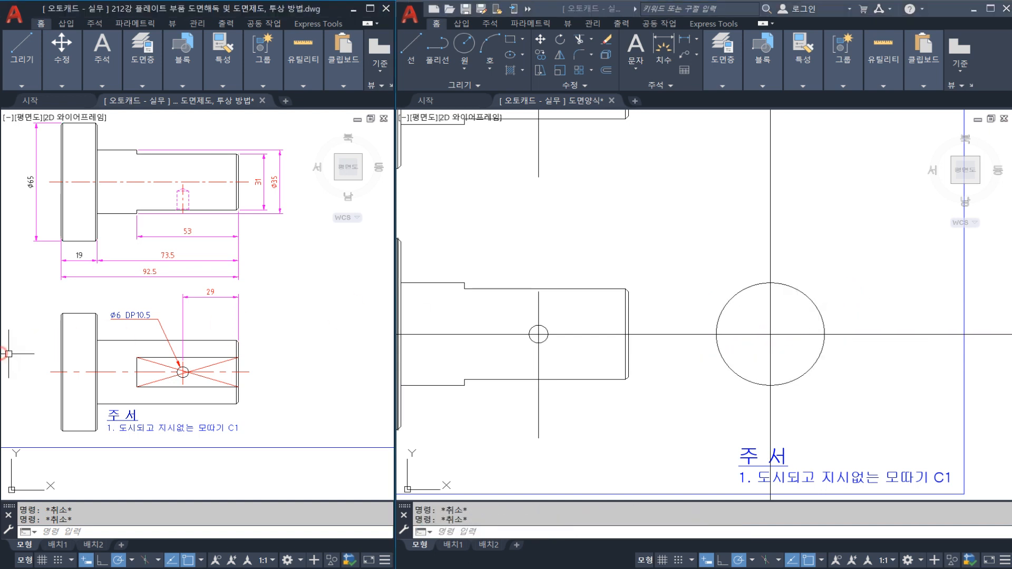
Examine the flats in the reference drawing by highlighting their edges in the upper and lower views
{"action": "key", "text": "Escape"}
{"action": "left_click", "coordinate": [165, 386]}
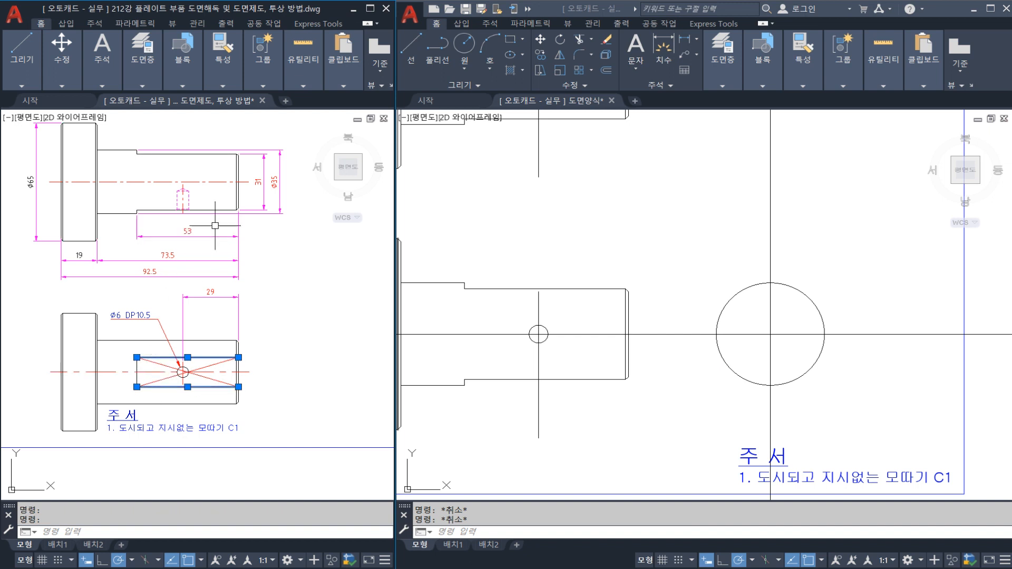
{"action": "left_click", "coordinate": [212, 156]}
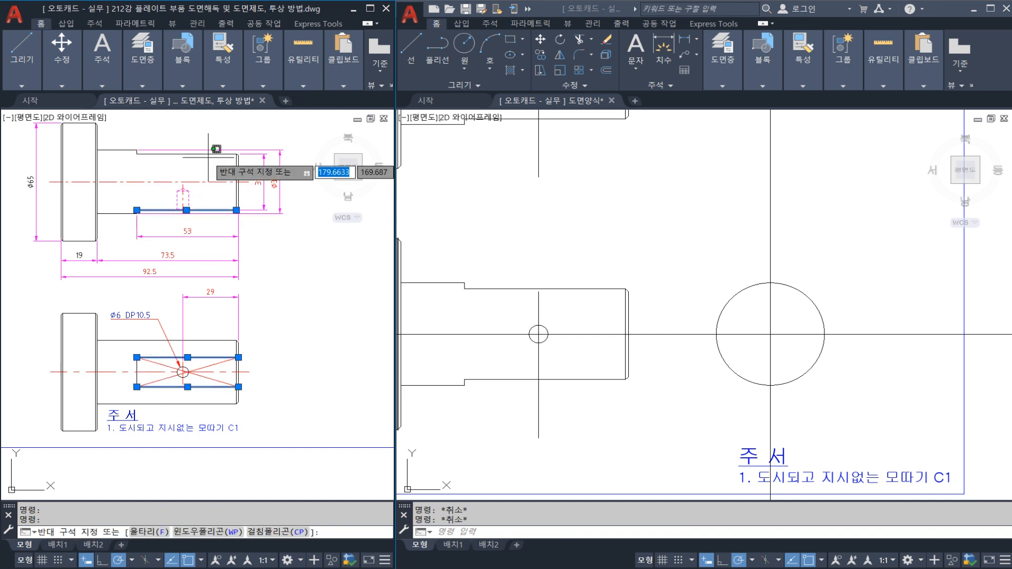
{"action": "key", "text": "Escape"}
{"action": "left_click", "coordinate": [208, 154]}
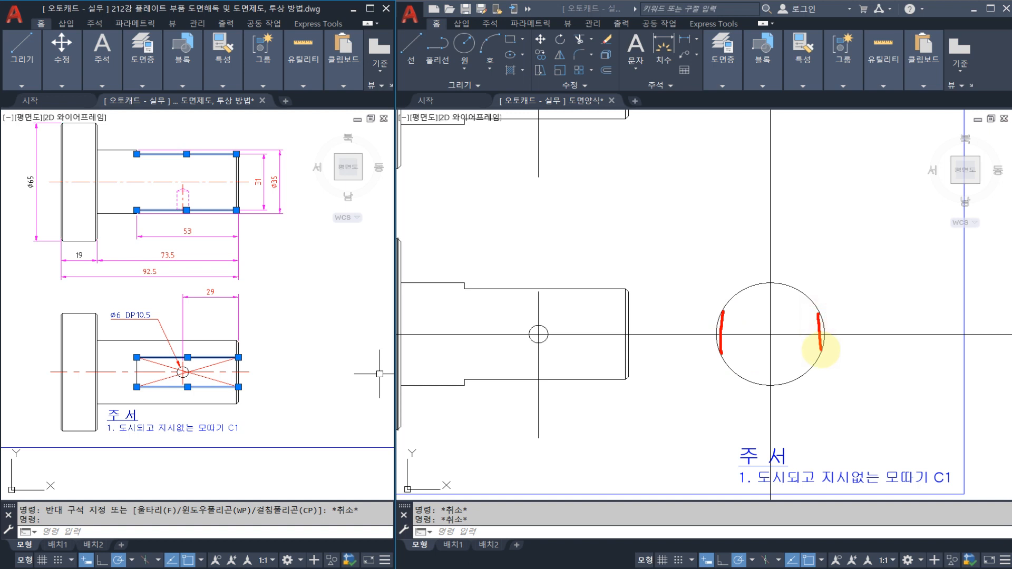
{"action": "left_click_drag", "start_coordinate": [563, 411], "coordinate": [665, 406]}
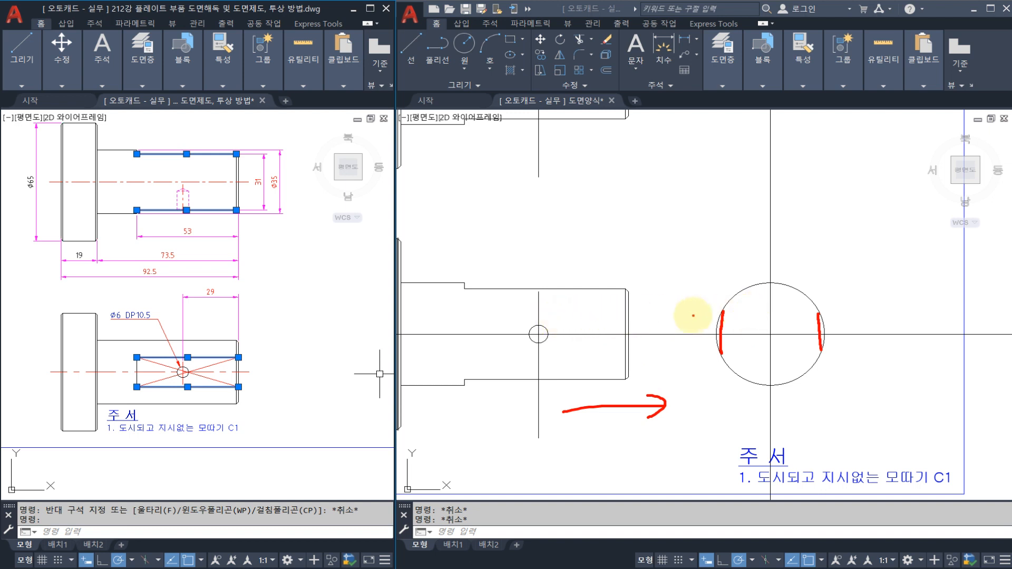
{"action": "mouse_move", "coordinate": [721, 349]}
{"action": "left_mouse_down"}
{"action": "mouse_move", "coordinate": [461, 346]}
{"action": "mouse_move", "coordinate": [461, 318]}
{"action": "mouse_move", "coordinate": [630, 313]}
{"action": "left_mouse_up"}
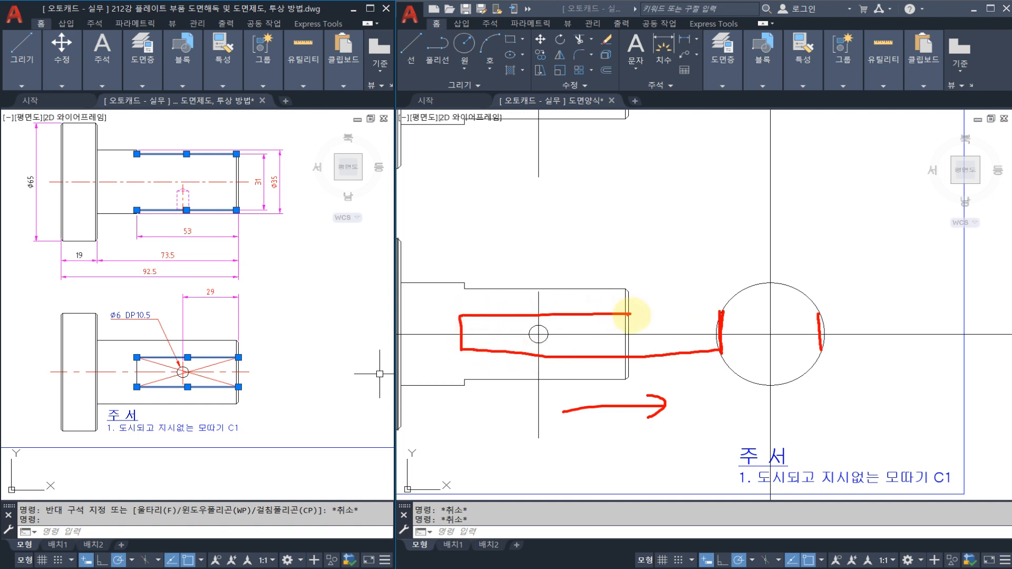
{"action": "left_click_drag", "start_coordinate": [663, 268], "coordinate": [716, 293]}
{"action": "mouse_move", "coordinate": [669, 174]}
{"action": "left_mouse_down"}
{"action": "mouse_move", "coordinate": [727, 189]}
{"action": "mouse_move", "coordinate": [727, 207]}
{"action": "mouse_move", "coordinate": [780, 192]}
{"action": "mouse_move", "coordinate": [832, 213]}
{"action": "left_mouse_up"}
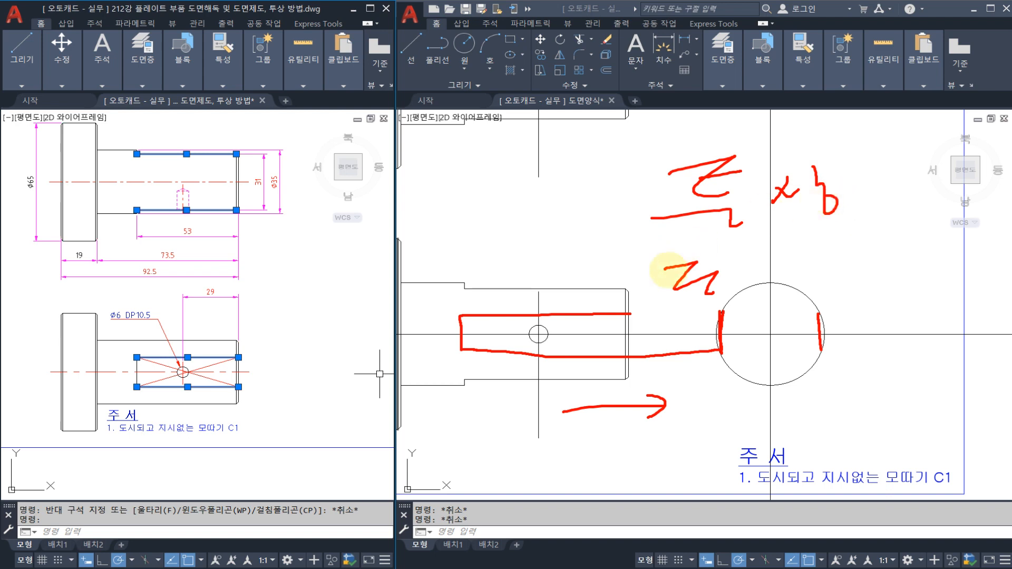
{"action": "key", "text": "Escape"}
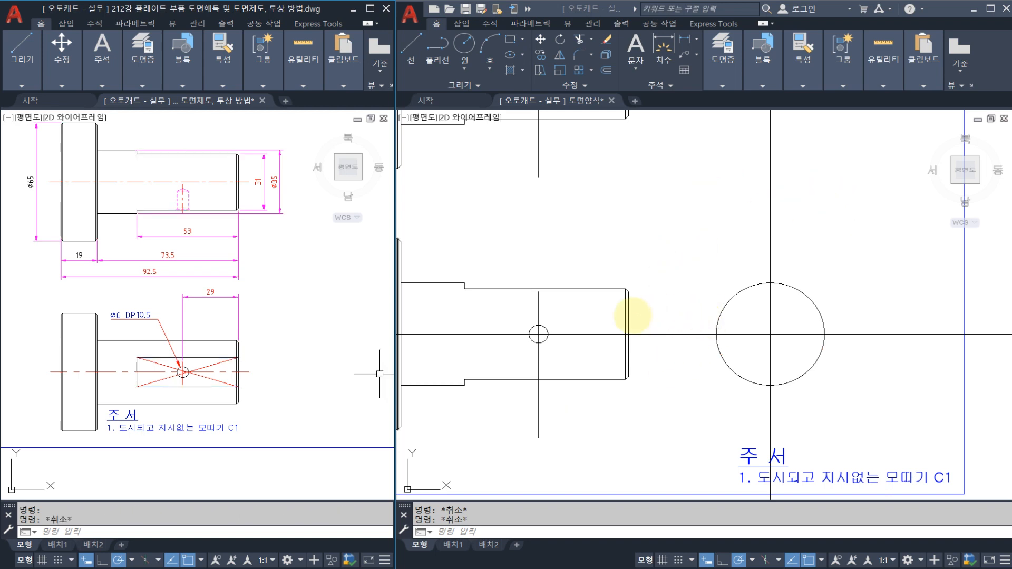
{"action": "mouse_move", "coordinate": [622, 313]}
{"action": "left_mouse_down"}
{"action": "mouse_move", "coordinate": [525, 310]}
{"action": "mouse_move", "coordinate": [469, 331]}
{"action": "mouse_move", "coordinate": [627, 350]}
{"action": "left_mouse_up"}
{"action": "left_click_drag", "start_coordinate": [724, 311], "coordinate": [725, 355]}
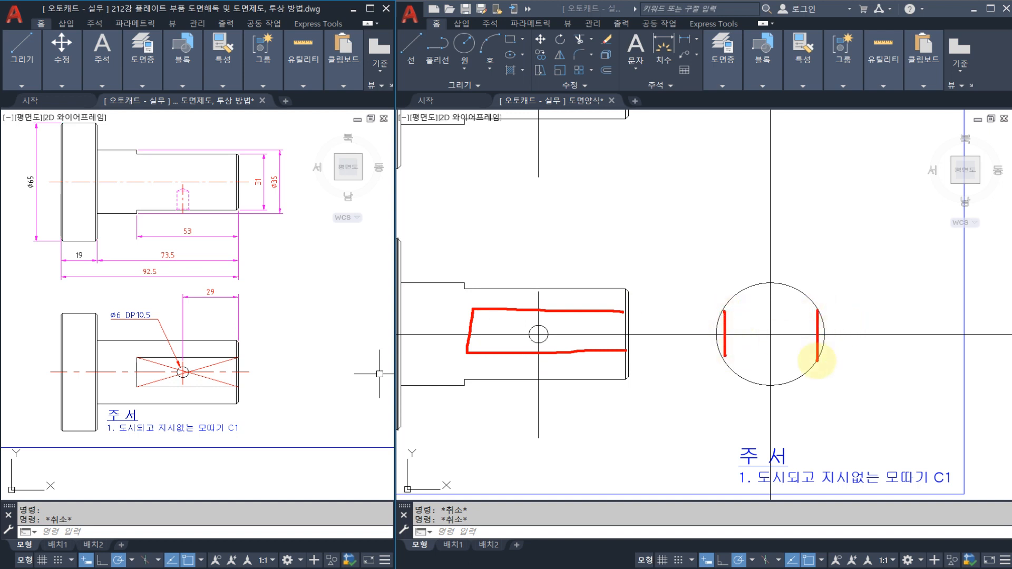
{"action": "left_click_drag", "start_coordinate": [724, 321], "coordinate": [814, 321]}
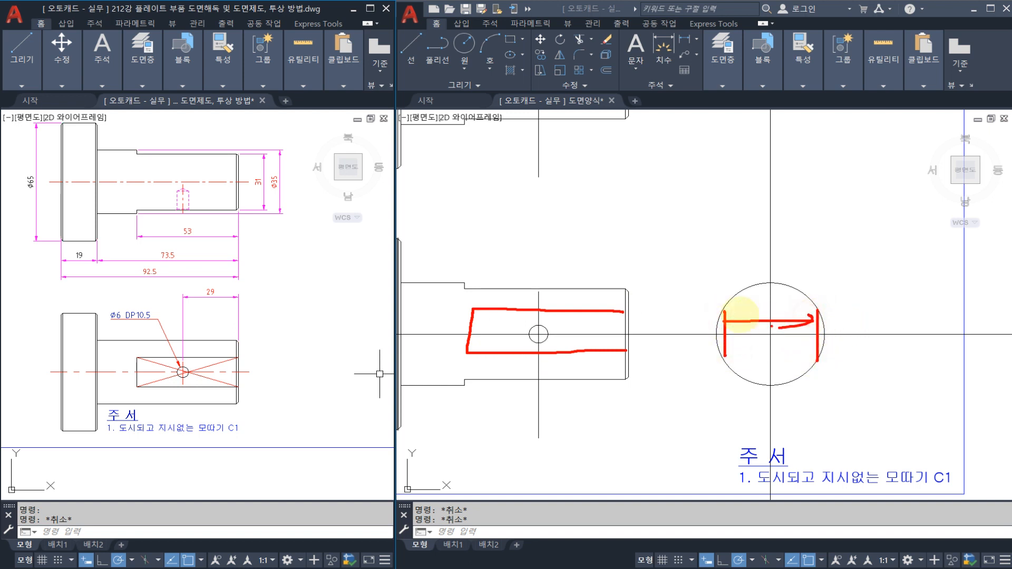
{"action": "left_click_drag", "start_coordinate": [744, 326], "coordinate": [748, 327]}
{"action": "left_click_drag", "start_coordinate": [263, 190], "coordinate": [262, 196]}
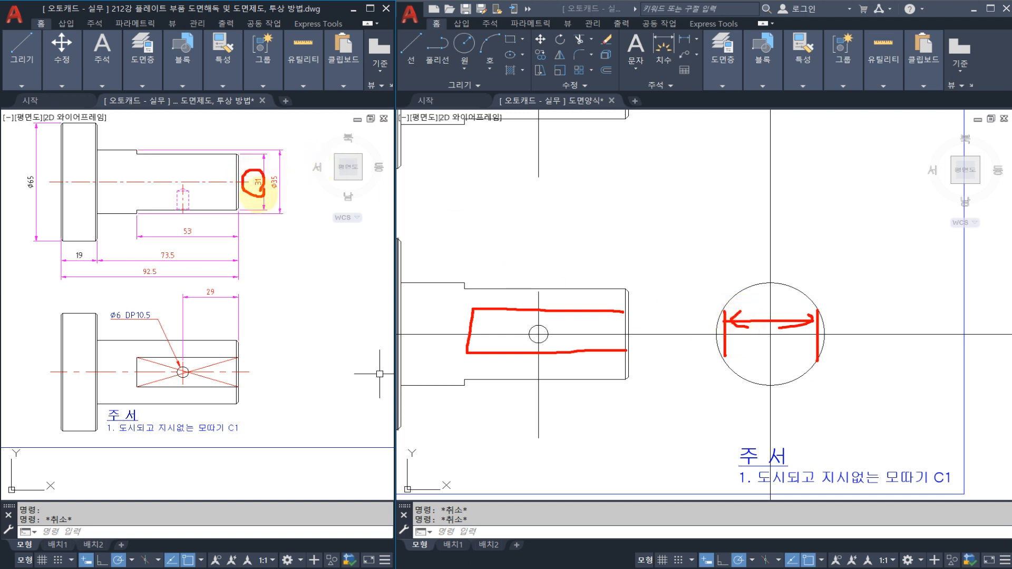
{"action": "mouse_move", "coordinate": [767, 286]}
{"action": "left_mouse_down"}
{"action": "mouse_move", "coordinate": [779, 293]}
{"action": "mouse_move", "coordinate": [767, 301]}
{"action": "left_mouse_up"}
{"action": "left_click_drag", "start_coordinate": [790, 289], "coordinate": [796, 298]}
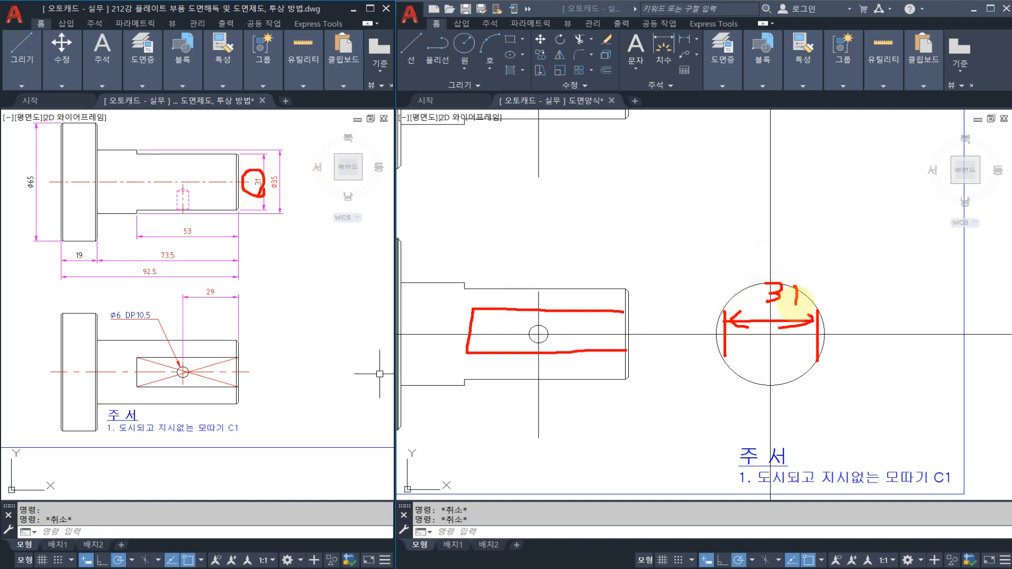
{"action": "key", "text": "Escape"}
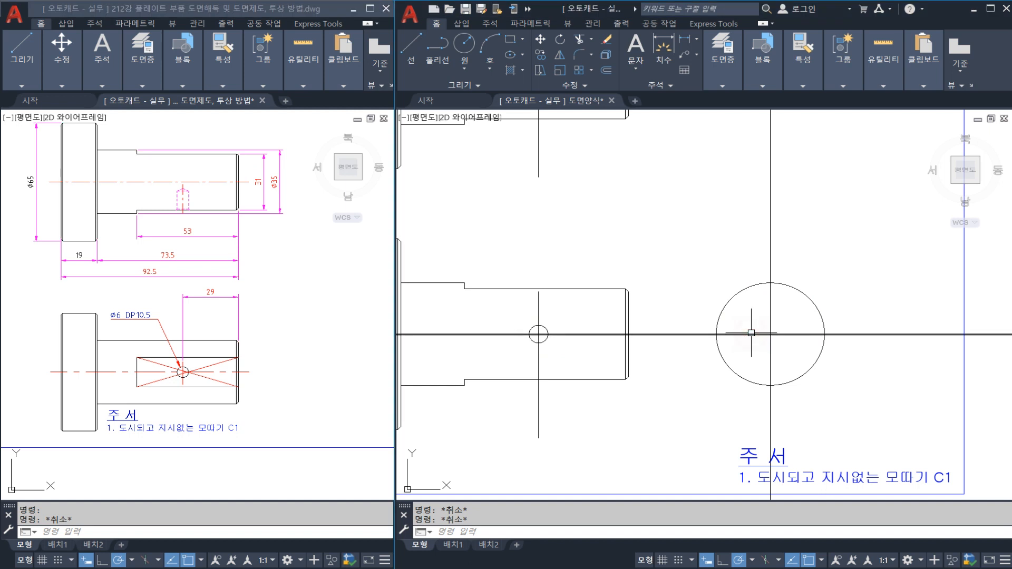
Offset the end-view circle's vertical centre line by 31/2 towards the shaft
{"action": "type", "text": "o"}
{"action": "key", "text": "space"}
{"action": "type", "text": "31/2"}
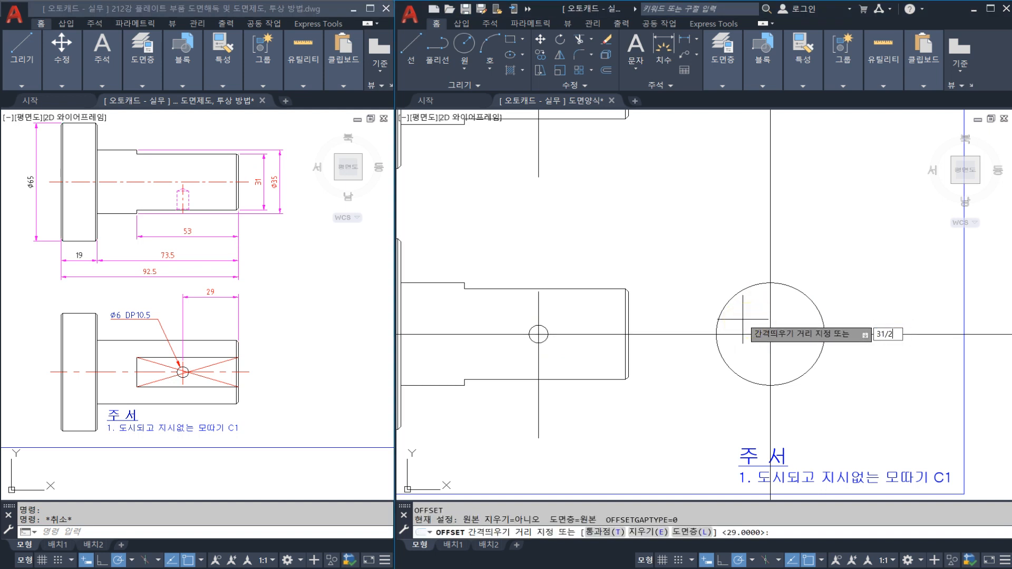
{"action": "key", "text": "Return"}
{"action": "left_click", "coordinate": [770, 311]}
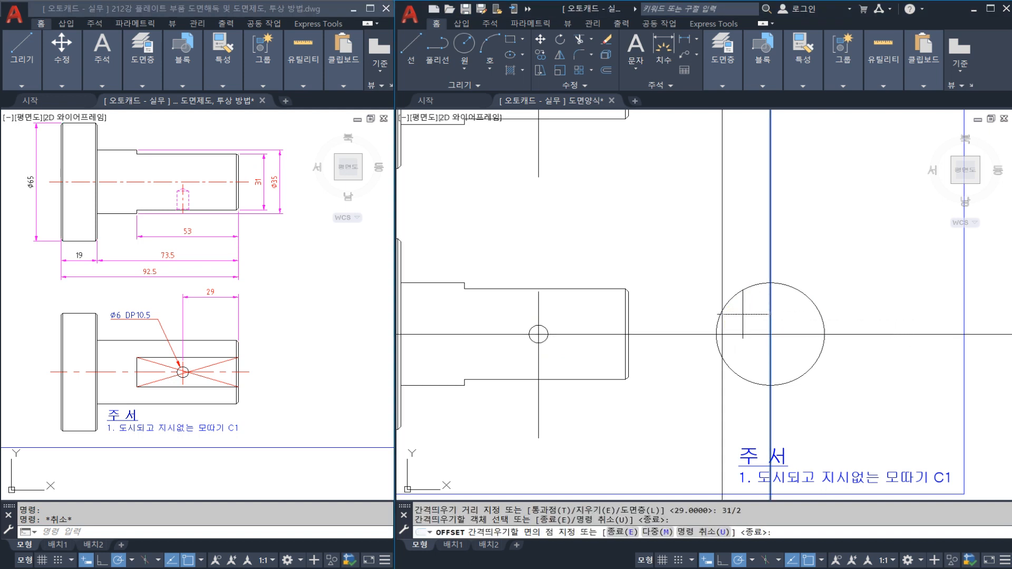
{"action": "left_click", "coordinate": [716, 331]}
{"action": "key", "text": "Escape"}
Draw horizontal construction lines through both intersections of the offset line with the end-view circle
{"action": "type", "text": "xl"}
{"action": "key", "text": "space"}
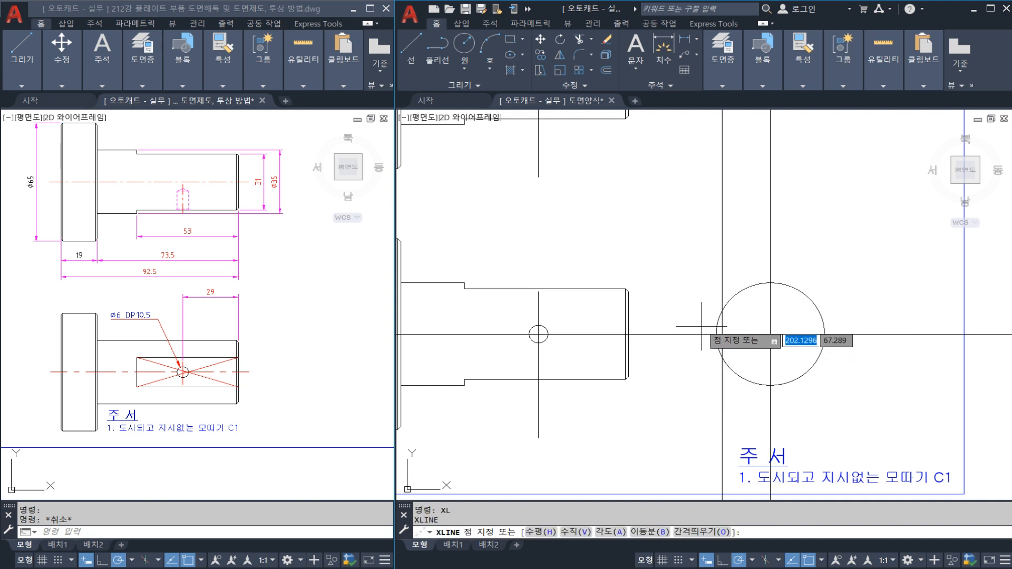
{"action": "left_click", "coordinate": [723, 311]}
{"action": "left_click", "coordinate": [706, 311]}
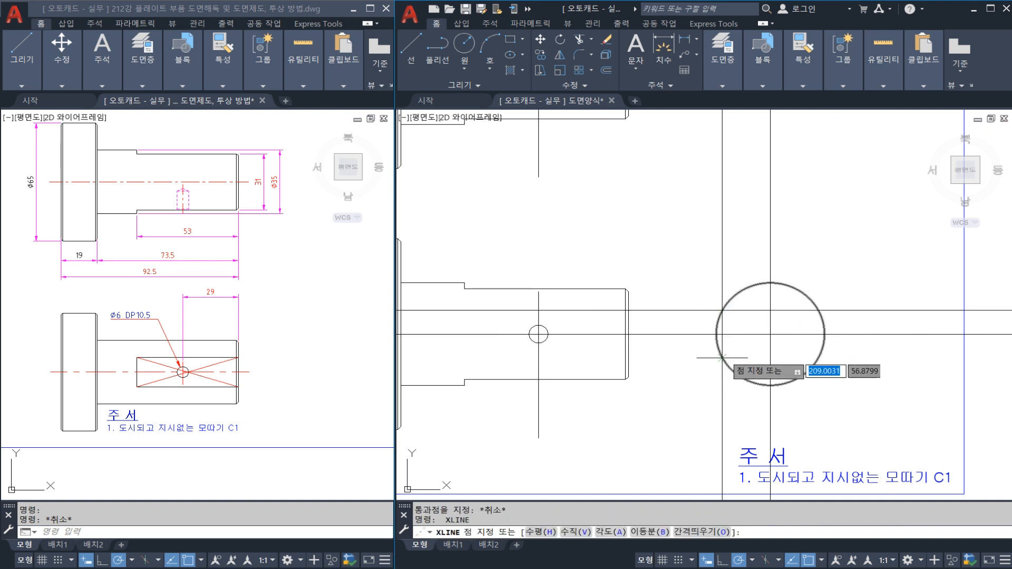
{"action": "key", "text": "Escape"}
{"action": "key", "text": "Escape"}
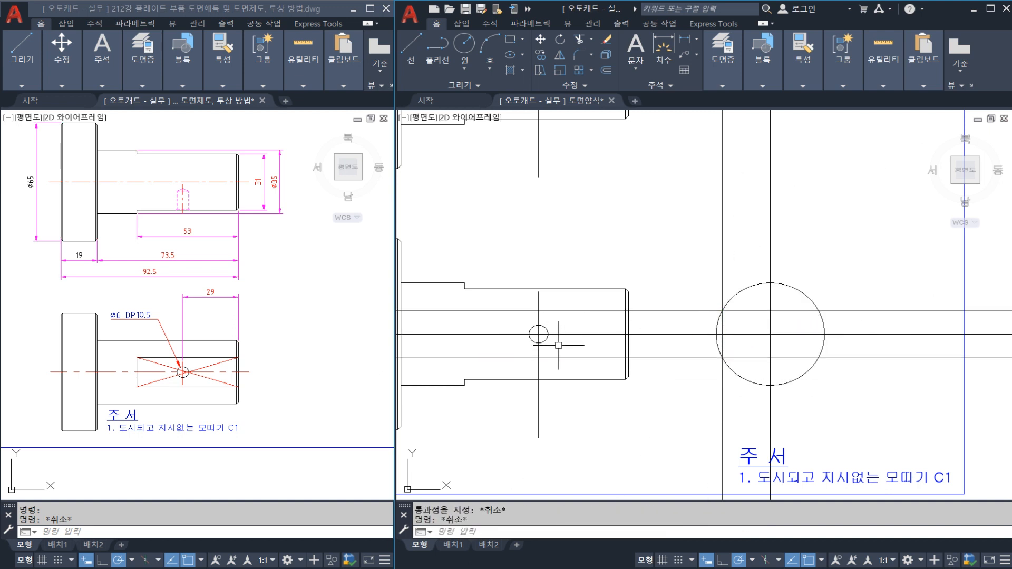
{"action": "key", "text": "Escape"}
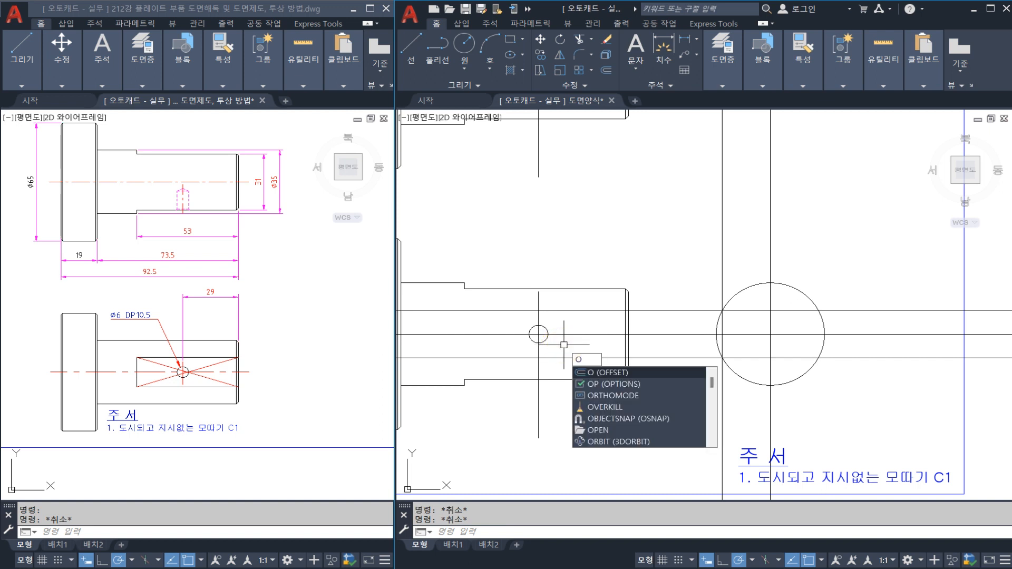
{"action": "scroll", "coordinate": [599, 319], "scroll_direction": "down", "scroll_amount": 3}
{"action": "type", "text": "xl"}
{"action": "key", "text": "Return"}
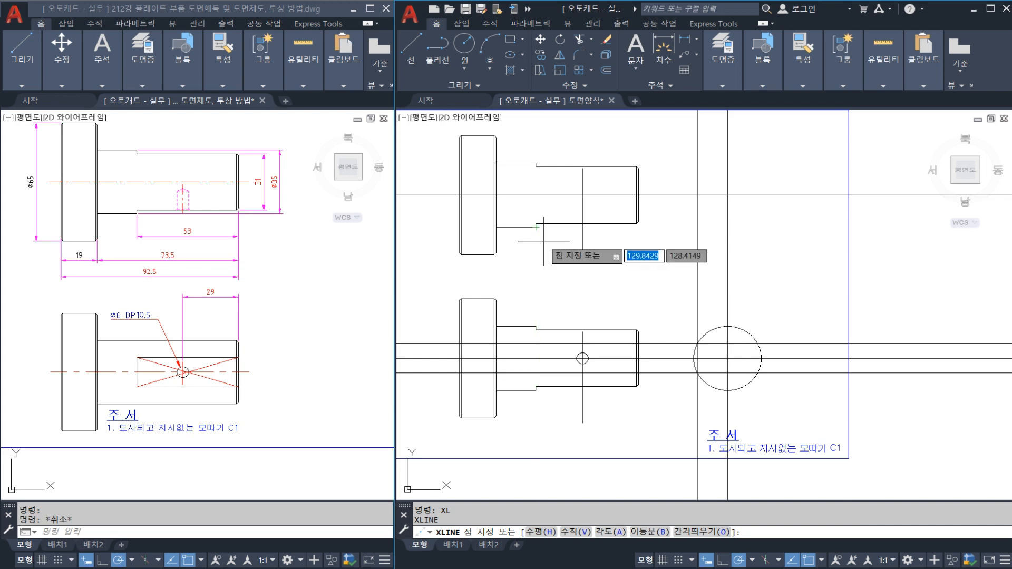
{"action": "key", "text": "Escape"}
Draw a vertical construction line through the shaft step corner in the lower view
{"action": "scroll", "coordinate": [531, 310], "scroll_direction": "up", "scroll_amount": 4}
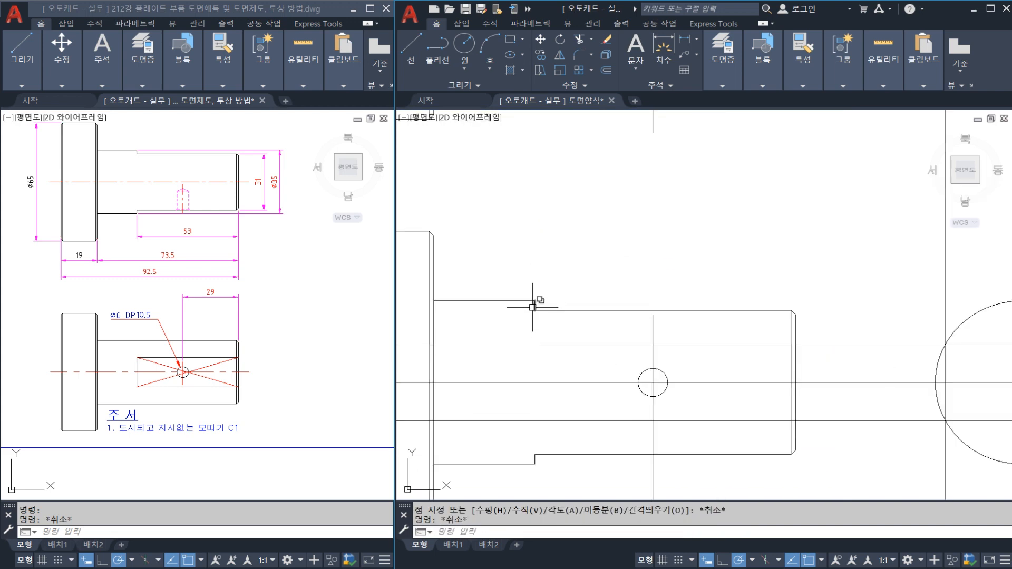
{"action": "type", "text": "x"}
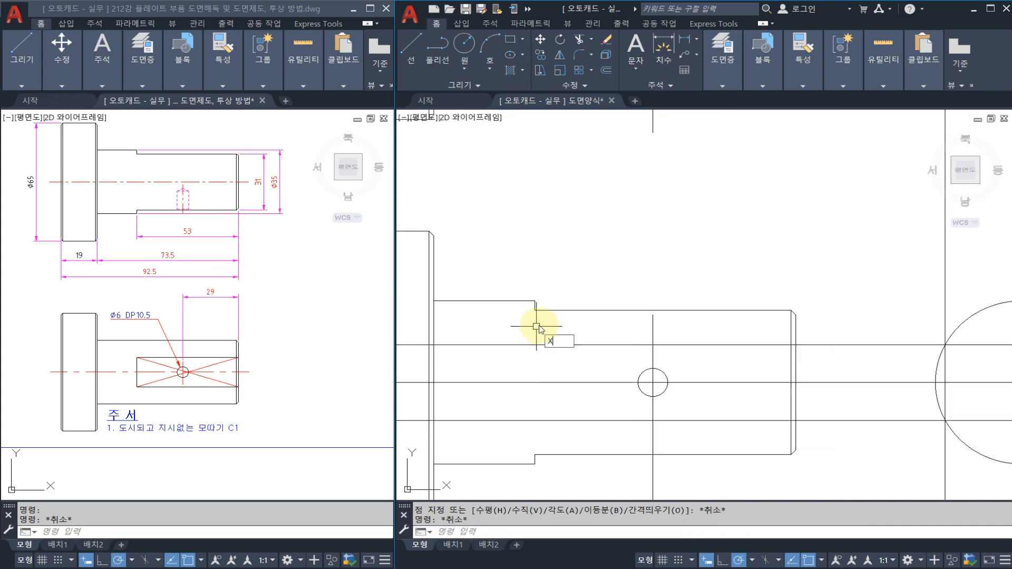
{"action": "type", "text": "l"}
{"action": "key", "text": "Return"}
{"action": "left_click", "coordinate": [536, 314]}
{"action": "left_click", "coordinate": [535, 320]}
{"action": "key", "text": "Escape"}
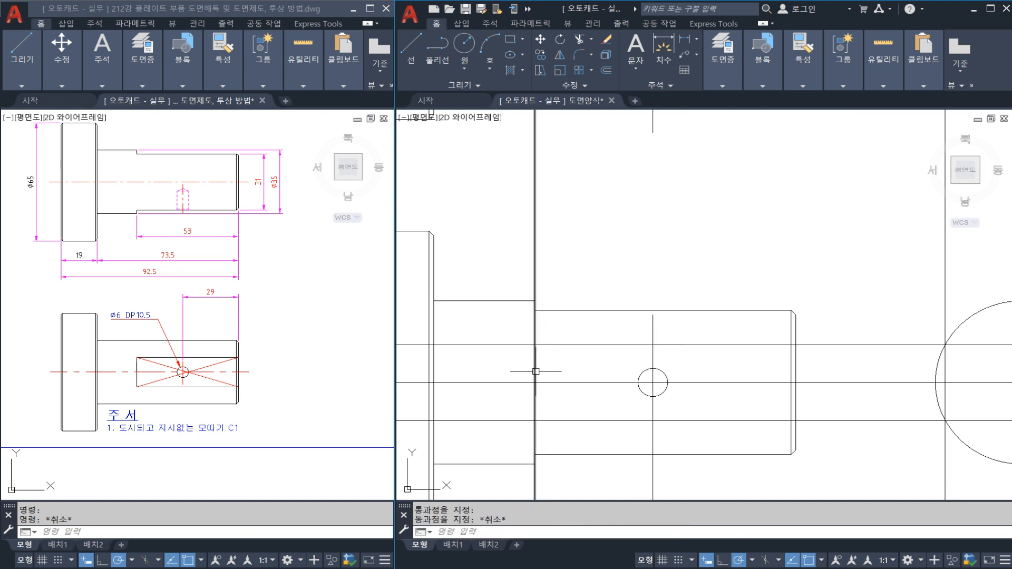
Trim the vertical line and both horizontal construction lines to form the flat's closed inner end at the shaft step
{"action": "type", "text": "tr"}
{"action": "key", "text": "Return"}
{"action": "left_click", "coordinate": [555, 428]}
{"action": "key", "text": "Return"}
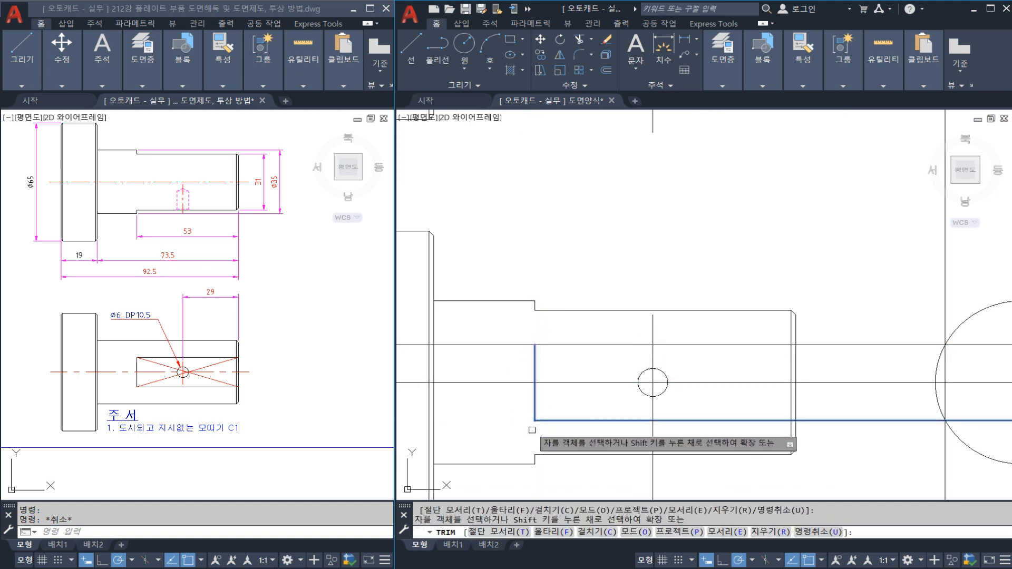
{"action": "key", "text": "Escape"}
{"action": "middle_click_drag", "start_coordinate": [660, 375], "coordinate": [633, 354]}
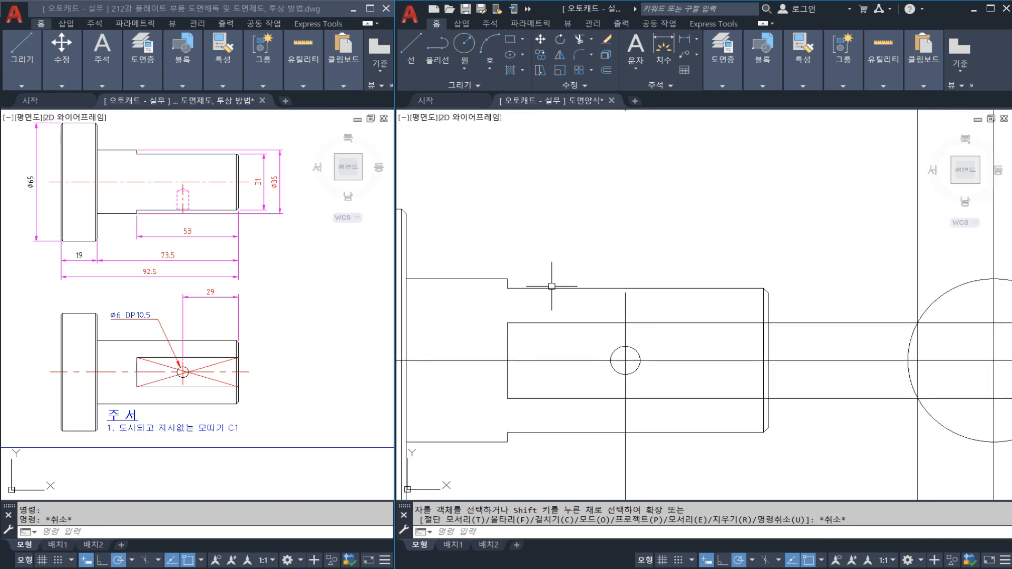
{"action": "key", "text": "Escape"}
{"action": "left_click", "coordinate": [122, 340]}
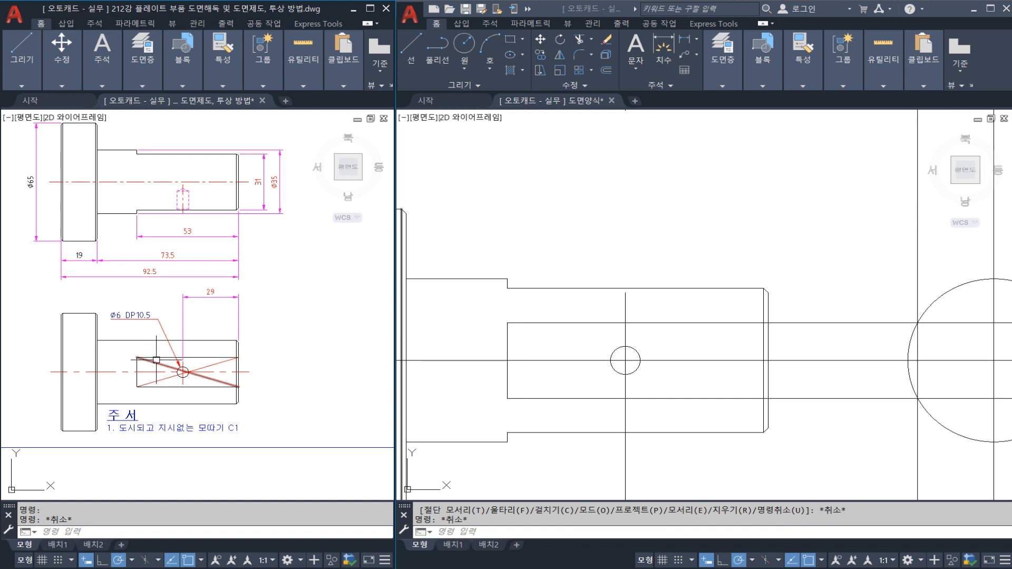
{"action": "left_click", "coordinate": [532, 319]}
{"action": "left_click", "coordinate": [515, 295]}
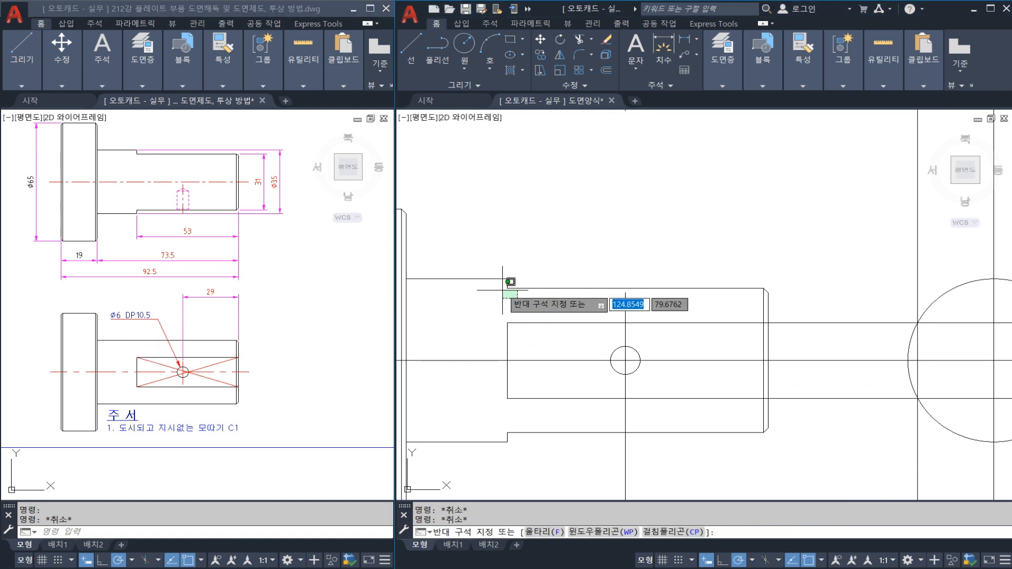
{"action": "left_click", "coordinate": [501, 288]}
{"action": "key", "text": "Escape"}
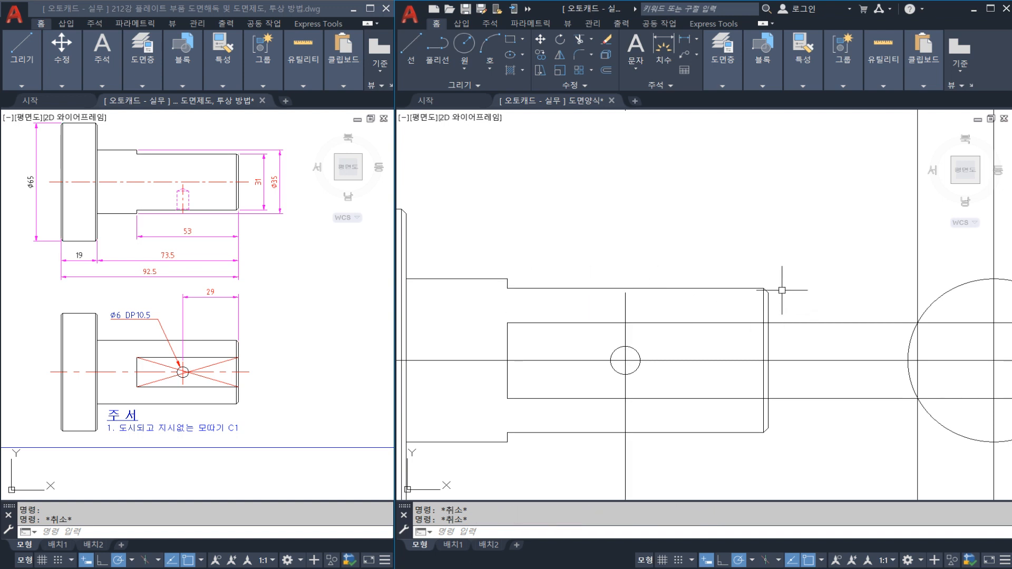
Draw a horizontal construction line through the upper outer corner of the shaft step in the lower view
{"action": "type", "text": "XL"}
{"action": "key", "text": "Return"}
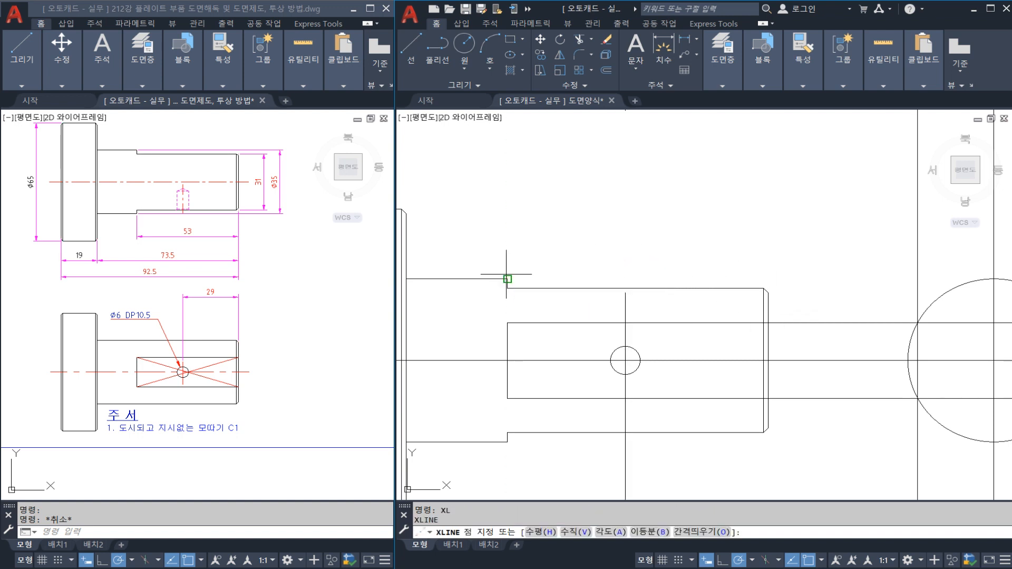
{"action": "left_click", "coordinate": [507, 279]}
{"action": "left_click", "coordinate": [536, 278]}
{"action": "key", "text": "Escape"}
{"action": "middle_click_drag", "start_coordinate": [523, 369], "coordinate": [528, 339]}
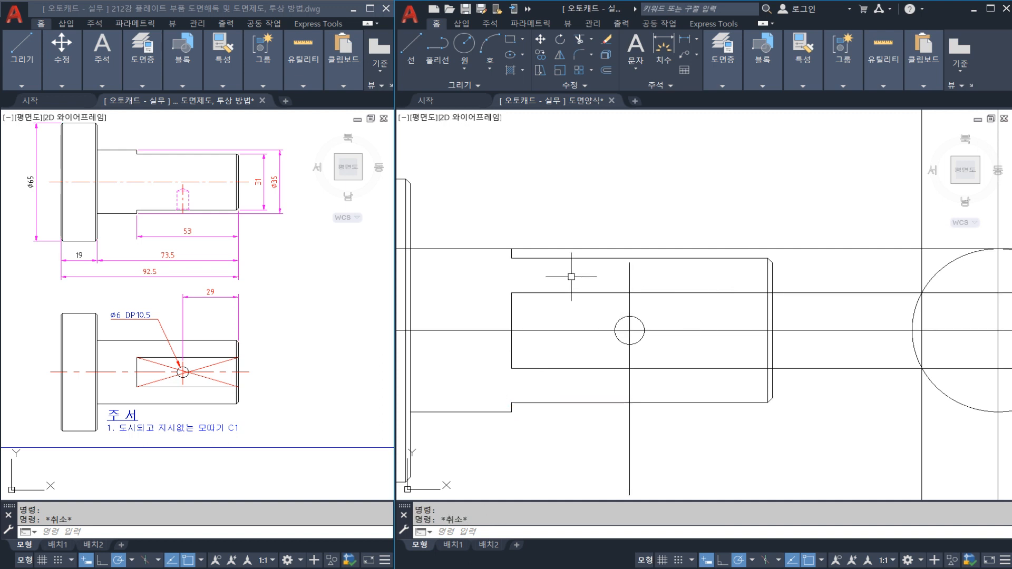
Stretch the upper chamfered corner of the lower view's shaft end up by 2 to the horizontal construction line
{"action": "key", "text": "Return"}
{"action": "left_click", "coordinate": [785, 270]}
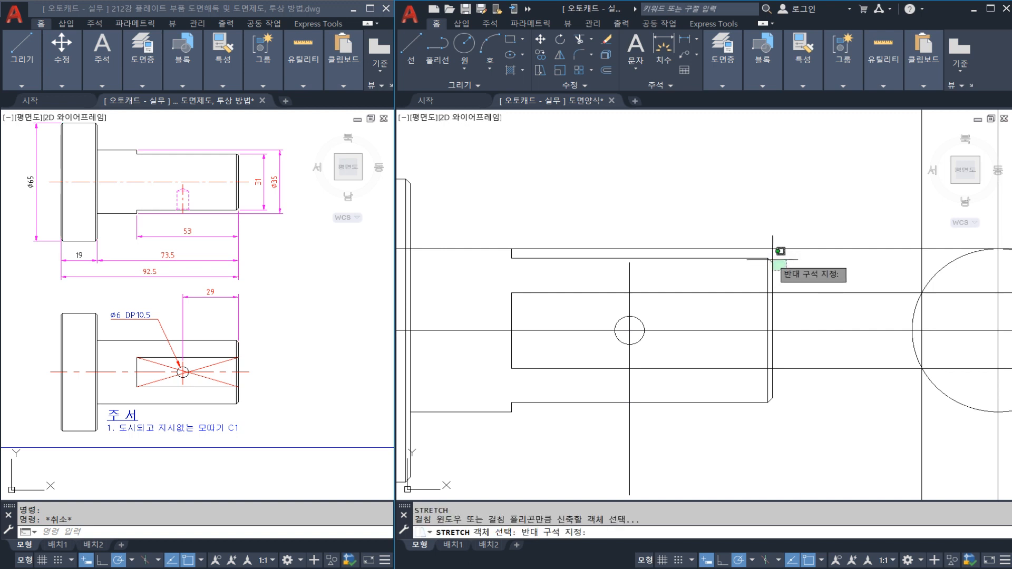
{"action": "left_click", "coordinate": [759, 251]}
{"action": "key", "text": "Return"}
{"action": "left_click", "coordinate": [767, 259]}
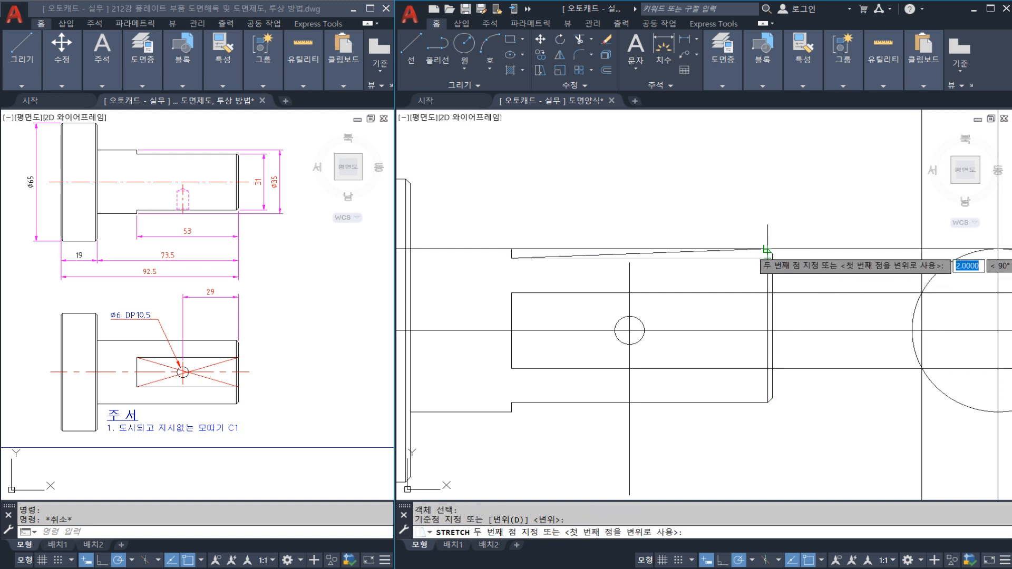
{"action": "key", "text": "Escape"}
Erase the slanted upper shaft edge and the horizontal construction line above it
{"action": "left_click", "coordinate": [554, 251]}
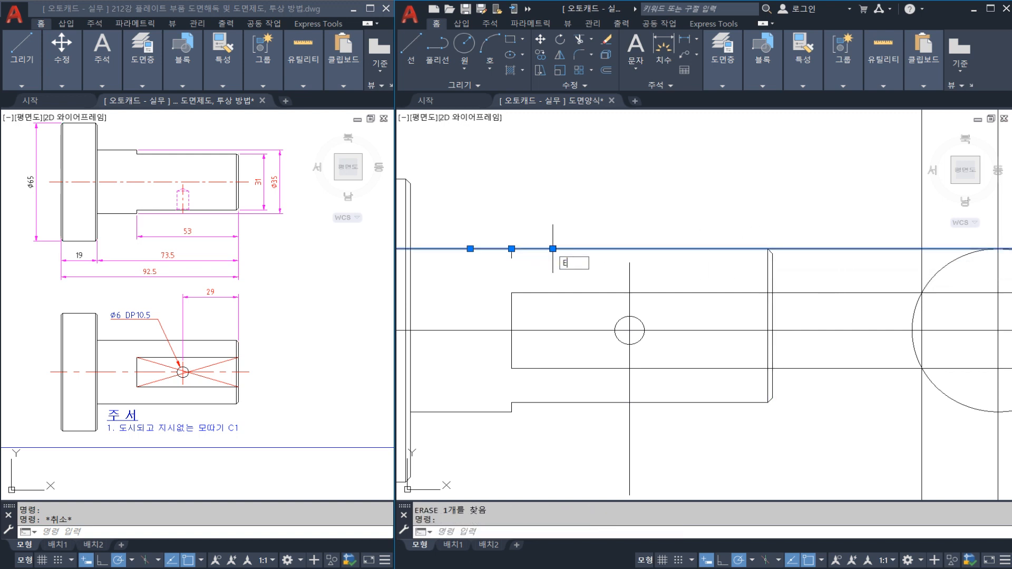
{"action": "type", "text": "e"}
{"action": "key", "text": "Return"}
Extend the upper shaft edge to the chamfer line at the shaft end and erase the leftover short step line
{"action": "key", "text": "Return"}
{"action": "left_click", "coordinate": [768, 261]}
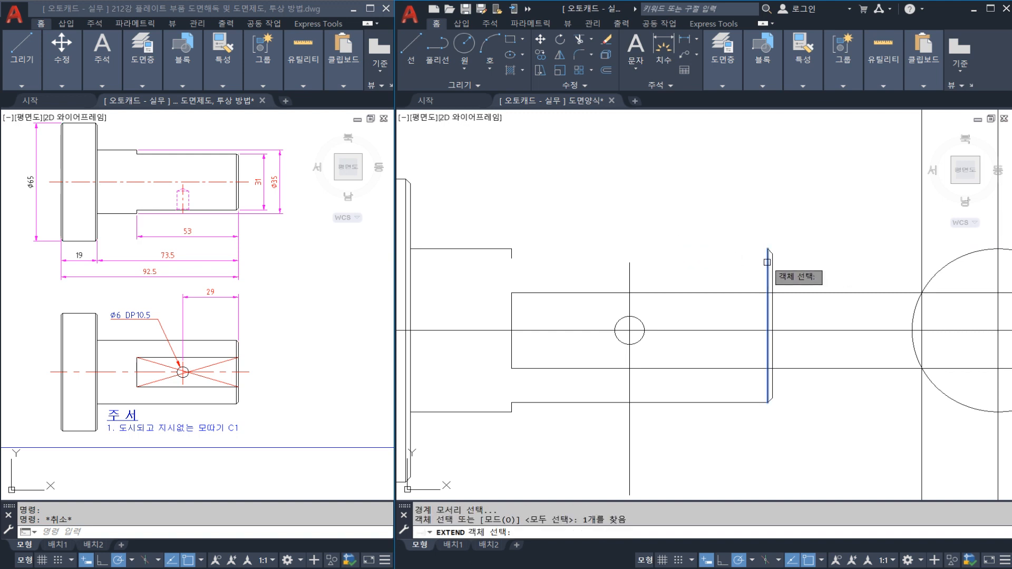
{"action": "key", "text": "Return"}
{"action": "left_click", "coordinate": [509, 251]}
{"action": "key", "text": "Escape"}
{"action": "left_click", "coordinate": [511, 254]}
{"action": "type", "text": "e"}
{"action": "key", "text": "Return"}
Erase the lower shaft edge beyond the step, together with the lower step line and the lower end chamfer
{"action": "middle_click_drag", "start_coordinate": [547, 371], "coordinate": [564, 341]}
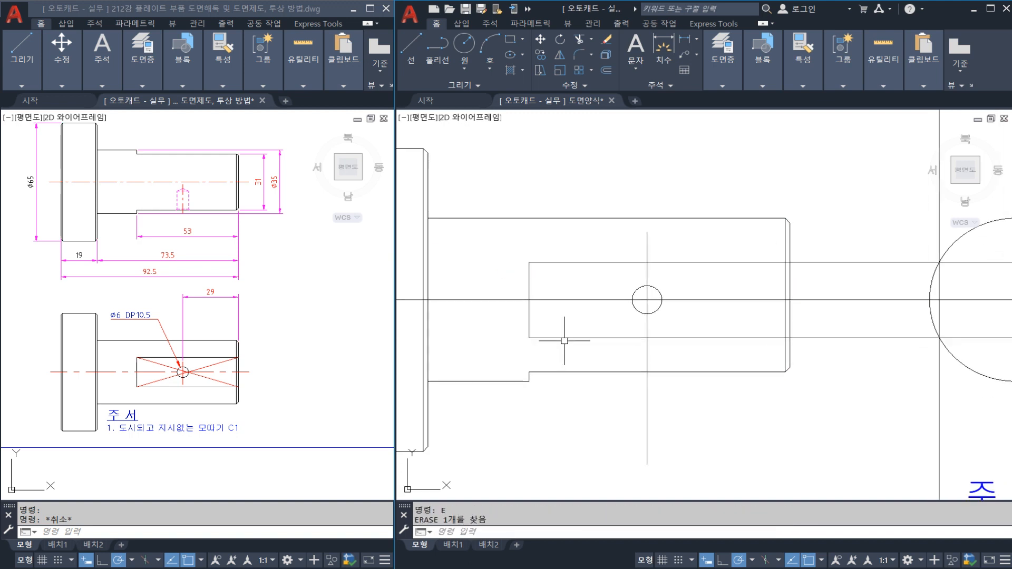
{"action": "left_click", "coordinate": [500, 350]}
{"action": "left_click", "coordinate": [812, 409]}
{"action": "type", "text": "e"}
{"action": "key", "text": "Return"}
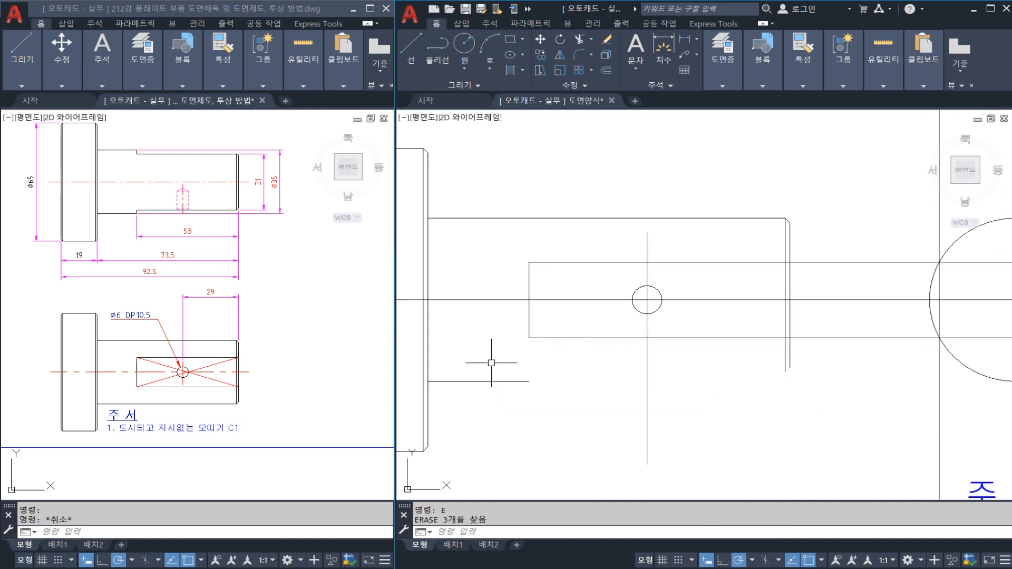
Erase the leftover lower shaft edge and mirror the upper shaft edge about the horizontal centre line to replace it
{"action": "left_click", "coordinate": [480, 381]}
{"action": "key", "text": "Return"}
{"action": "type", "text": "e"}
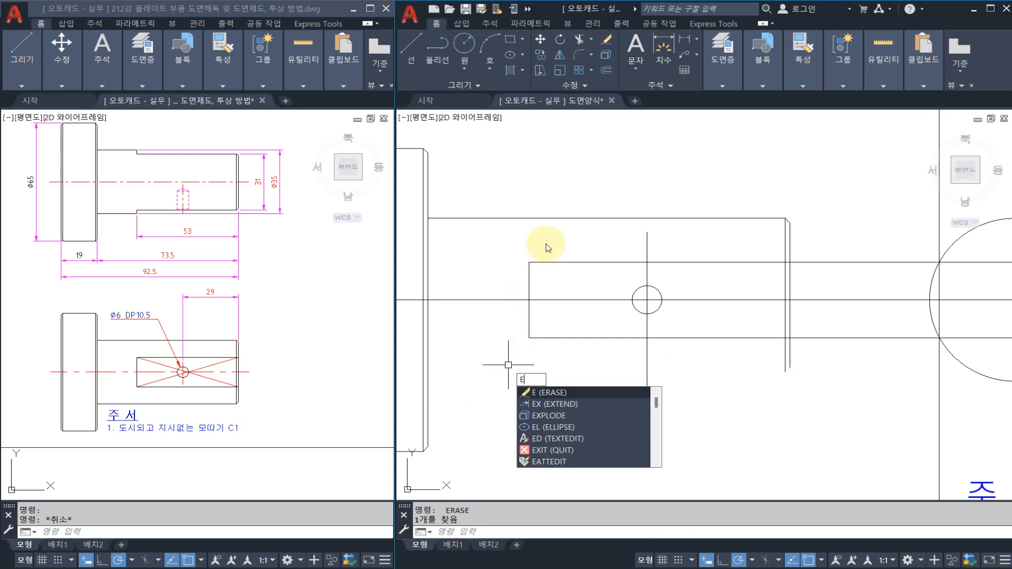
{"action": "key", "text": "BackSpace"}
{"action": "type", "text": "mi"}
{"action": "key", "text": "Return"}
{"action": "left_click", "coordinate": [535, 217]}
{"action": "key", "text": "Return"}
{"action": "left_click", "coordinate": [529, 301]}
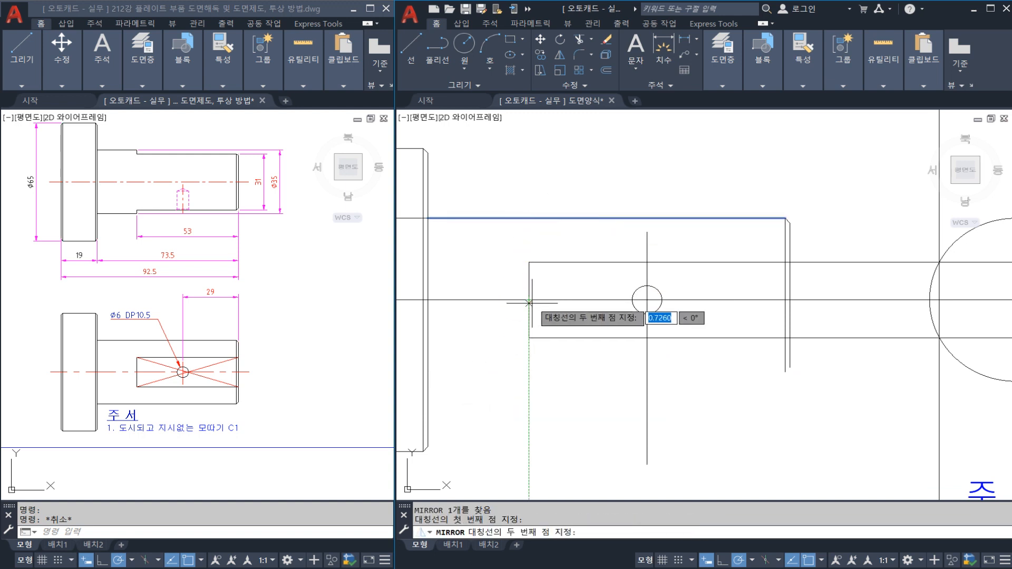
{"action": "left_click", "coordinate": [544, 300]}
{"action": "key", "text": "Return"}
Mirror the upper chamfer at the shaft end about the horizontal centre line, keeping the original
{"action": "scroll", "coordinate": [789, 376], "scroll_direction": "up", "scroll_amount": 4}
{"action": "scroll", "coordinate": [797, 383], "scroll_direction": "down", "scroll_amount": 2}
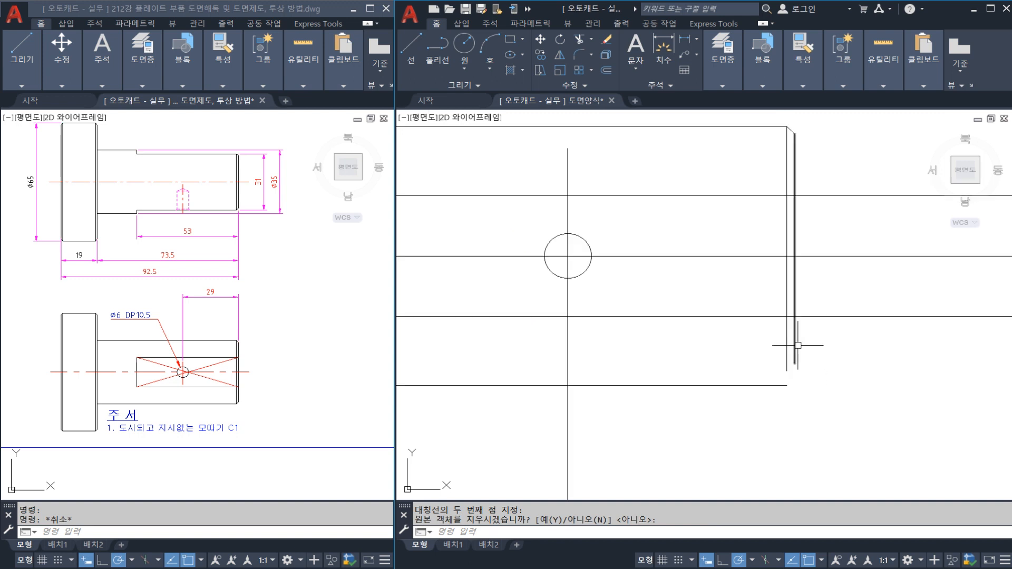
{"action": "middle_click_drag", "start_coordinate": [770, 162], "coordinate": [747, 207]}
{"action": "left_click", "coordinate": [766, 176]}
{"action": "type", "text": "mi"}
{"action": "key", "text": "Return"}
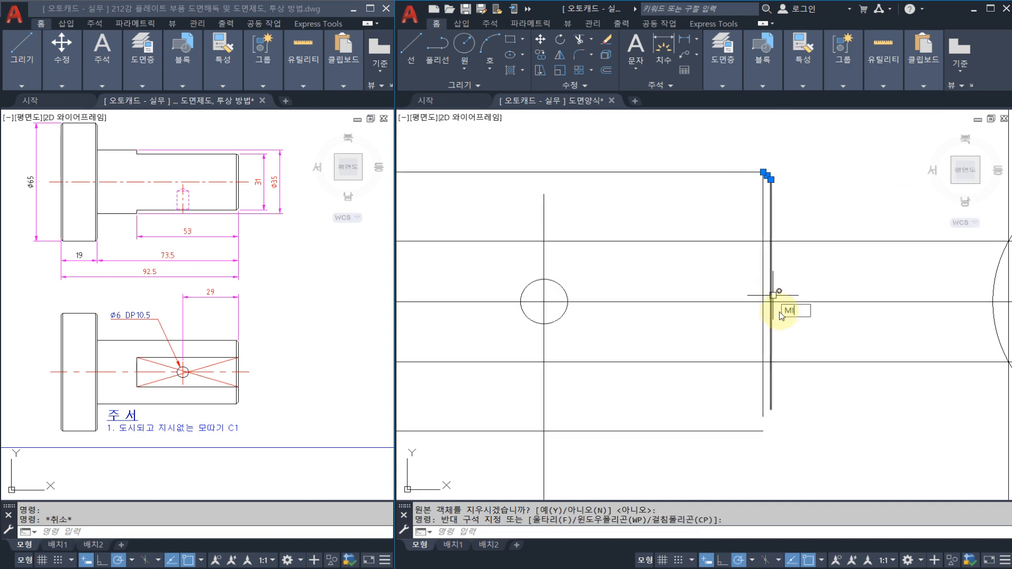
{"action": "left_click", "coordinate": [770, 302]}
{"action": "left_click", "coordinate": [782, 302]}
{"action": "key", "text": "Return"}
Extend the two vertical lines at the shaft end down to the mirrored lower chamfer
{"action": "middle_click_drag", "start_coordinate": [773, 416], "coordinate": [766, 356]}
{"action": "type", "text": "e"}
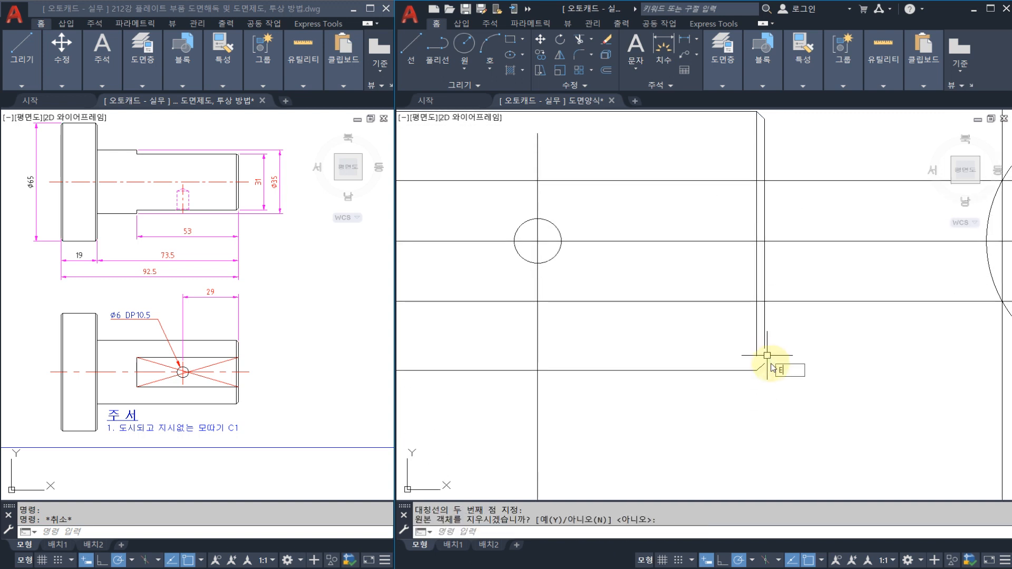
{"action": "left_click", "coordinate": [763, 367]}
{"action": "key", "text": "Return"}
{"action": "left_click", "coordinate": [756, 349]}
{"action": "left_click", "coordinate": [764, 343]}
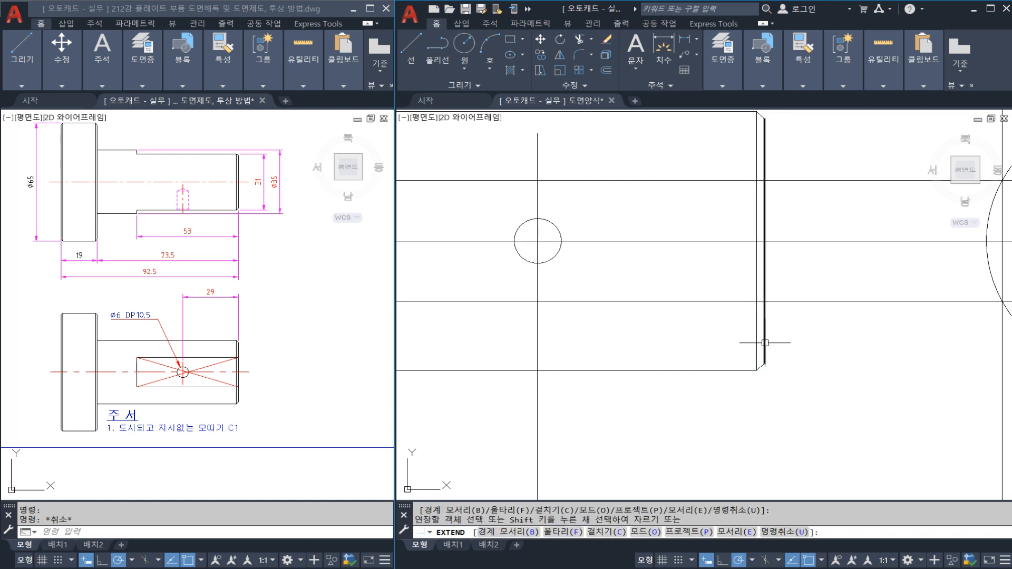
{"action": "key", "text": "Escape"}
Try to erase the end-view circle together with its vertical centre line and the flat's upper edge
{"action": "scroll", "coordinate": [764, 343], "scroll_direction": "down", "scroll_amount": 4}
{"action": "middle_click_drag", "start_coordinate": [692, 340], "coordinate": [624, 360]}
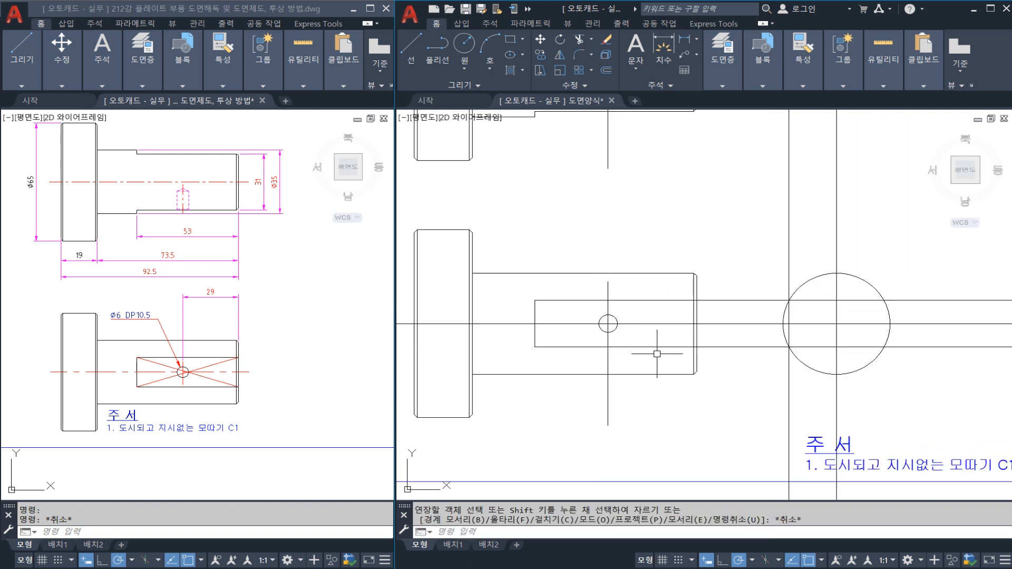
{"action": "left_click", "coordinate": [906, 313]}
{"action": "left_click", "coordinate": [824, 277]}
{"action": "type", "text": "e"}
{"action": "key", "text": "Return"}
{"action": "left_click", "coordinate": [805, 282]}
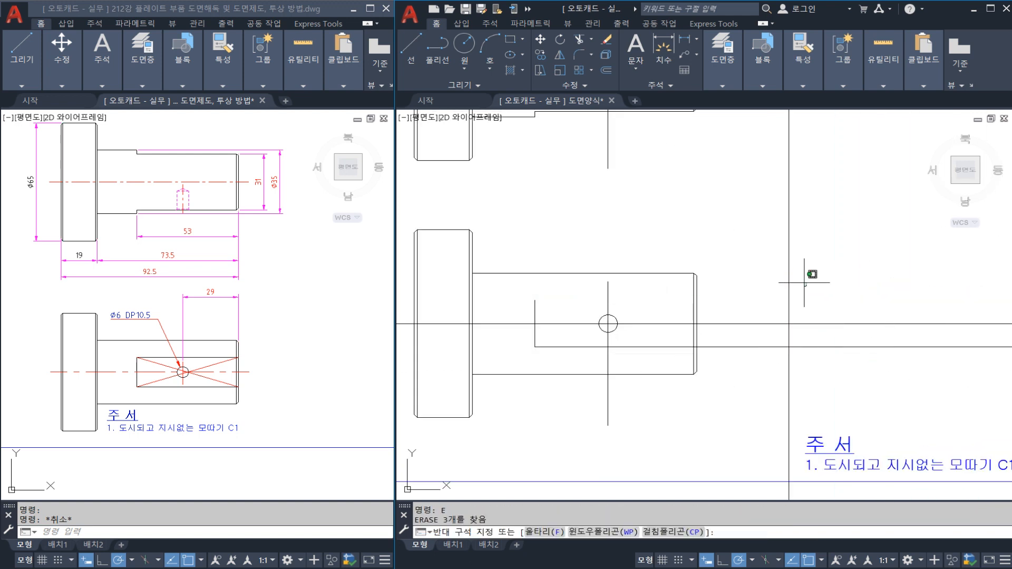
{"action": "left_click", "coordinate": [780, 268]}
{"action": "type", "text": "e"}
{"action": "key", "text": "Escape"}
{"action": "key", "text": "ctrl+z"}
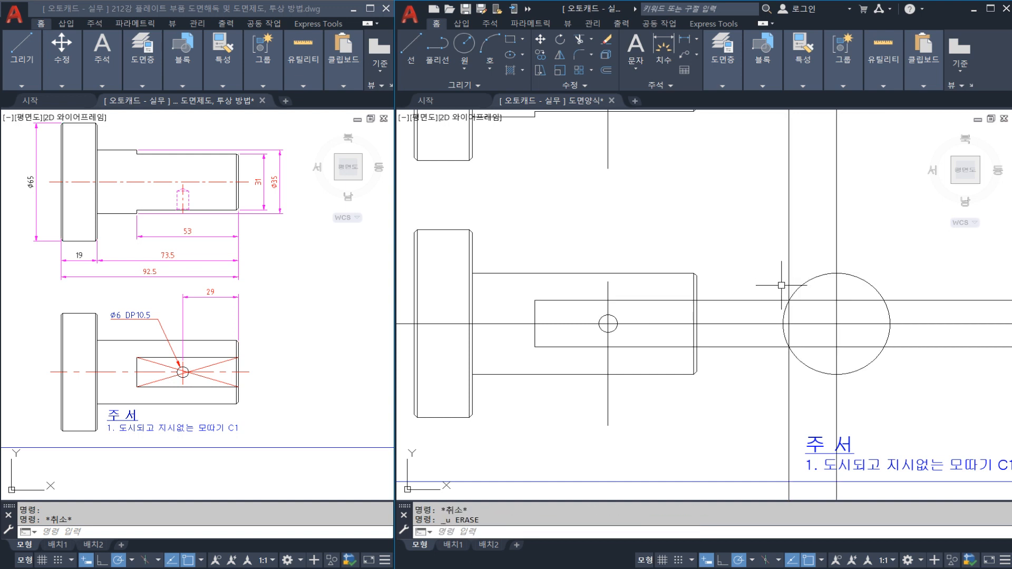
Trim the flat's upper and lower edges where they run past the shaft end
{"action": "scroll", "coordinate": [702, 321], "scroll_direction": "up", "scroll_amount": 2}
{"action": "type", "text": "tr"}
{"action": "key", "text": "Return"}
{"action": "left_click", "coordinate": [694, 308]}
{"action": "key", "text": "Return"}
{"action": "left_click", "coordinate": [704, 289]}
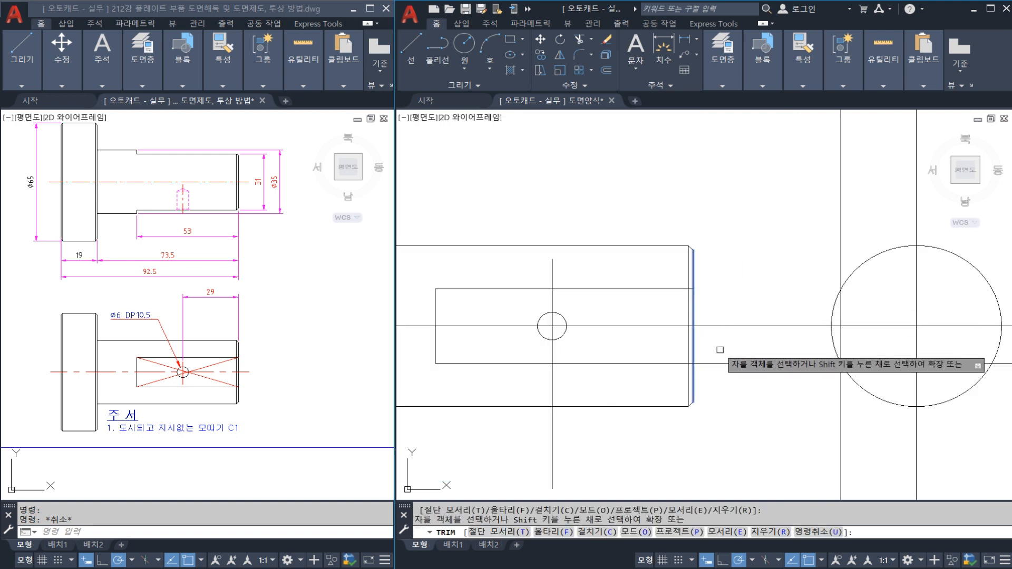
{"action": "key", "text": "Escape"}
Erase the end-view circle with both vertical construction lines and save the drawing
{"action": "scroll", "coordinate": [732, 341], "scroll_direction": "down", "scroll_amount": 2}
{"action": "left_click_drag", "start_coordinate": [875, 320], "coordinate": [775, 264]}
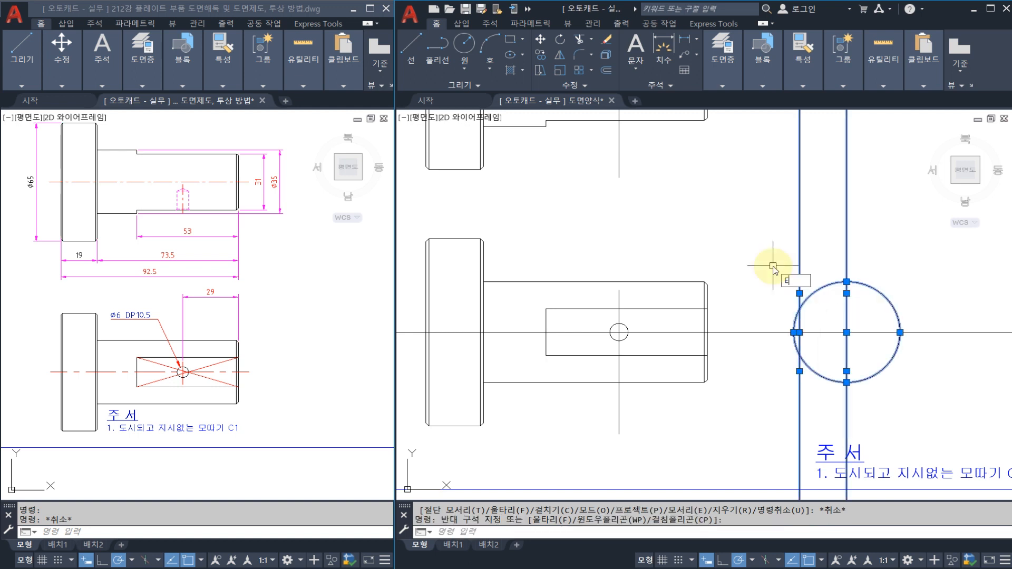
{"action": "type", "text": "e"}
{"action": "key", "text": "Return"}
{"action": "middle_click_drag", "start_coordinate": [675, 344], "coordinate": [737, 324]}
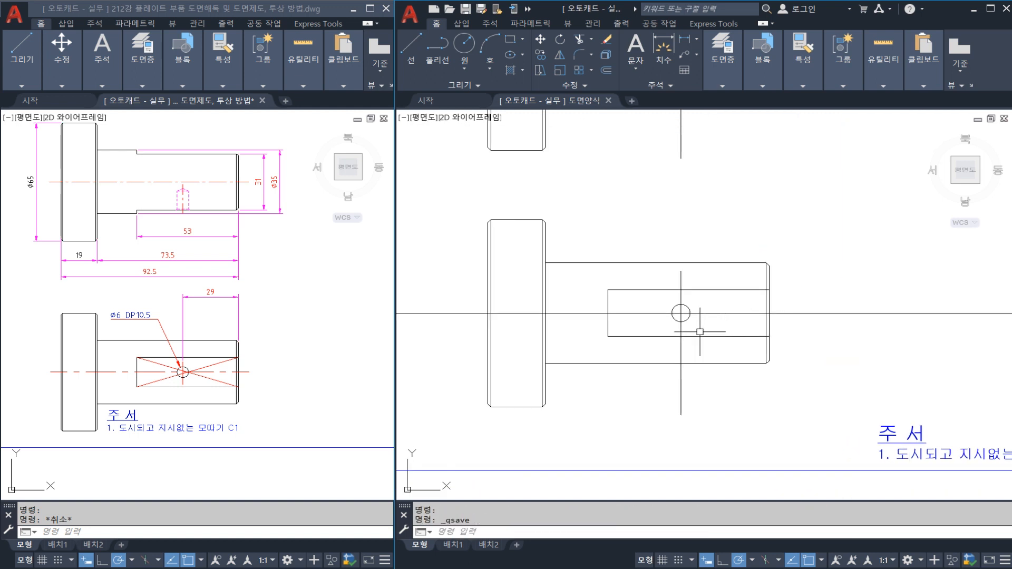
Break the hole's vertical centre line so that it runs only slightly past the circle above and below
{"action": "scroll", "coordinate": [686, 334], "scroll_direction": "up", "scroll_amount": 2}
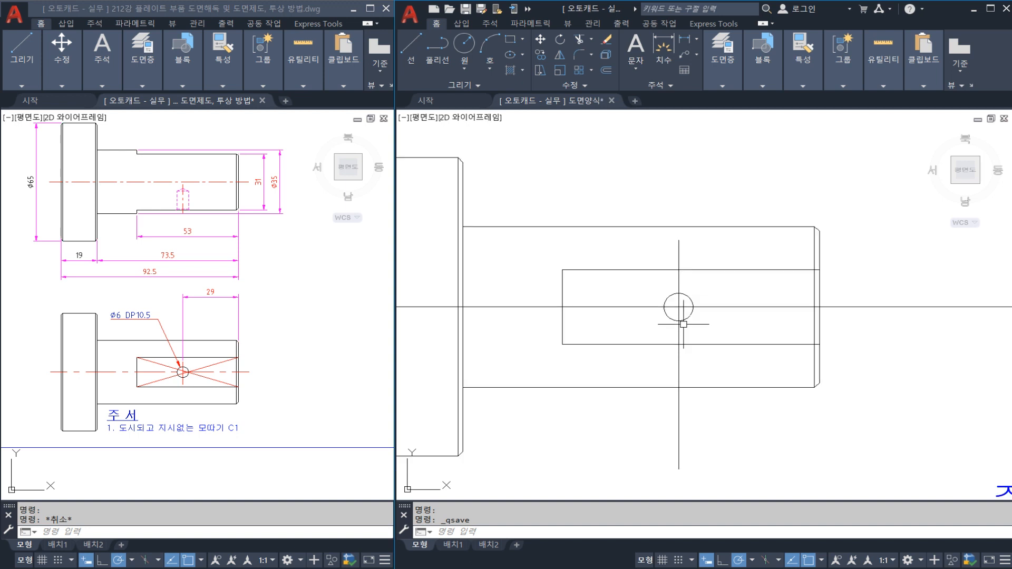
{"action": "type", "text": "br"}
{"action": "key", "text": "Return"}
{"action": "left_click", "coordinate": [678, 278]}
{"action": "left_click", "coordinate": [678, 227]}
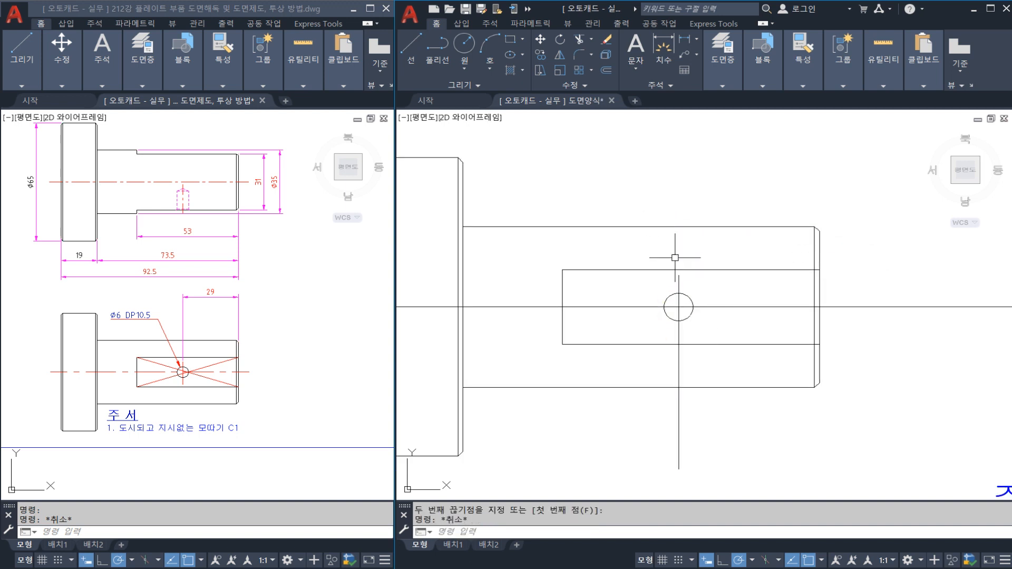
{"action": "key", "text": "Escape"}
{"action": "key", "text": "space"}
{"action": "left_click", "coordinate": [680, 340]}
{"action": "left_click", "coordinate": [681, 373]}
{"action": "key", "text": "Escape"}
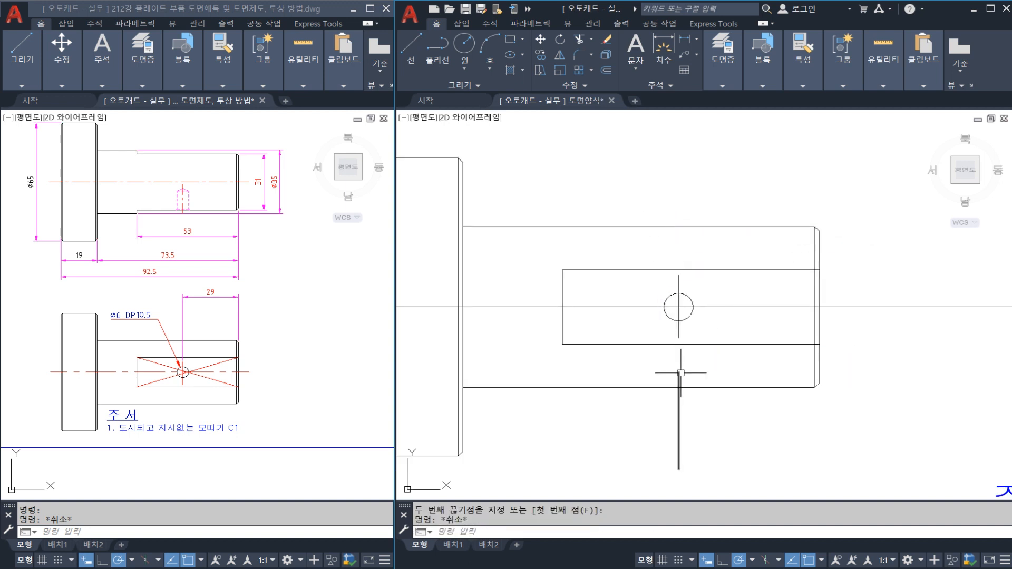
Break the lower view's horizontal centre line just outside the flange face and just beyond the shaft end
{"action": "scroll", "coordinate": [682, 328], "scroll_direction": "down", "scroll_amount": 2}
{"action": "type", "text": "br"}
{"action": "key", "text": "Return"}
{"action": "left_click", "coordinate": [463, 319]}
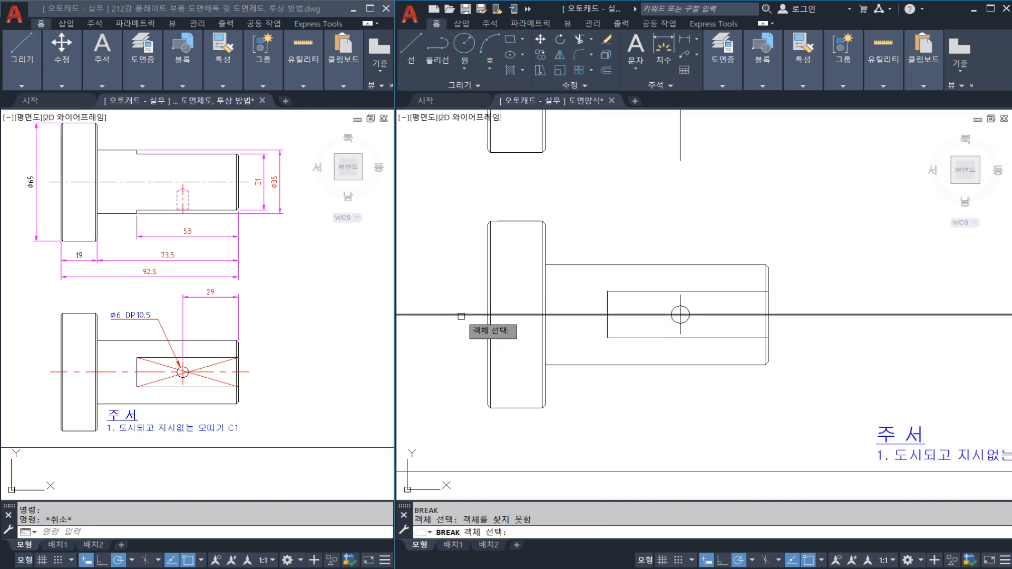
{"action": "left_click", "coordinate": [457, 315]}
{"action": "left_click", "coordinate": [471, 315]}
{"action": "key", "text": "space"}
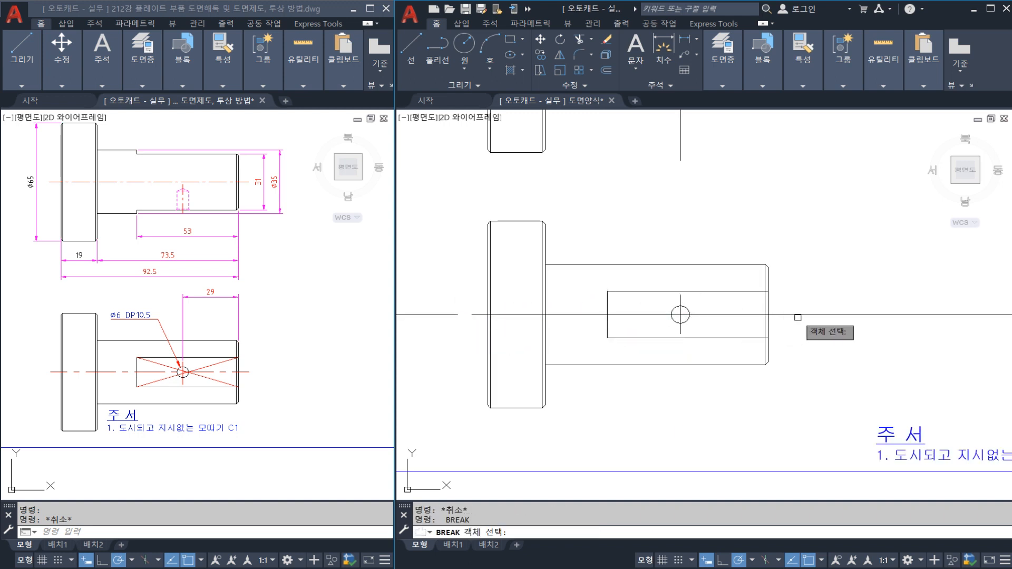
{"action": "left_click", "coordinate": [793, 315]}
{"action": "left_click", "coordinate": [783, 331]}
{"action": "key", "text": "Escape"}
Erase the leftover centre line pieces beyond both breaks of the lower view
{"action": "left_click", "coordinate": [812, 330]}
{"action": "left_click", "coordinate": [806, 294]}
{"action": "type", "text": "e"}
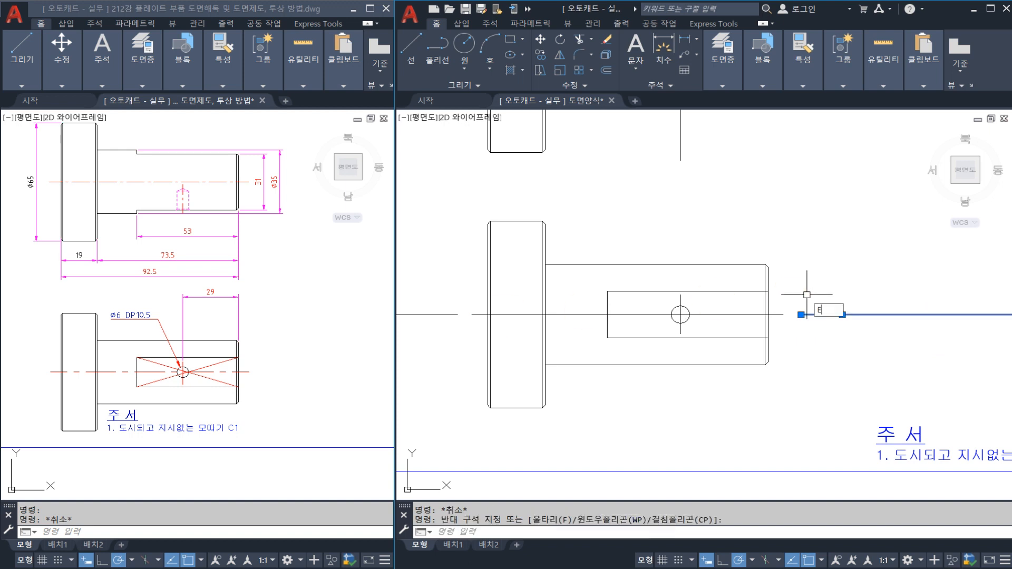
{"action": "key", "text": "space"}
{"action": "left_click", "coordinate": [457, 332]}
{"action": "left_click", "coordinate": [442, 302]}
{"action": "type", "text": "e"}
{"action": "key", "text": "space"}
Break the upper view's horizontal centre line just outside the flange face and just beyond the shaft end
{"action": "scroll", "coordinate": [492, 267], "scroll_direction": "down", "scroll_amount": 2}
{"action": "middle_click_drag", "start_coordinate": [499, 211], "coordinate": [501, 296]}
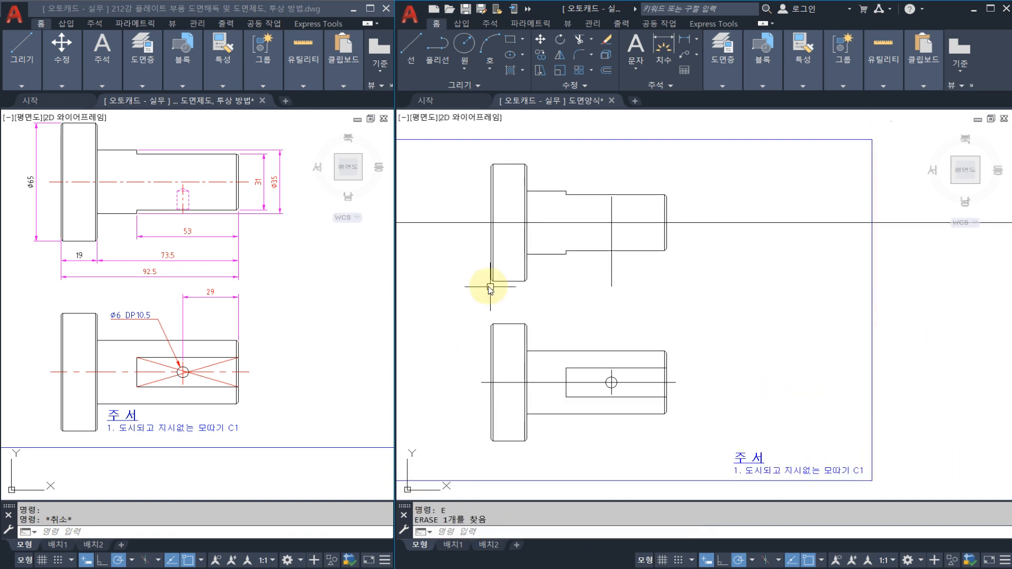
{"action": "right_click", "coordinate": [490, 289]}
{"action": "key", "text": "Escape"}
{"action": "left_click", "coordinate": [442, 222]}
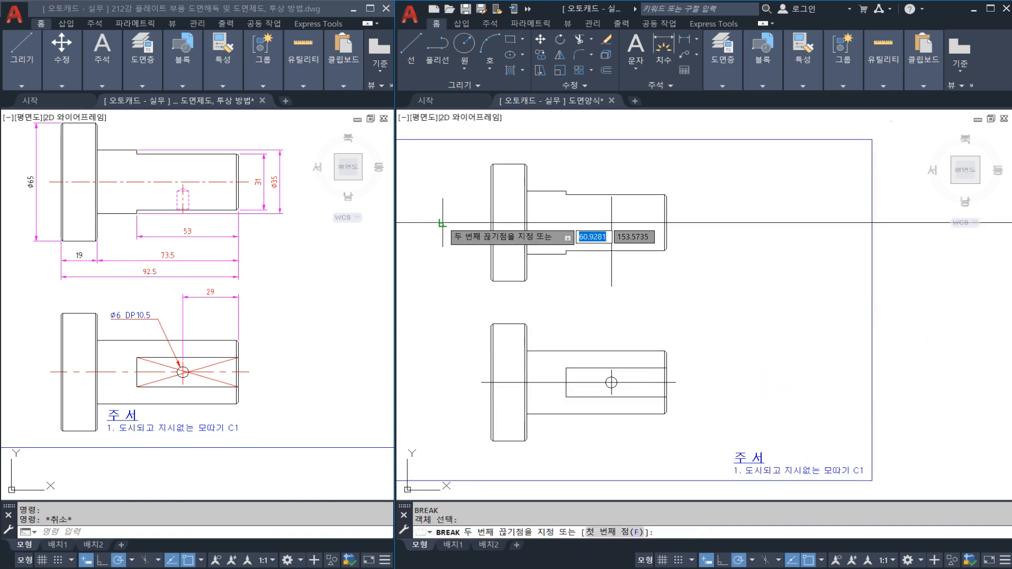
{"action": "left_click", "coordinate": [479, 237]}
{"action": "key", "text": "space"}
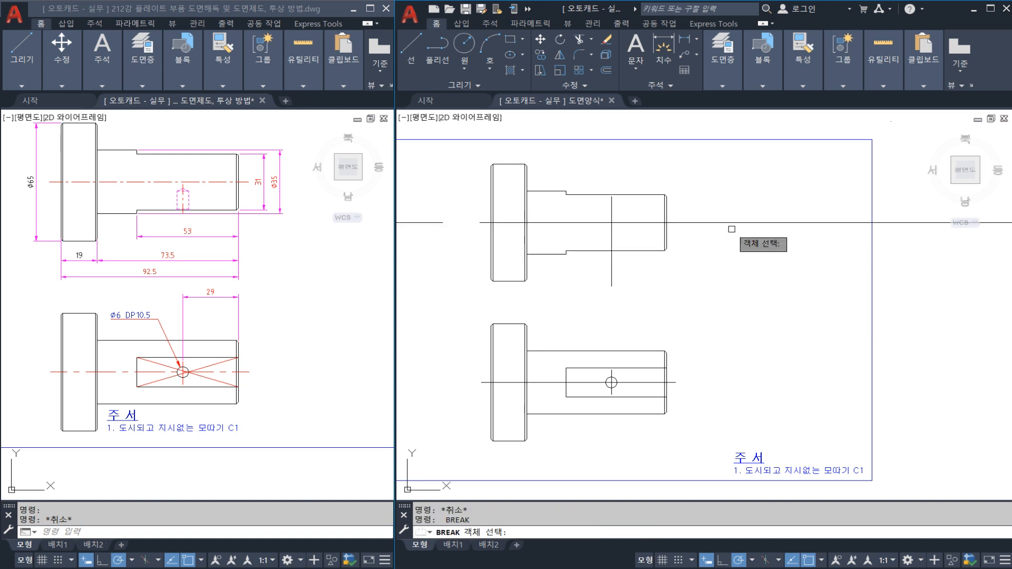
{"action": "left_click", "coordinate": [713, 222]}
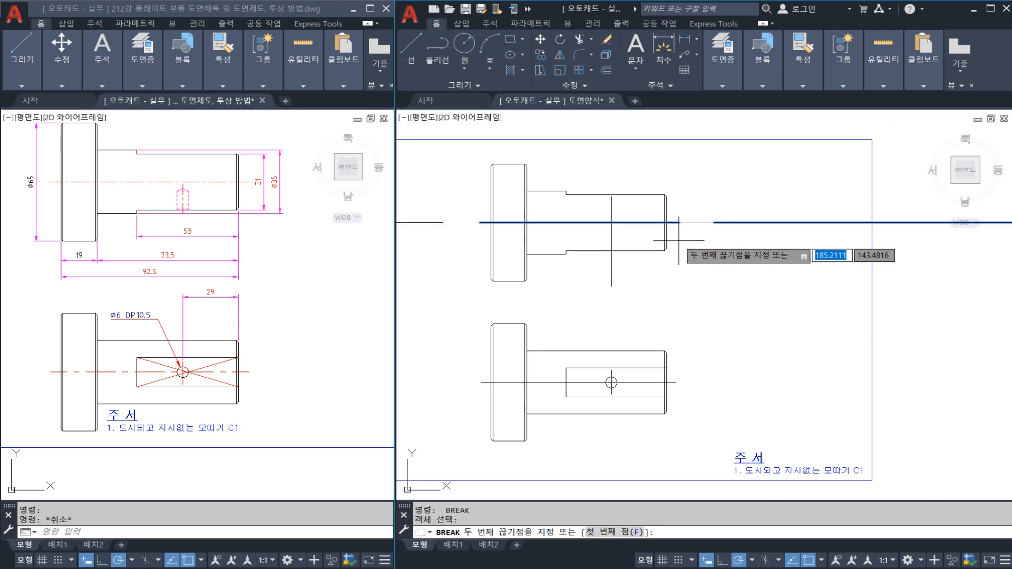
{"action": "left_click", "coordinate": [679, 240]}
Erase the leftover centre line pieces on both sides of the upper view
{"action": "left_click", "coordinate": [763, 237]}
{"action": "left_click", "coordinate": [743, 215]}
{"action": "type", "text": "e"}
{"action": "key", "text": "space"}
{"action": "left_click", "coordinate": [455, 233]}
{"action": "left_click", "coordinate": [421, 209]}
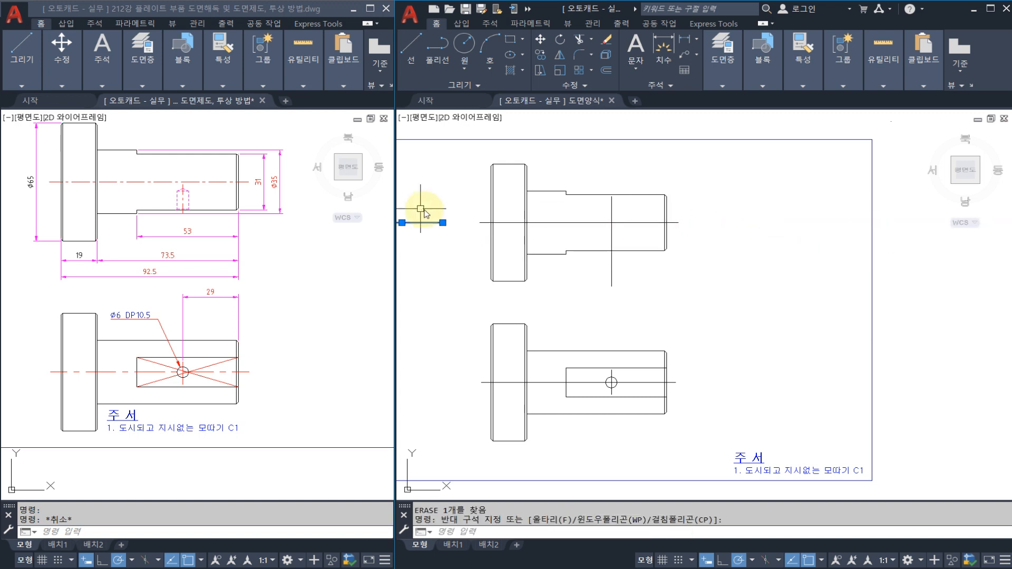
{"action": "type", "text": "e"}
{"action": "key", "text": "space"}
Move both views' horizontal centre lines and the hole's vertical centre line to the 중심선 layer
{"action": "scroll", "coordinate": [602, 391], "scroll_direction": "up", "scroll_amount": 2}
{"action": "left_click", "coordinate": [659, 385]}
{"action": "left_click", "coordinate": [638, 367]}
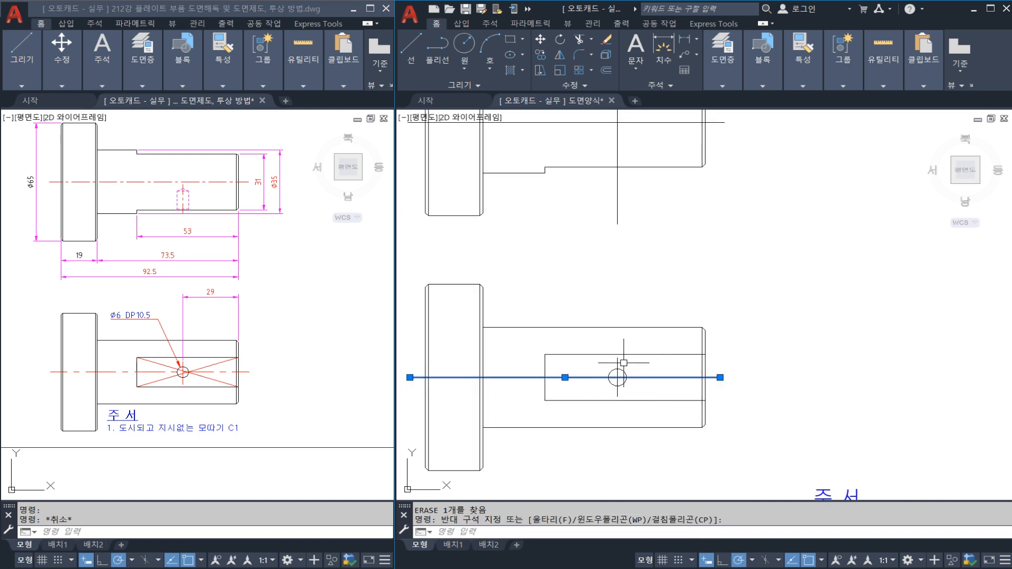
{"action": "left_click", "coordinate": [617, 363]}
{"action": "middle_click_drag", "start_coordinate": [637, 213], "coordinate": [633, 299]}
{"action": "left_click", "coordinate": [643, 217]}
{"action": "left_click", "coordinate": [623, 192]}
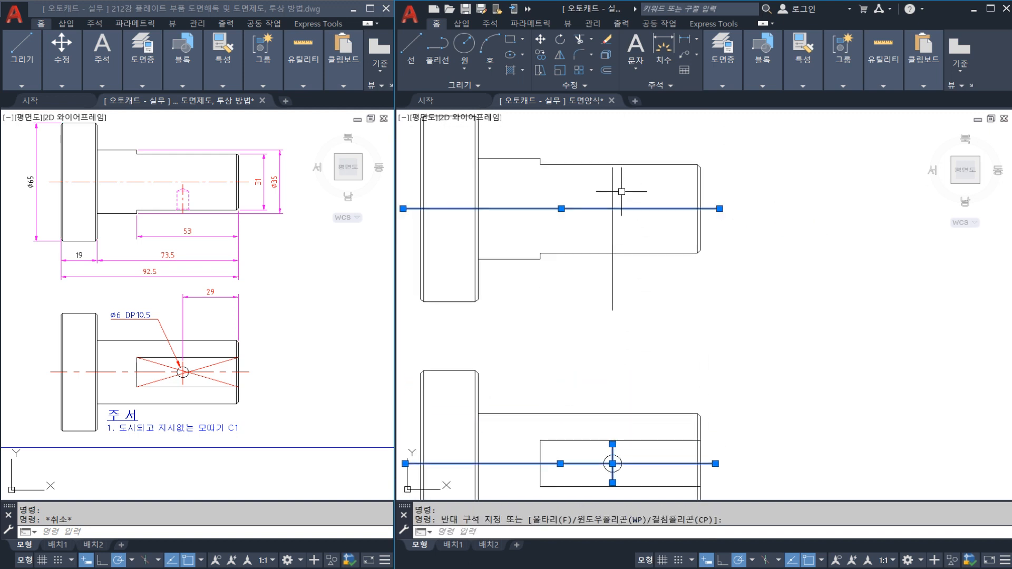
{"action": "mouse_move", "coordinate": [715, 56]}
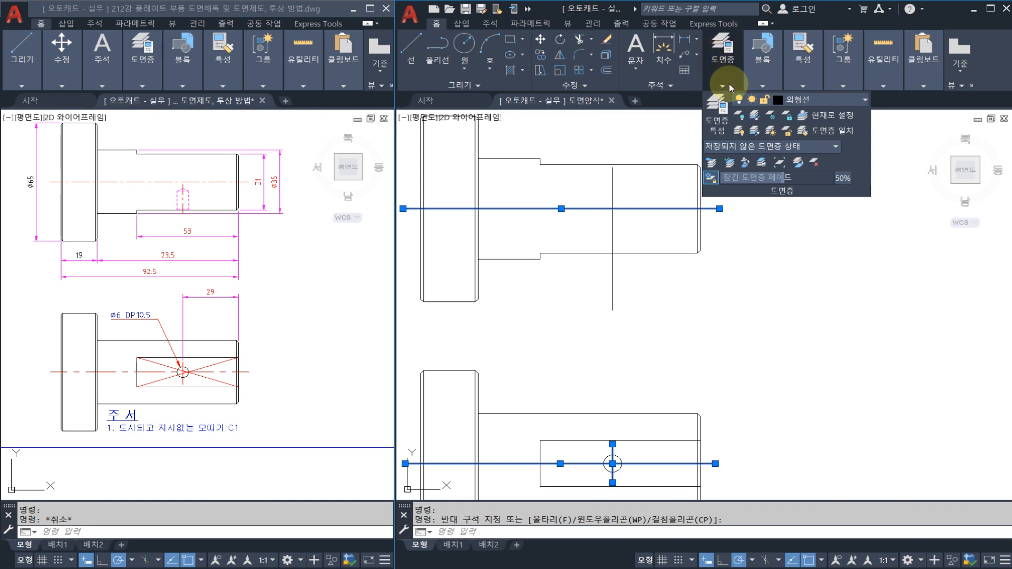
{"action": "left_click", "coordinate": [780, 105]}
{"action": "left_click", "coordinate": [810, 388]}
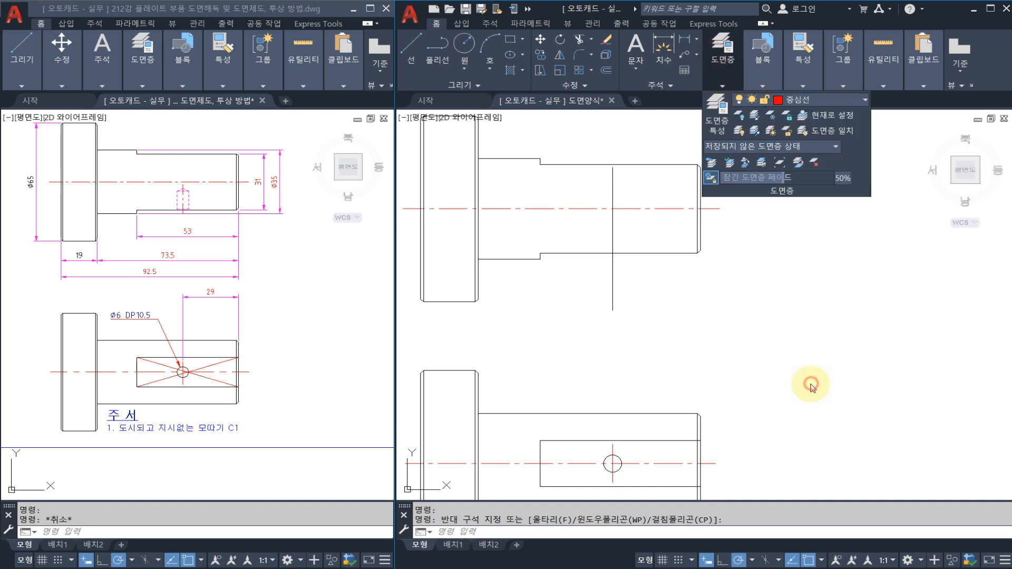
{"action": "key", "text": "Escape"}
{"action": "key", "text": "Escape"}
Draw a vertical construction line through the left quadrant of the hole circle in the lower view
{"action": "scroll", "coordinate": [621, 282], "scroll_direction": "up", "scroll_amount": 4}
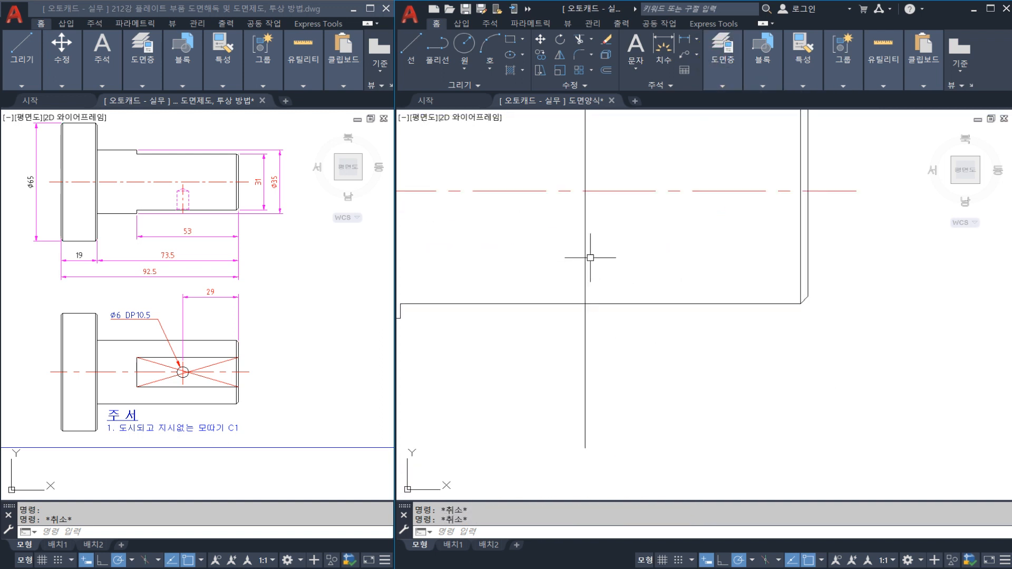
{"action": "scroll", "coordinate": [590, 257], "scroll_direction": "down", "scroll_amount": 5}
{"action": "type", "text": "x"}
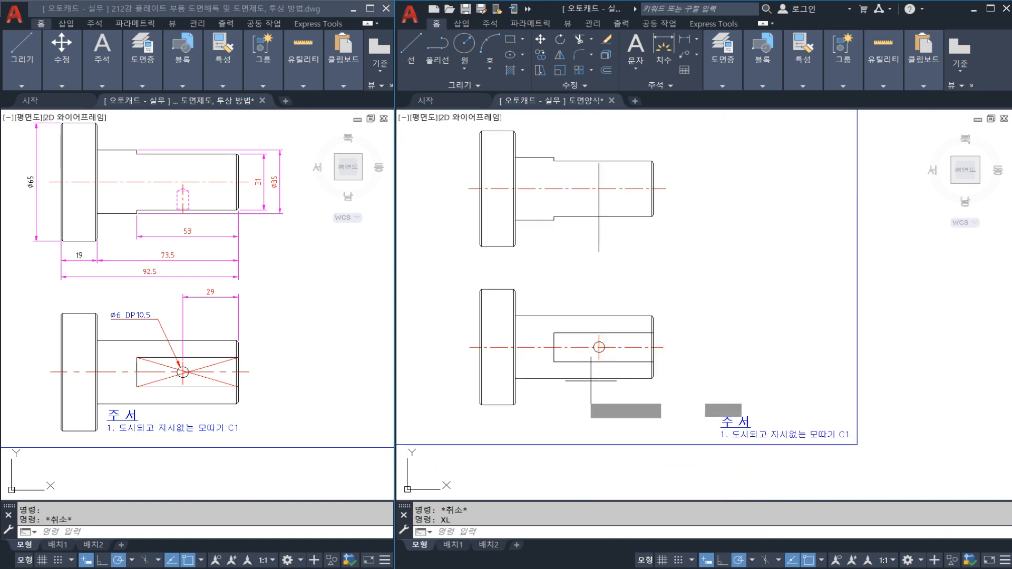
{"action": "scroll", "coordinate": [591, 380], "scroll_direction": "up", "scroll_amount": 5}
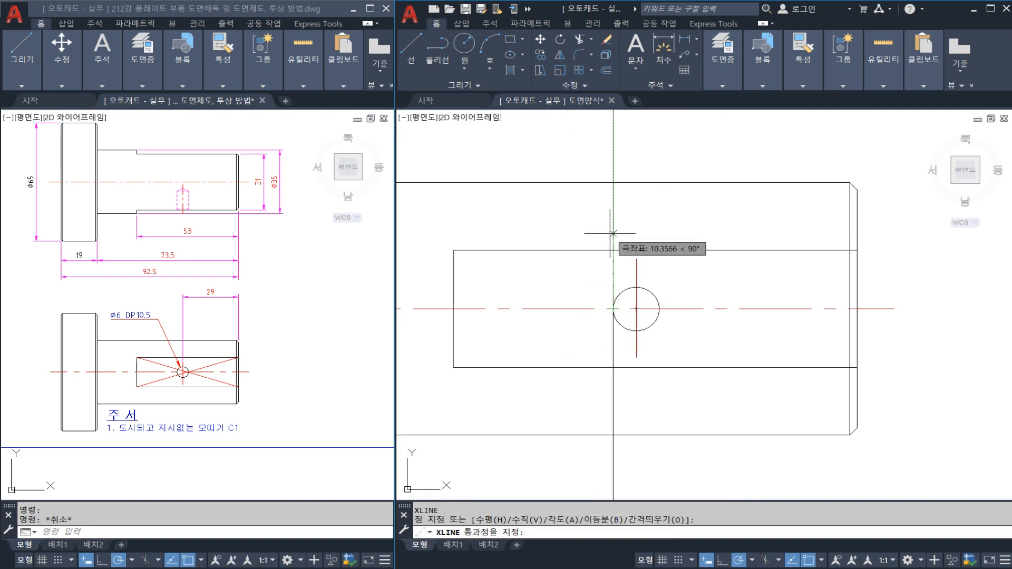
{"action": "left_click", "coordinate": [610, 233]}
{"action": "key", "text": "Escape"}
Examine the mouth of the hidden hole in the upper view of the reference drawing
{"action": "left_click", "coordinate": [227, 321]}
{"action": "key", "text": "Escape"}
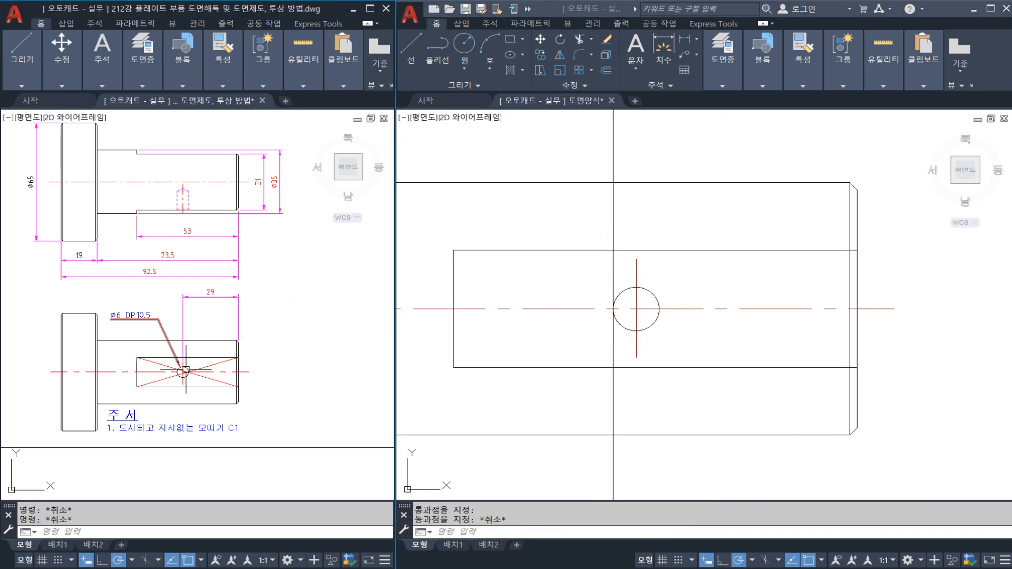
{"action": "scroll", "coordinate": [174, 214], "scroll_direction": "up", "scroll_amount": 4}
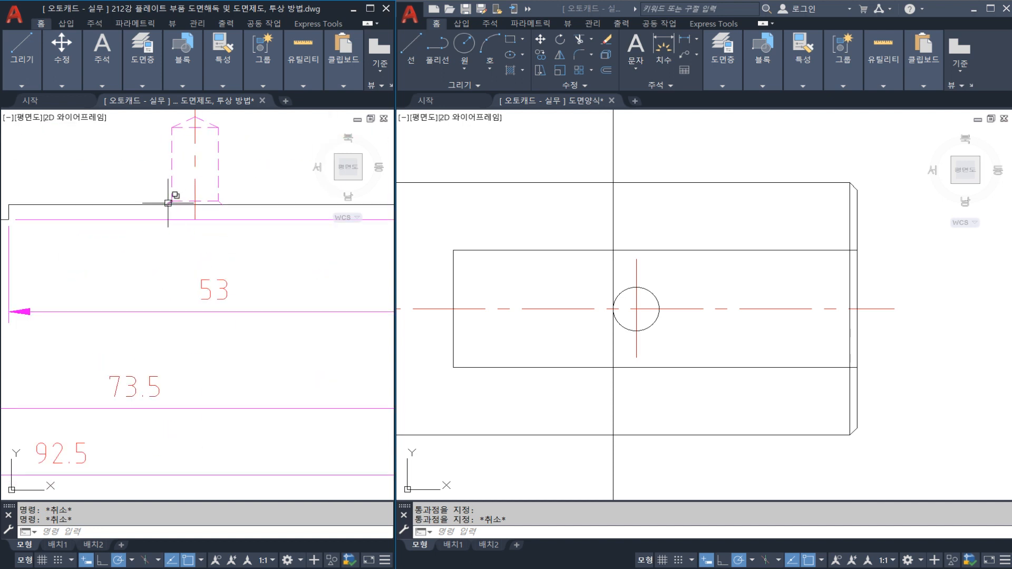
{"action": "middle_click_drag", "start_coordinate": [626, 307], "coordinate": [605, 310]}
{"action": "type", "text": "c"}
{"action": "key", "text": "Return"}
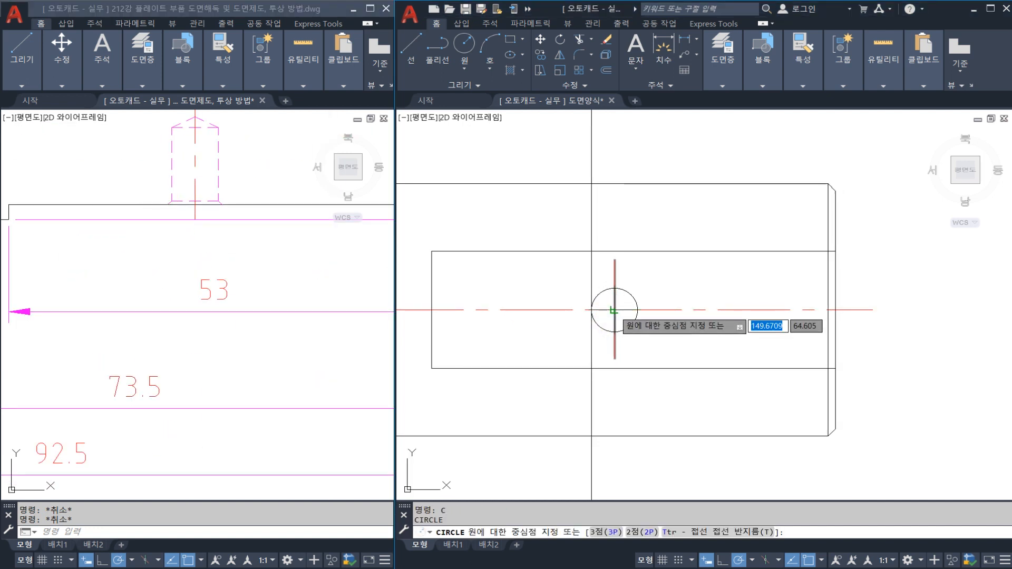
{"action": "key", "text": "Escape"}
Offset the hole circle outward by 1 to form the hole's chamfer circle
{"action": "type", "text": "o"}
{"action": "key", "text": "Return"}
{"action": "type", "text": "1"}
{"action": "key", "text": "Return"}
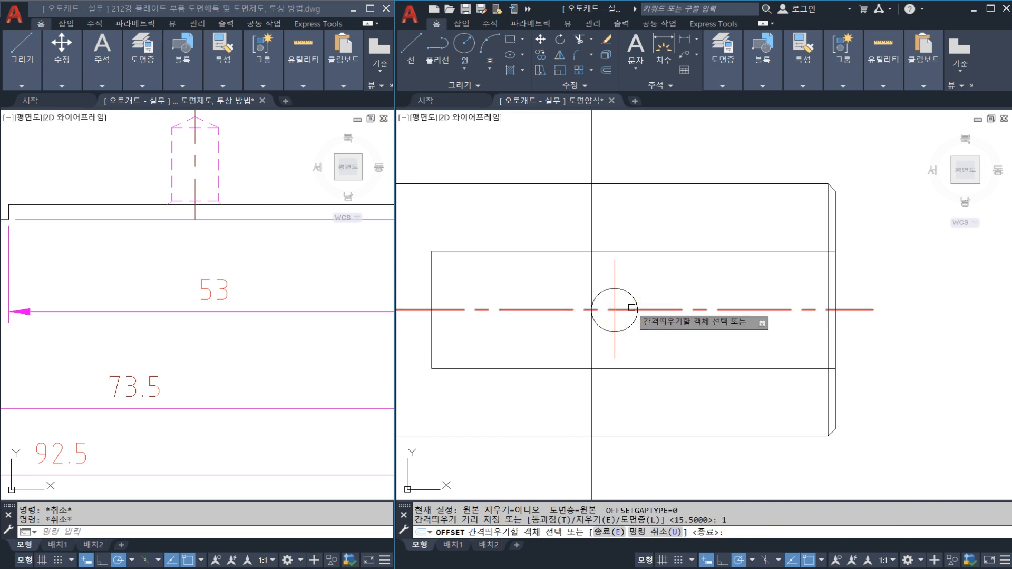
{"action": "left_click", "coordinate": [631, 308]}
{"action": "left_click", "coordinate": [630, 277]}
{"action": "key", "text": "Escape"}
Draw a vertical construction line through the left quadrant of the hole's outer chamfer circle in the lower view
{"action": "scroll", "coordinate": [615, 275], "scroll_direction": "down", "scroll_amount": 2}
{"action": "mouse_move", "coordinate": [615, 275]}
{"action": "middle_mouse_down"}
{"action": "mouse_move", "coordinate": [610, 257]}
{"action": "mouse_move", "coordinate": [588, 365]}
{"action": "middle_mouse_up"}
{"action": "type", "text": "Xl"}
{"action": "key", "text": "Return"}
{"action": "scroll", "coordinate": [566, 408], "scroll_direction": "up", "scroll_amount": 4}
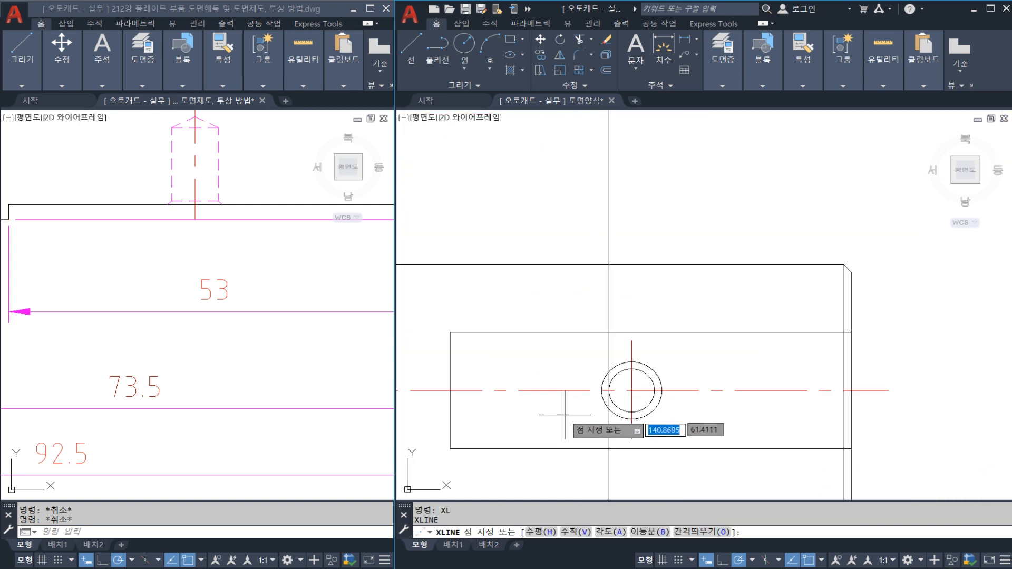
{"action": "left_click", "coordinate": [601, 390]}
{"action": "key", "text": "Escape"}
Measure the horizontal distance between the projected hole wall and the hole's vertical centre line in the upper view
{"action": "scroll", "coordinate": [597, 249], "scroll_direction": "down", "scroll_amount": 5}
{"action": "middle_click_drag", "start_coordinate": [596, 180], "coordinate": [556, 327]}
{"action": "middle_click_drag", "start_coordinate": [544, 216], "coordinate": [542, 244]}
{"action": "scroll", "coordinate": [559, 276], "scroll_direction": "up", "scroll_amount": 9}
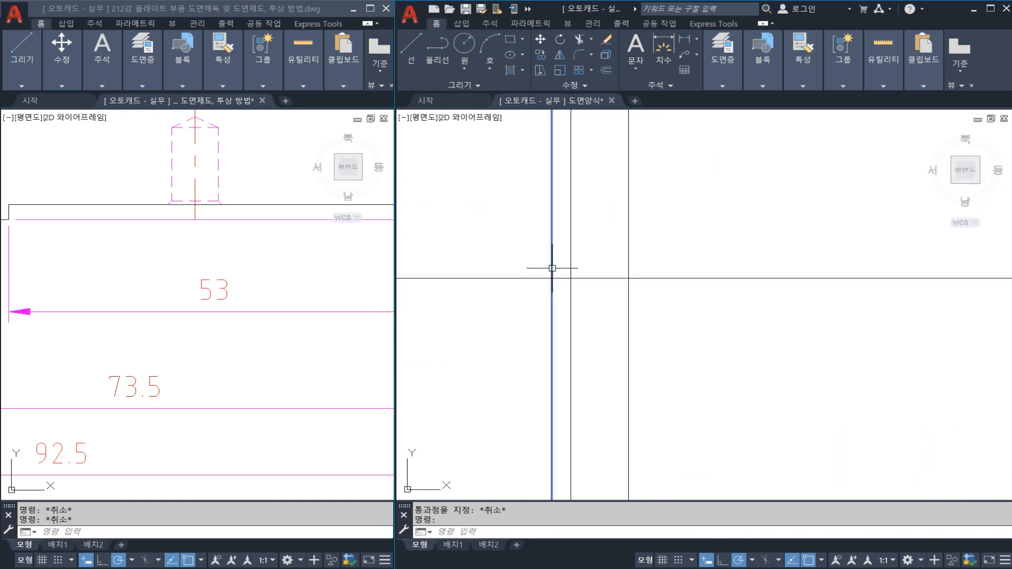
{"action": "scroll", "coordinate": [567, 268], "scroll_direction": "down", "scroll_amount": 2}
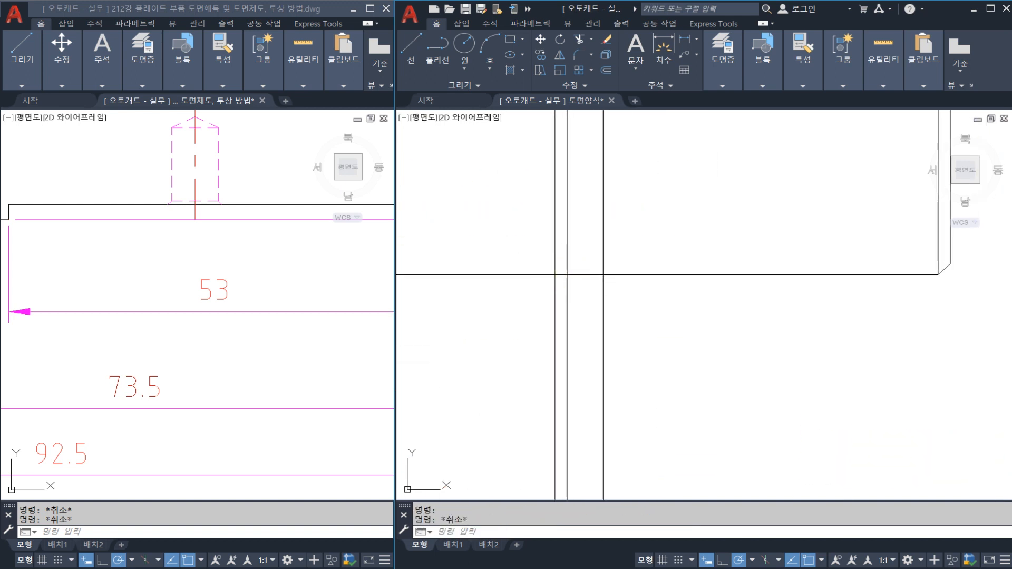
{"action": "type", "text": "dli"}
{"action": "key", "text": "space"}
{"action": "left_click", "coordinate": [567, 263]}
{"action": "left_click", "coordinate": [602, 262]}
{"action": "key", "text": "Escape"}
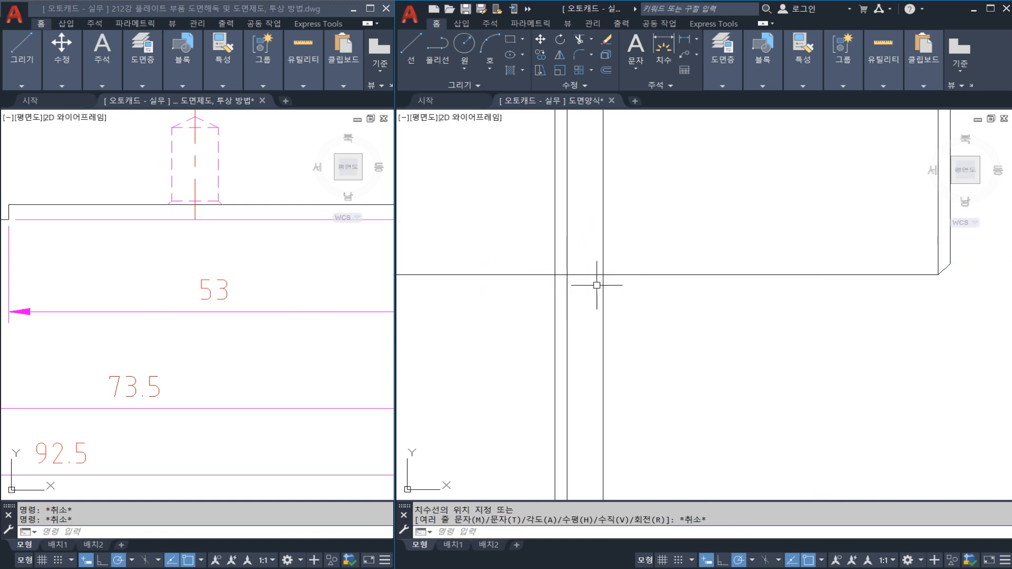
Offset the shaft's lower edge in the upper view upward by 10.5 to mark the hole's depth
{"action": "scroll", "coordinate": [597, 285], "scroll_direction": "down", "scroll_amount": 4}
{"action": "middle_click_drag", "start_coordinate": [200, 179], "coordinate": [213, 252]}
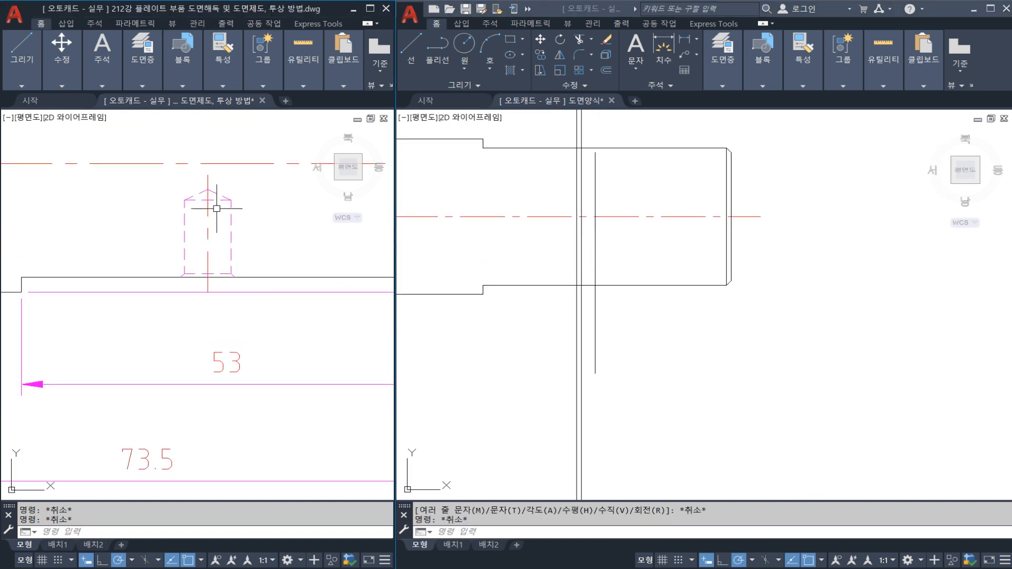
{"action": "scroll", "coordinate": [217, 208], "scroll_direction": "down", "scroll_amount": 3}
{"action": "scroll", "coordinate": [201, 277], "scroll_direction": "up", "scroll_amount": 2}
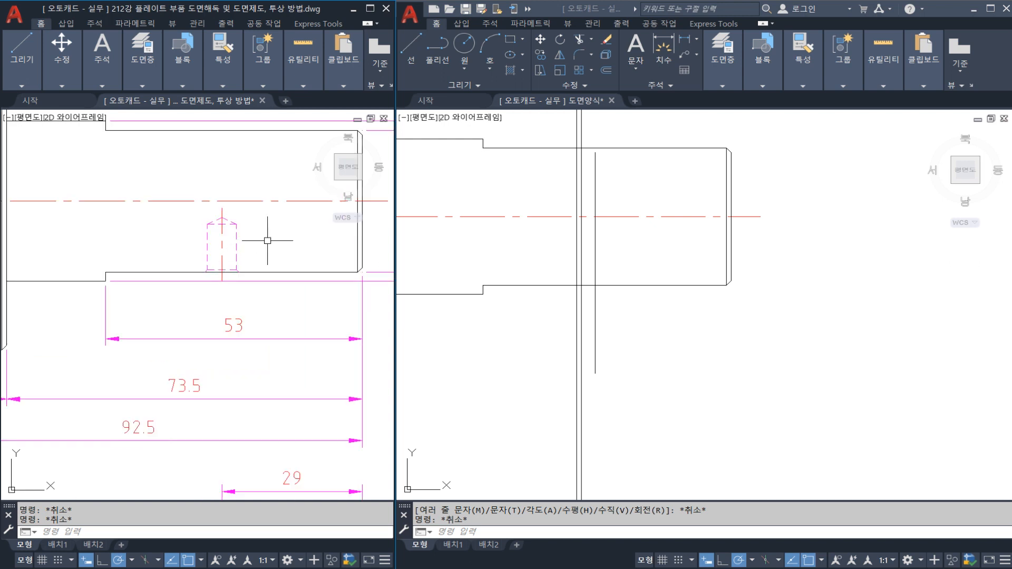
{"action": "left_click", "coordinate": [531, 260]}
{"action": "key", "text": "Escape"}
{"action": "middle_click_drag", "start_coordinate": [619, 254], "coordinate": [567, 267]}
{"action": "scroll", "coordinate": [569, 266], "scroll_direction": "up", "scroll_amount": 2}
{"action": "type", "text": "o"}
{"action": "key", "text": "space"}
{"action": "type", "text": "1"}
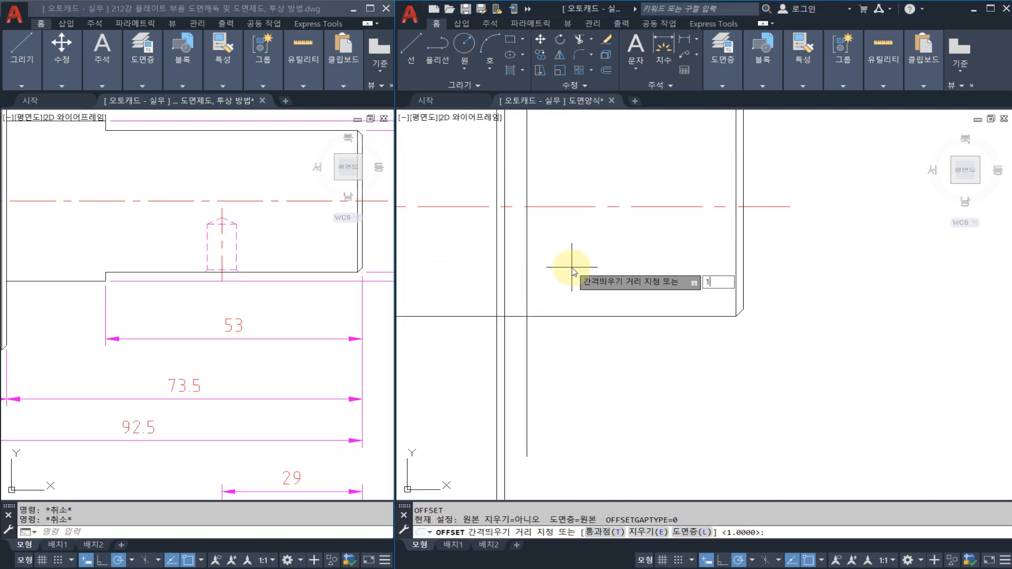
{"action": "type", "text": "0.5"}
{"action": "key", "text": "Return"}
{"action": "left_click", "coordinate": [544, 316]}
{"action": "left_click", "coordinate": [555, 283]}
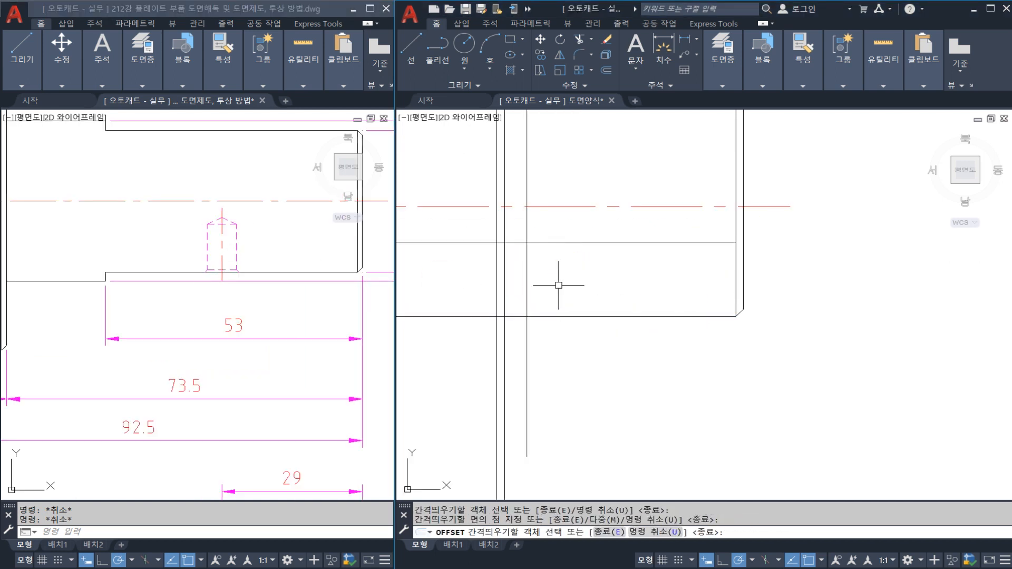
{"action": "key", "text": "Escape"}
Trim the hole wall's projection line above the depth line
{"action": "type", "text": "tr"}
{"action": "key", "text": "space"}
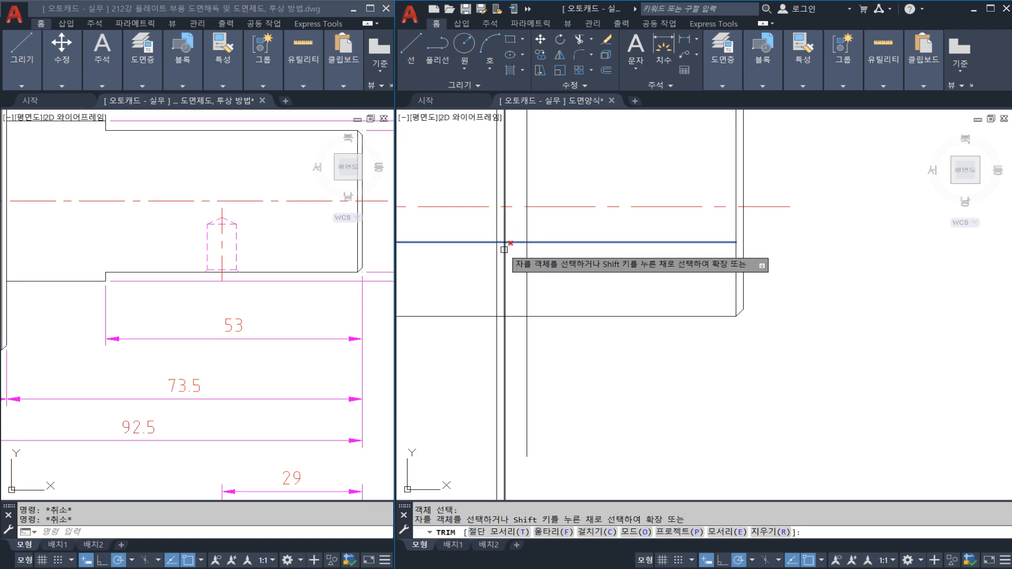
{"action": "left_click", "coordinate": [505, 235]}
{"action": "key", "text": "Escape"}
Draw an angled construction line through the hole wall's upper end to form the drill point's slope
{"action": "type", "text": "xl"}
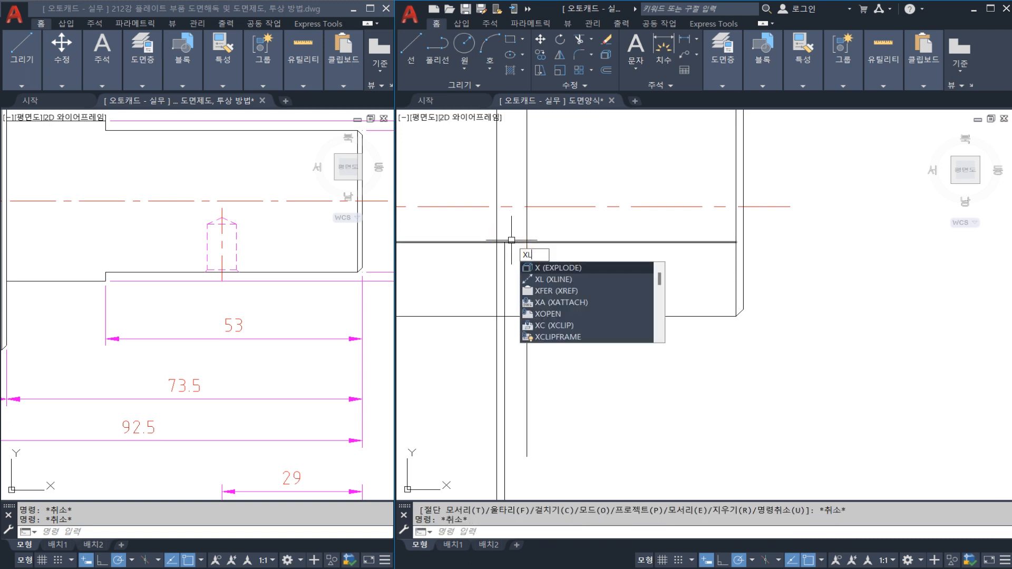
{"action": "key", "text": "space"}
{"action": "type", "text": "a"}
{"action": "key", "text": "space"}
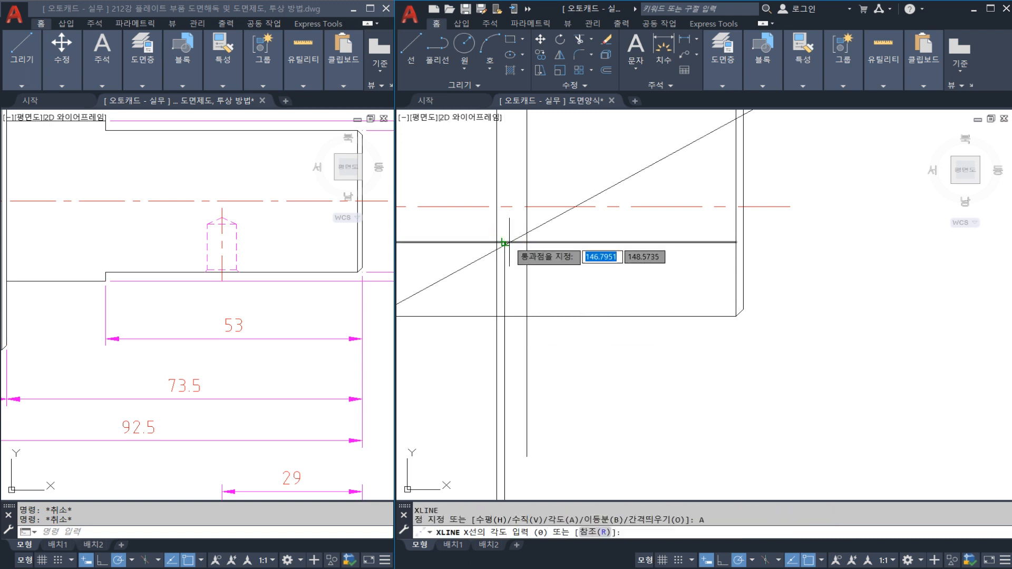
{"action": "left_click", "coordinate": [504, 242]}
{"action": "key", "text": "Escape"}
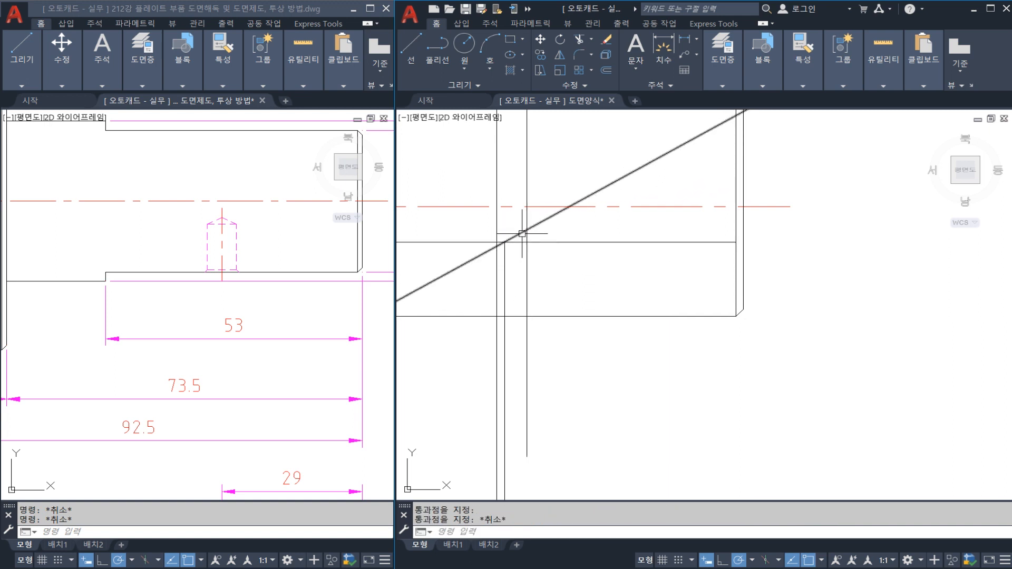
Trim the sloped drill-point line and the depth line so they start at the hole wall, ending the slope at the centre line
{"action": "scroll", "coordinate": [507, 247], "scroll_direction": "up", "scroll_amount": 4}
{"action": "type", "text": "tr"}
{"action": "key", "text": "space"}
{"action": "left_click", "coordinate": [499, 243]}
{"action": "key", "text": "space"}
{"action": "left_click", "coordinate": [485, 231]}
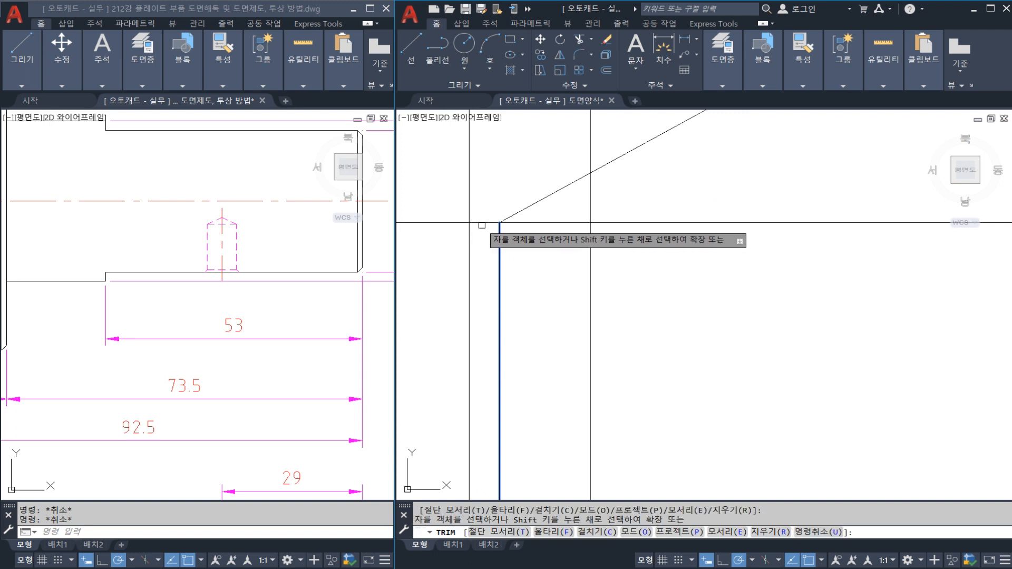
{"action": "left_click", "coordinate": [481, 224]}
{"action": "key", "text": "Escape"}
{"action": "type", "text": "tr"}
{"action": "key", "text": "space"}
{"action": "left_click", "coordinate": [605, 165]}
{"action": "key", "text": "Escape"}
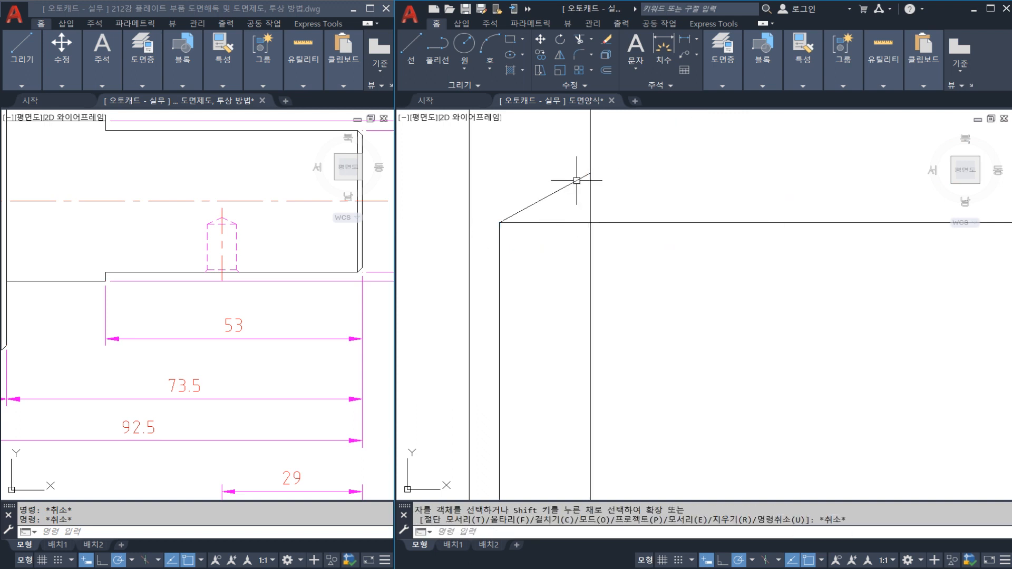
Draw a 45° construction line through the intersection of the chamfer's projection line and the shaft's lower edge
{"action": "scroll", "coordinate": [569, 185], "scroll_direction": "down", "scroll_amount": 5}
{"action": "scroll", "coordinate": [548, 279], "scroll_direction": "up", "scroll_amount": 4}
{"action": "type", "text": "xl"}
{"action": "key", "text": "space"}
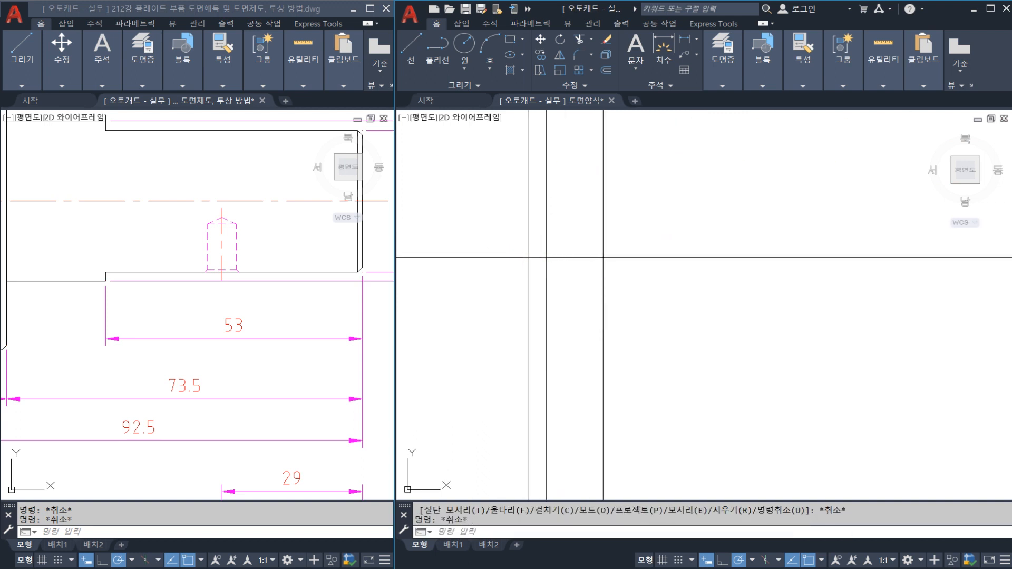
{"action": "type", "text": "a"}
{"action": "key", "text": "space"}
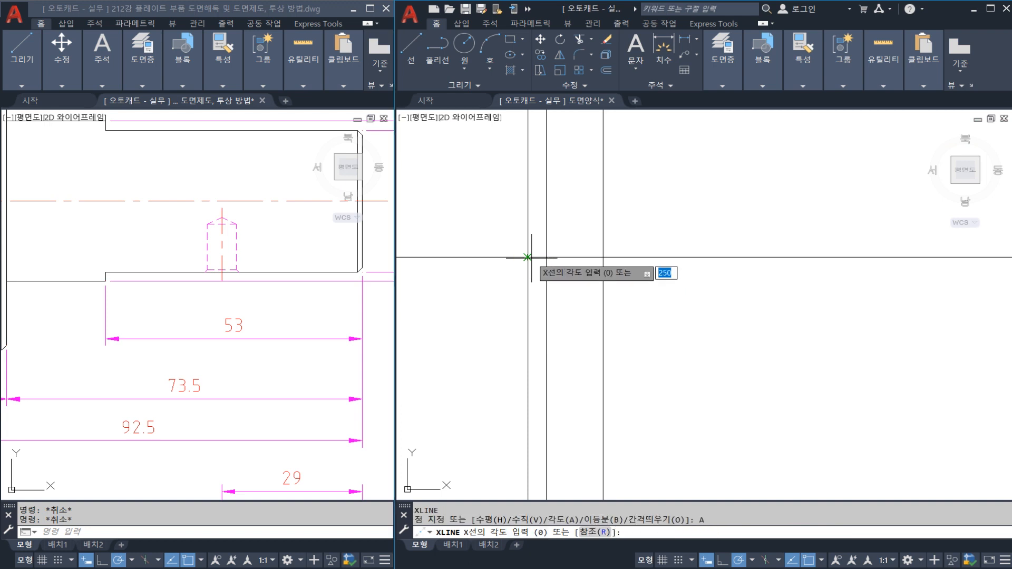
{"action": "key", "text": "Return"}
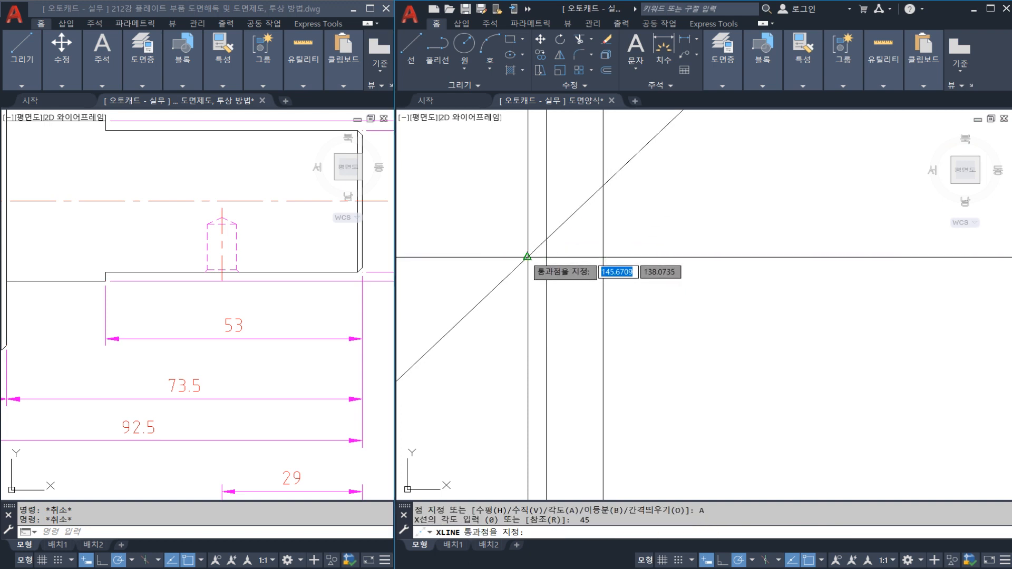
{"action": "left_click", "coordinate": [527, 257]}
{"action": "key", "text": "Escape"}
Trim the hole and chamfer projection lines around the hole's mouth and erase their leftovers below the shaft's lower edge
{"action": "type", "text": "TR"}
{"action": "key", "text": "Return"}
{"action": "key", "text": "Return"}
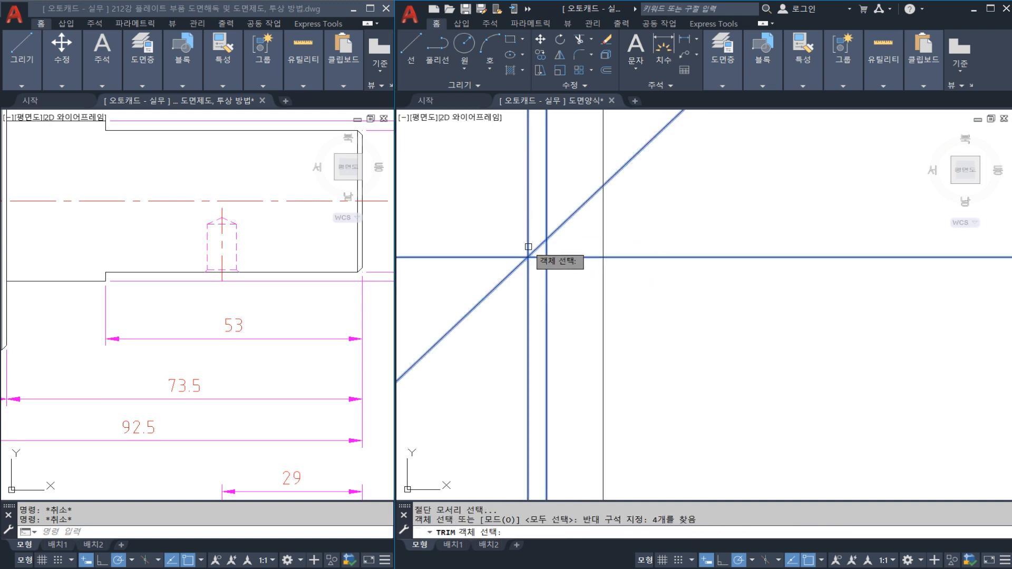
{"action": "left_click", "coordinate": [527, 282]}
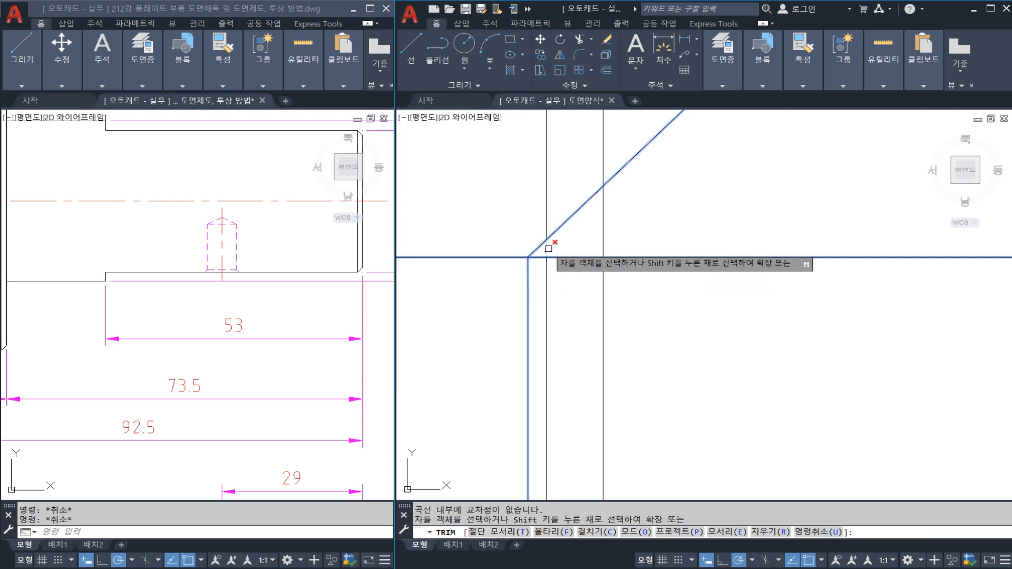
{"action": "key", "text": "Escape"}
{"action": "key", "text": "Escape"}
{"action": "left_click", "coordinate": [557, 287]}
{"action": "left_click", "coordinate": [513, 283]}
{"action": "scroll", "coordinate": [529, 268], "scroll_direction": "down", "scroll_amount": 4}
{"action": "type", "text": "E"}
{"action": "key", "text": "Return"}
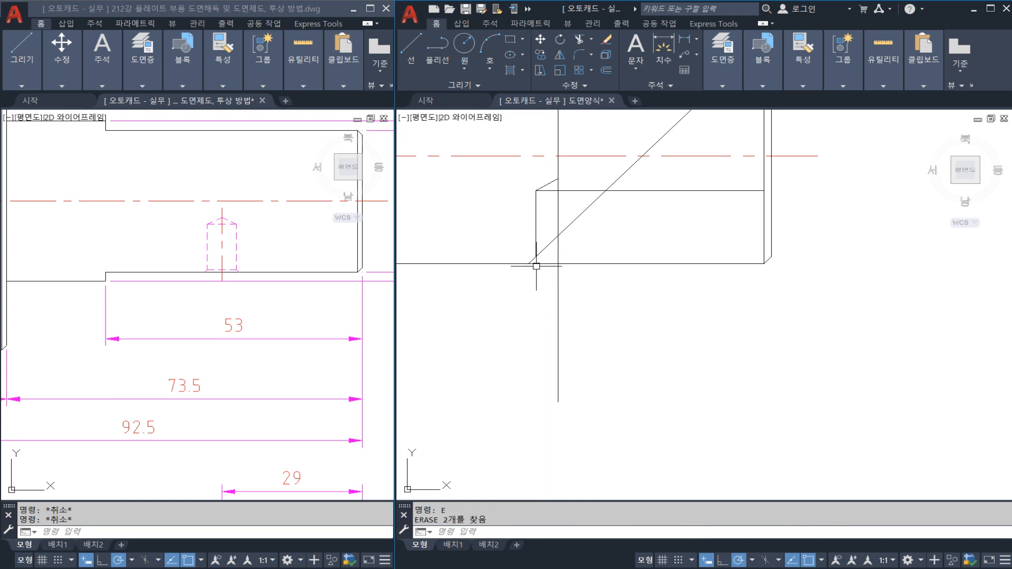
Trim the 45° chamfer line where it meets the hole wall
{"action": "scroll", "coordinate": [535, 266], "scroll_direction": "up", "scroll_amount": 3}
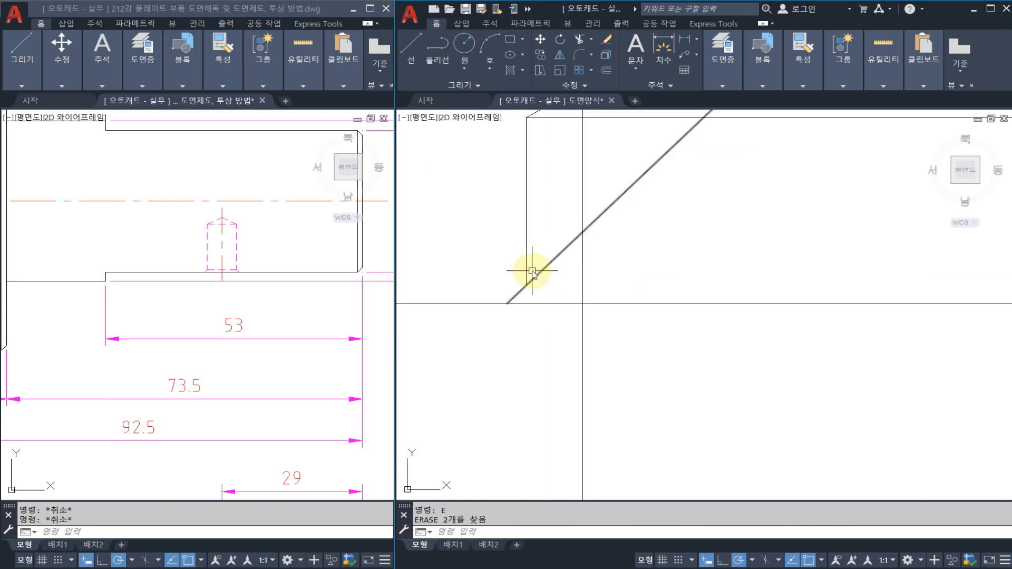
{"action": "type", "text": "tr"}
{"action": "key", "text": "Return"}
{"action": "left_click", "coordinate": [534, 278]}
{"action": "key", "text": "Escape"}
{"action": "key", "text": "Escape"}
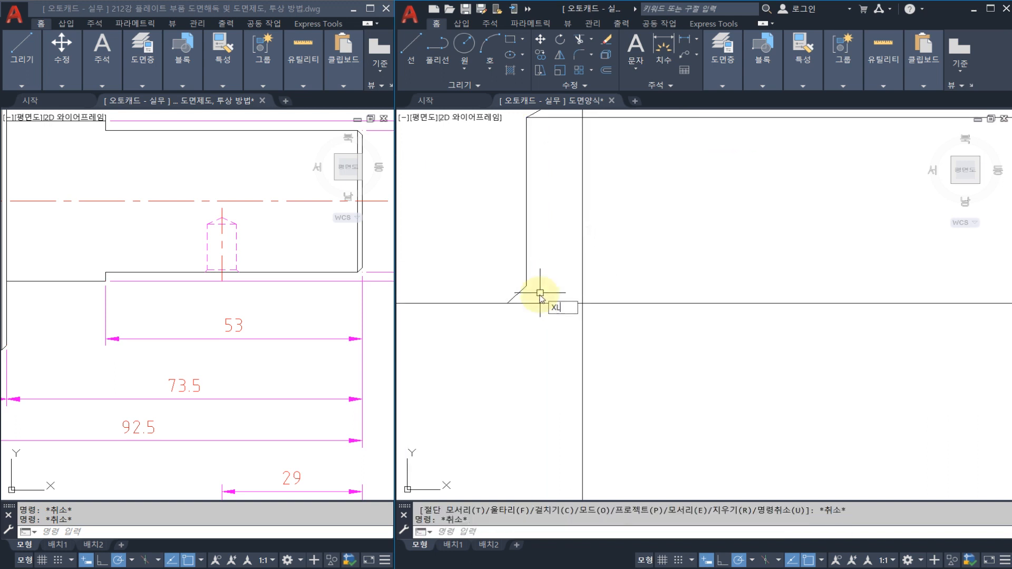
{"action": "key", "text": "Return"}
{"action": "left_click", "coordinate": [526, 287]}
{"action": "left_click", "coordinate": [492, 280]}
{"action": "key", "text": "Escape"}
{"action": "scroll", "coordinate": [494, 276], "scroll_direction": "down", "scroll_amount": 4}
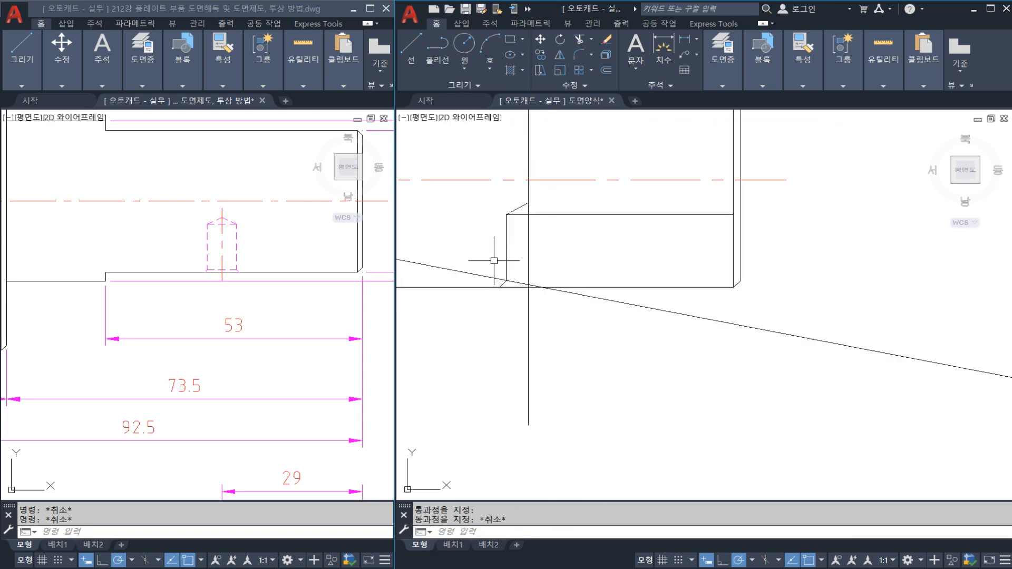
{"action": "left_click", "coordinate": [466, 275]}
{"action": "type", "text": "e"}
{"action": "key", "text": "Return"}
Draw a horizontal construction line through the corner between the hole wall and its chamfer
{"action": "type", "text": "xl"}
{"action": "key", "text": "Return"}
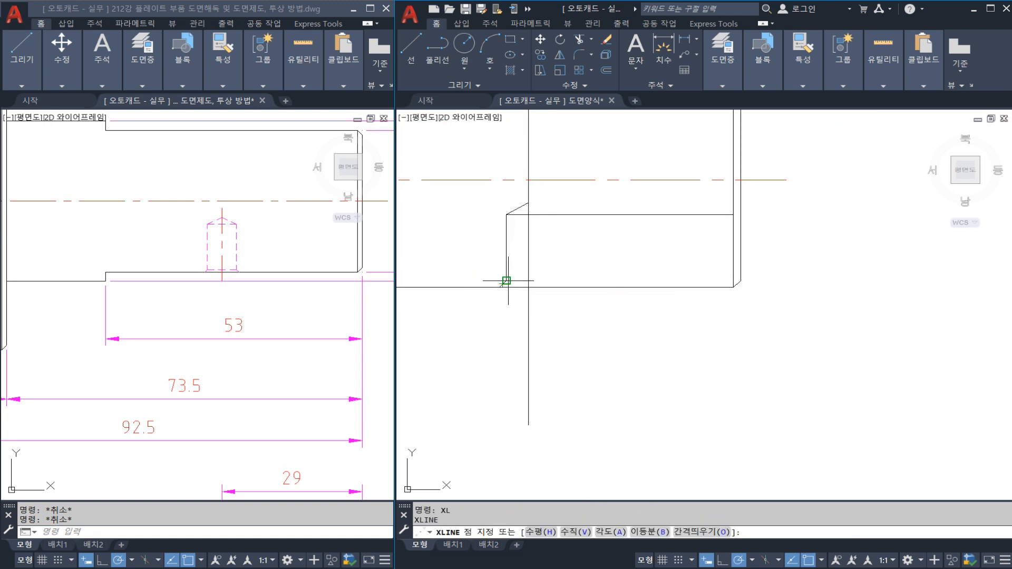
{"action": "left_click", "coordinate": [506, 281]}
{"action": "key", "text": "Escape"}
Mirror the half hole profile of drill-point slope, wall and chamfer about the hole's vertical centre line
{"action": "scroll", "coordinate": [467, 208], "scroll_direction": "up", "scroll_amount": 3}
{"action": "left_click", "coordinate": [466, 186]}
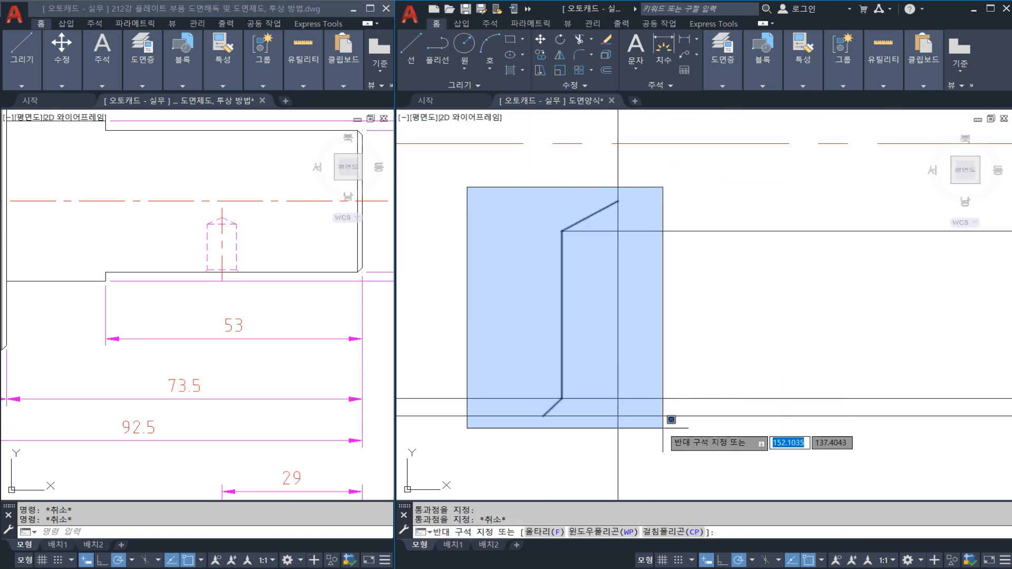
{"action": "left_click", "coordinate": [688, 462]}
{"action": "scroll", "coordinate": [643, 412], "scroll_direction": "down", "scroll_amount": 2}
{"action": "type", "text": "mi"}
{"action": "key", "text": "Return"}
{"action": "left_click", "coordinate": [628, 403]}
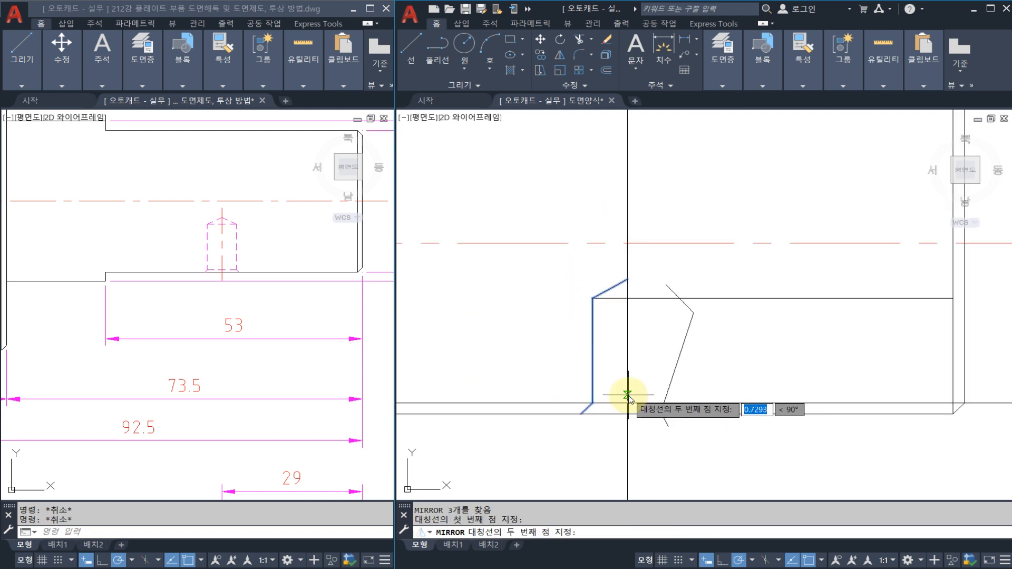
{"action": "left_click", "coordinate": [628, 394]}
{"action": "key", "text": "Return"}
Trim the horizontal depth and chamfer lines so they remain only between the two hole walls
{"action": "middle_click_drag", "start_coordinate": [665, 403], "coordinate": [646, 327]}
{"action": "type", "text": "tr"}
{"action": "key", "text": "Return"}
{"action": "left_click", "coordinate": [660, 314]}
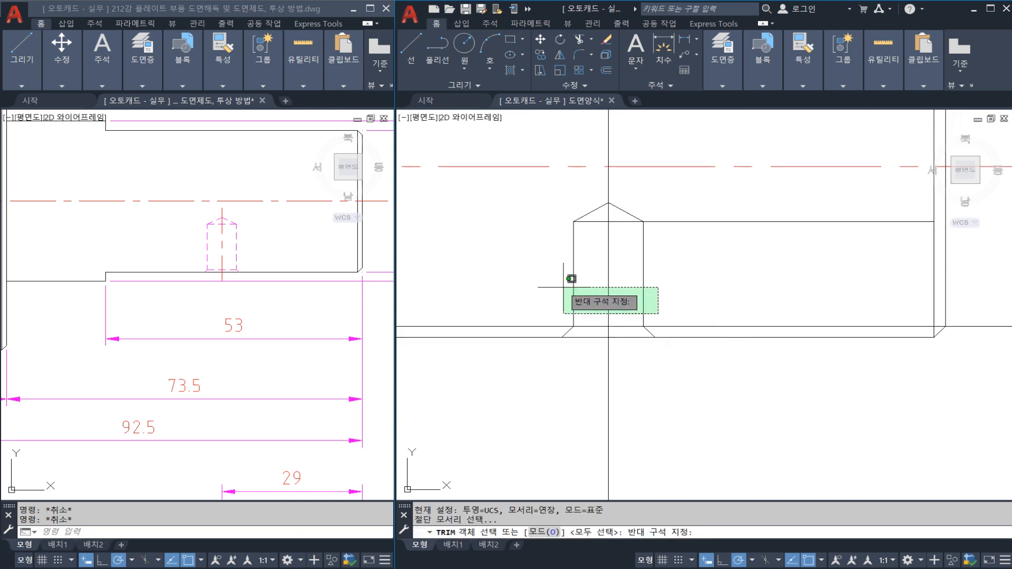
{"action": "left_click", "coordinate": [564, 288]}
{"action": "key", "text": "Return"}
{"action": "left_click", "coordinate": [542, 326]}
{"action": "left_click", "coordinate": [656, 326]}
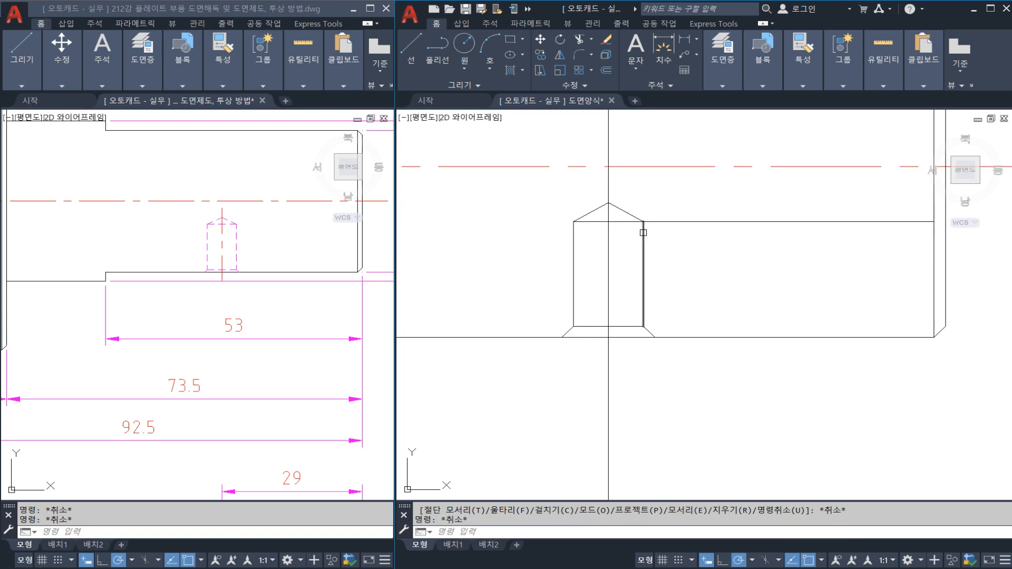
{"action": "key", "text": "Escape"}
Move the complete hole profile in the upper view to the 숨은선 layer
{"action": "left_click", "coordinate": [526, 188]}
{"action": "left_click", "coordinate": [675, 357]}
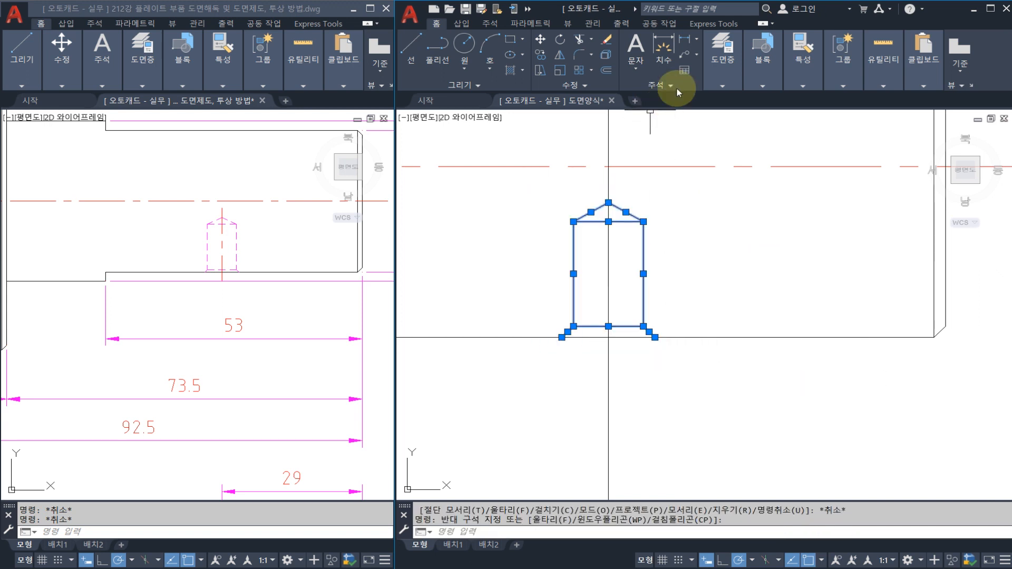
{"action": "left_click", "coordinate": [715, 66]}
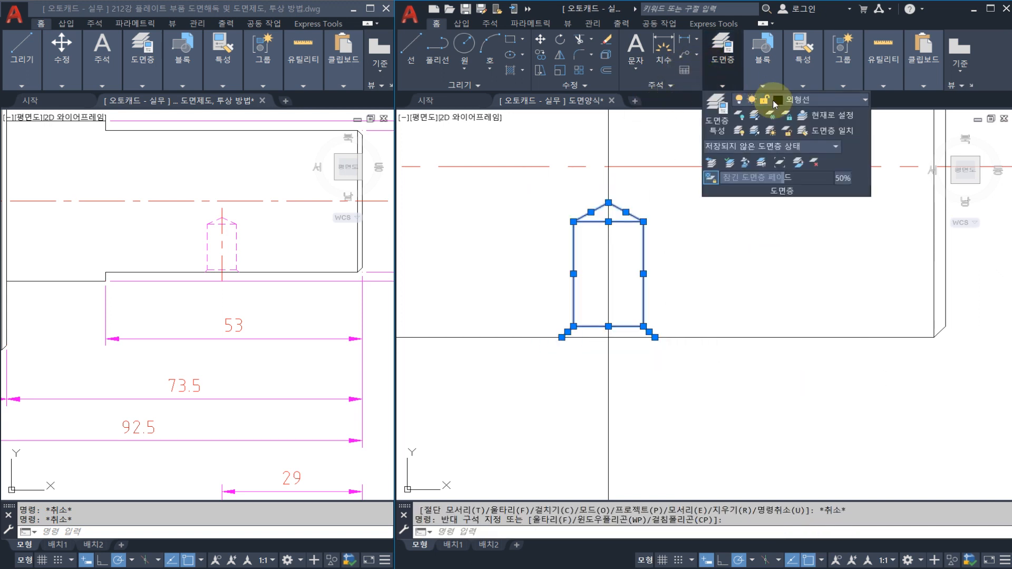
{"action": "left_click", "coordinate": [816, 99]}
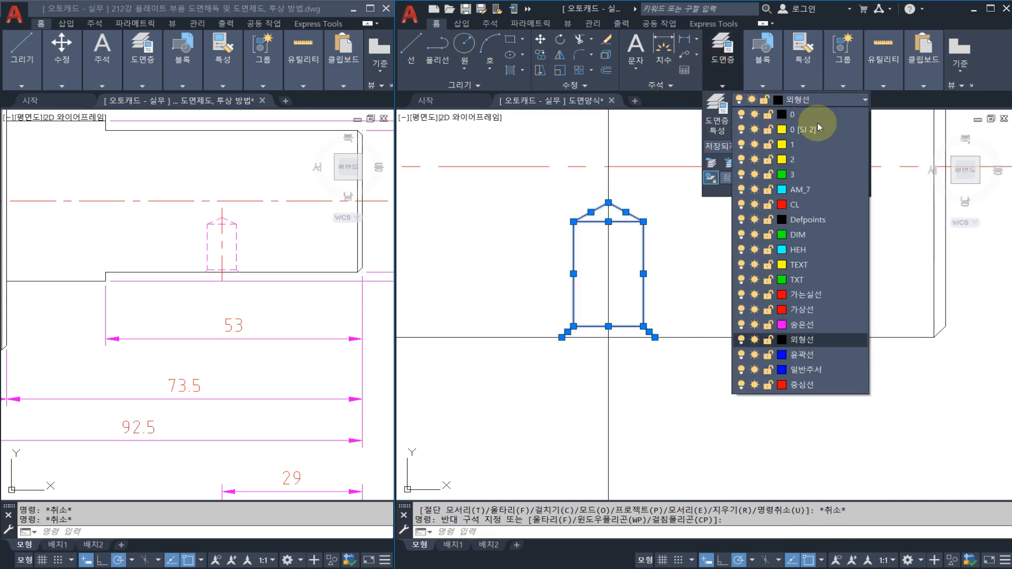
{"action": "left_click", "coordinate": [805, 330]}
{"action": "key", "text": "Escape"}
{"action": "key", "text": "Escape"}
Break the hole's vertical centre line just above the drill point
{"action": "middle_click_drag", "start_coordinate": [657, 247], "coordinate": [635, 295]}
{"action": "type", "text": "br"}
{"action": "key", "text": "space"}
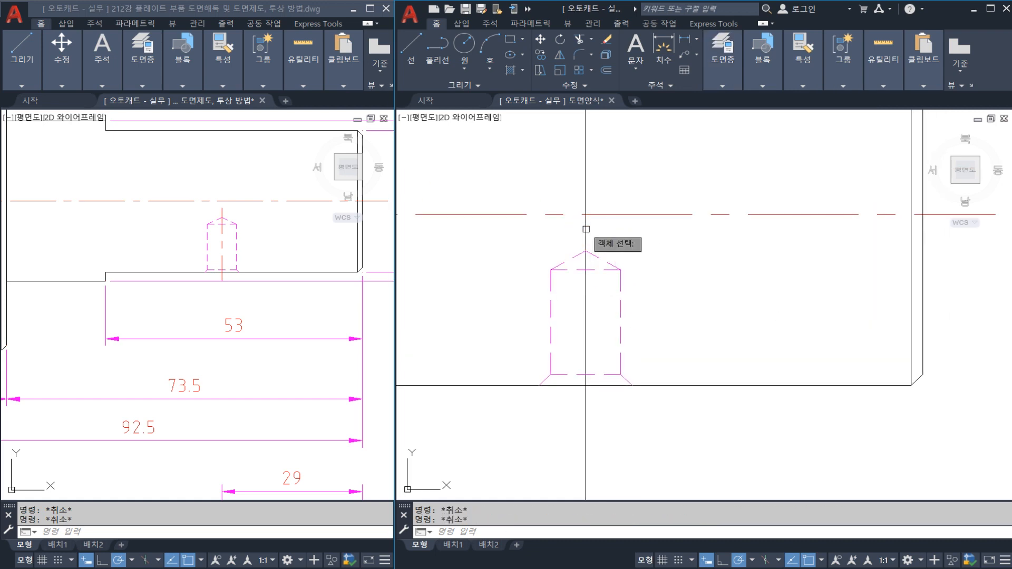
{"action": "left_click", "coordinate": [586, 226]}
{"action": "left_click", "coordinate": [587, 181]}
{"action": "middle_click_drag", "start_coordinate": [595, 384], "coordinate": [615, 220]}
{"action": "key", "text": "Escape"}
{"action": "key", "text": "Escape"}
Break the hole's vertical centre line just below the shaft's lower edge and erase the excess piece
{"action": "type", "text": "br"}
{"action": "left_click", "coordinate": [594, 341]}
{"action": "left_click", "coordinate": [592, 381]}
{"action": "left_click", "coordinate": [609, 411]}
{"action": "left_click", "coordinate": [541, 384]}
{"action": "scroll", "coordinate": [578, 335], "scroll_direction": "down", "scroll_amount": 5}
{"action": "type", "text": "e"}
{"action": "key", "text": "space"}
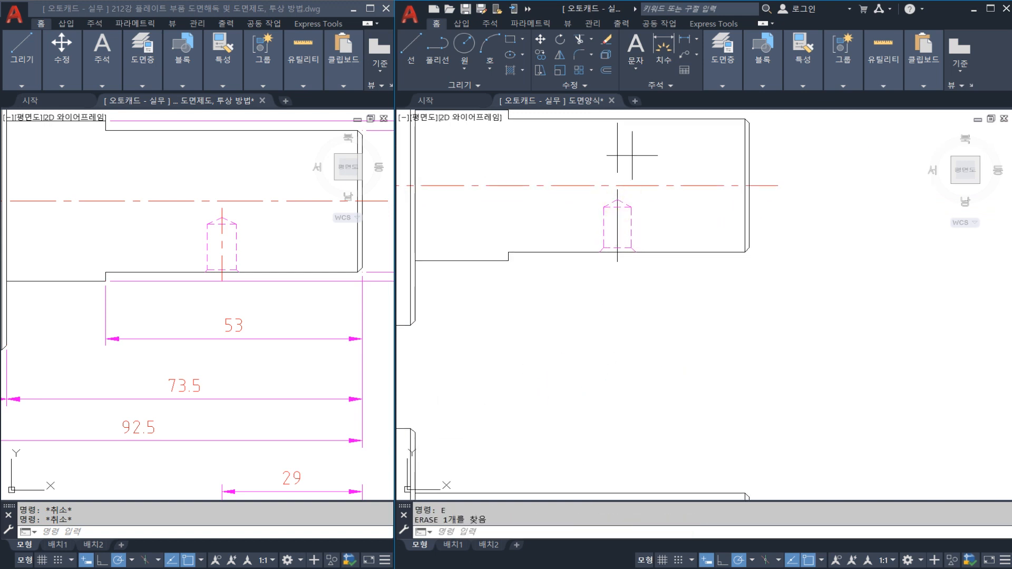
Match the hole's vertical line in the upper view to the properties of the shaft's horizontal centre line
{"action": "type", "text": "ma"}
{"action": "key", "text": "space"}
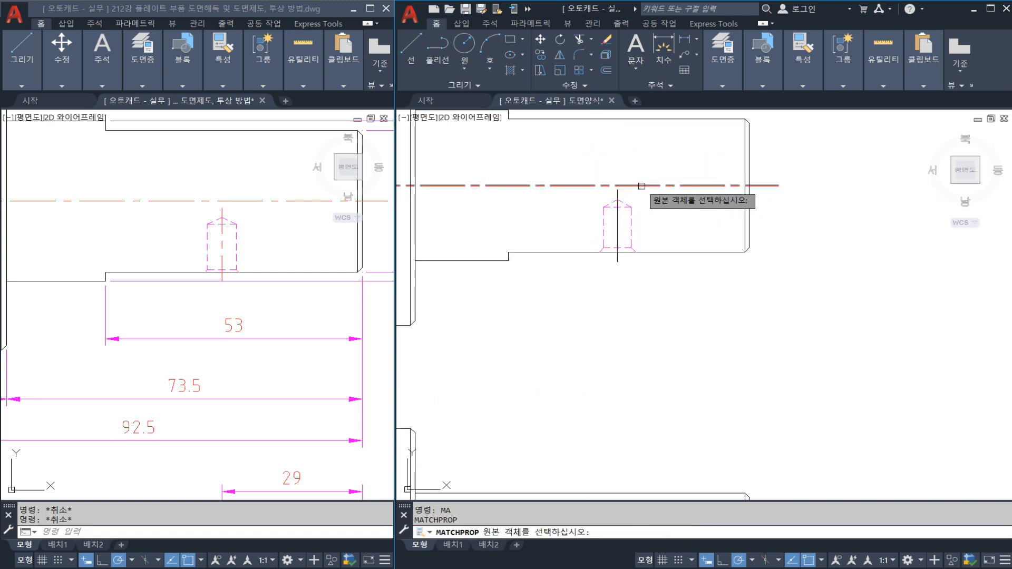
{"action": "left_click", "coordinate": [641, 186]}
{"action": "left_click", "coordinate": [618, 217]}
{"action": "key", "text": "Escape"}
{"action": "scroll", "coordinate": [624, 214], "scroll_direction": "down", "scroll_amount": 3}
{"action": "scroll", "coordinate": [623, 214], "scroll_direction": "down", "scroll_amount": 4}
{"action": "scroll", "coordinate": [587, 251], "scroll_direction": "up", "scroll_amount": 2}
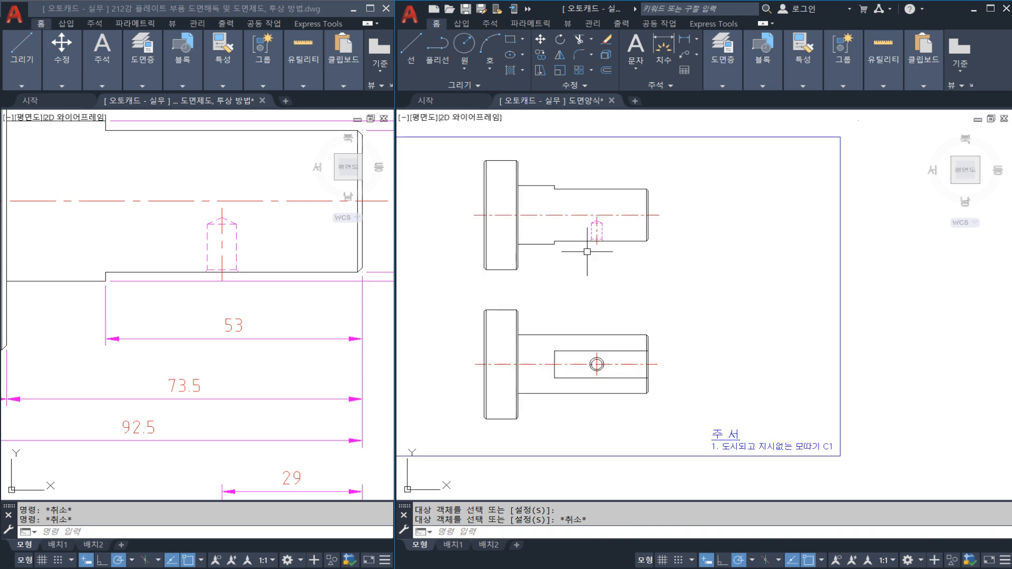
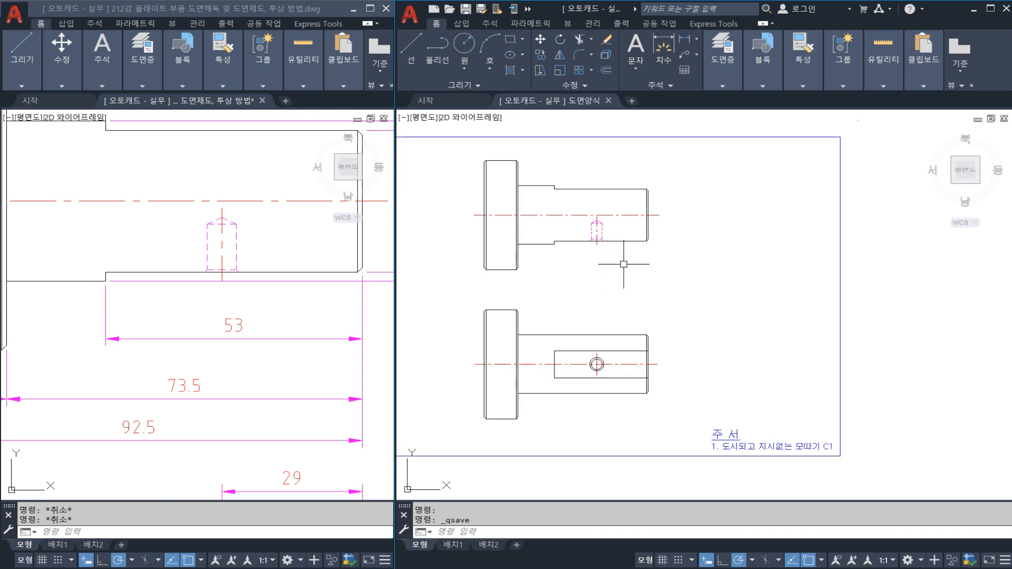
Check the redrawn views, especially the flat around the hole in the lower view, against the complete reference drawing
{"action": "middle_click_drag", "start_coordinate": [622, 353], "coordinate": [649, 331]}
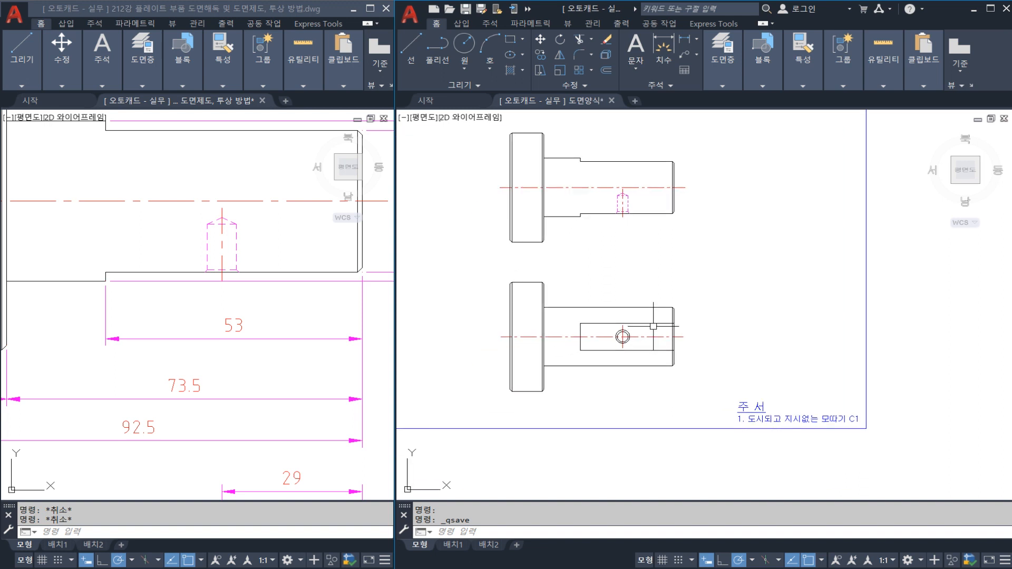
{"action": "left_click", "coordinate": [654, 327]}
{"action": "left_click", "coordinate": [649, 321]}
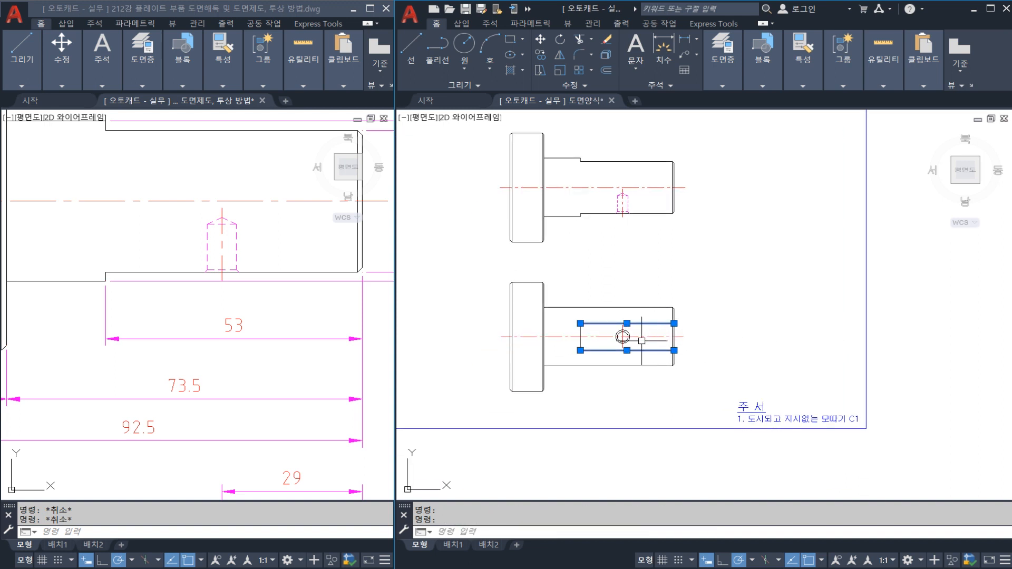
{"action": "middle_click_drag", "start_coordinate": [531, 281], "coordinate": [563, 314]}
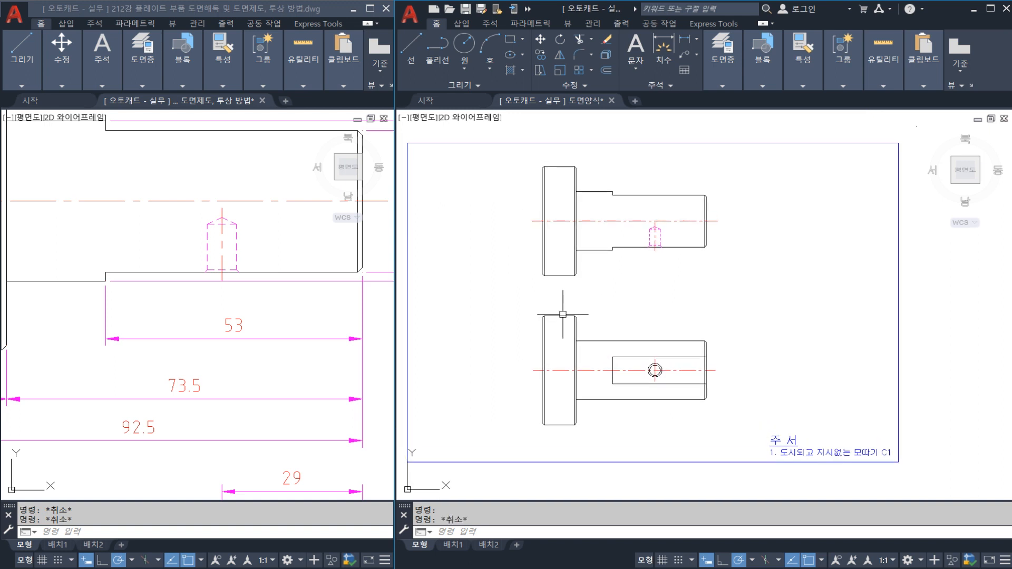
{"action": "scroll", "coordinate": [255, 334], "scroll_direction": "down", "scroll_amount": 5}
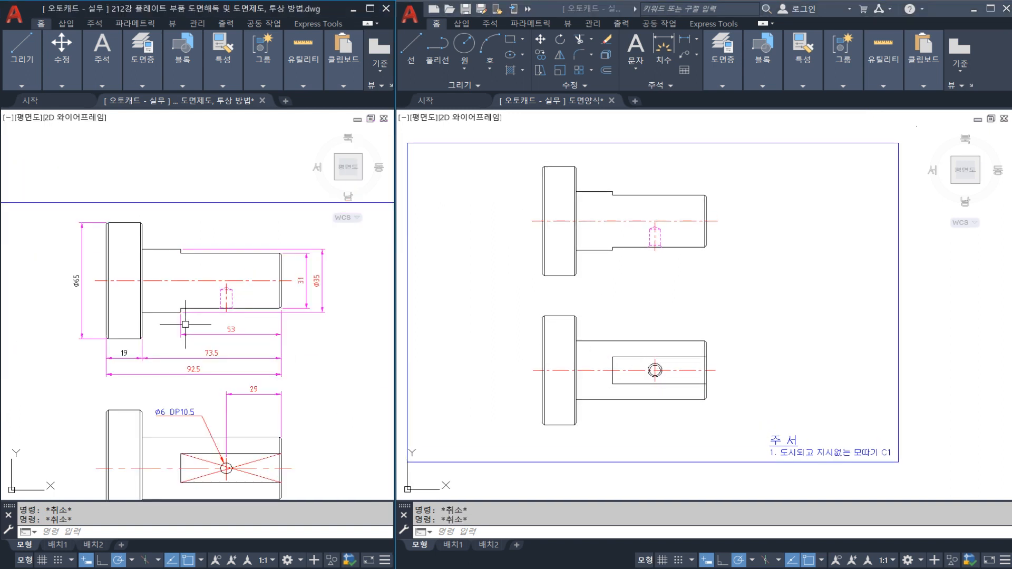
{"action": "middle_click_drag", "start_coordinate": [188, 279], "coordinate": [182, 274]}
{"action": "middle_click_drag", "start_coordinate": [188, 298], "coordinate": [177, 298]}
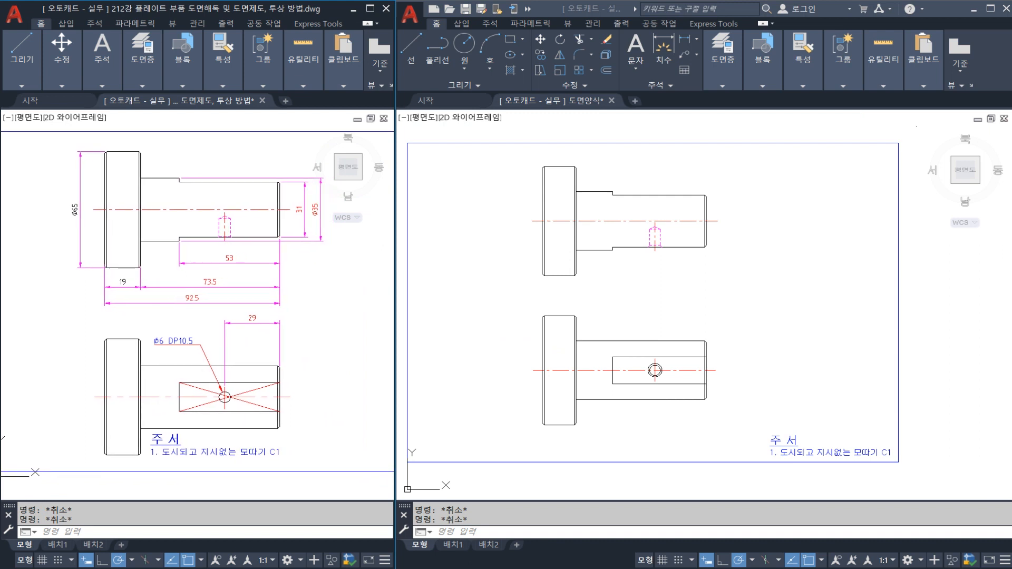
Draw two crossing diagonal lines between opposite corners of the rectangular flat in the lower view
{"action": "left_click", "coordinate": [606, 349]}
{"action": "scroll", "coordinate": [629, 369], "scroll_direction": "up", "scroll_amount": 2}
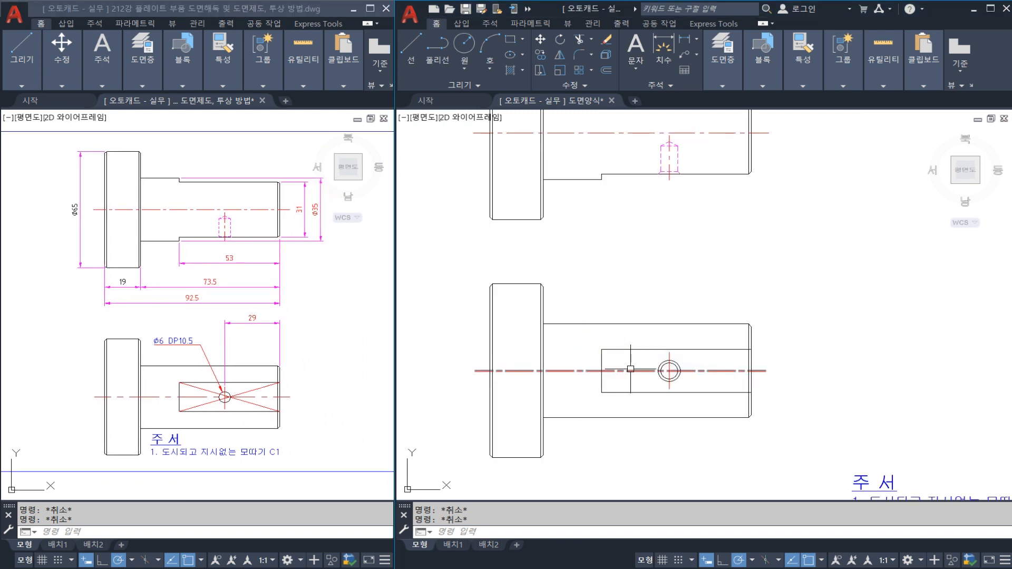
{"action": "key", "text": "Return"}
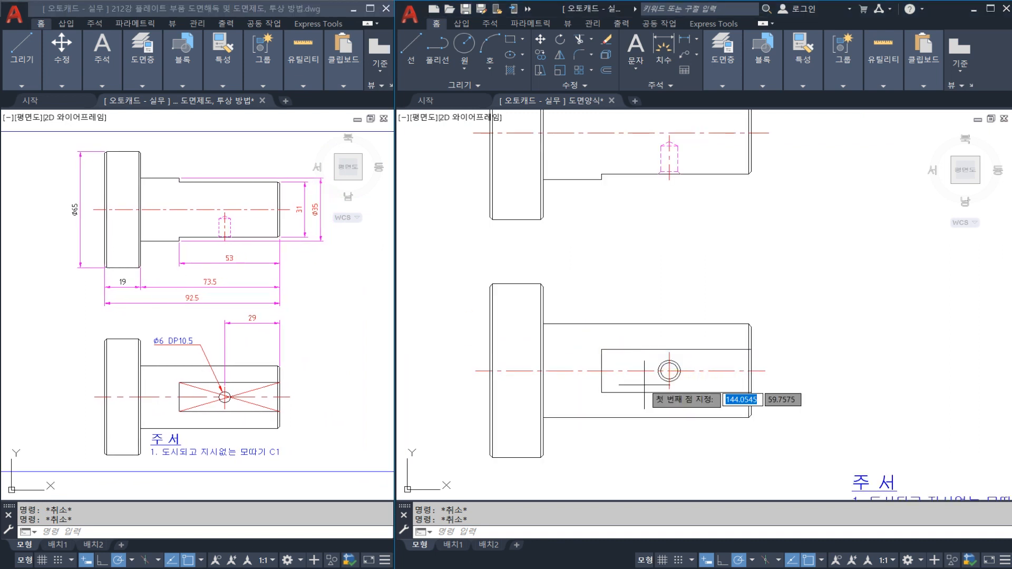
{"action": "scroll", "coordinate": [599, 380], "scroll_direction": "up", "scroll_amount": 4}
{"action": "left_click", "coordinate": [604, 301]}
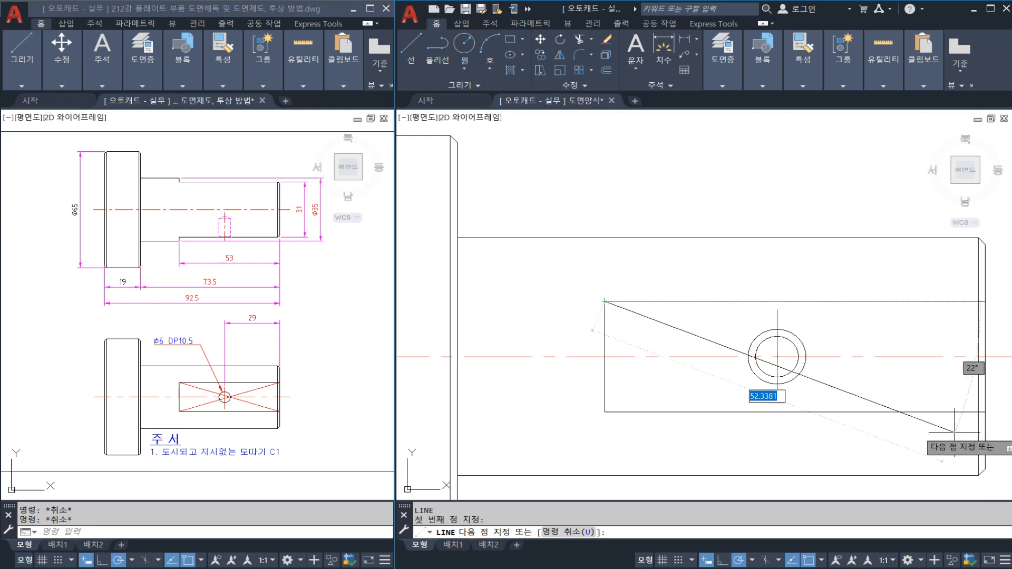
{"action": "left_click", "coordinate": [985, 411]}
{"action": "key", "text": "Return"}
{"action": "key", "text": "Return"}
{"action": "left_click", "coordinate": [984, 301]}
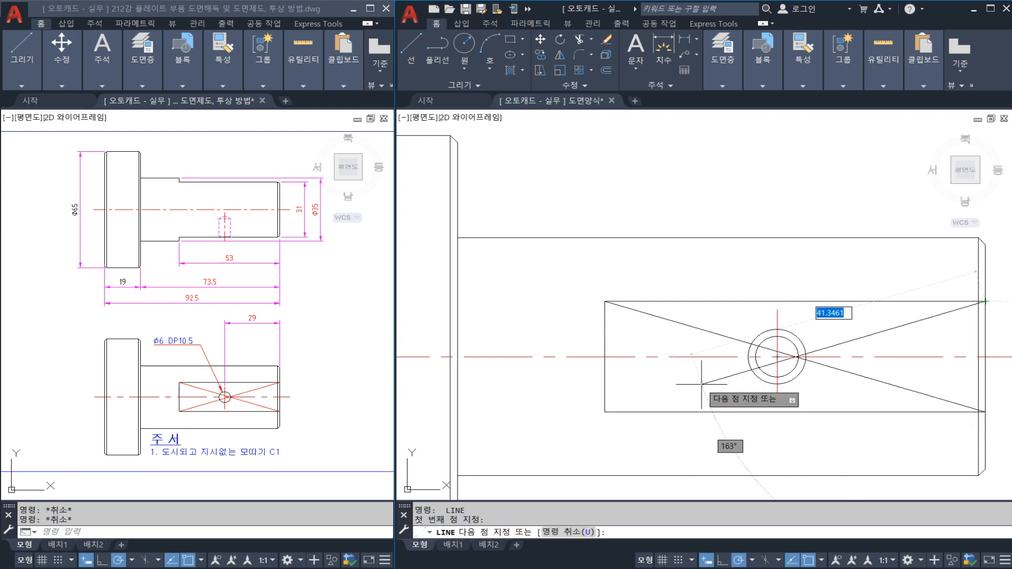
{"action": "left_click", "coordinate": [605, 412]}
{"action": "key", "text": "Escape"}
Move the two diagonals of the flat in the lower view to the 가는실선 layer
{"action": "left_click", "coordinate": [722, 377]}
{"action": "left_click", "coordinate": [709, 331]}
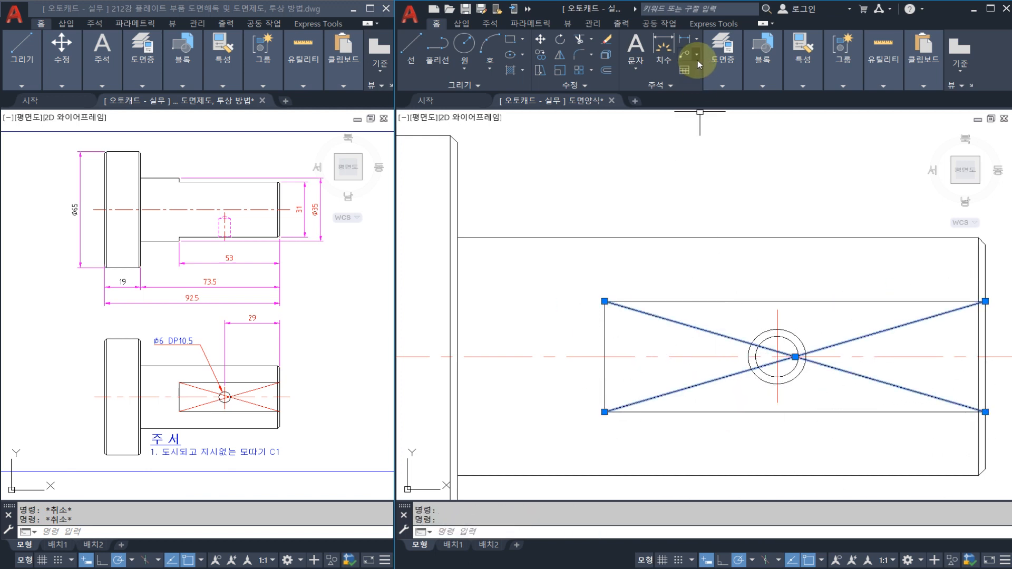
{"action": "mouse_move", "coordinate": [718, 58]}
{"action": "left_click", "coordinate": [814, 102]}
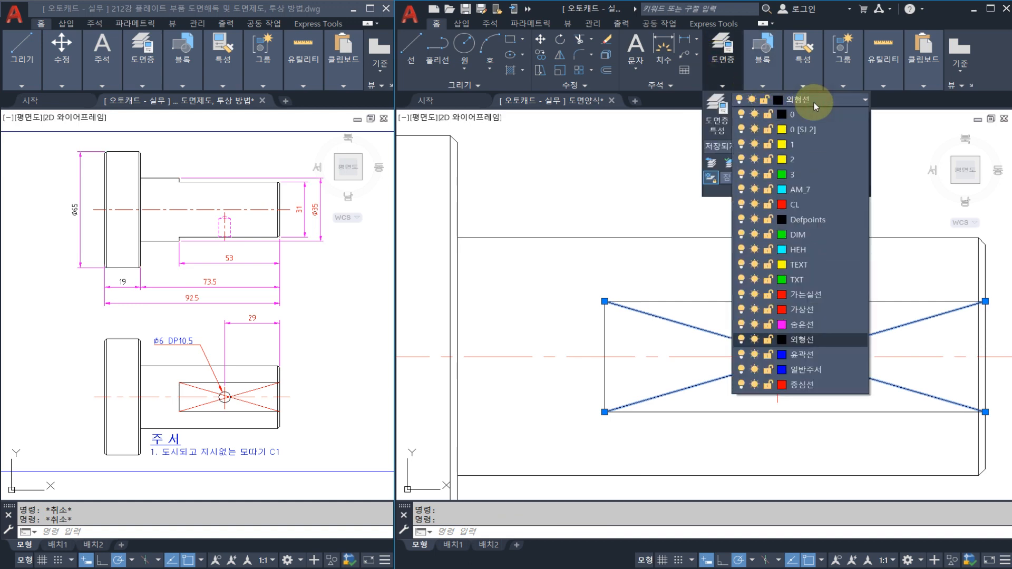
{"action": "left_click", "coordinate": [802, 295]}
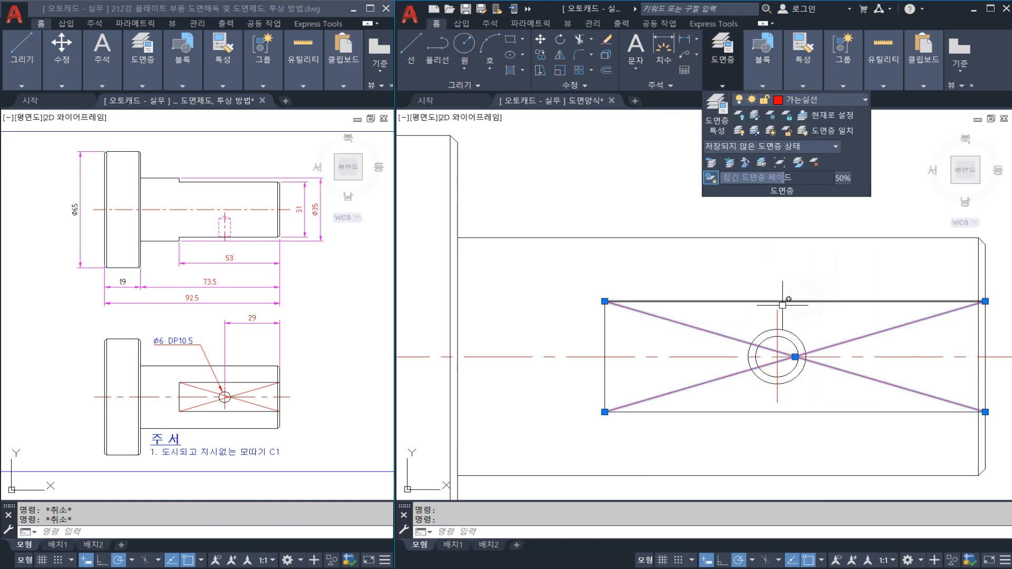
{"action": "left_click", "coordinate": [671, 342]}
{"action": "key", "text": "Escape"}
{"action": "key", "text": "Escape"}
{"action": "scroll", "coordinate": [646, 325], "scroll_direction": "down", "scroll_amount": 4}
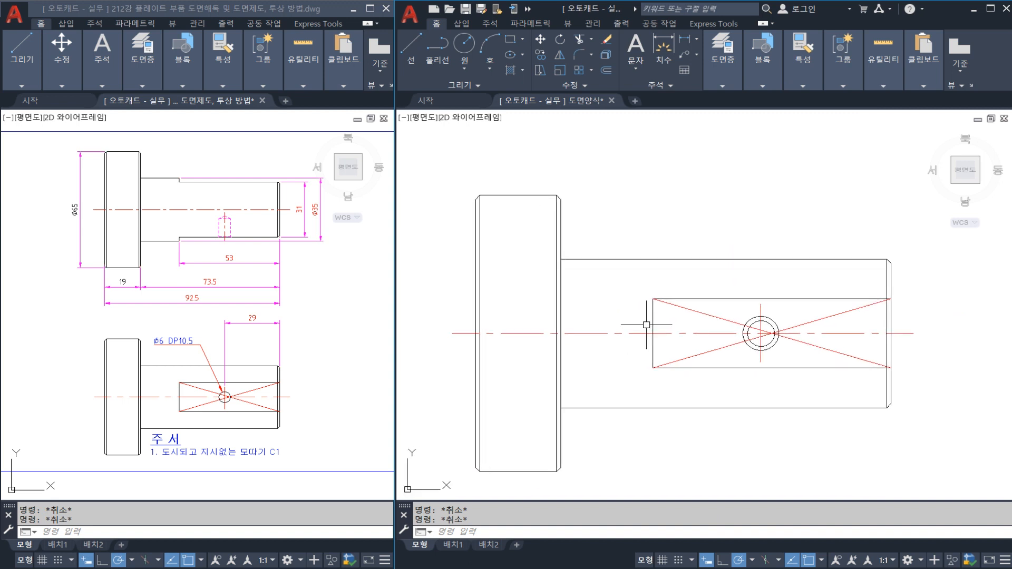
{"action": "scroll", "coordinate": [646, 318], "scroll_direction": "down", "scroll_amount": 2}
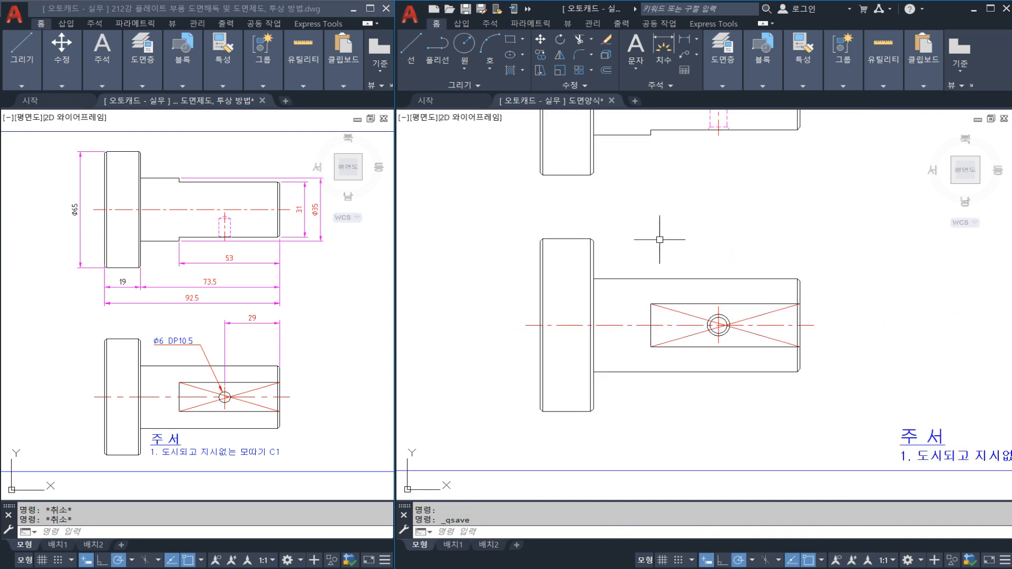
{"action": "middle_click_drag", "start_coordinate": [665, 248], "coordinate": [669, 325]}
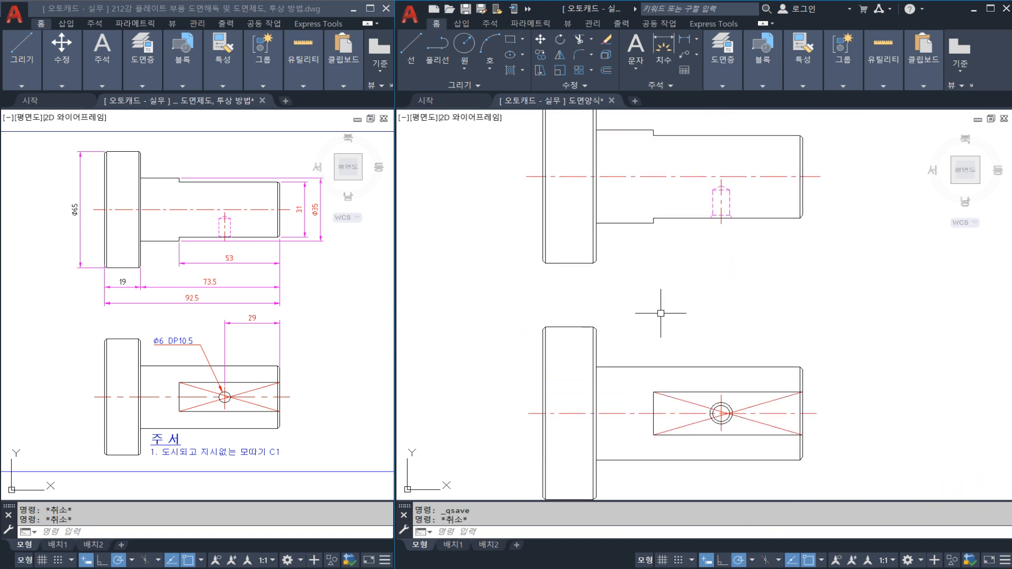
{"action": "left_click", "coordinate": [661, 314]}
{"action": "key", "text": "Escape"}
{"action": "key", "text": "Escape"}
{"action": "middle_click_drag", "start_coordinate": [690, 368], "coordinate": [594, 318]}
{"action": "scroll", "coordinate": [569, 341], "scroll_direction": "up", "scroll_amount": 5}
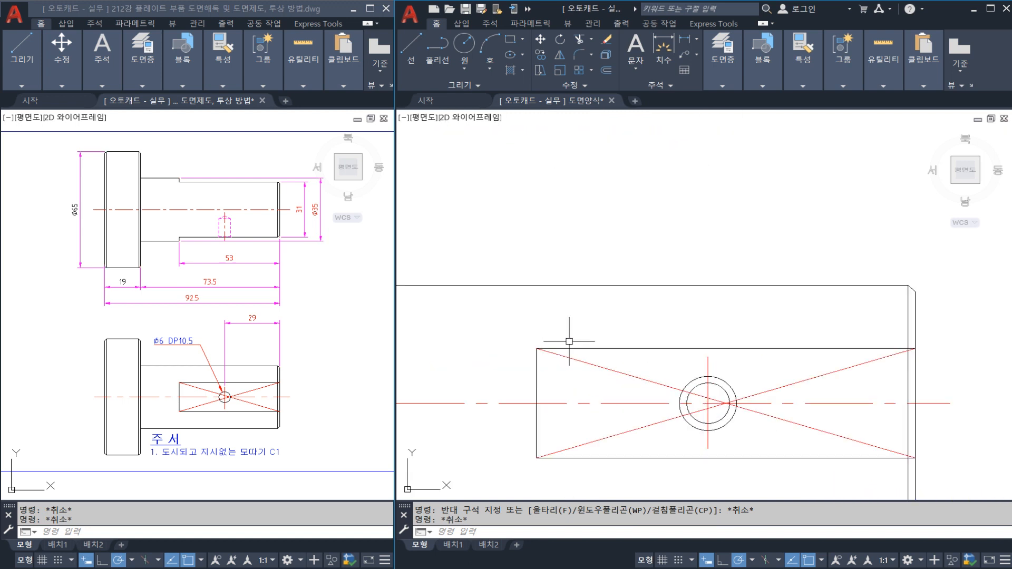
{"action": "middle_click_drag", "start_coordinate": [661, 349], "coordinate": [634, 328]}
{"action": "scroll", "coordinate": [657, 336], "scroll_direction": "down", "scroll_amount": 3}
{"action": "scroll", "coordinate": [664, 334], "scroll_direction": "up", "scroll_amount": 3}
Add a horizontal linear dimension from the shaft's right end to the hole centre, placed above the shaft in the lower view
{"action": "type", "text": "DLI"}
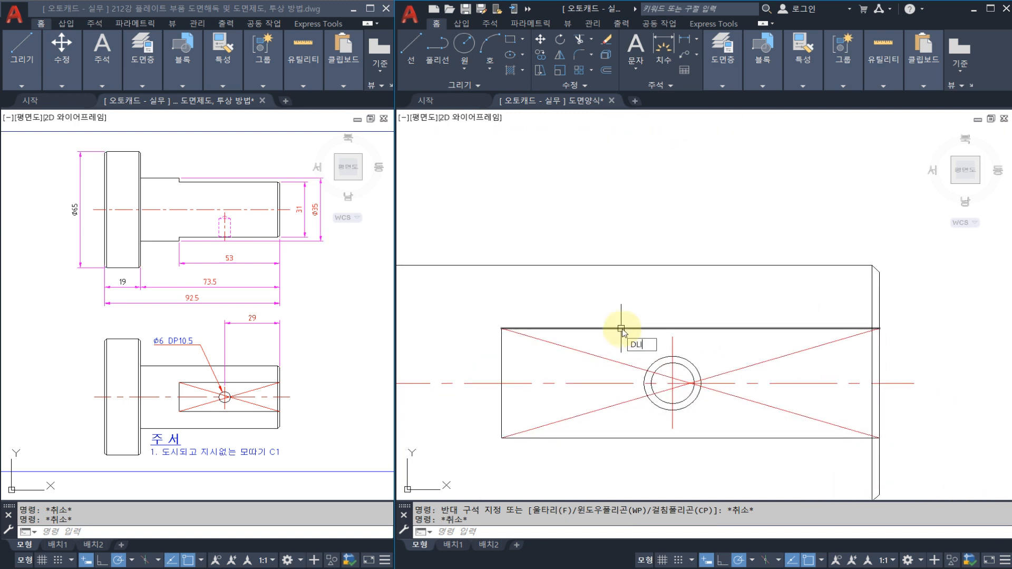
{"action": "key", "text": "Return"}
{"action": "scroll", "coordinate": [665, 302], "scroll_direction": "down", "scroll_amount": 6}
{"action": "scroll", "coordinate": [755, 291], "scroll_direction": "up", "scroll_amount": 6}
{"action": "left_click", "coordinate": [745, 291]}
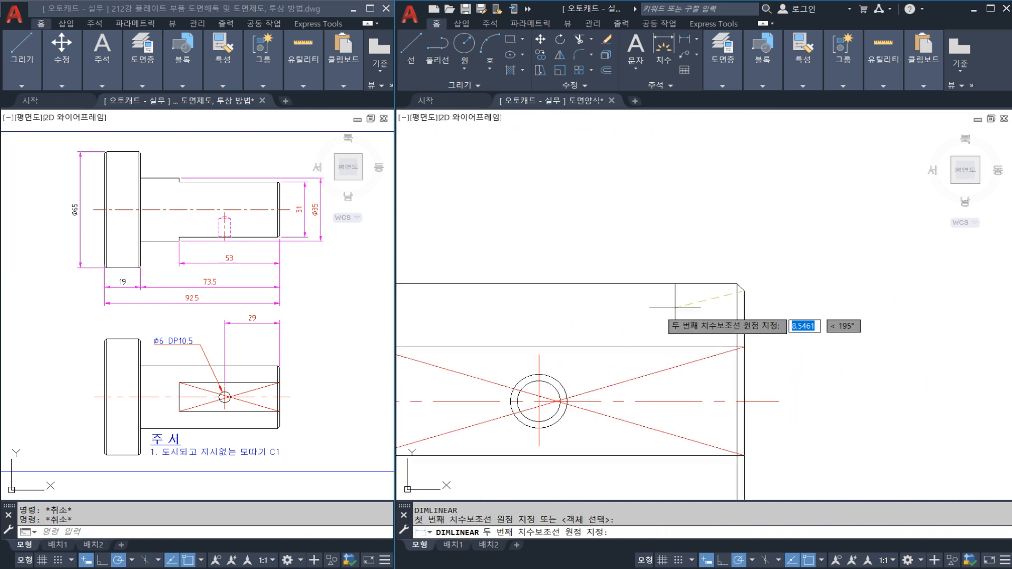
{"action": "left_click", "coordinate": [539, 401]}
{"action": "scroll", "coordinate": [664, 303], "scroll_direction": "down", "scroll_amount": 6}
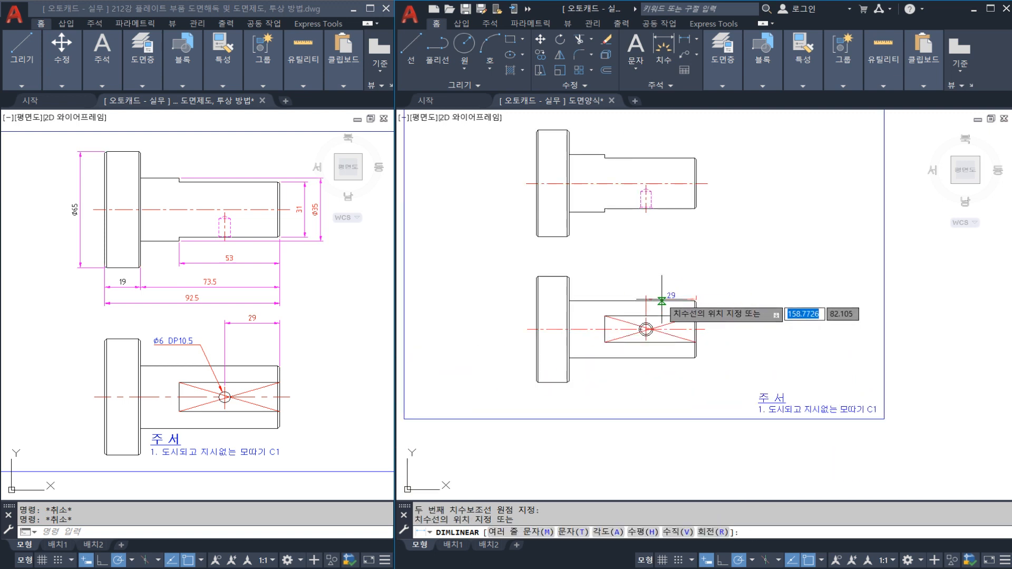
{"action": "left_click", "coordinate": [656, 273]}
Add a quick leader from the hole in the lower view, up and to the left, with the note Ø6 DP10.5
{"action": "scroll", "coordinate": [644, 318], "scroll_direction": "up", "scroll_amount": 2}
{"action": "type", "text": "l"}
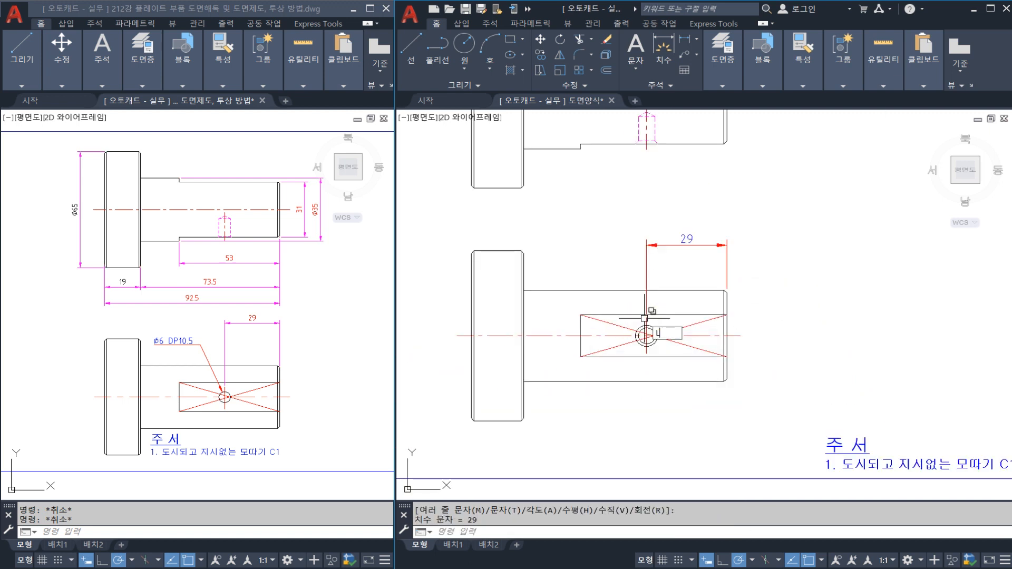
{"action": "type", "text": "e"}
{"action": "key", "text": "Return"}
{"action": "scroll", "coordinate": [646, 327], "scroll_direction": "up", "scroll_amount": 5}
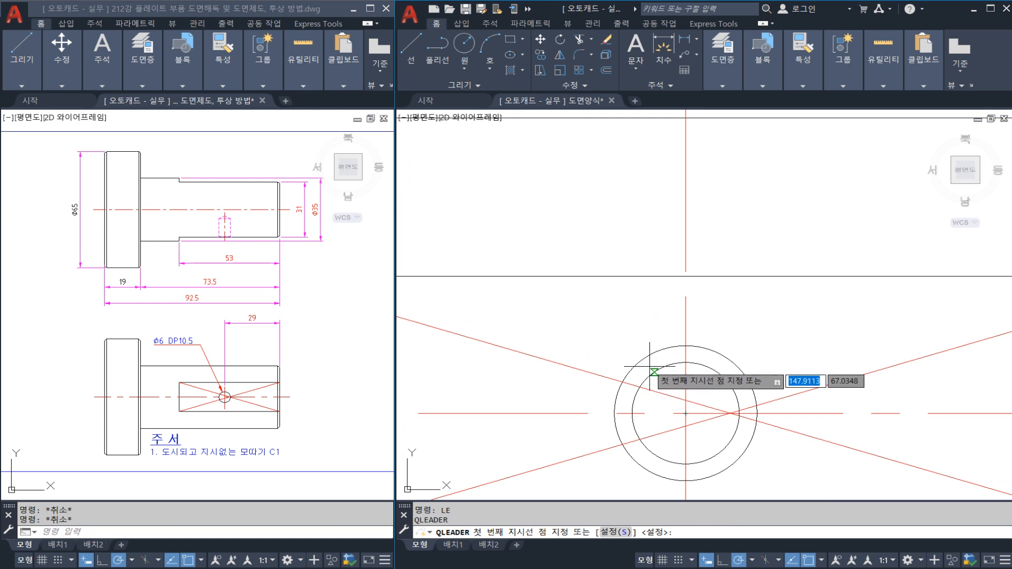
{"action": "scroll", "coordinate": [654, 364], "scroll_direction": "down", "scroll_amount": 5}
{"action": "left_click", "coordinate": [652, 363]}
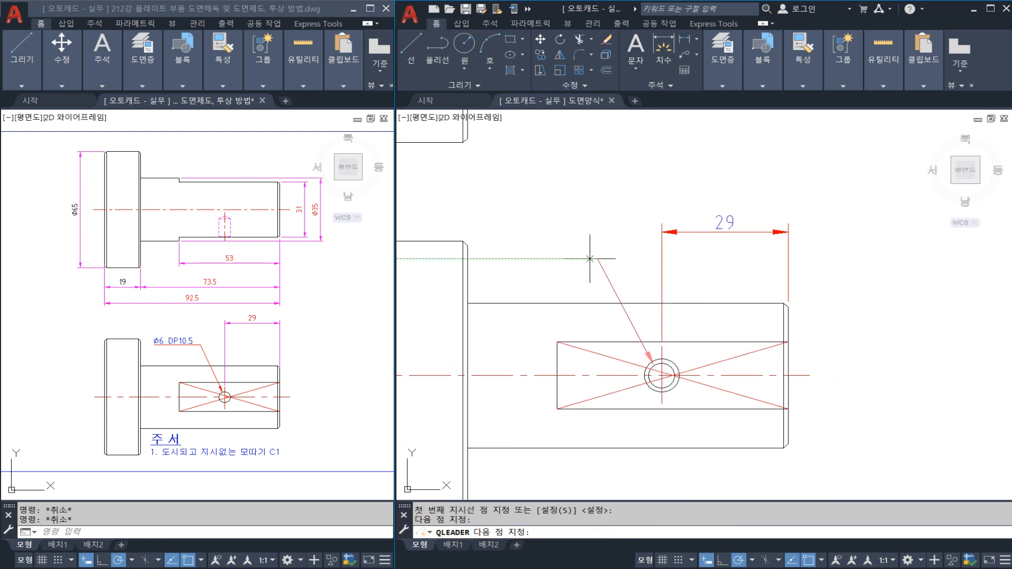
{"action": "left_click", "coordinate": [598, 259]}
{"action": "key", "text": "Return"}
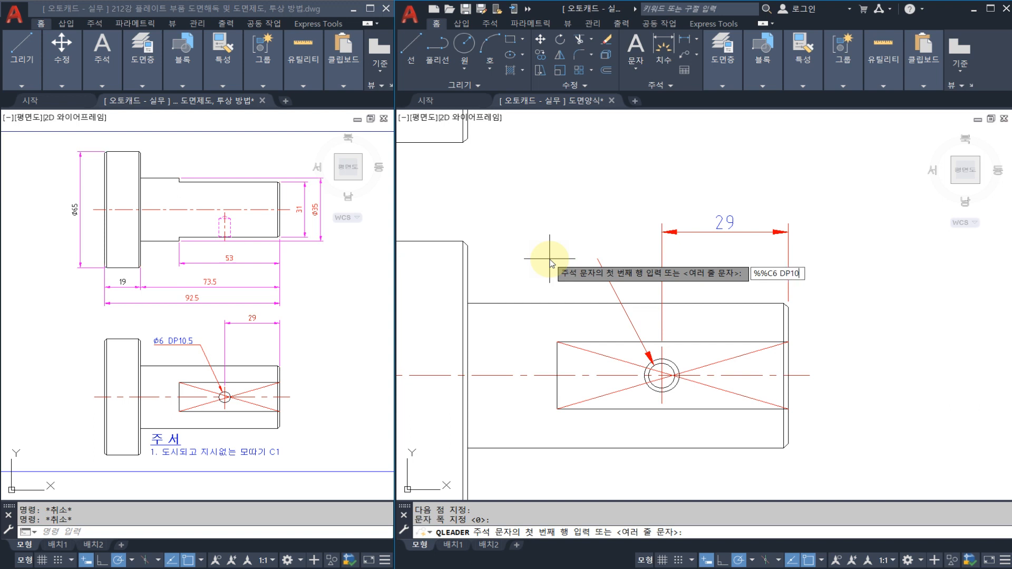
{"action": "type", "text": "%%C6 DP10.5"}
{"action": "key", "text": "Return"}
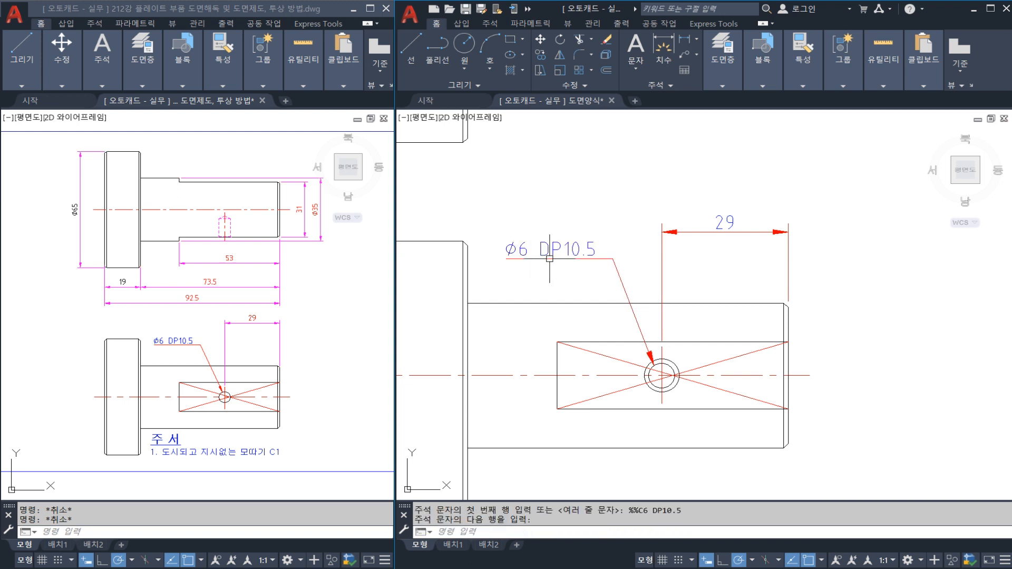
Stretch the Ø6 DP10.5 note slightly to the left while its arrowhead stays on the hole
{"action": "type", "text": "s"}
{"action": "key", "text": "space"}
{"action": "left_click", "coordinate": [639, 271]}
{"action": "left_click", "coordinate": [505, 221]}
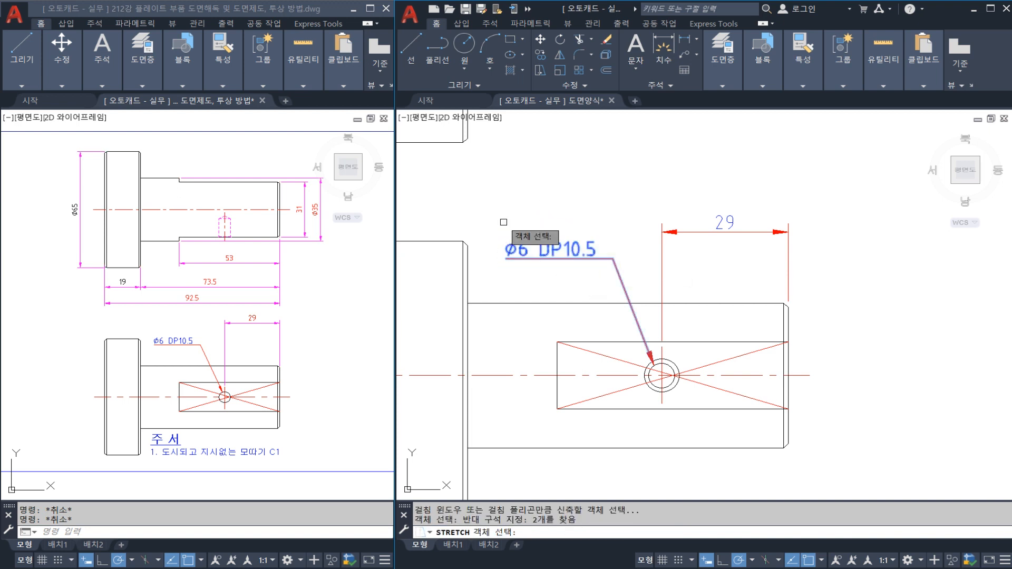
{"action": "key", "text": "space"}
{"action": "left_click", "coordinate": [574, 218]}
{"action": "key", "text": "Escape"}
Add a vertical linear dimension across the flange's outer diameter, placed left of the flange in the upper view
{"action": "scroll", "coordinate": [576, 226], "scroll_direction": "down", "scroll_amount": 4}
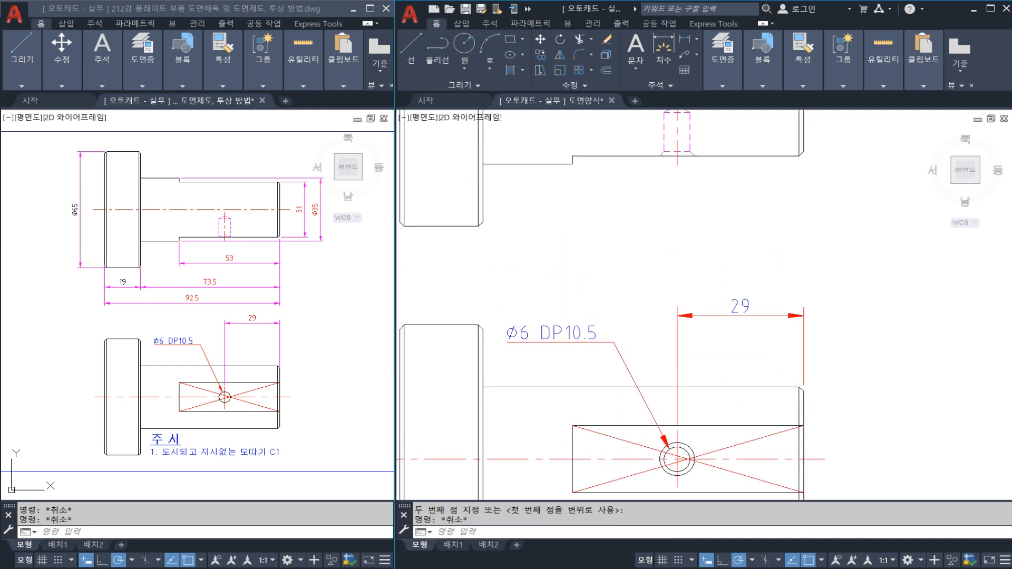
{"action": "middle_click_drag", "start_coordinate": [574, 218], "coordinate": [568, 240]}
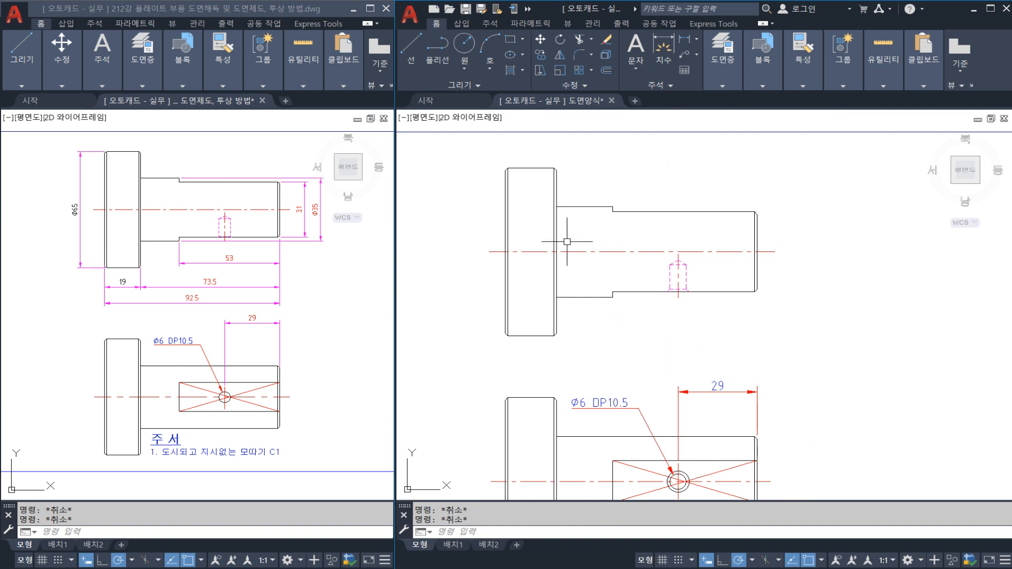
{"action": "key", "text": "BackSpace"}
{"action": "type", "text": "dli"}
{"action": "key", "text": "Return"}
{"action": "left_click", "coordinate": [505, 336]}
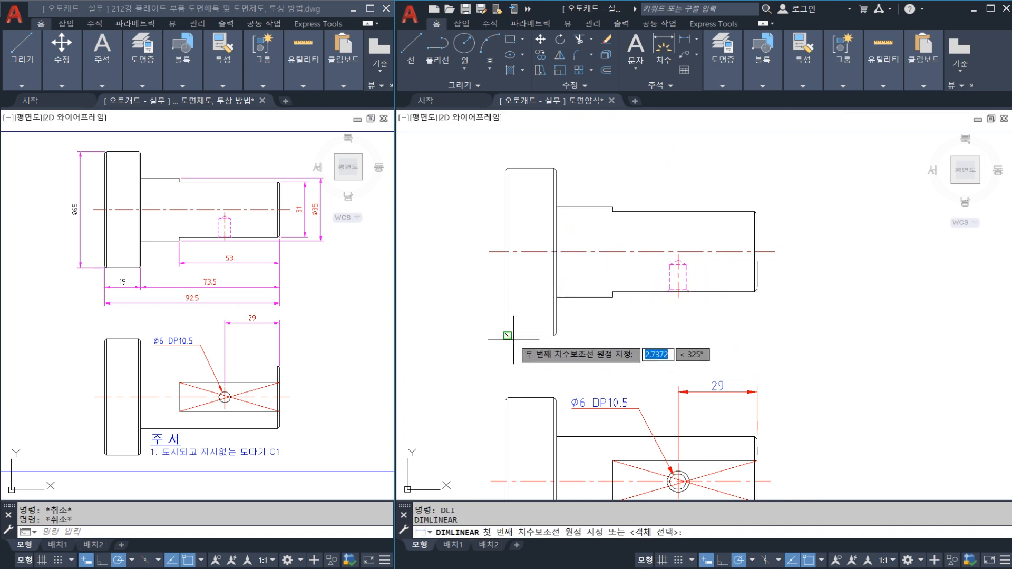
{"action": "left_click", "coordinate": [507, 168]}
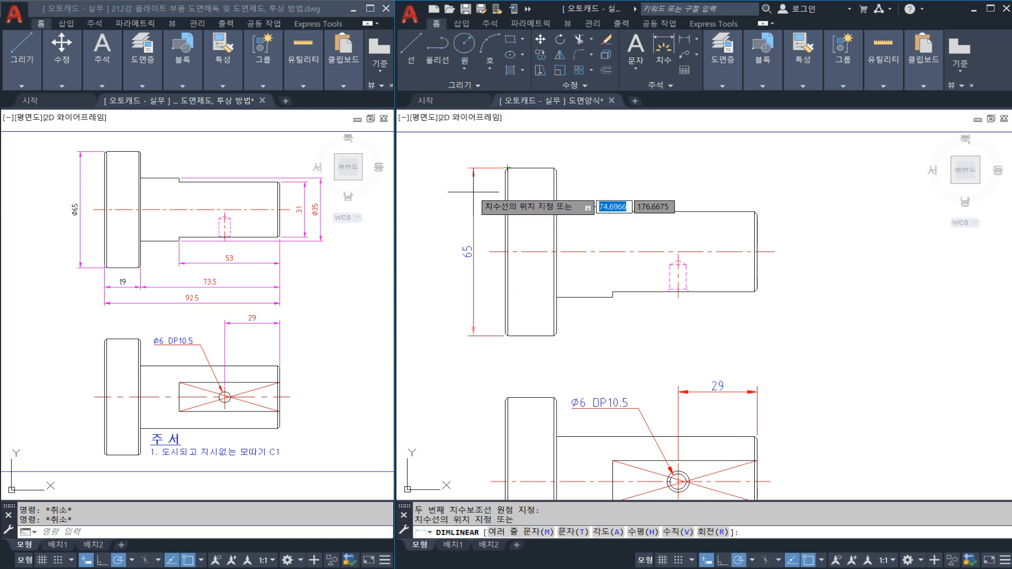
{"action": "left_click", "coordinate": [473, 192]}
Add a vertical linear dimension across the two flats, placed right of the shaft end in the upper view
{"action": "key", "text": "Return"}
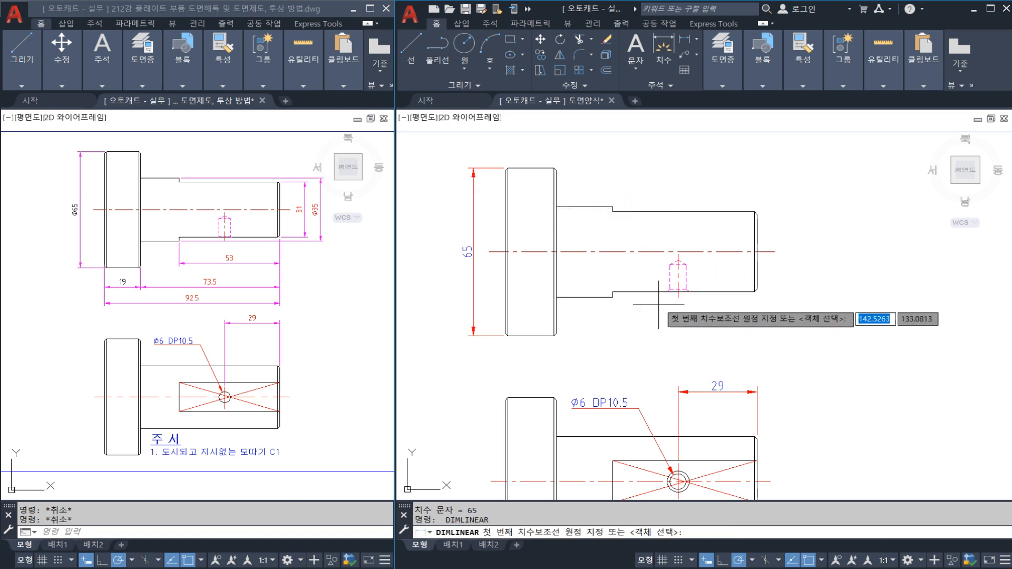
{"action": "left_click", "coordinate": [742, 291]}
{"action": "left_click", "coordinate": [746, 211]}
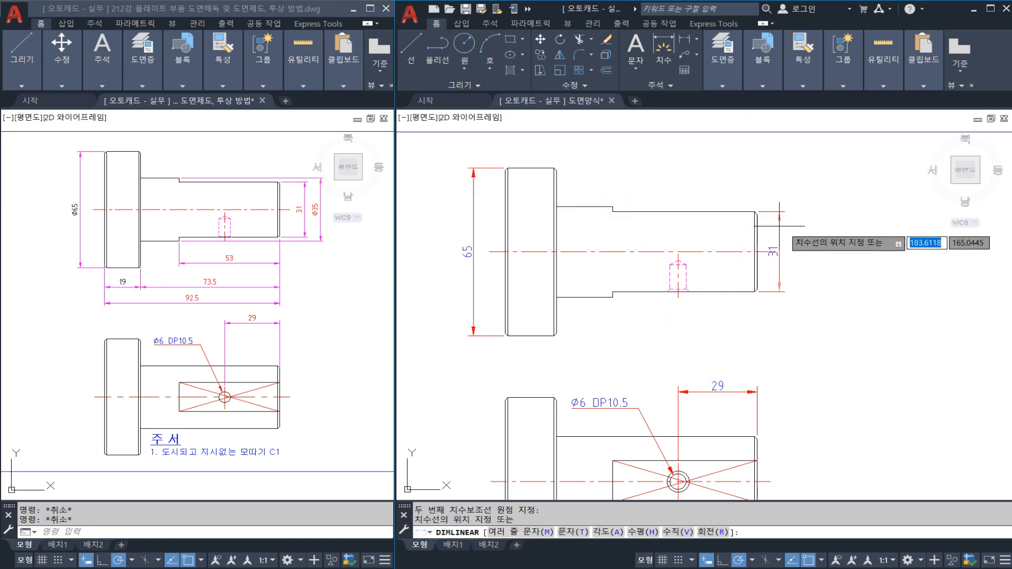
{"action": "left_click", "coordinate": [796, 249]}
Dimension the full shaft diameter vertically at the step in the upper view, placed outside the flats dimension
{"action": "key", "text": "Return"}
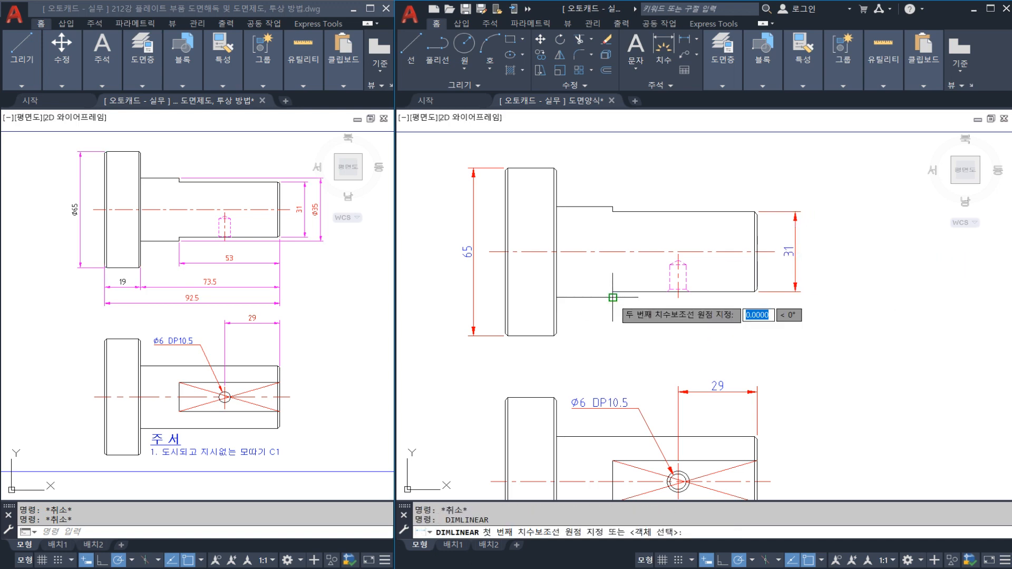
{"action": "left_click", "coordinate": [612, 297]}
{"action": "left_click", "coordinate": [613, 207]}
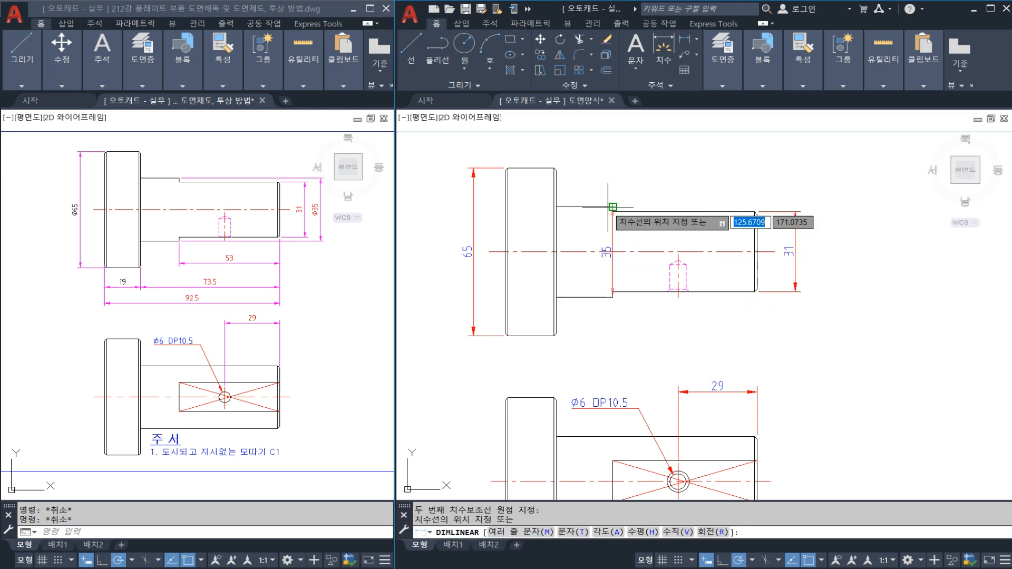
{"action": "left_click", "coordinate": [823, 250]}
{"action": "key", "text": "Escape"}
Place the shaft diameter dimension outside the flats dimension, and give it and the flange diameter dimension the prefix %%C
{"action": "left_click", "coordinate": [829, 255]}
{"action": "left_click", "coordinate": [816, 245]}
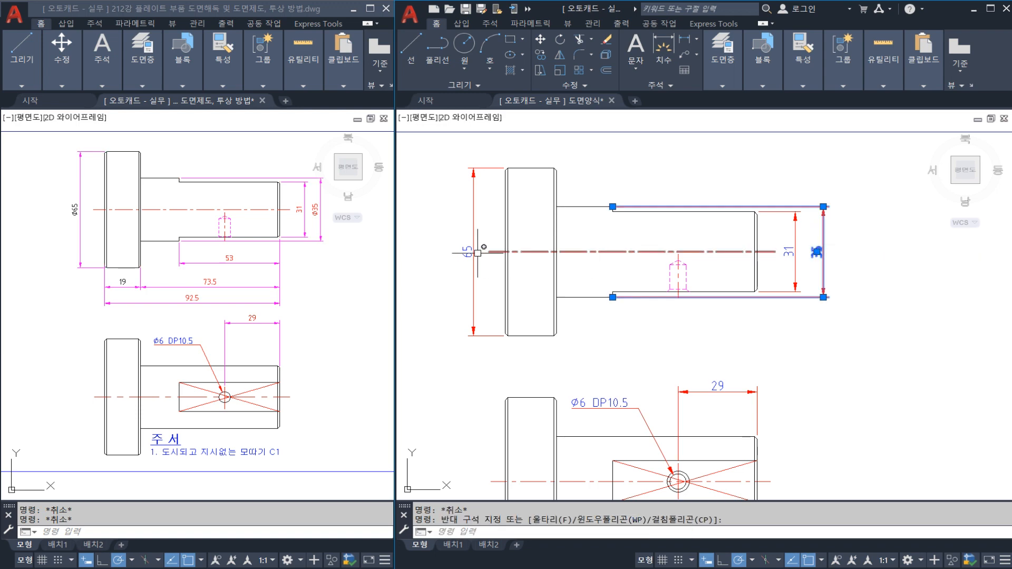
{"action": "left_click", "coordinate": [483, 239]}
{"action": "left_click", "coordinate": [459, 227]}
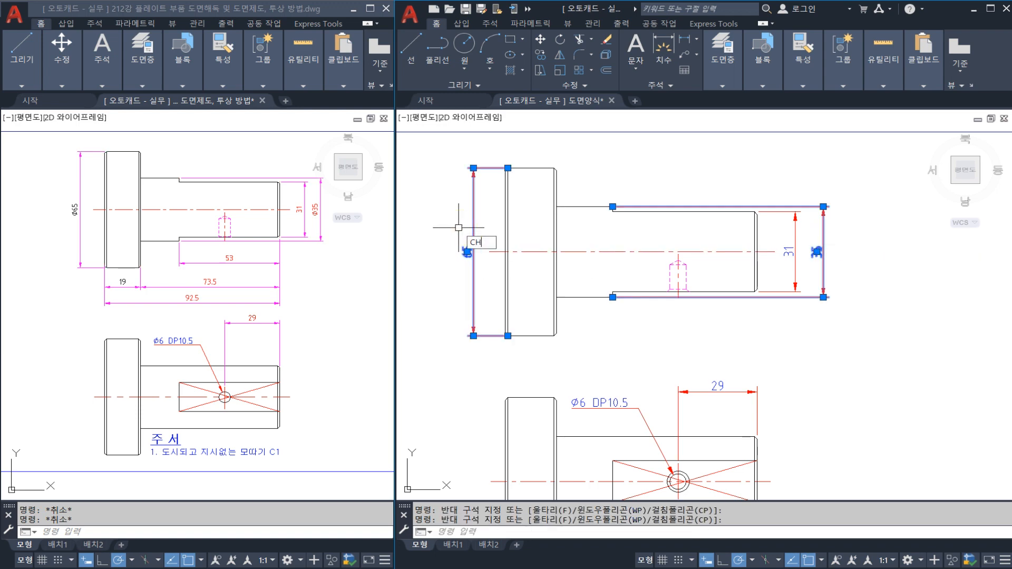
{"action": "type", "text": "ch"}
{"action": "key", "text": "Return"}
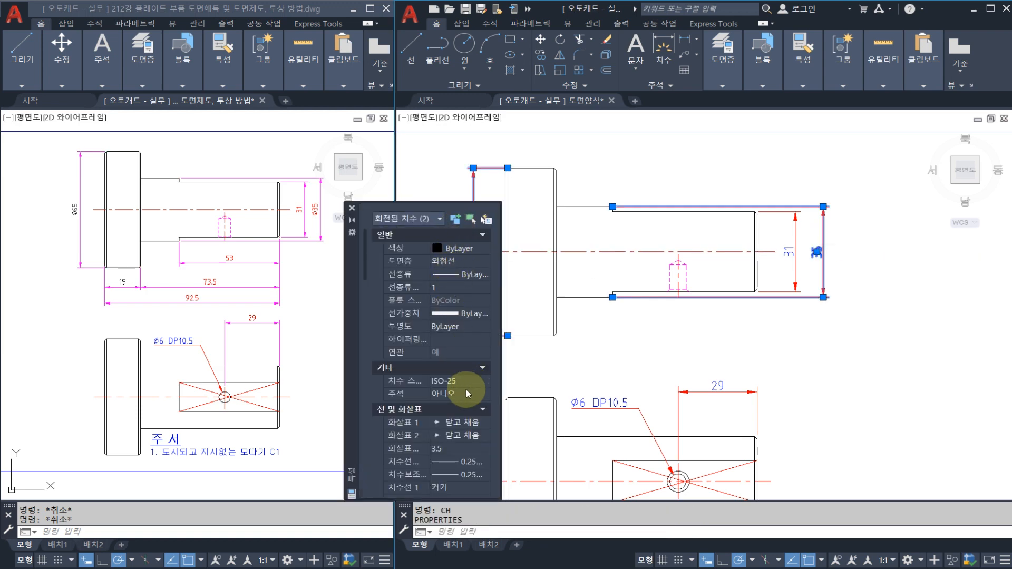
{"action": "scroll", "coordinate": [464, 397], "scroll_direction": "down", "scroll_amount": 2}
{"action": "scroll", "coordinate": [465, 395], "scroll_direction": "down", "scroll_amount": 4}
{"action": "scroll", "coordinate": [467, 395], "scroll_direction": "down", "scroll_amount": 5}
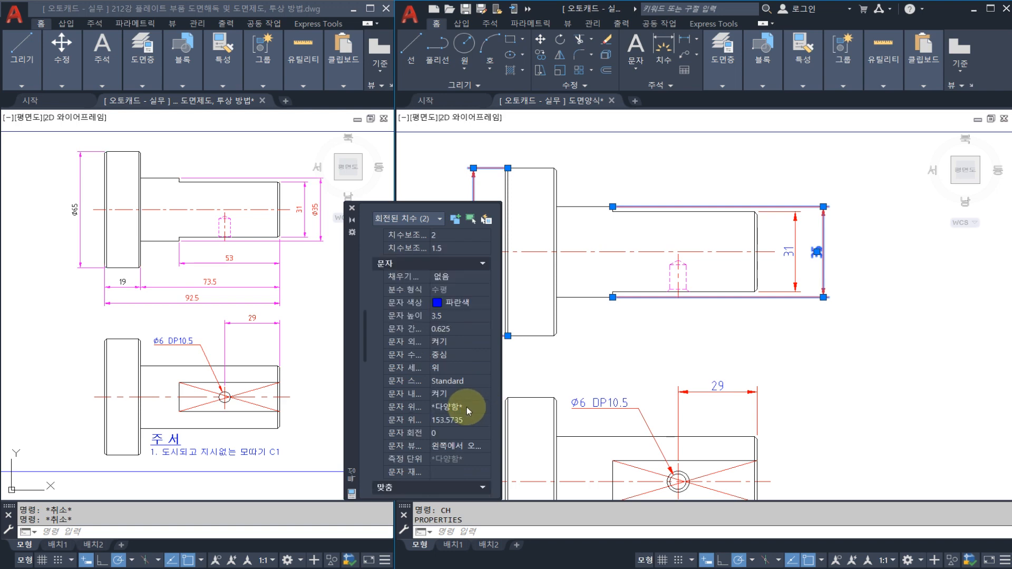
{"action": "left_click", "coordinate": [455, 421]}
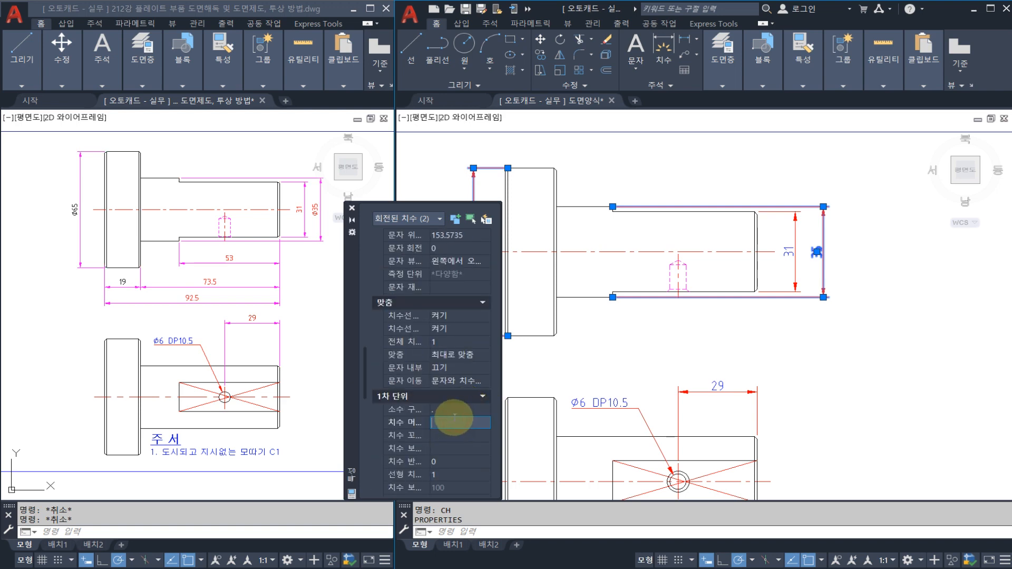
{"action": "type", "text": "%%C"}
{"action": "key", "text": "Return"}
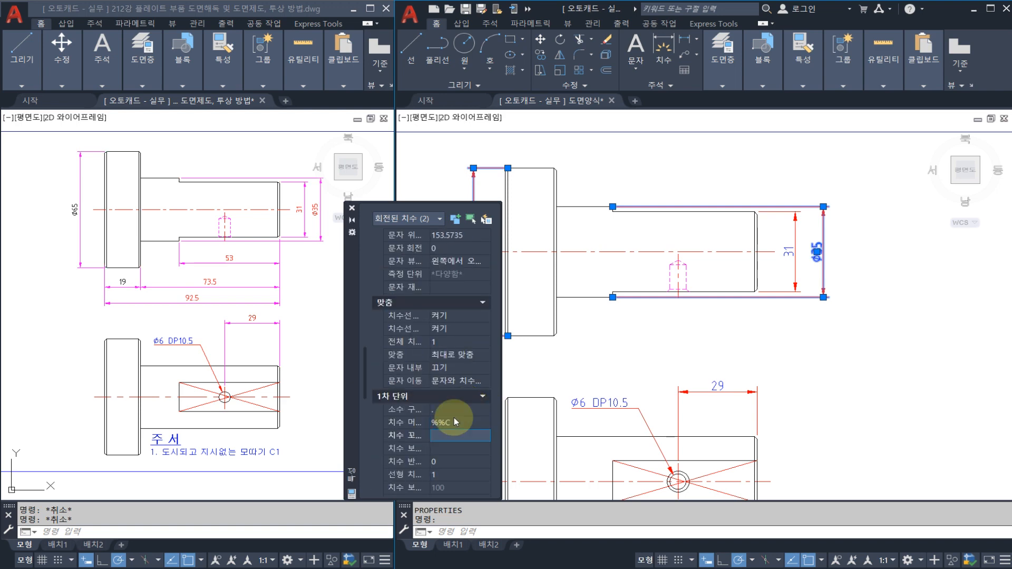
{"action": "left_click", "coordinate": [352, 208]}
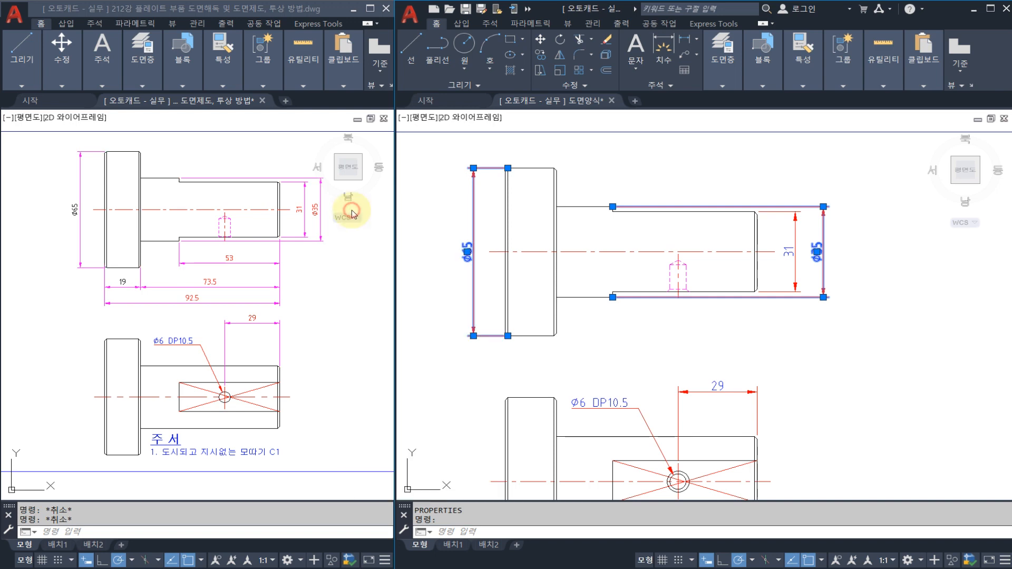
{"action": "key", "text": "Escape"}
{"action": "key", "text": "Escape"}
Add a horizontal linear dimension for the flat's length, from the shaft end to the step, placed below the upper view's shaft
{"action": "middle_click_drag", "start_coordinate": [519, 291], "coordinate": [504, 266]}
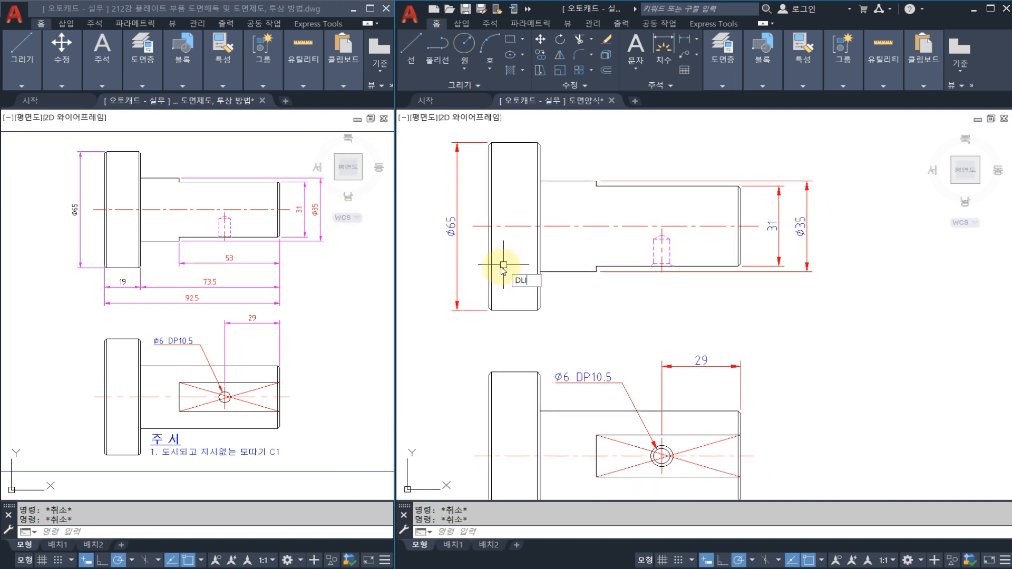
{"action": "type", "text": "DLI"}
{"action": "key", "text": "Return"}
{"action": "left_click", "coordinate": [740, 266]}
{"action": "scroll", "coordinate": [741, 267], "scroll_direction": "up", "scroll_amount": 4}
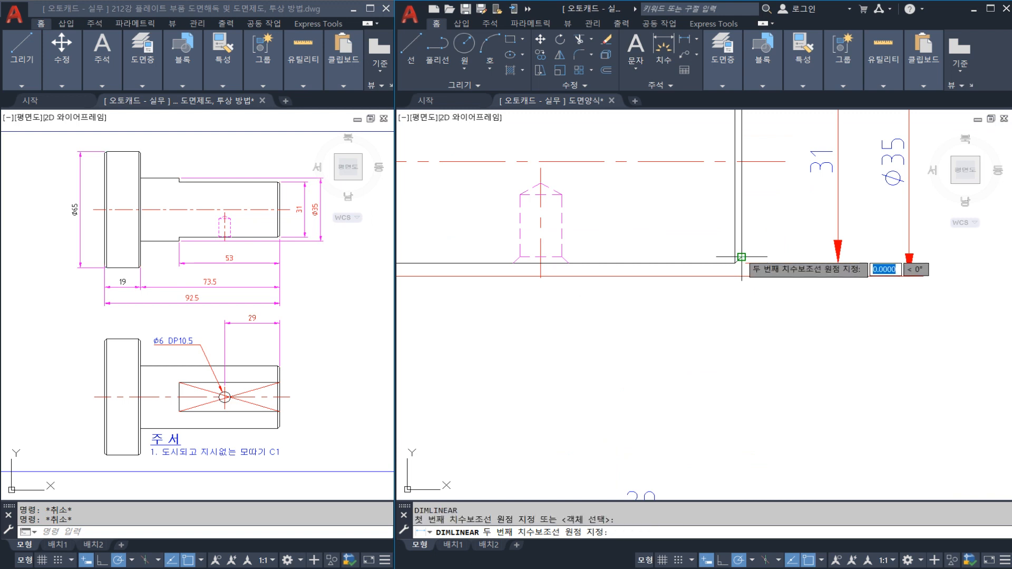
{"action": "scroll", "coordinate": [741, 257], "scroll_direction": "down", "scroll_amount": 2}
{"action": "left_click", "coordinate": [589, 258]}
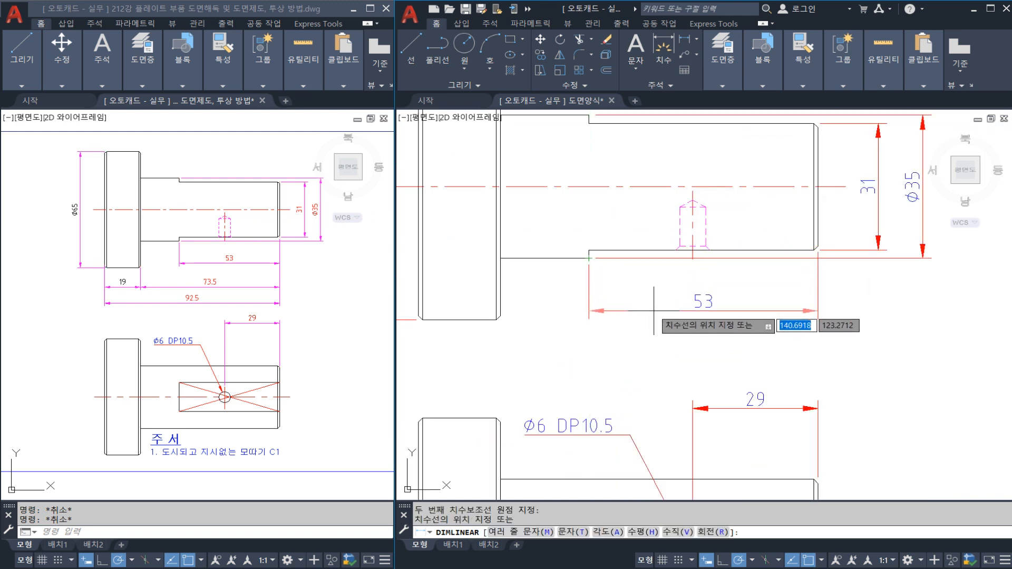
{"action": "left_click", "coordinate": [656, 305]}
Dimension the shaft length horizontally from its end to the flange's inner face, placed below the flat's length dimension
{"action": "key", "text": "Return"}
{"action": "left_click", "coordinate": [817, 246]}
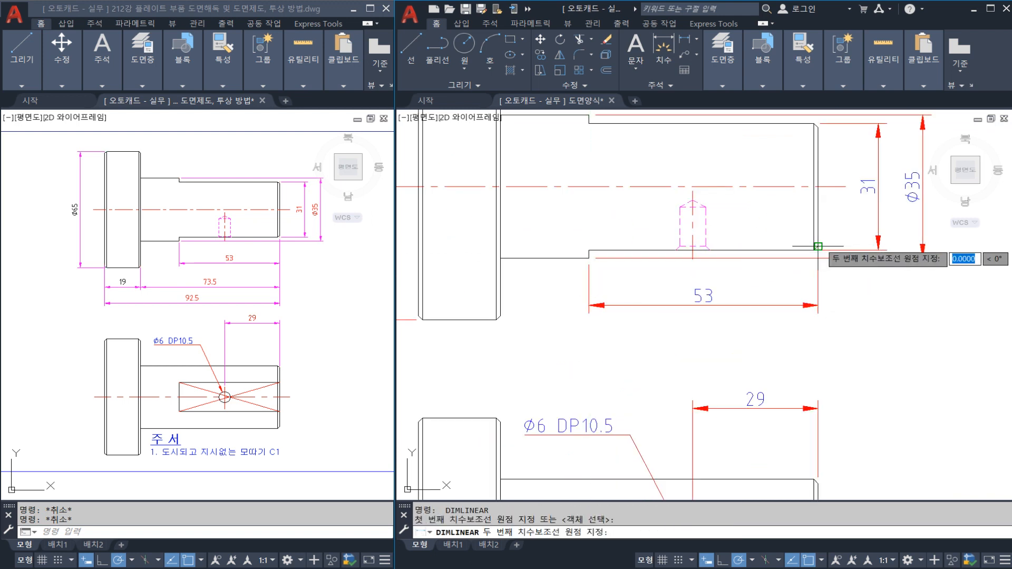
{"action": "left_click", "coordinate": [499, 318]}
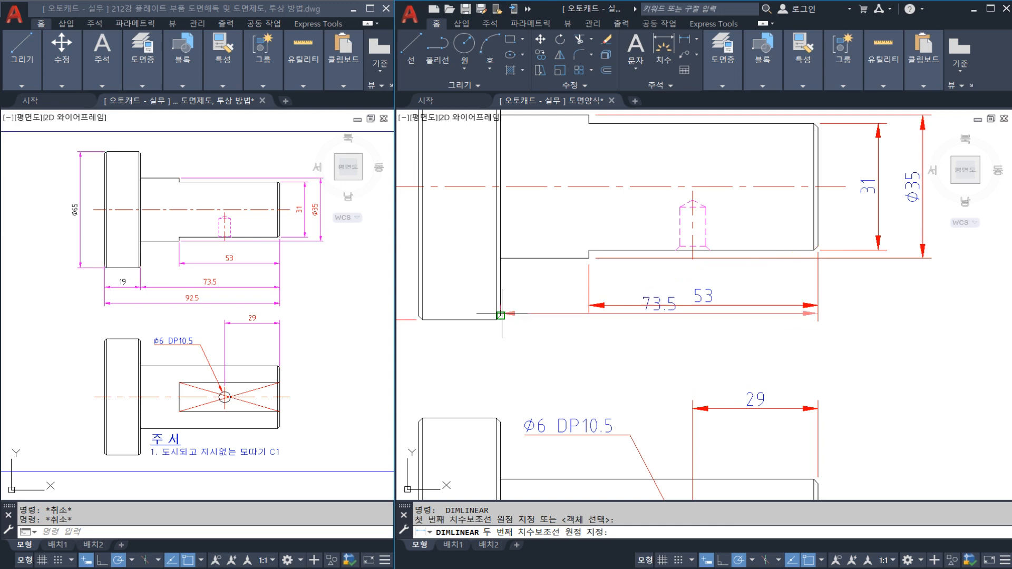
{"action": "left_click", "coordinate": [606, 361]}
Dimension the flange thickness horizontally below the upper view, in line with the shaft length dimension
{"action": "key", "text": "Return"}
{"action": "left_click", "coordinate": [500, 316]}
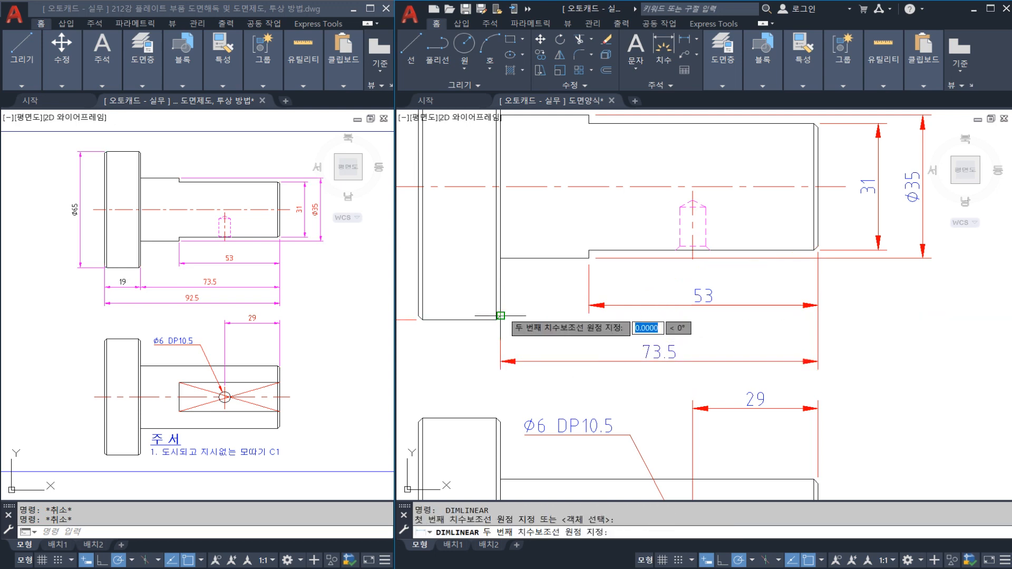
{"action": "left_click", "coordinate": [420, 318]}
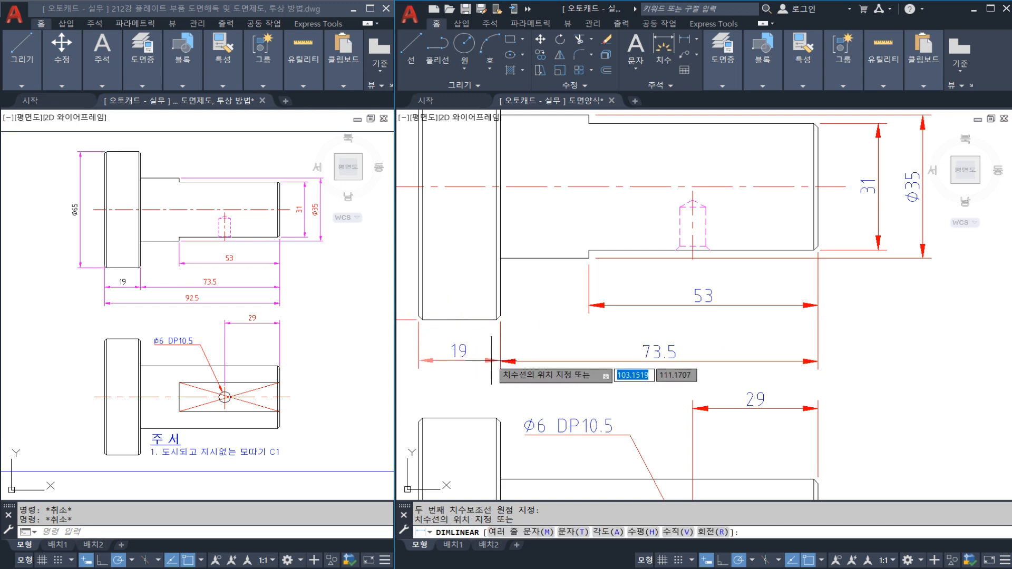
{"action": "left_click", "coordinate": [491, 361]}
{"action": "key", "text": "Escape"}
Move the whole lower view with its dimension and hole note straight down to widen the gap below the upper view
{"action": "scroll", "coordinate": [621, 334], "scroll_direction": "down", "scroll_amount": 4}
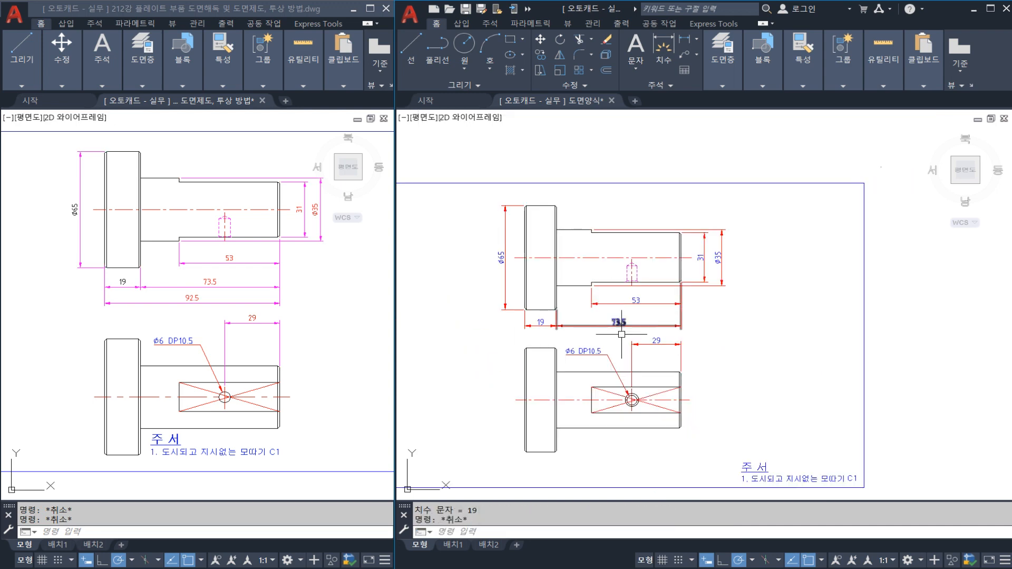
{"action": "left_click", "coordinate": [707, 449]}
{"action": "key", "text": "Escape"}
{"action": "key", "text": "Escape"}
{"action": "key", "text": "Escape"}
{"action": "left_click", "coordinate": [694, 463]}
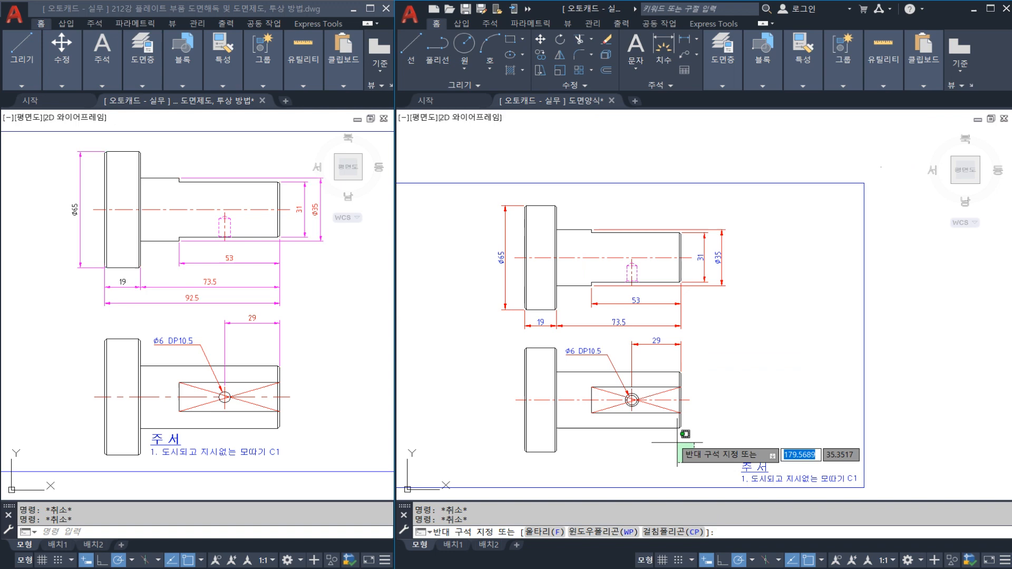
{"action": "left_click", "coordinate": [460, 336]}
{"action": "type", "text": "m"}
{"action": "key", "text": "space"}
{"action": "left_click", "coordinate": [455, 337]}
{"action": "left_click", "coordinate": [455, 355]}
{"action": "key", "text": "Escape"}
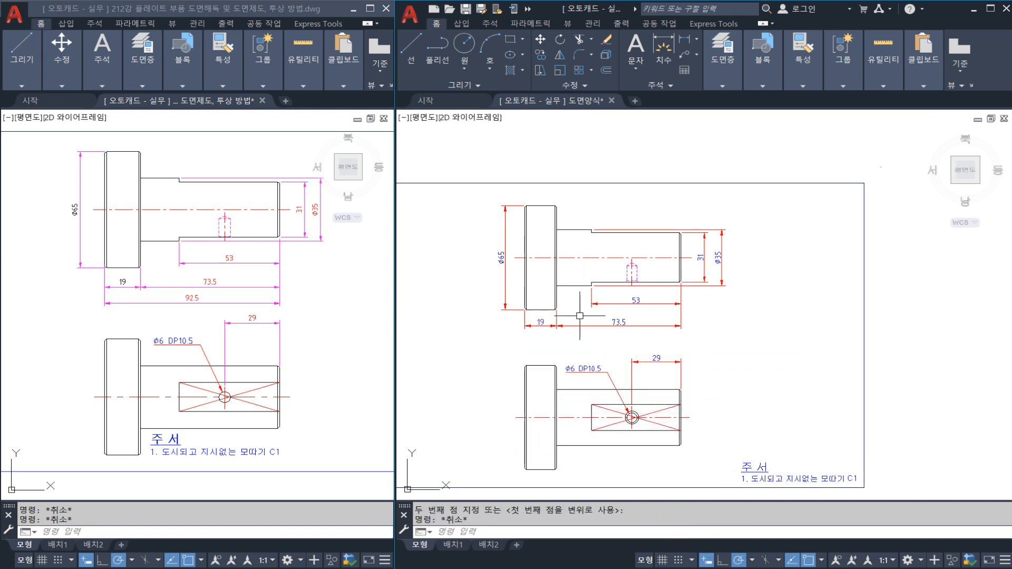
Dimension the part's overall length horizontally from the shaft end to the flange's outer face, below the shaft length and flange thickness dimensions
{"action": "type", "text": "dli"}
{"action": "key", "text": "space"}
{"action": "scroll", "coordinate": [655, 298], "scroll_direction": "up", "scroll_amount": 6}
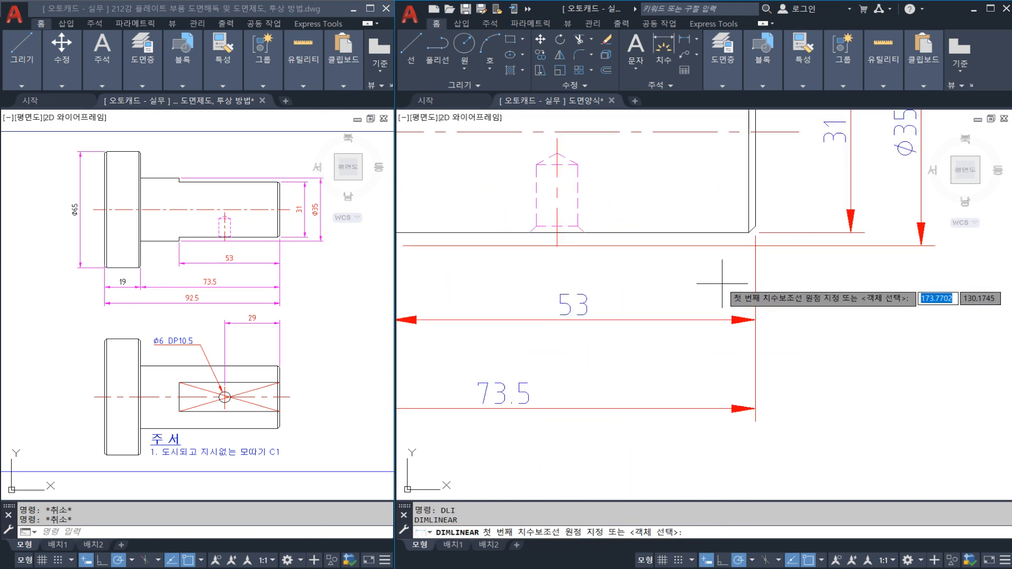
{"action": "left_click", "coordinate": [756, 218]}
{"action": "scroll", "coordinate": [756, 219], "scroll_direction": "down", "scroll_amount": 5}
{"action": "scroll", "coordinate": [638, 248], "scroll_direction": "up", "scroll_amount": 5}
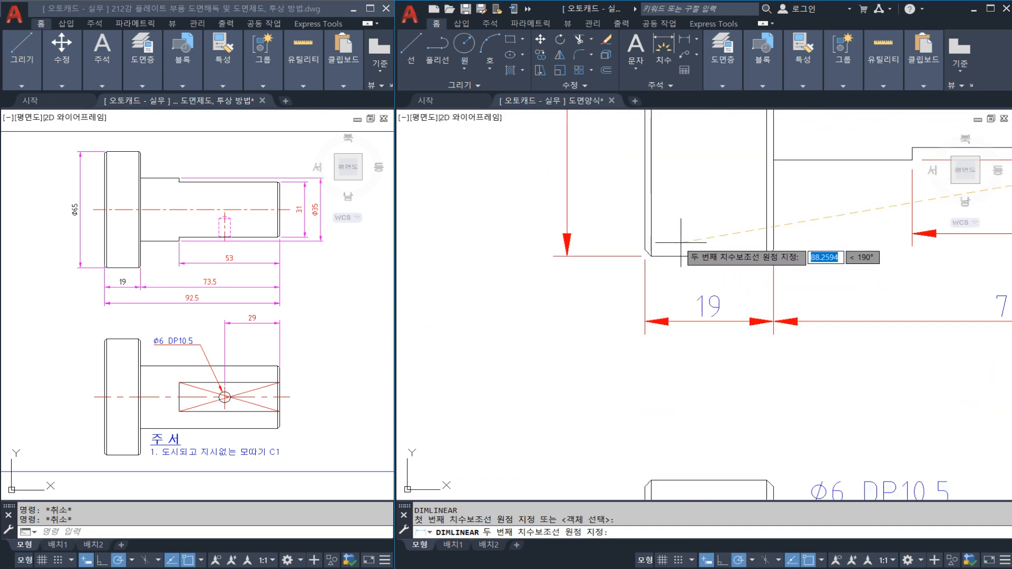
{"action": "left_click", "coordinate": [644, 251]}
{"action": "scroll", "coordinate": [644, 251], "scroll_direction": "down", "scroll_amount": 4}
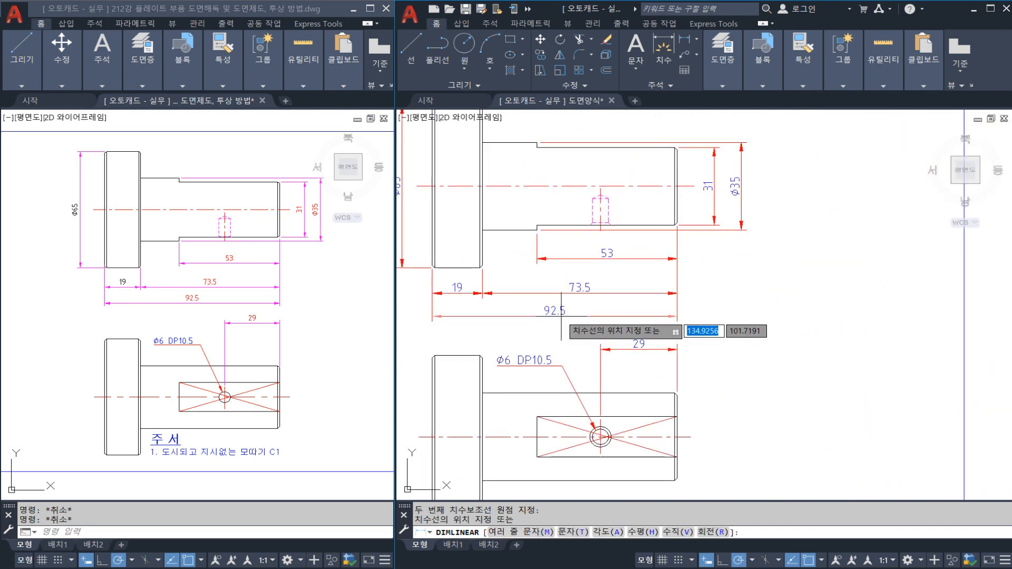
{"action": "left_click", "coordinate": [561, 316]}
{"action": "scroll", "coordinate": [683, 302], "scroll_direction": "down", "scroll_amount": 2}
{"action": "key", "text": "Escape"}
Move the whole lower view with its dimension and hole note slightly up, closer to the overall length dimension
{"action": "left_click", "coordinate": [695, 451]}
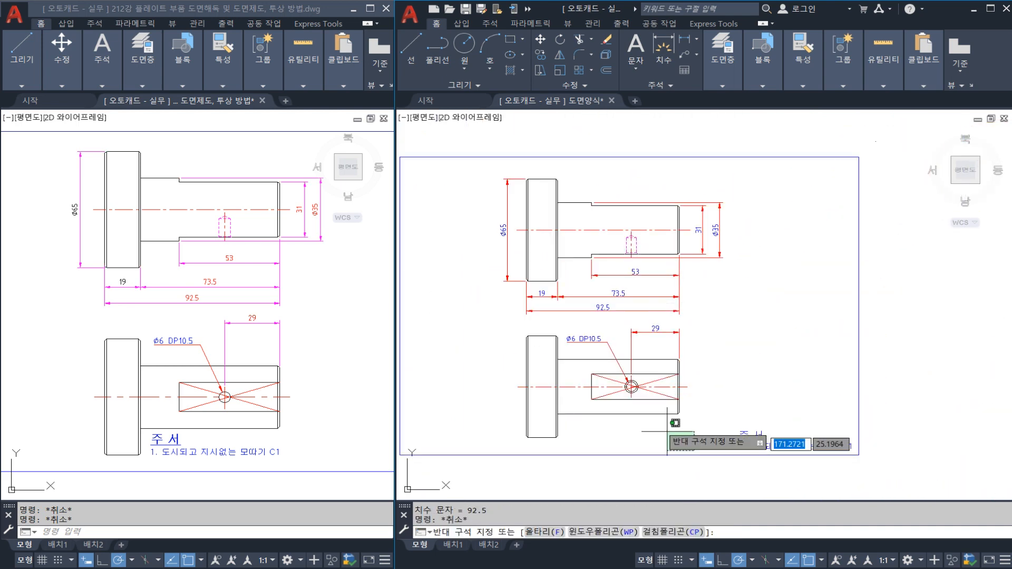
{"action": "left_click", "coordinate": [426, 299]}
{"action": "type", "text": "m"}
{"action": "key", "text": "Return"}
{"action": "left_click", "coordinate": [720, 351]}
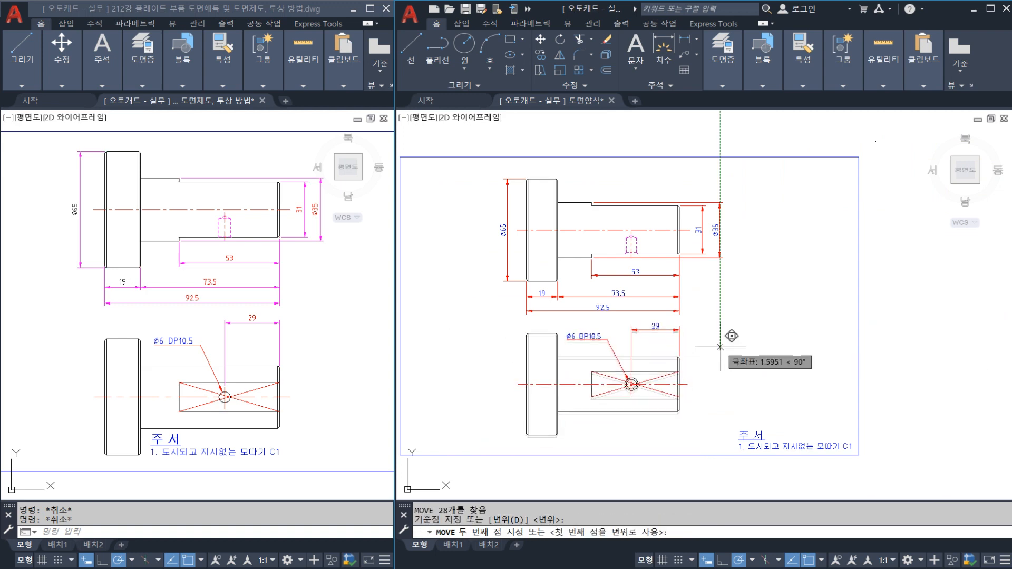
{"action": "left_click", "coordinate": [720, 346]}
{"action": "key", "text": "Escape"}
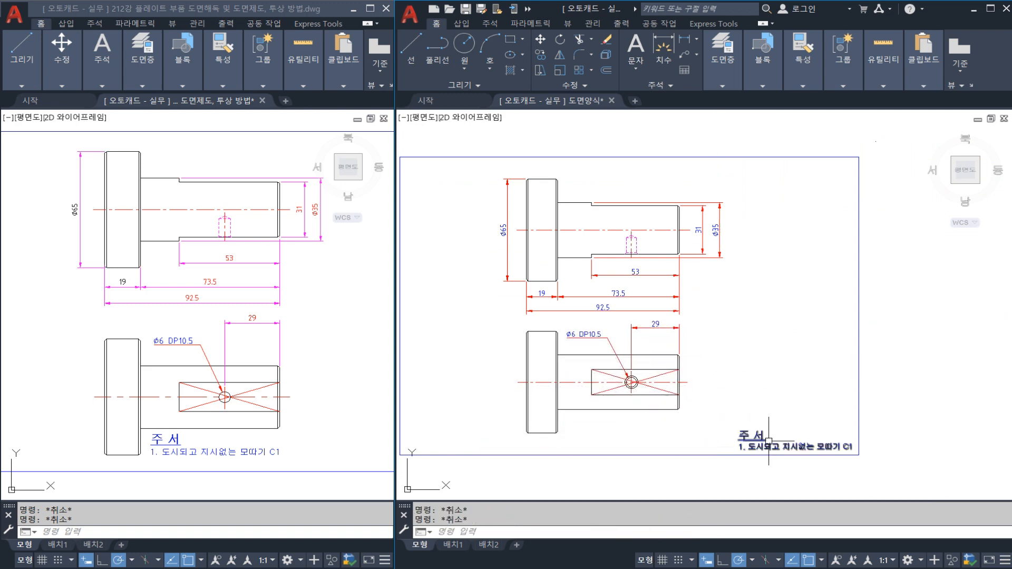
Move the 주 서 general note block from the border's lower right corner to just beneath the lower view's shaft
{"action": "left_click", "coordinate": [767, 444]}
{"action": "key", "text": "Return"}
{"action": "left_click", "coordinate": [791, 430]}
{"action": "scroll", "coordinate": [679, 433], "scroll_direction": "up", "scroll_amount": 2}
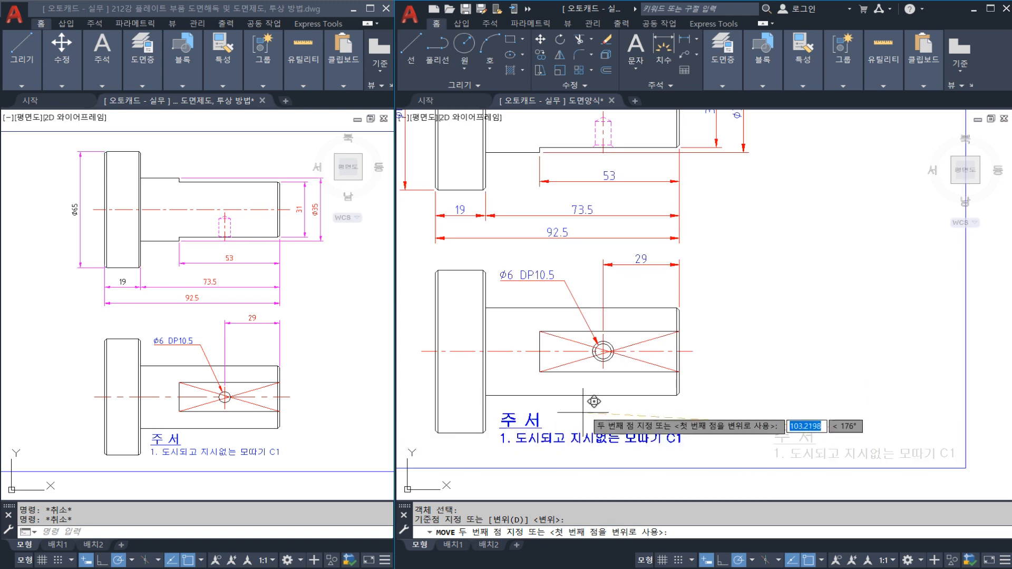
{"action": "scroll", "coordinate": [596, 400], "scroll_direction": "up", "scroll_amount": 3}
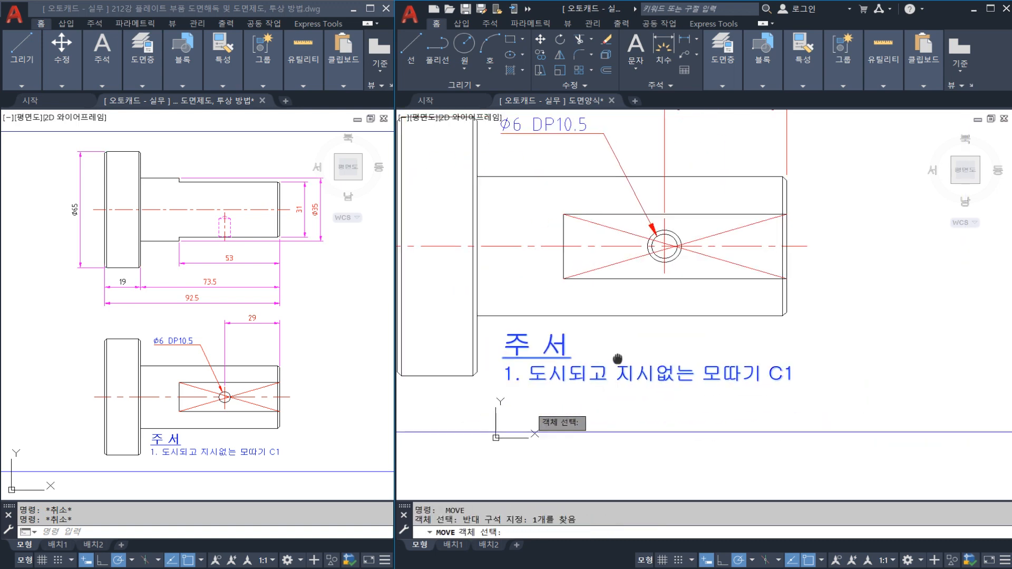
Nudge the 주 서 general note block slightly up, closer to the lower view's shaft
{"action": "left_click", "coordinate": [612, 391]}
{"action": "key", "text": "Escape"}
{"action": "type", "text": "m"}
{"action": "key", "text": "Return"}
{"action": "left_click", "coordinate": [654, 387]}
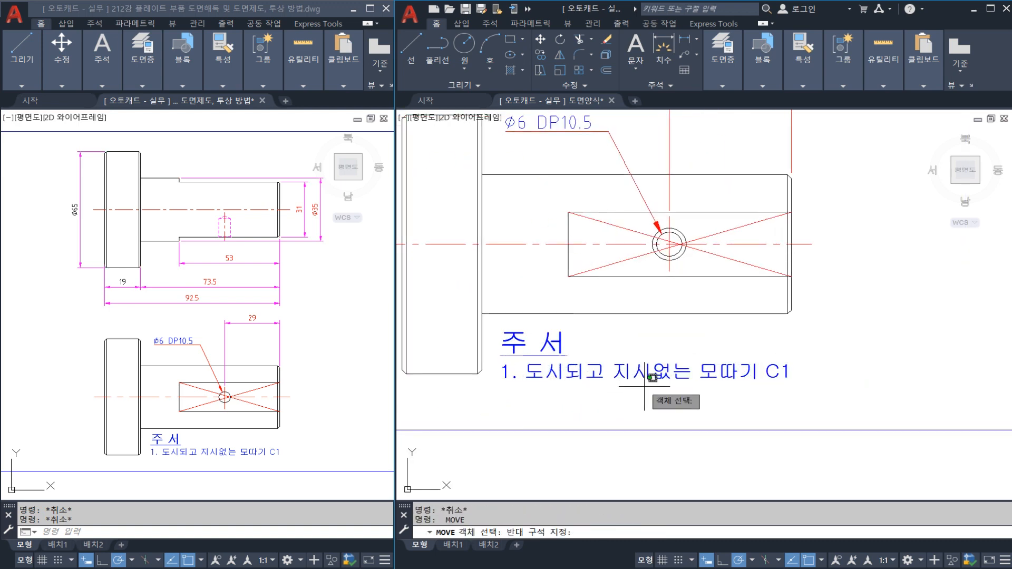
{"action": "left_click", "coordinate": [644, 381]}
{"action": "key", "text": "Return"}
{"action": "left_click", "coordinate": [653, 397]}
{"action": "left_click", "coordinate": [655, 389]}
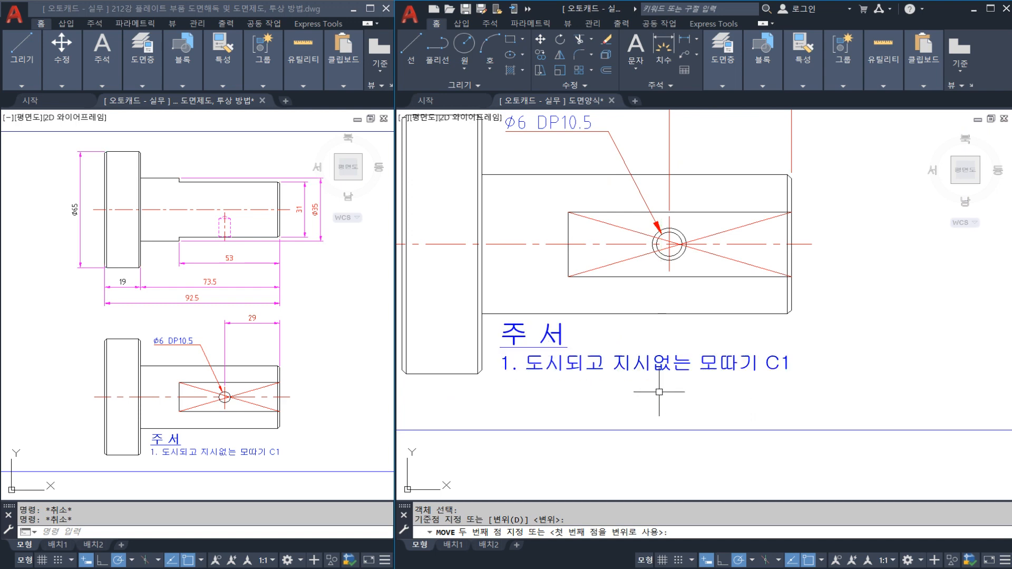
{"action": "key", "text": "Escape"}
{"action": "scroll", "coordinate": [582, 468], "scroll_direction": "down", "scroll_amount": 5}
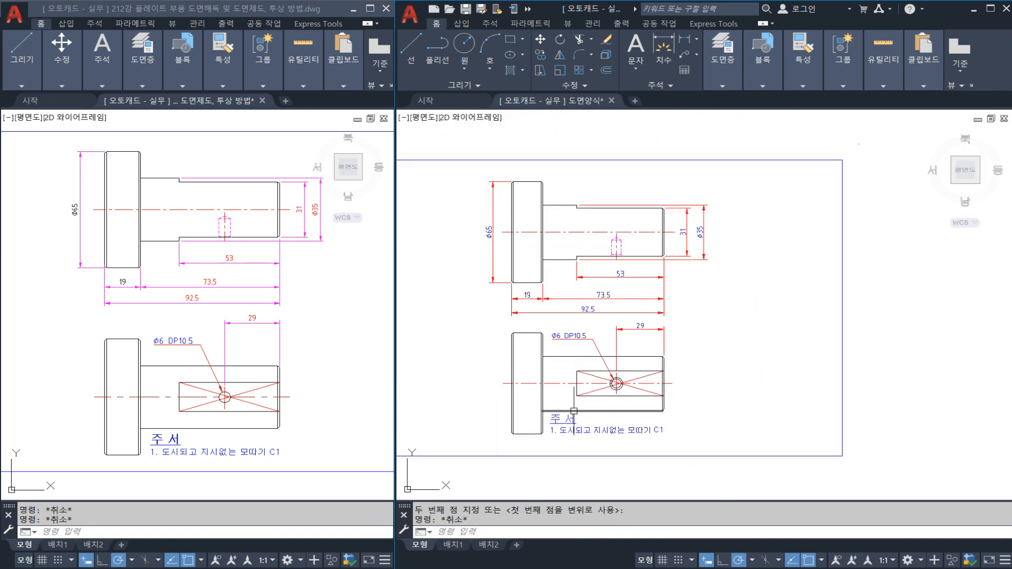
{"action": "scroll", "coordinate": [574, 336], "scroll_direction": "up", "scroll_amount": 2}
{"action": "scroll", "coordinate": [553, 317], "scroll_direction": "down", "scroll_amount": 2}
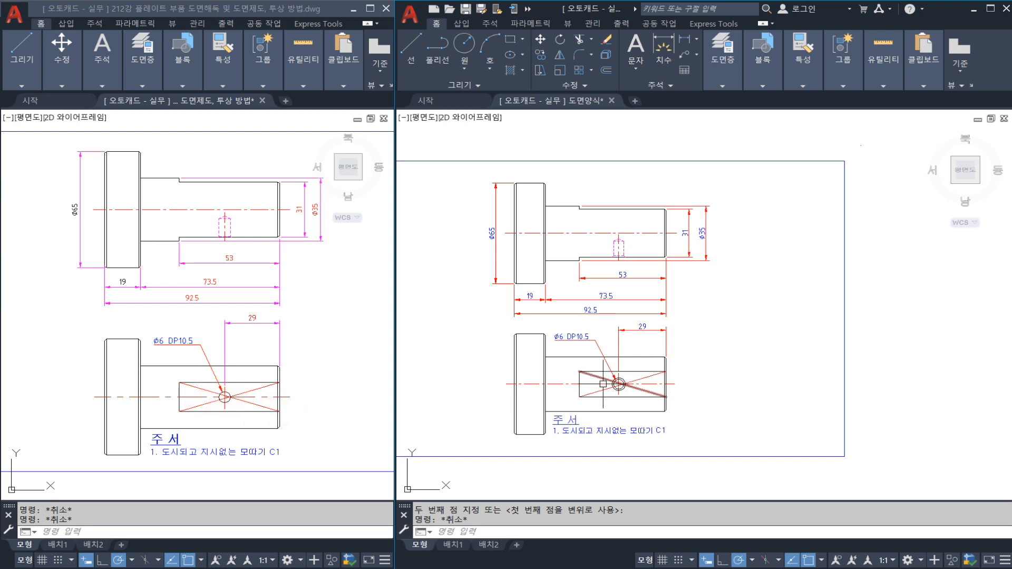
{"action": "scroll", "coordinate": [232, 383], "scroll_direction": "up", "scroll_amount": 10}
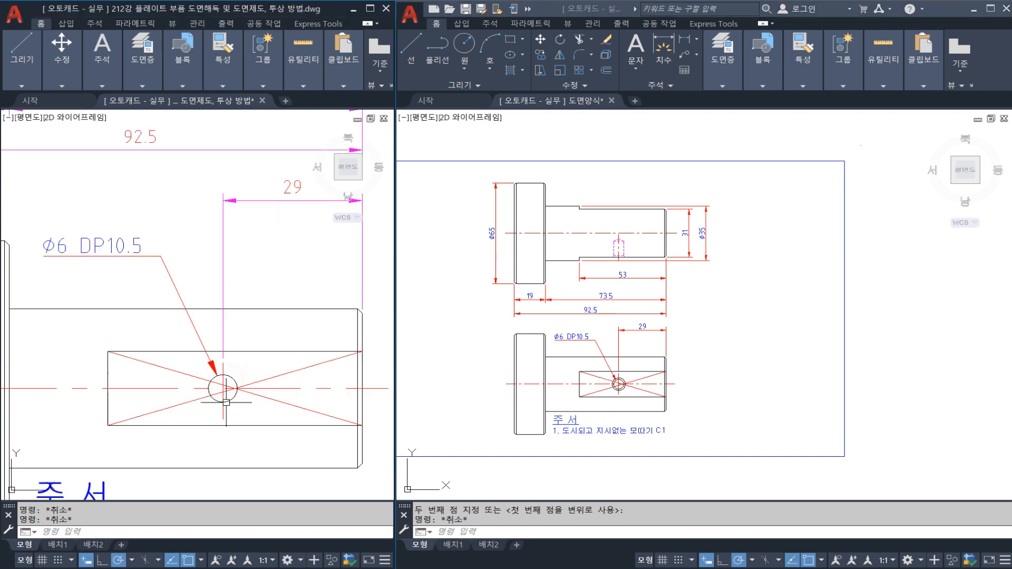
{"action": "type", "text": "c"}
{"action": "key", "text": "Return"}
{"action": "key", "text": "Escape"}
In the reference drawing, offset the Ø6 hole circle of the lower view outward by 1 for its chamfer
{"action": "type", "text": "o"}
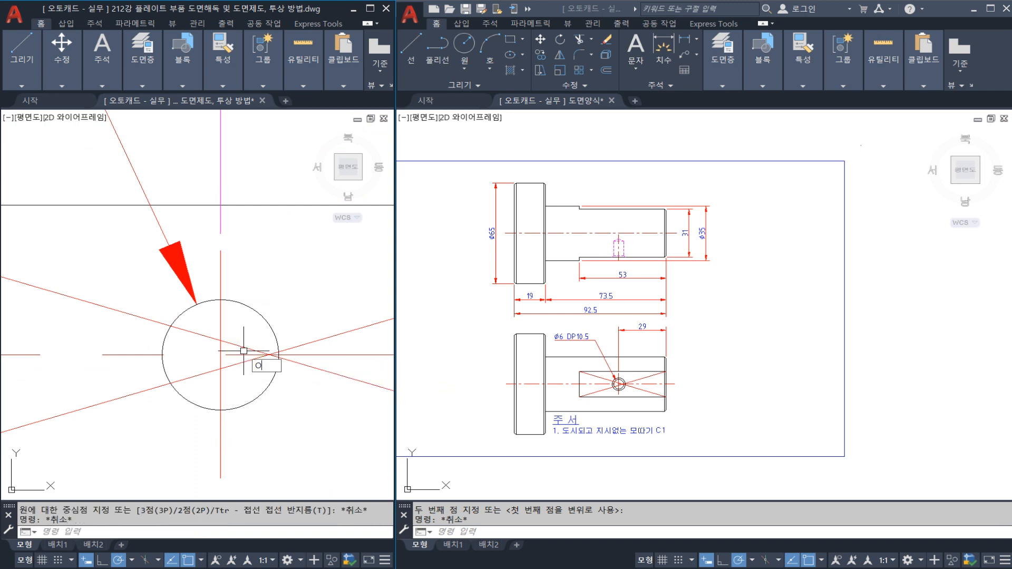
{"action": "key", "text": "Return"}
{"action": "type", "text": "1"}
{"action": "key", "text": "Return"}
{"action": "left_click", "coordinate": [266, 318]}
{"action": "left_click", "coordinate": [279, 309]}
{"action": "key", "text": "Escape"}
{"action": "scroll", "coordinate": [280, 309], "scroll_direction": "down", "scroll_amount": 8}
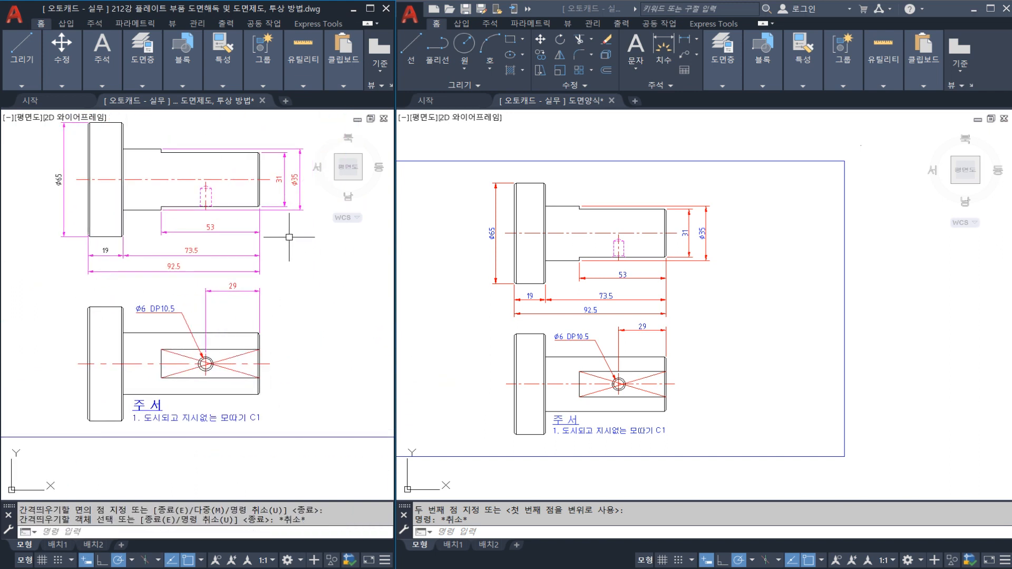
Compare the redrawn part with the reference drawing, checking both views, the dimensions, the notes and the hidden hole
{"action": "left_click", "coordinate": [534, 267]}
{"action": "key", "text": "Escape"}
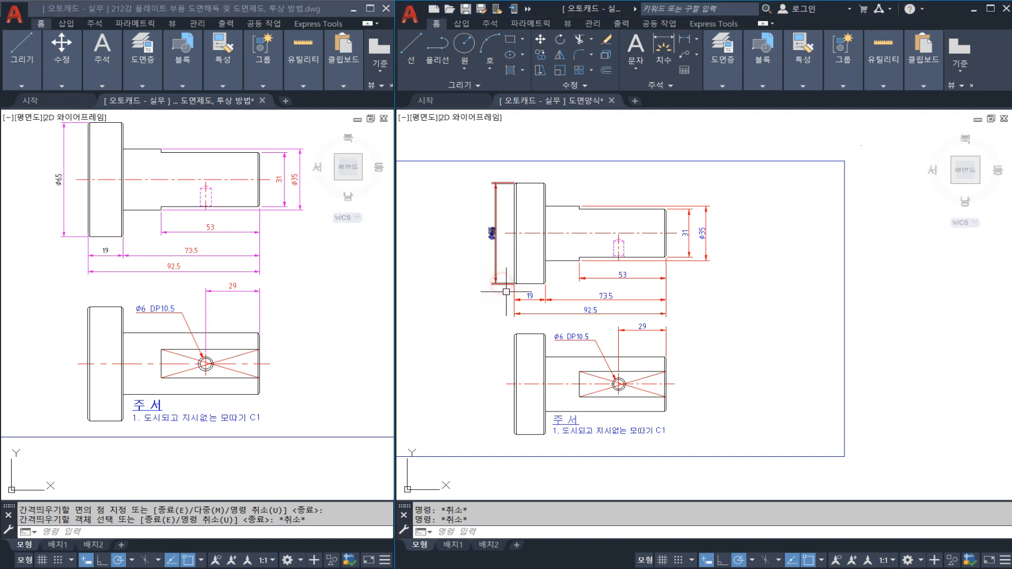
{"action": "scroll", "coordinate": [524, 297], "scroll_direction": "up", "scroll_amount": 2}
{"action": "middle_click_drag", "start_coordinate": [555, 292], "coordinate": [563, 287]}
{"action": "middle_click_drag", "start_coordinate": [300, 308], "coordinate": [291, 346]}
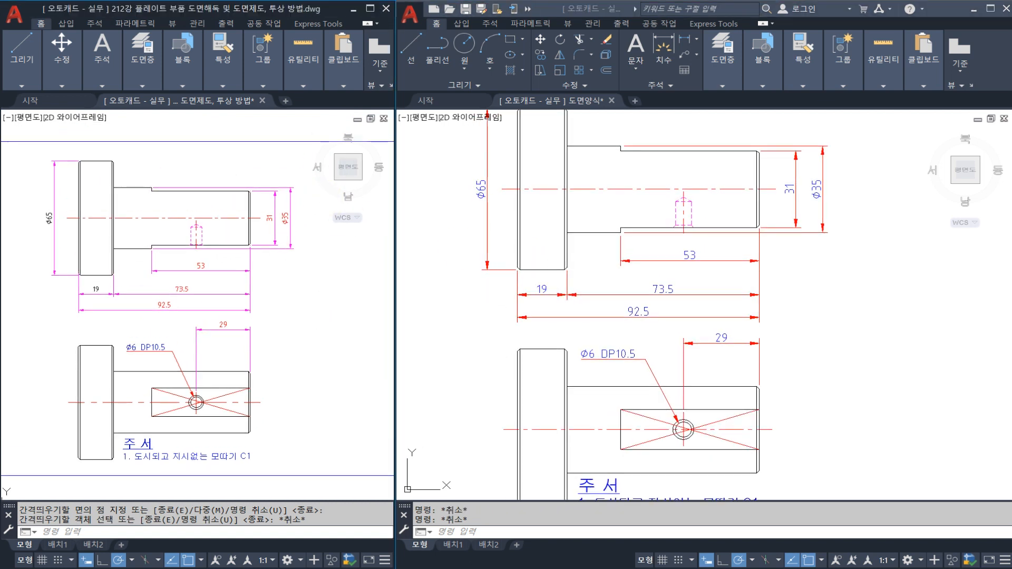
{"action": "scroll", "coordinate": [542, 286], "scroll_direction": "down", "scroll_amount": 2}
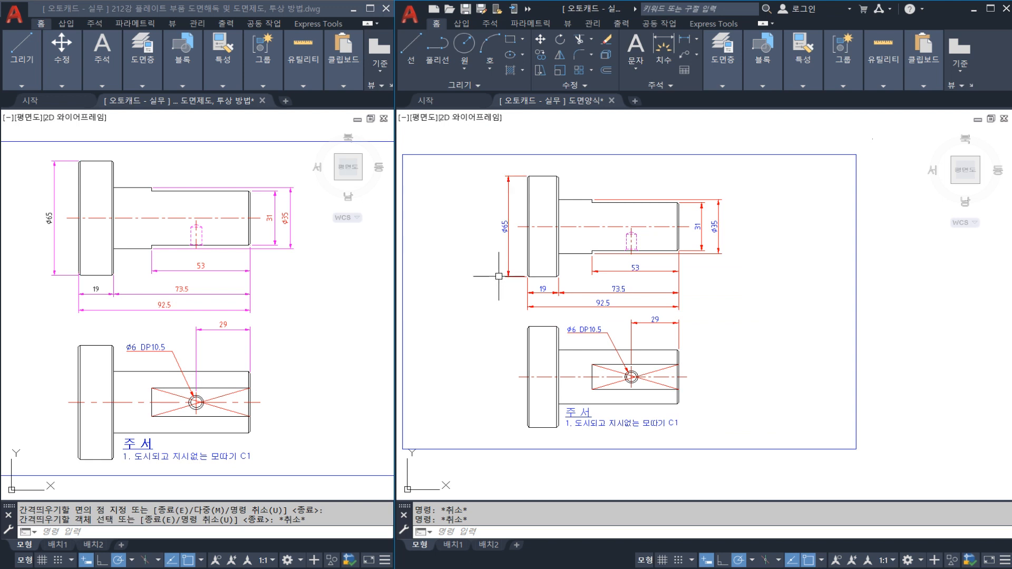
{"action": "scroll", "coordinate": [499, 276], "scroll_direction": "up", "scroll_amount": 2}
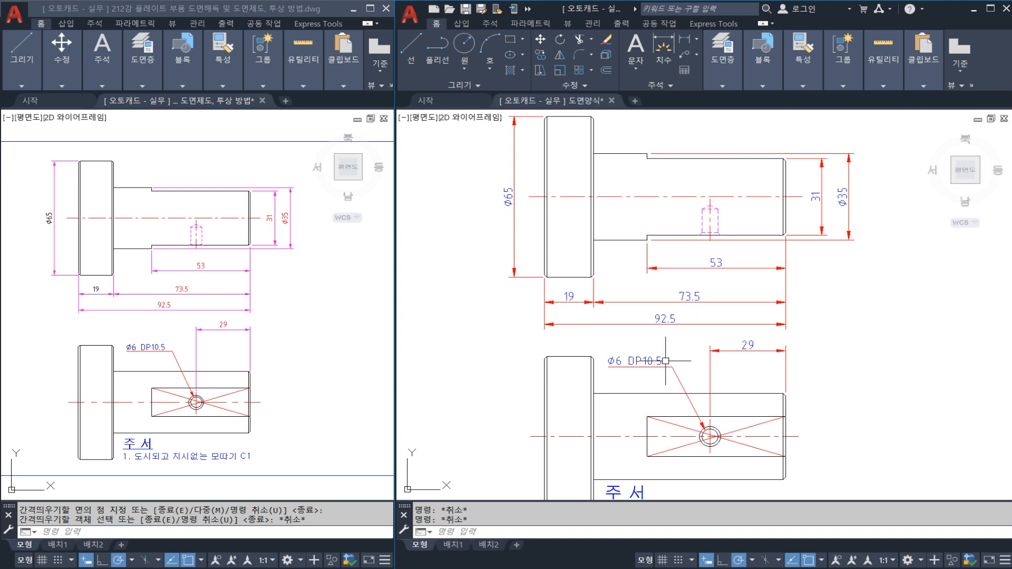
{"action": "scroll", "coordinate": [727, 226], "scroll_direction": "up", "scroll_amount": 4}
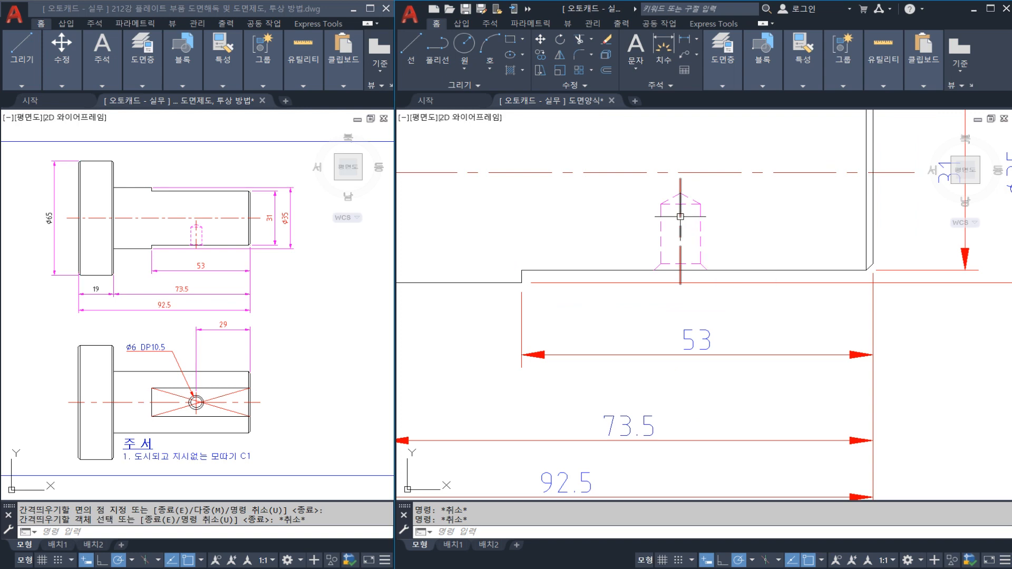
{"action": "scroll", "coordinate": [664, 229], "scroll_direction": "down", "scroll_amount": 4}
{"action": "scroll", "coordinate": [660, 237], "scroll_direction": "down", "scroll_amount": 2}
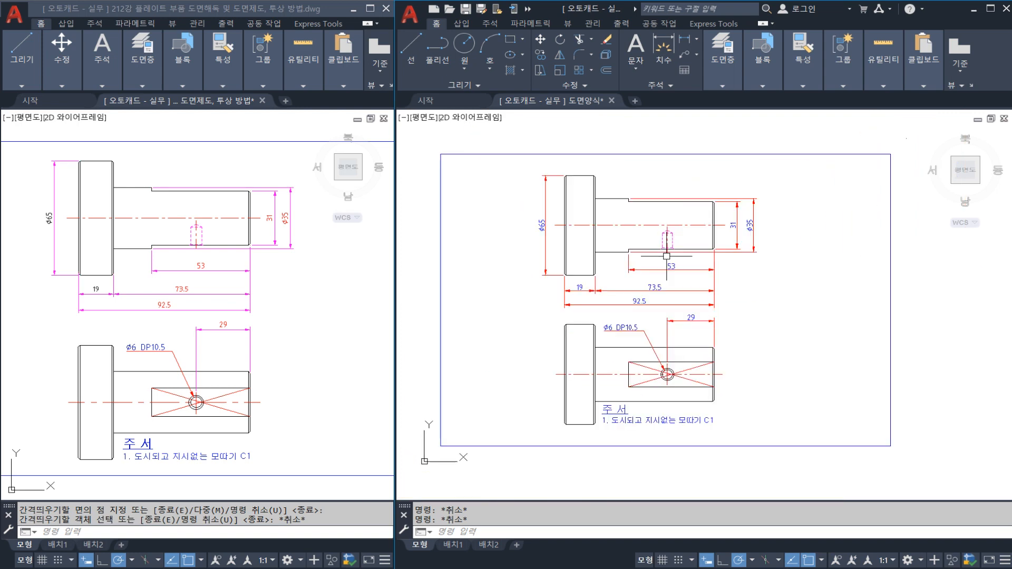
{"action": "scroll", "coordinate": [660, 297], "scroll_direction": "up", "scroll_amount": 2}
{"action": "mouse_move", "coordinate": [660, 299]}
{"action": "middle_mouse_down"}
{"action": "mouse_move", "coordinate": [644, 305]}
{"action": "mouse_move", "coordinate": [659, 309]}
{"action": "middle_mouse_up"}
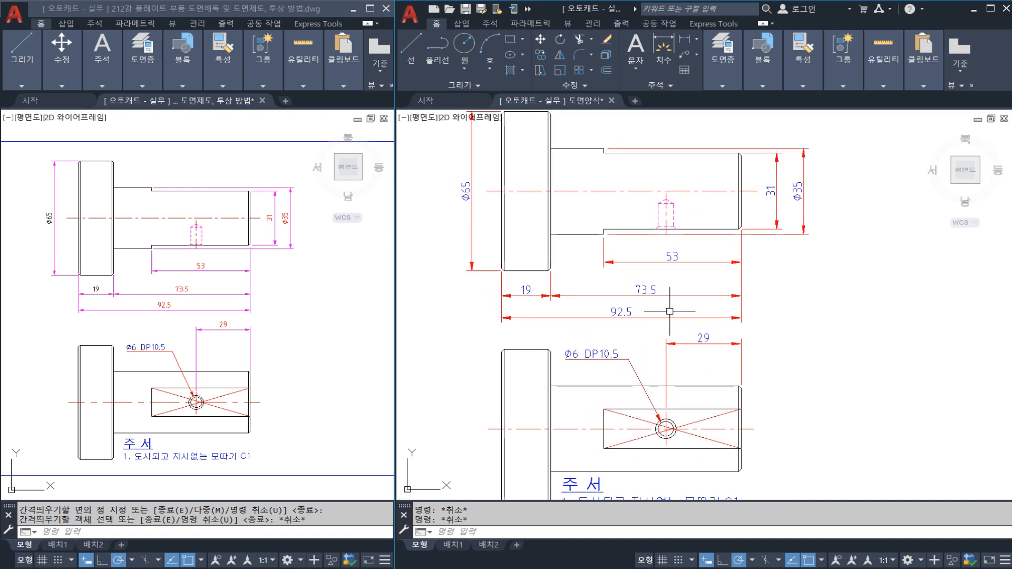